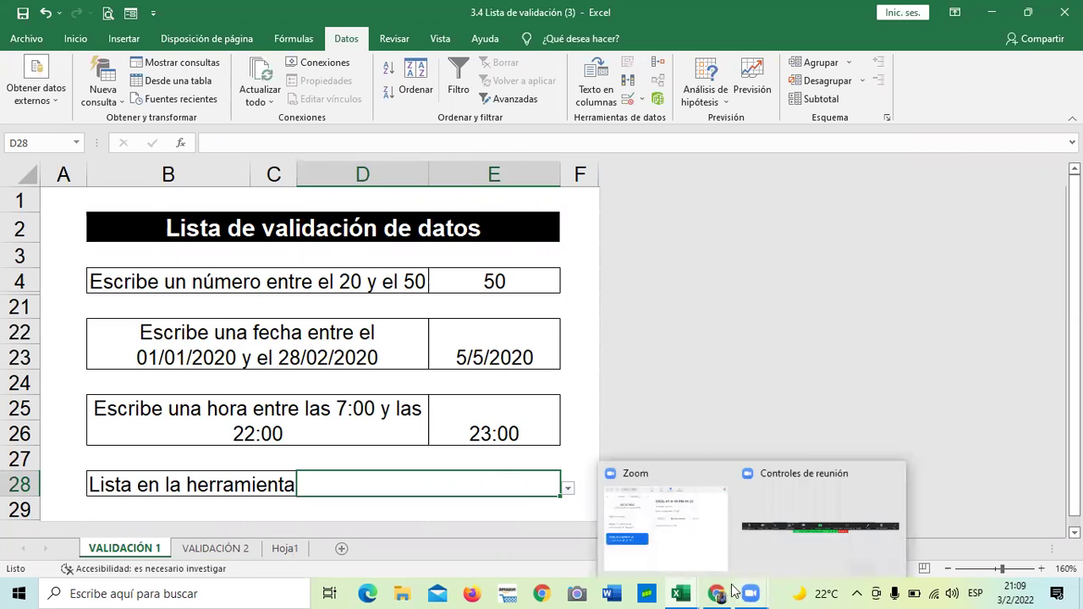
Step: Check the 3.10 lesson page in Chrome and look through the sheets of the Validacion de datos workbook in Excel
left_click(745, 562)
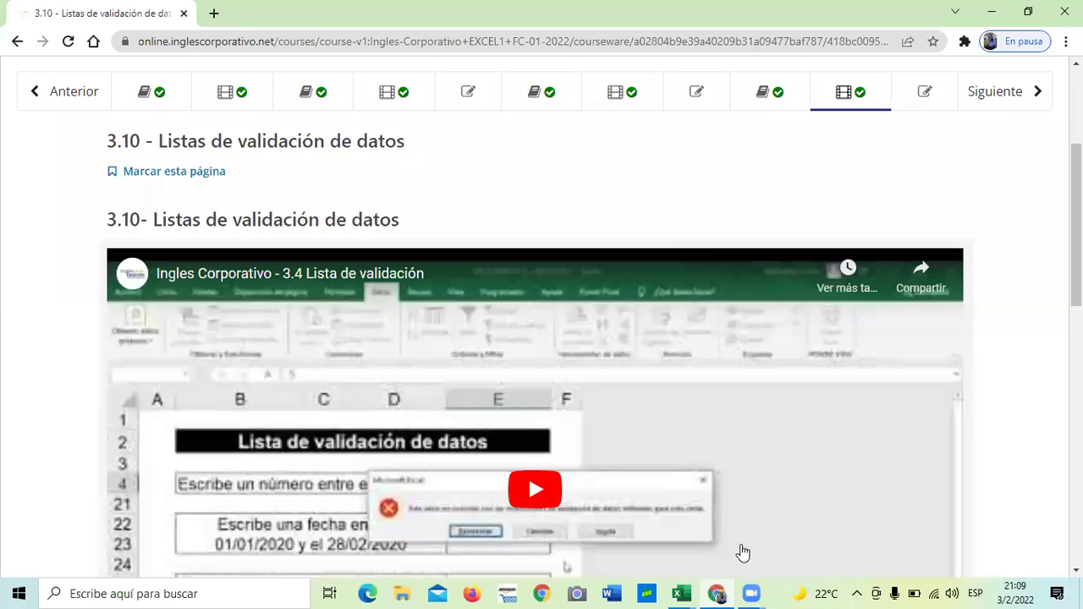
scroll(711, 508, "down", 1)
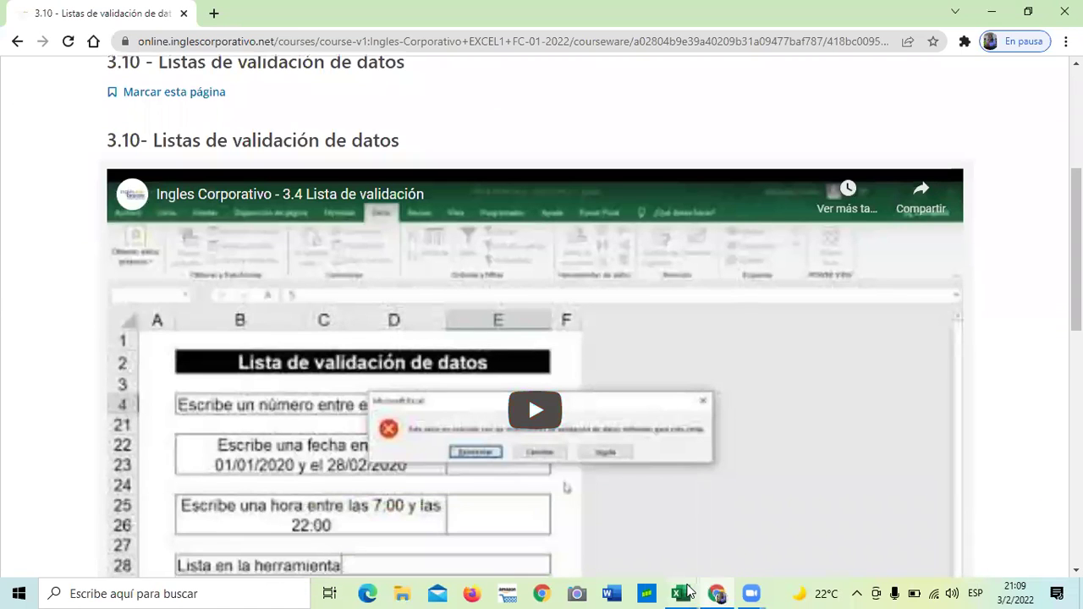
mouse_move(682, 593)
left_click(684, 532)
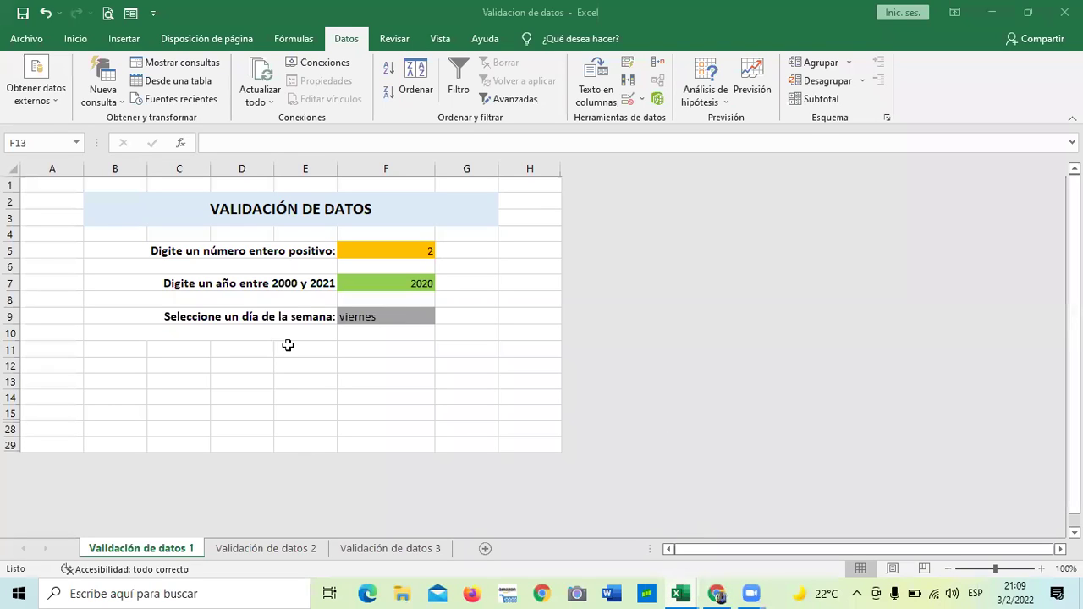
left_click(262, 547)
left_click(381, 550)
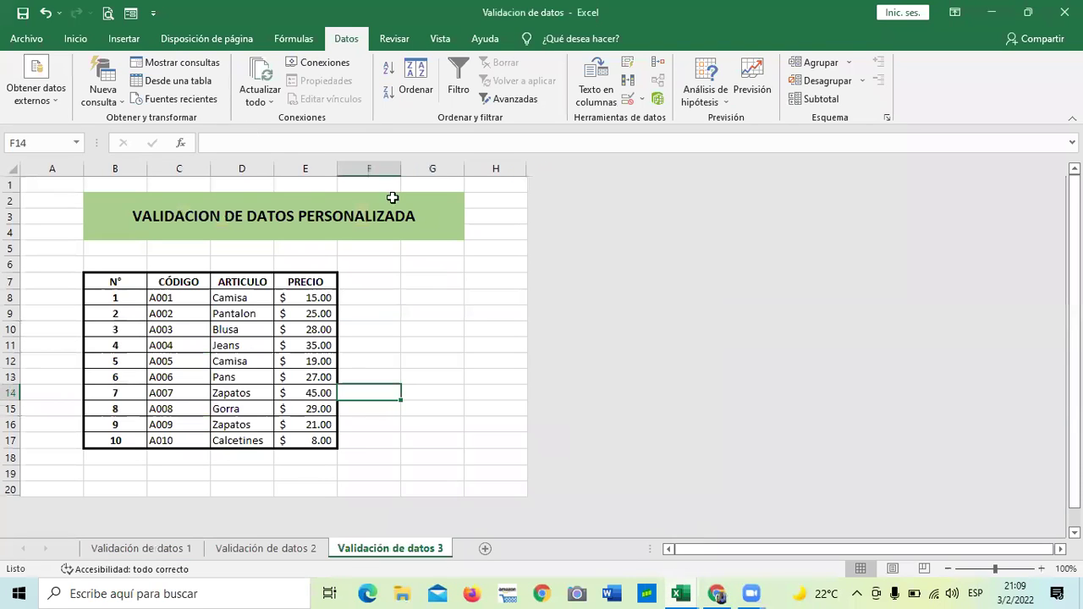
left_click(402, 296)
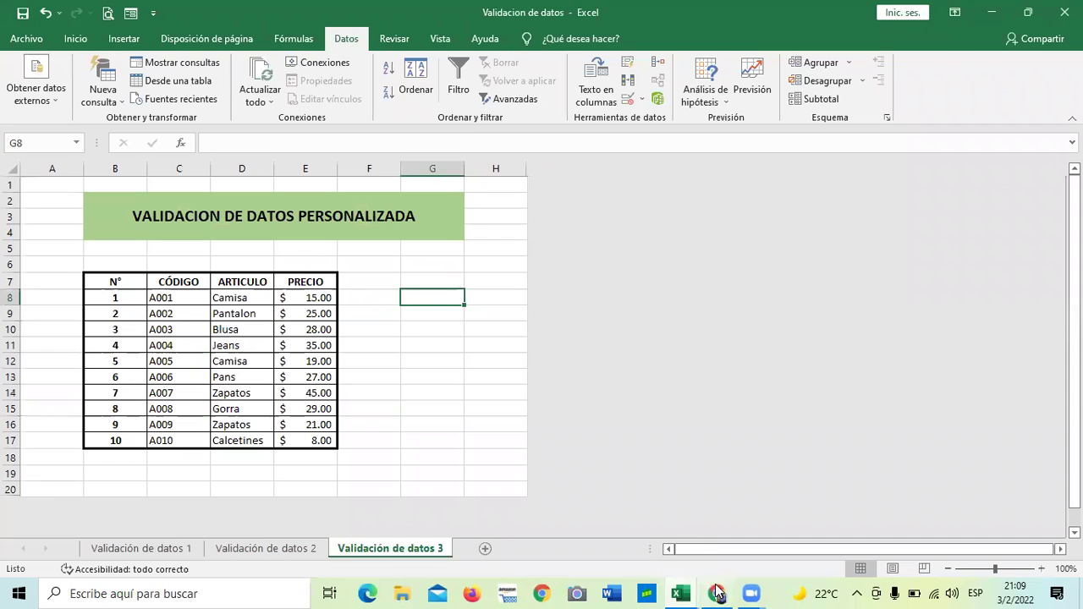
Step: Switch to Chrome and play the 3.10 lesson video on data validation lists
mouse_move(717, 592)
left_click(705, 559)
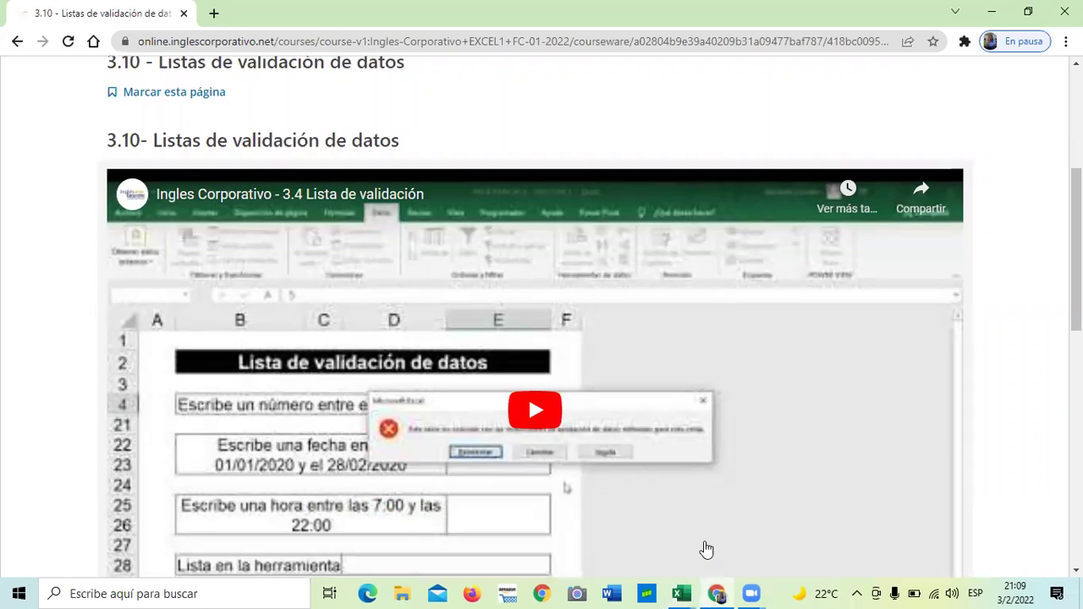
left_click(609, 368)
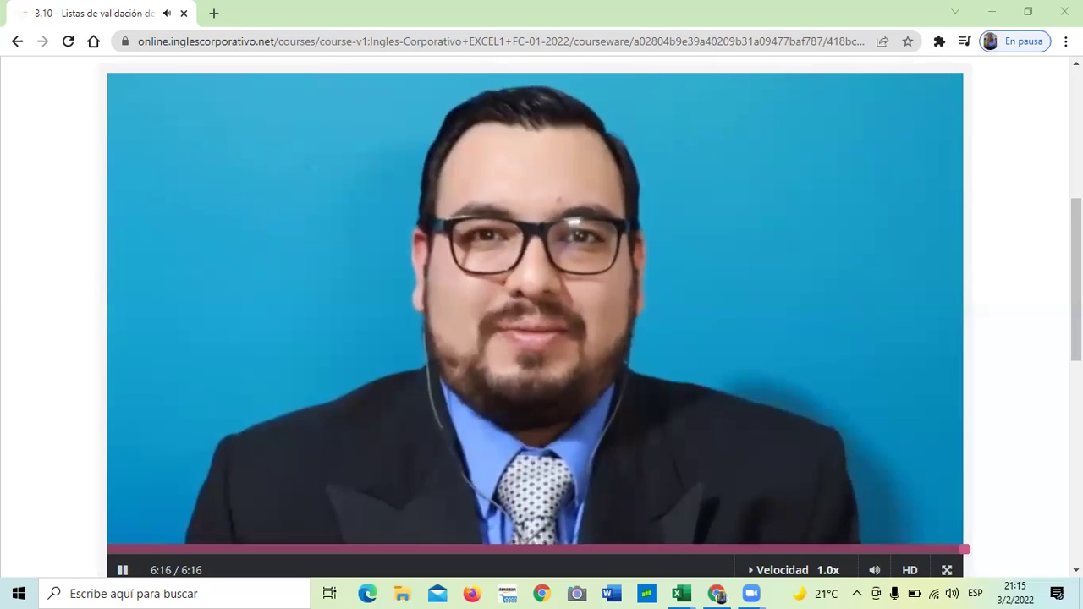
scroll(580, 486, "down", 4)
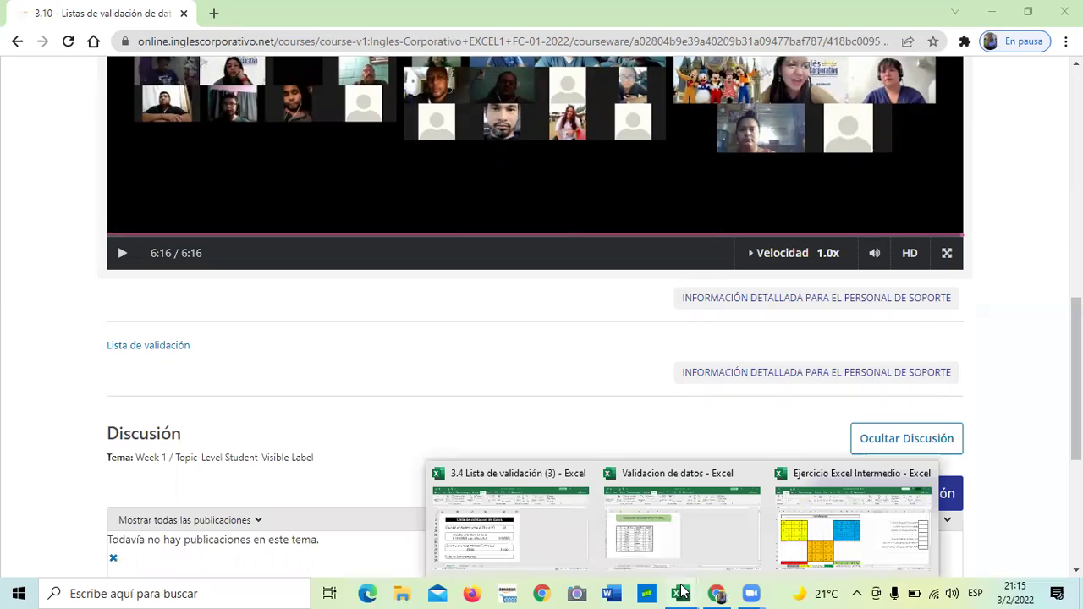
Step: Switch to the 3.4 Lista de validación (3) workbook in Excel and look over its VALIDACIÓN 1, VALIDACIÓN 2 and Hoja1 sheets
left_click(527, 533)
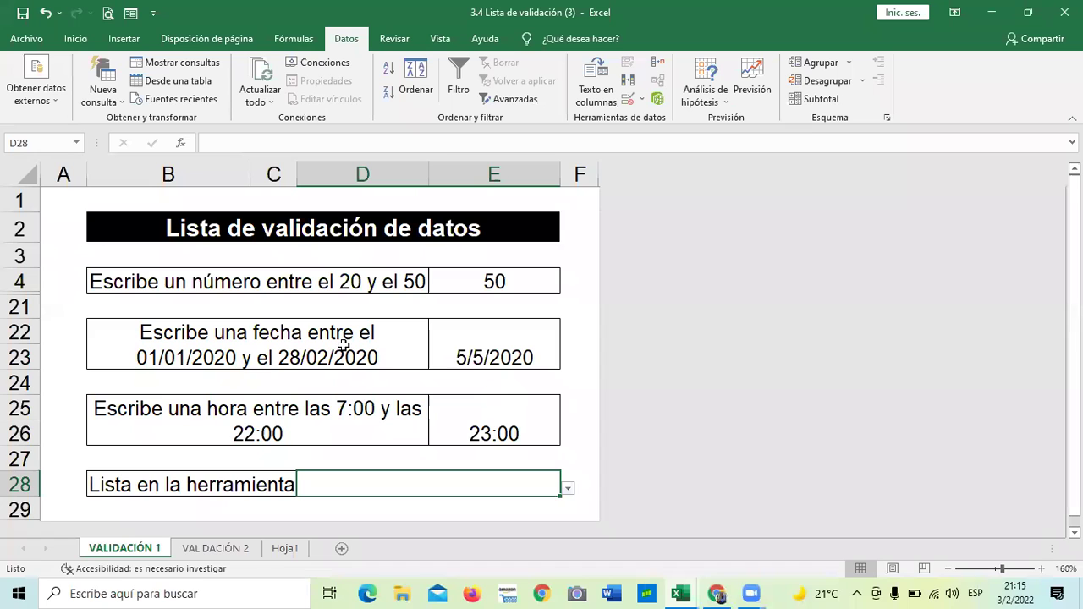
left_click(203, 551)
left_click(145, 551)
left_click(220, 550)
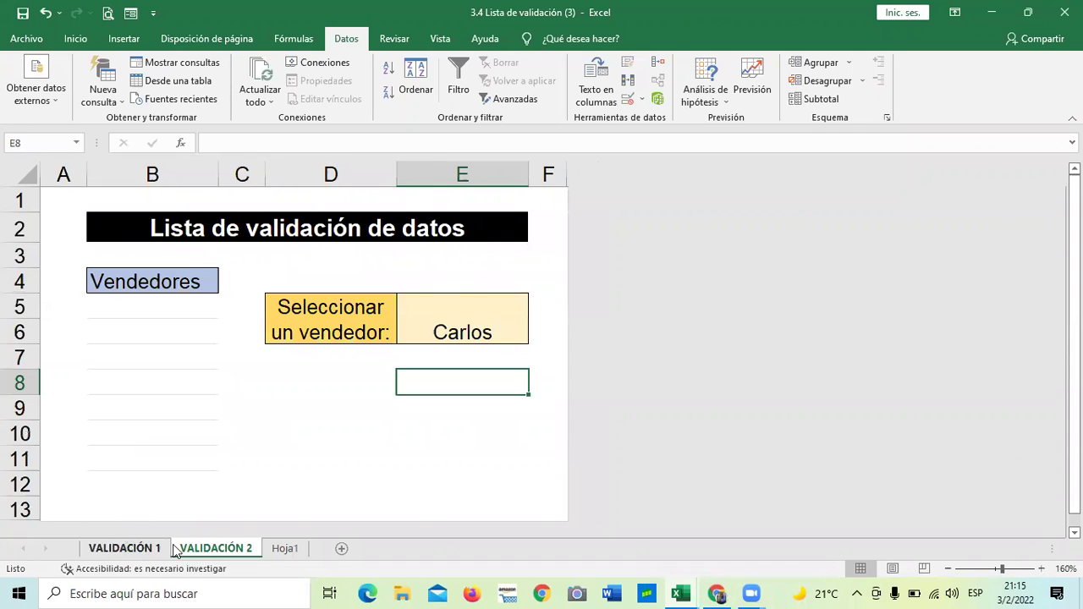
left_click(286, 549)
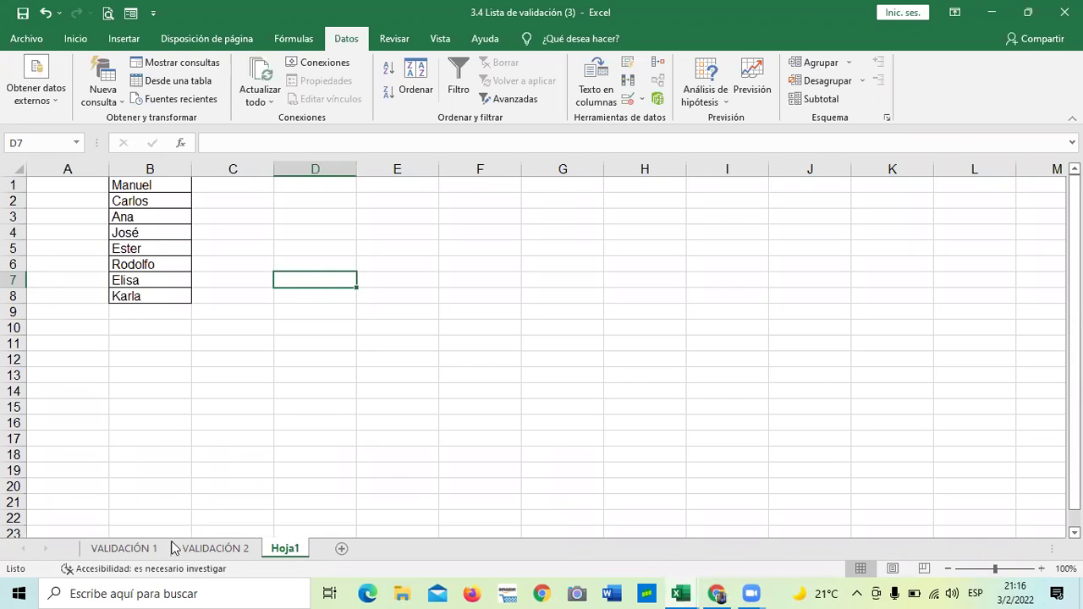
left_click(124, 548)
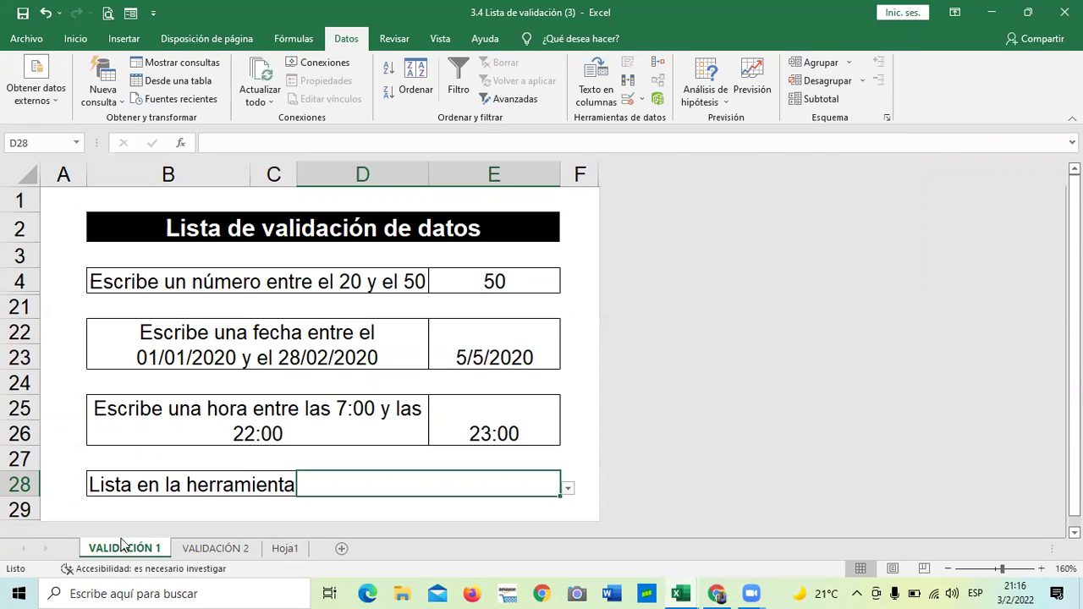
left_click(222, 550)
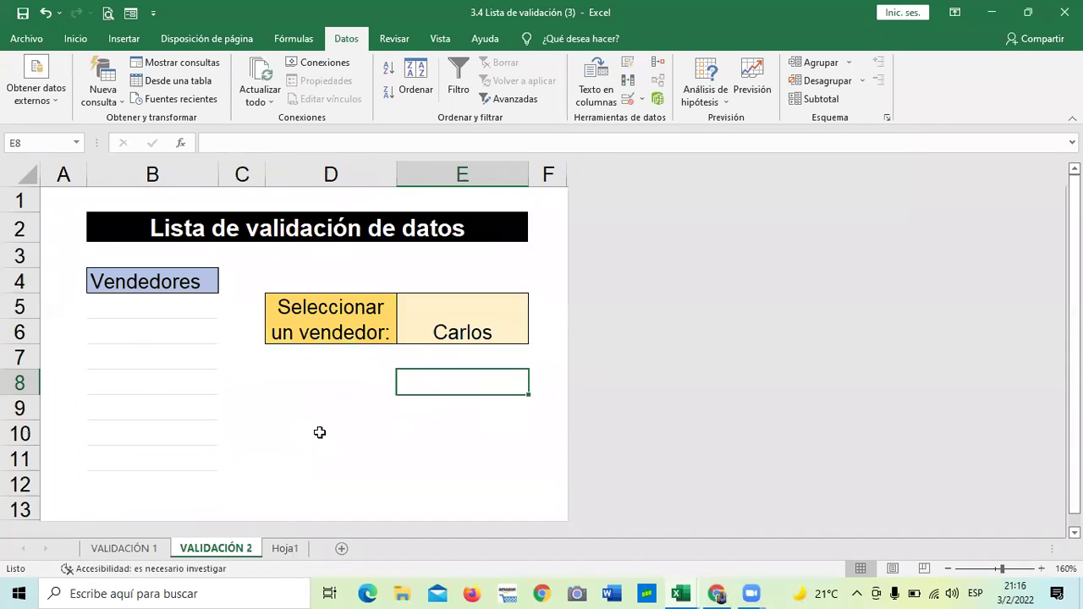
left_click(288, 548)
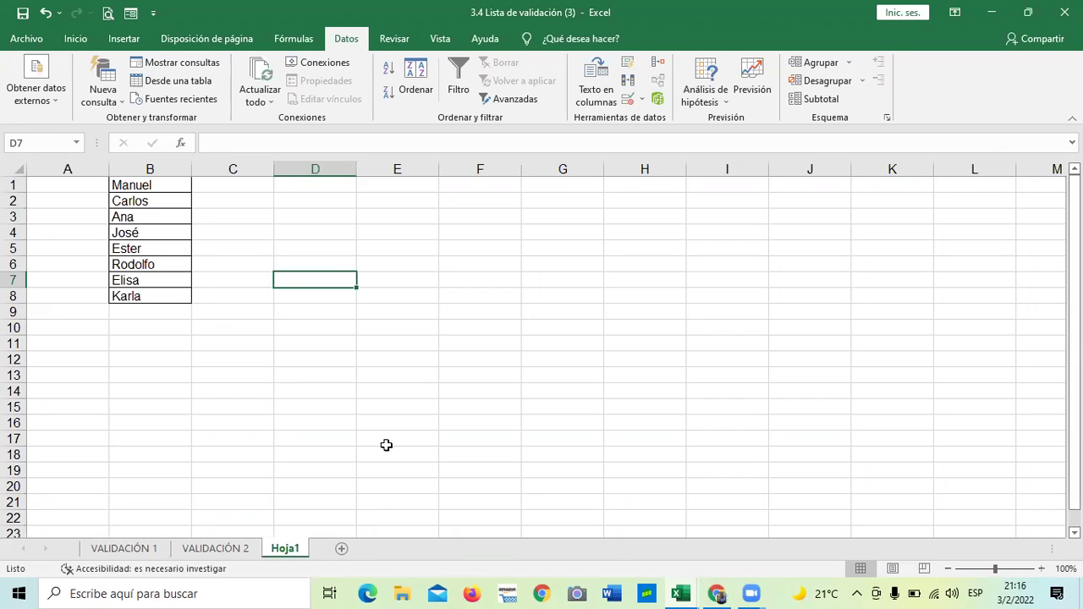
left_click(116, 548)
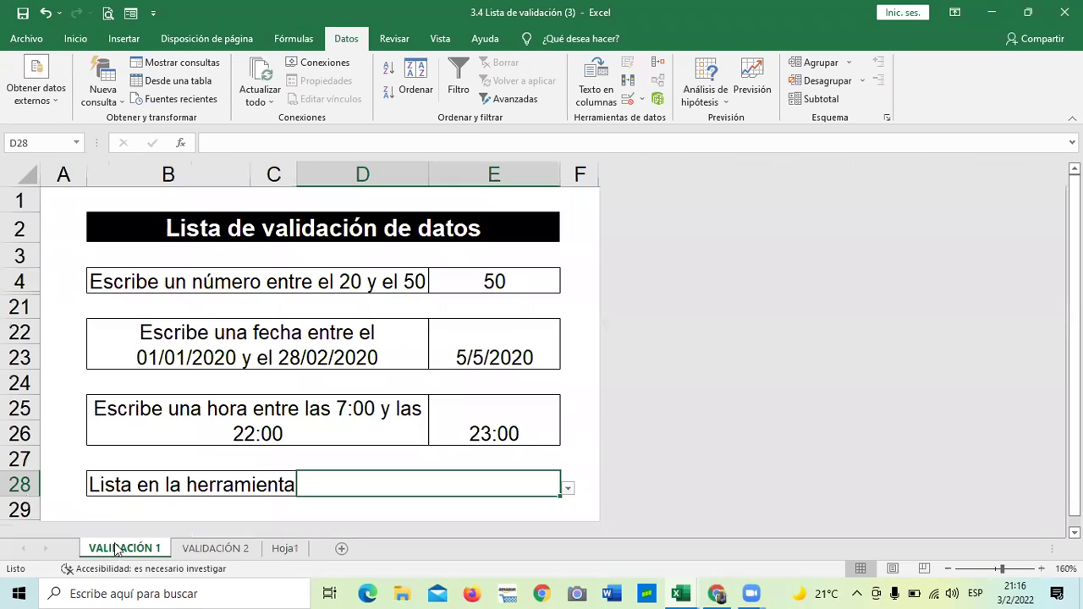
Step: Remove all data validation rules from the range B4:E28 on the VALIDACIÓN 1 sheet
left_click(505, 451)
left_click(507, 281)
mouse_move(520, 439)
left_mouse_down()
mouse_move(517, 486)
mouse_move(516, 457)
left_mouse_up()
left_click(516, 458)
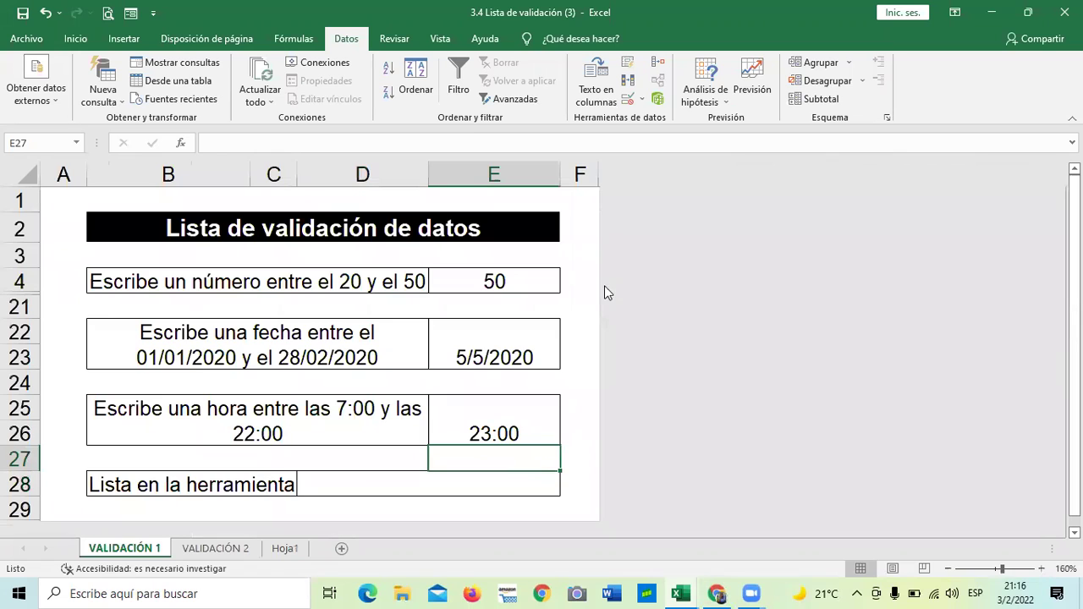
left_click_drag(548, 281, 537, 483)
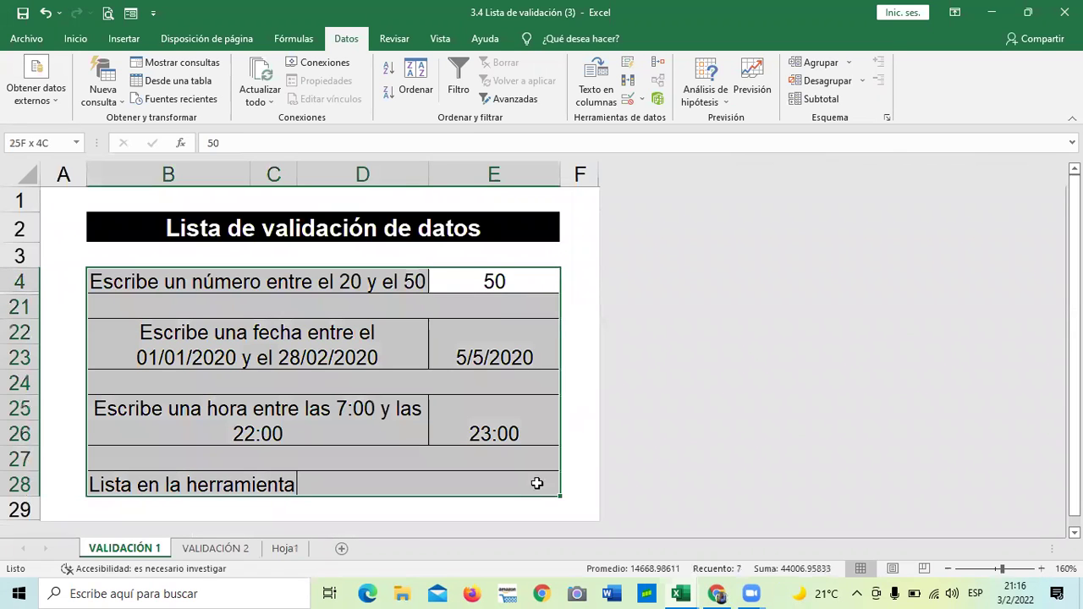
left_click(635, 99)
left_click(652, 120)
left_click(527, 347)
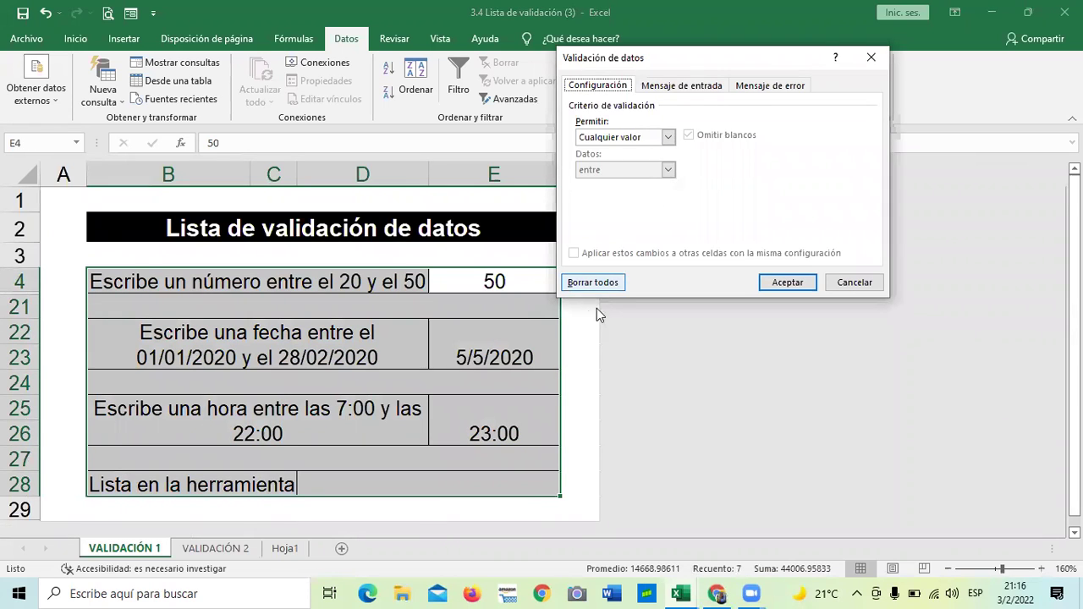
left_click(611, 286)
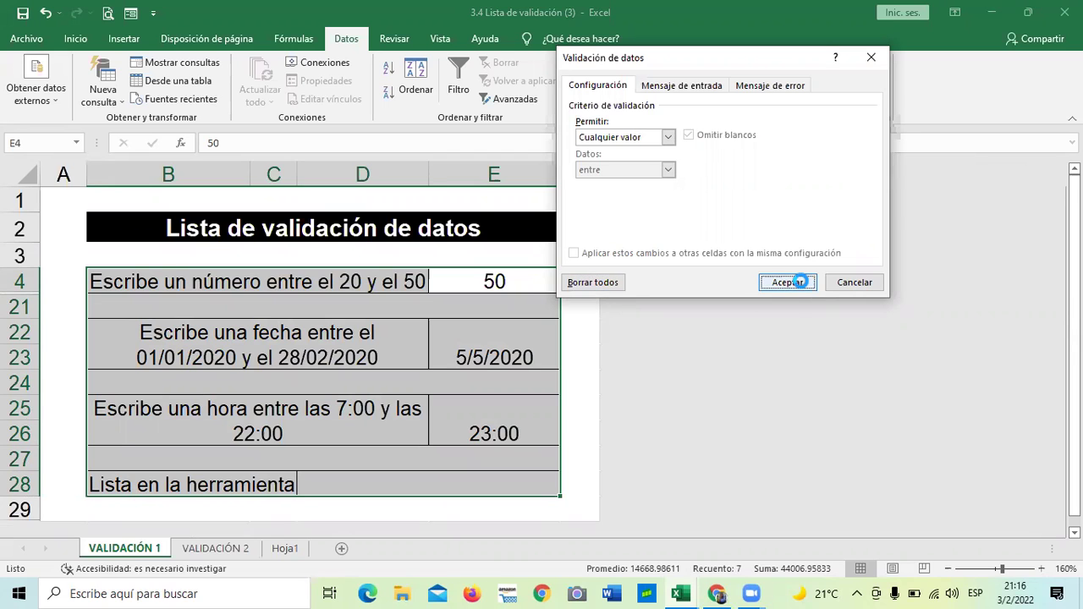
left_click(787, 283)
Step: Enter 600 in cell E4 to test whether numbers outside the 20 to 50 range are accepted
left_click(588, 284)
left_click(534, 281)
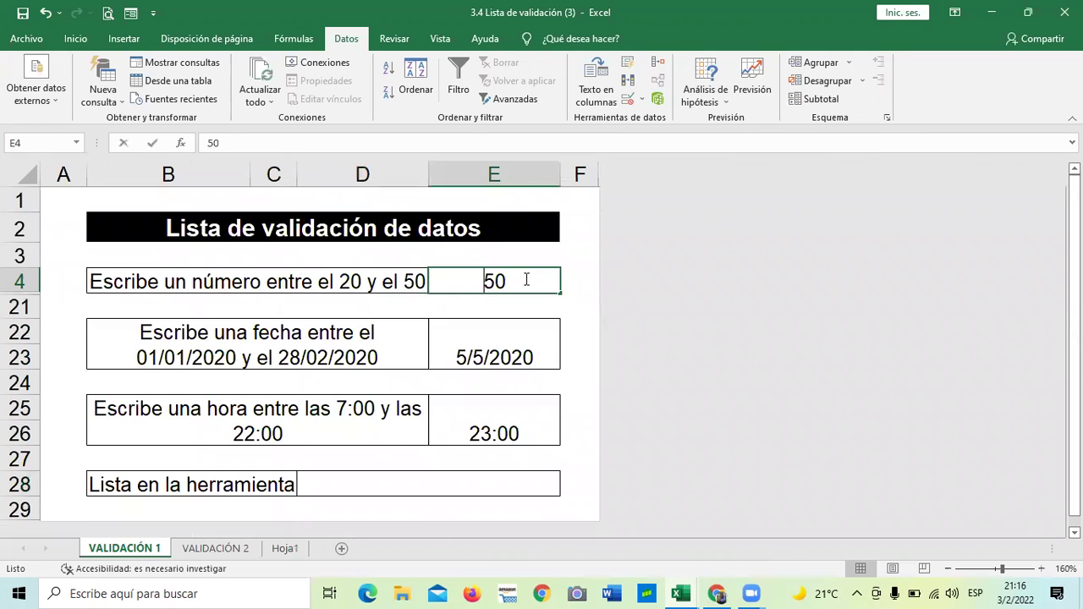
key("BackSpace")
type("600")
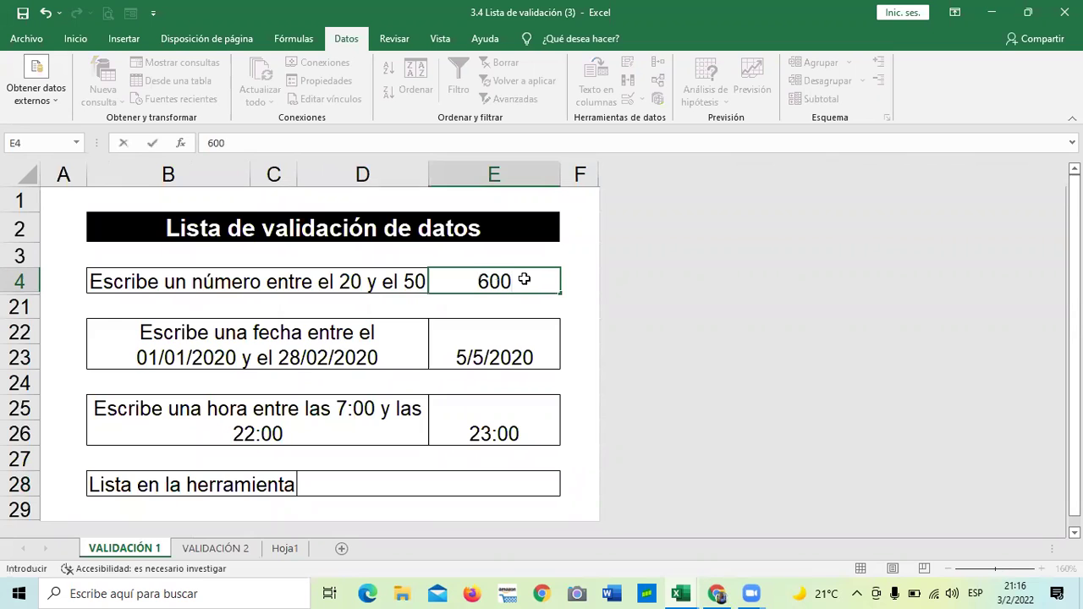
key("Return")
Step: Clear the contents of the number, date and time answer cells E4, E22 and E25
left_click(493, 357)
key("Delete")
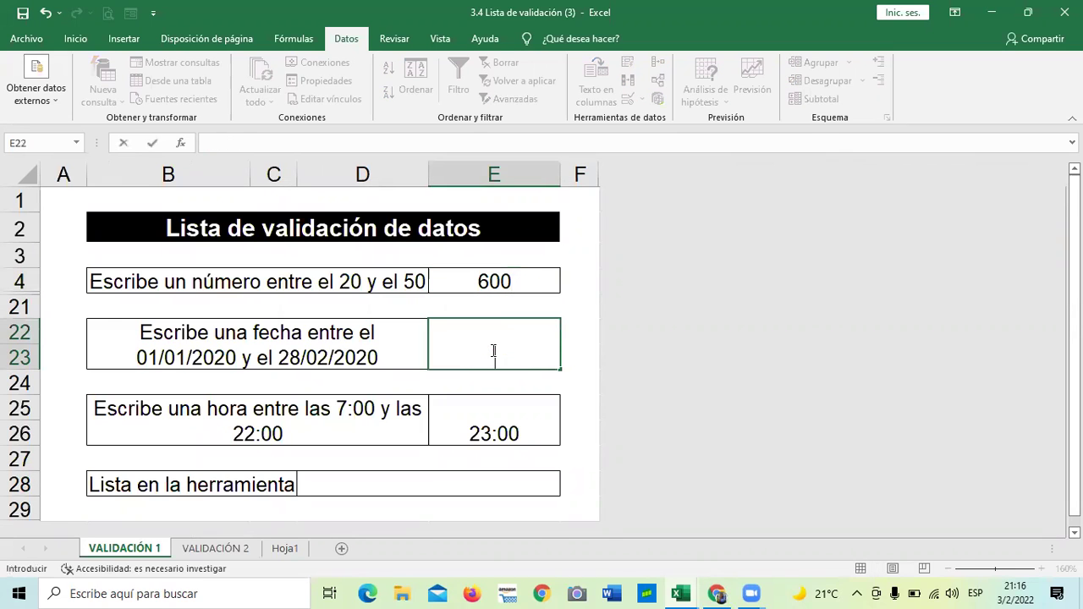
left_click(534, 281)
key("Delete")
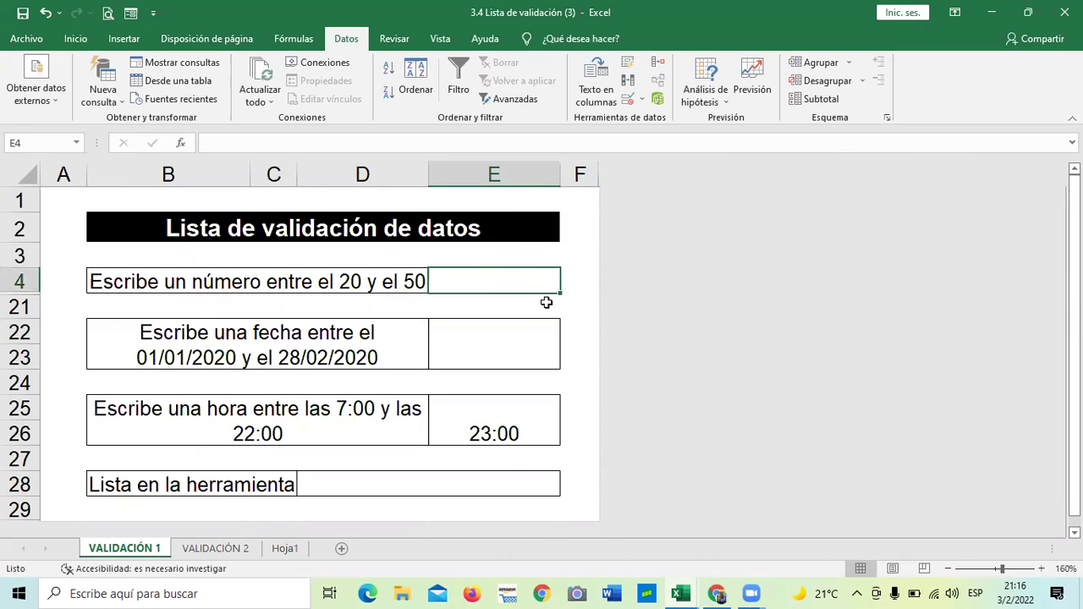
left_click(472, 420)
key("Delete")
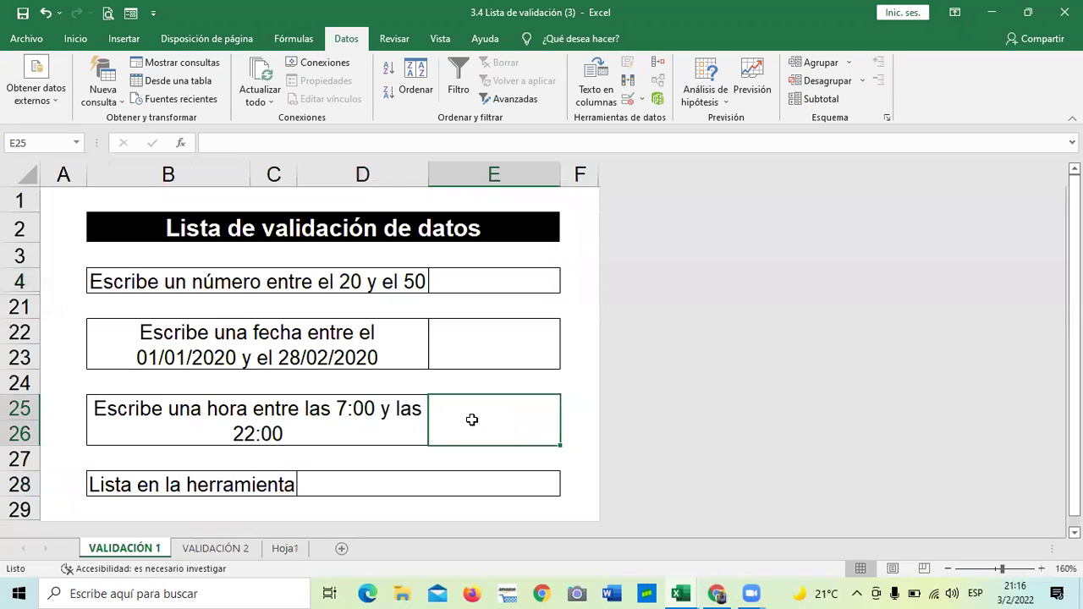
left_click(449, 482)
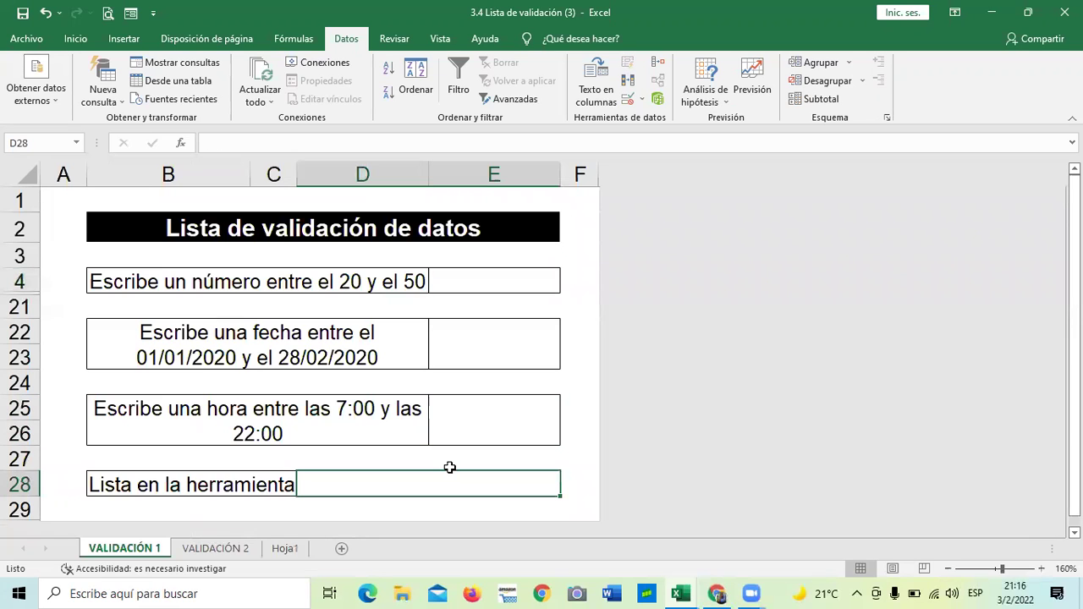
left_click(584, 380)
left_click(523, 347)
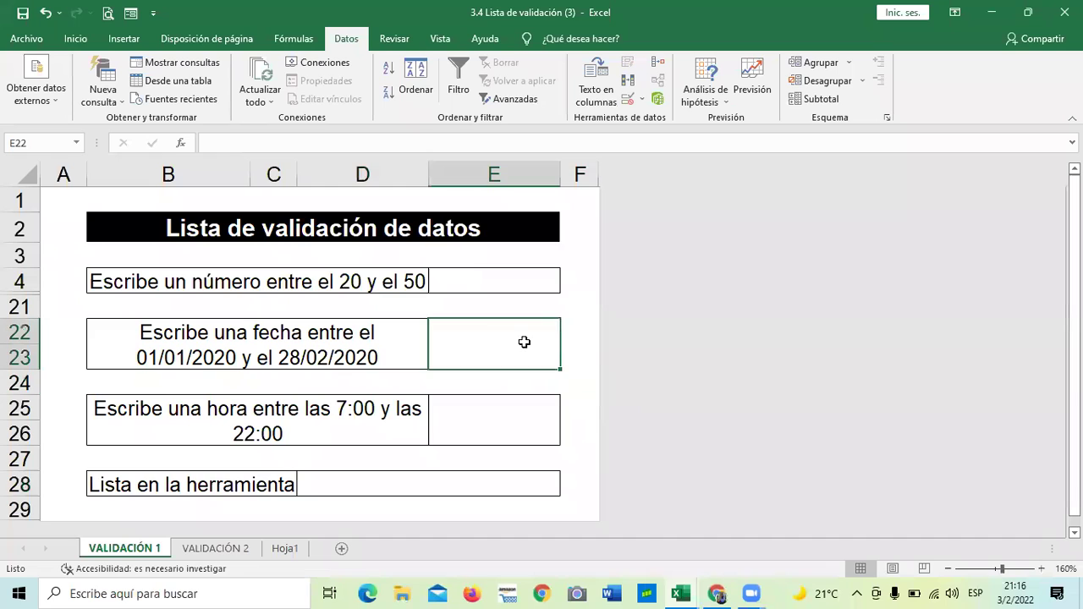
left_click(511, 283)
left_click(493, 348)
left_click(467, 415)
left_click(460, 489)
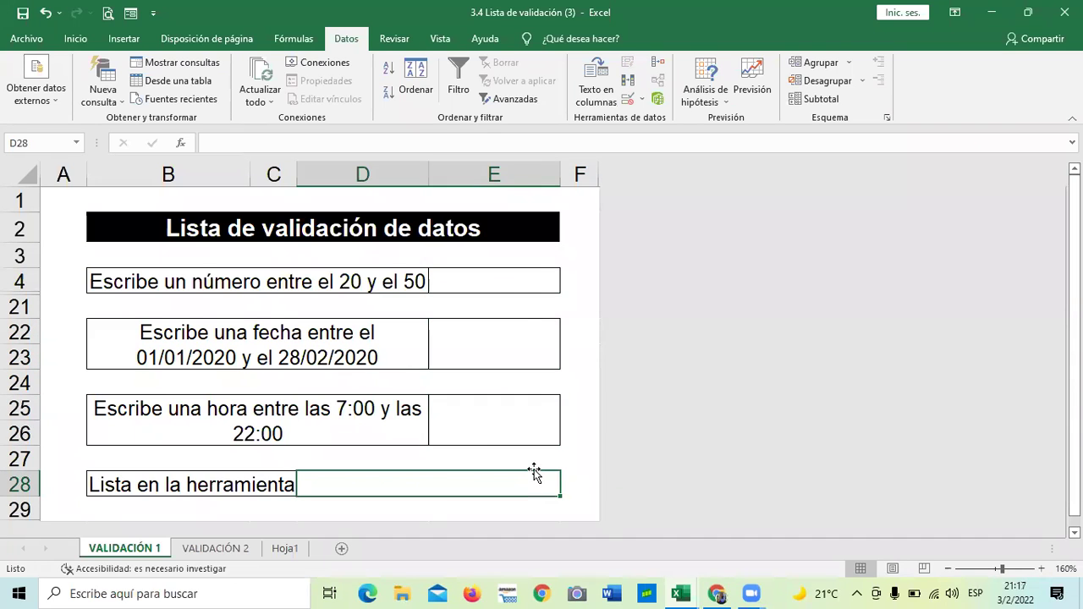
Step: Open the data validation settings for cell E4 and move the dialog over the worksheet's title area
left_click(518, 282)
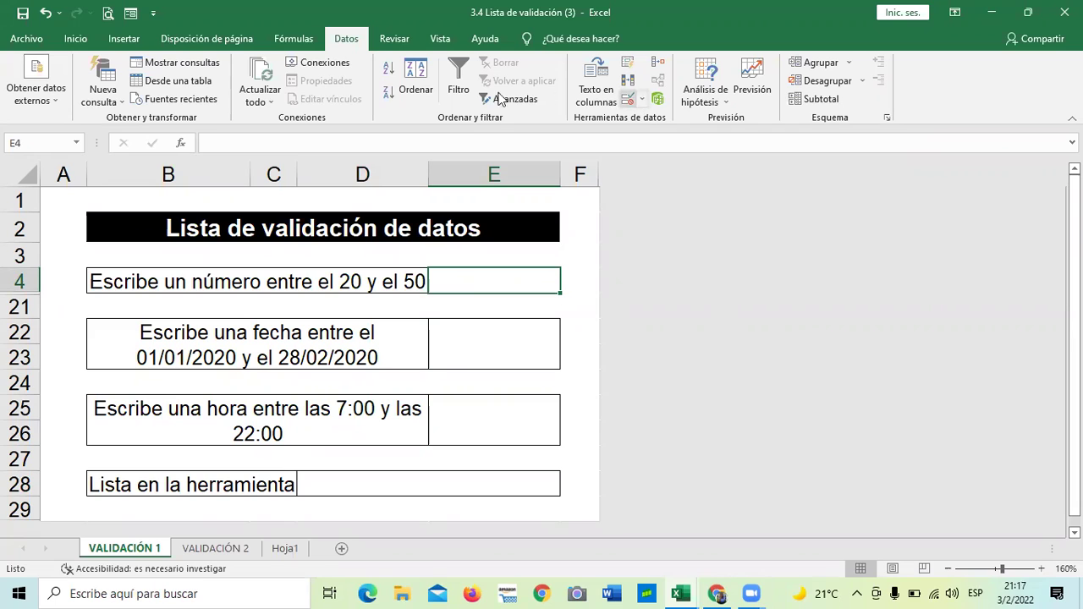
left_click(630, 99)
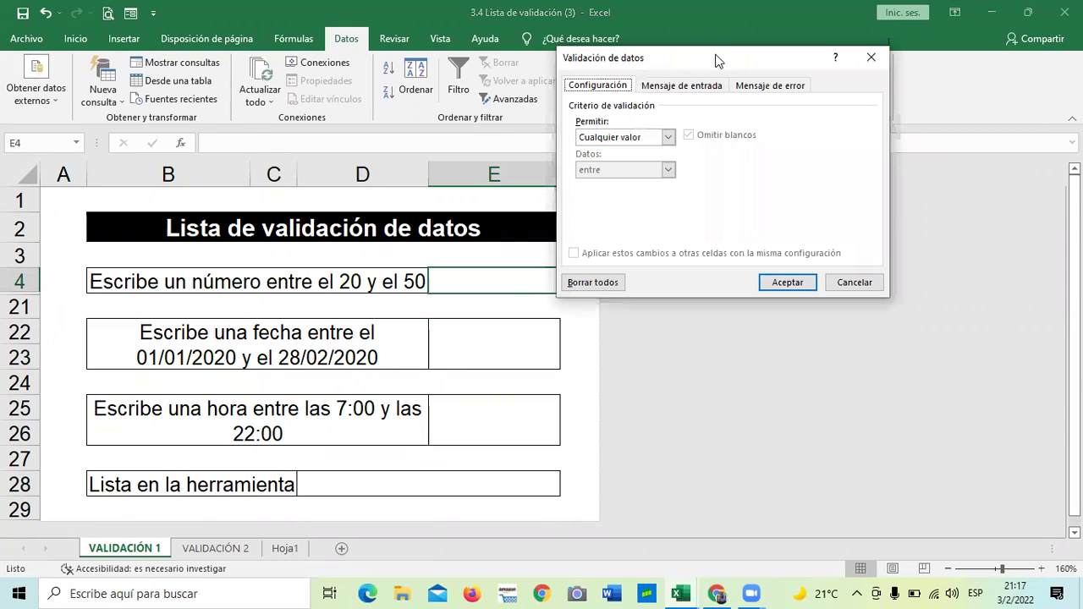
left_click_drag(716, 60, 663, 143)
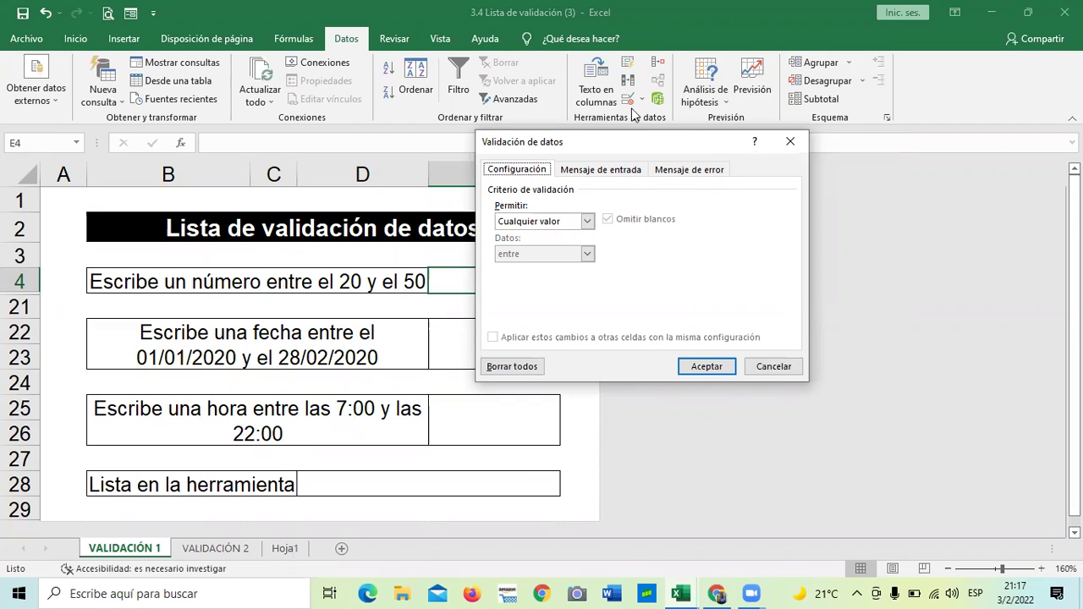
left_click_drag(631, 141, 611, 109)
Step: Examine the kinds of values that the Permitir criterion offers for cell E4, keeping Cualquier valor selected
left_click(565, 190)
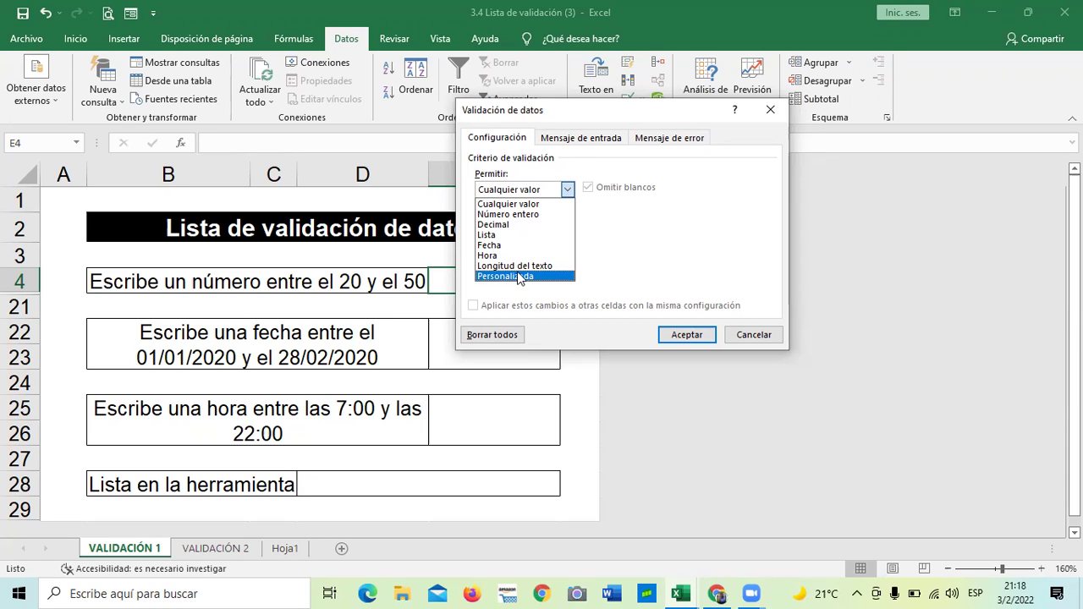
left_click(567, 189)
left_click(567, 189)
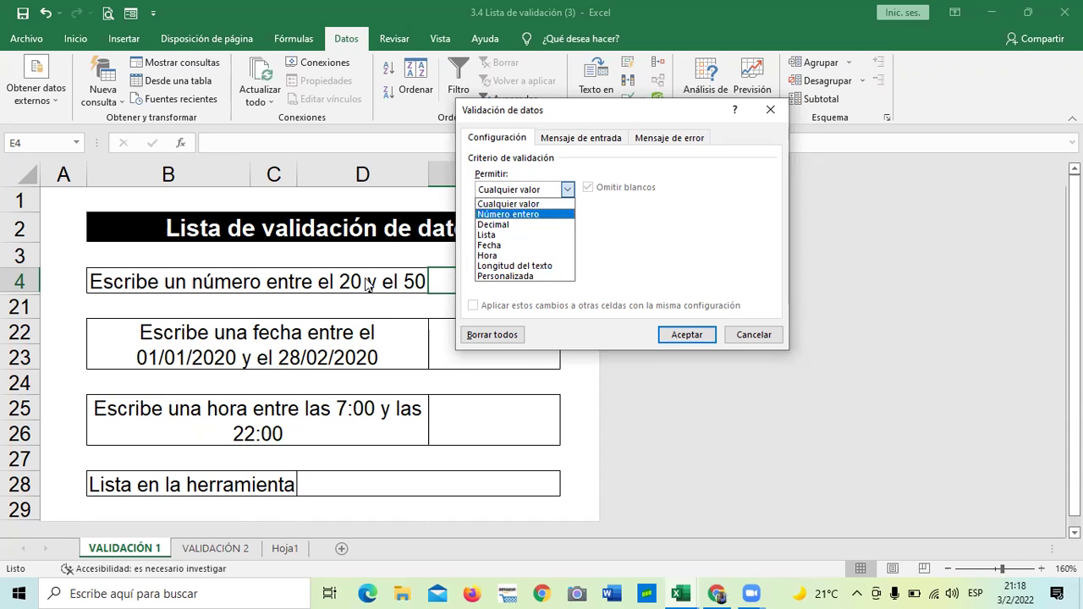
left_click(546, 205)
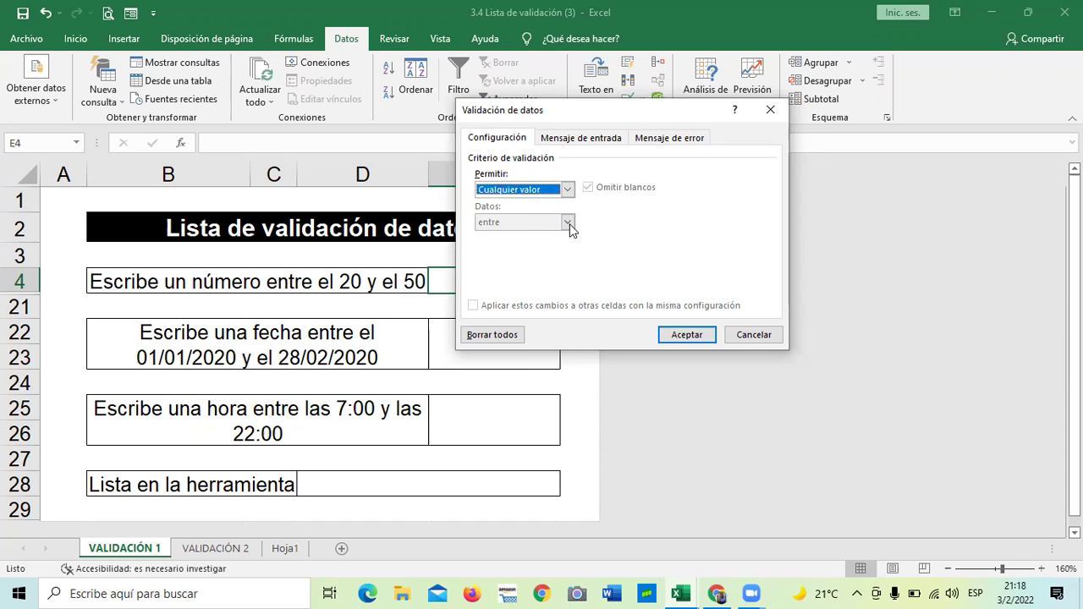
left_click(567, 190)
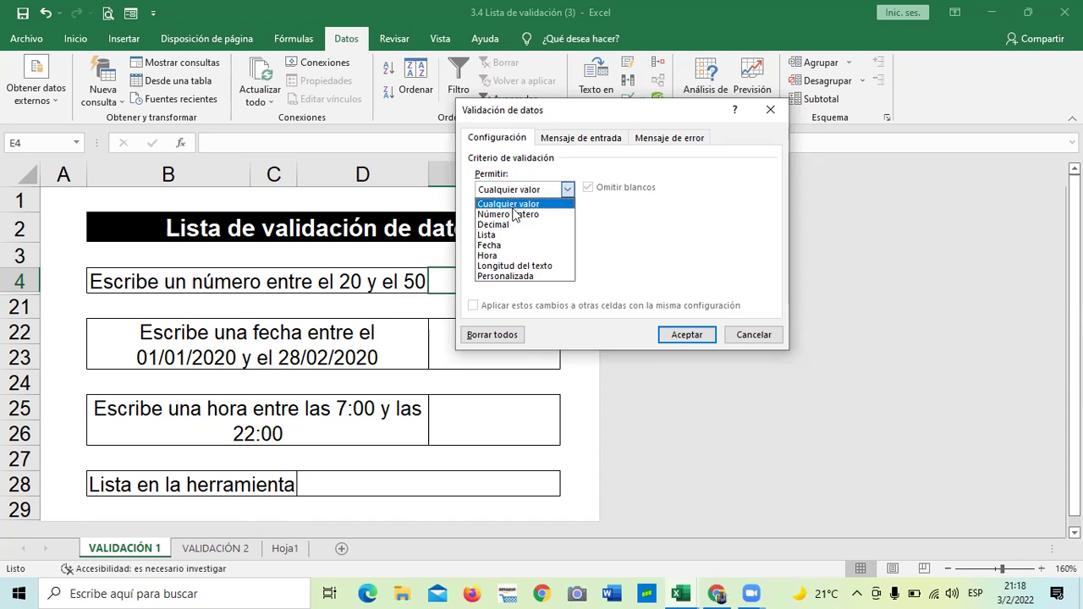
left_click(605, 213)
left_click(567, 191)
left_click(544, 189)
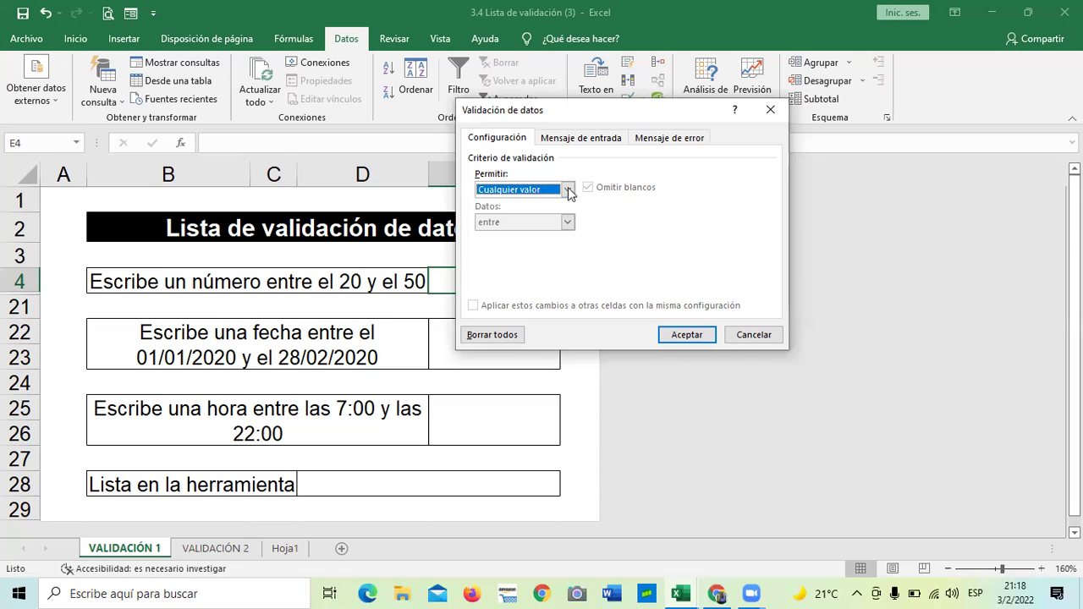
Step: Restrict cell E4 to whole numbers (Número entero) using the entre condition, with minimum 20 and maximum 50
left_click(567, 190)
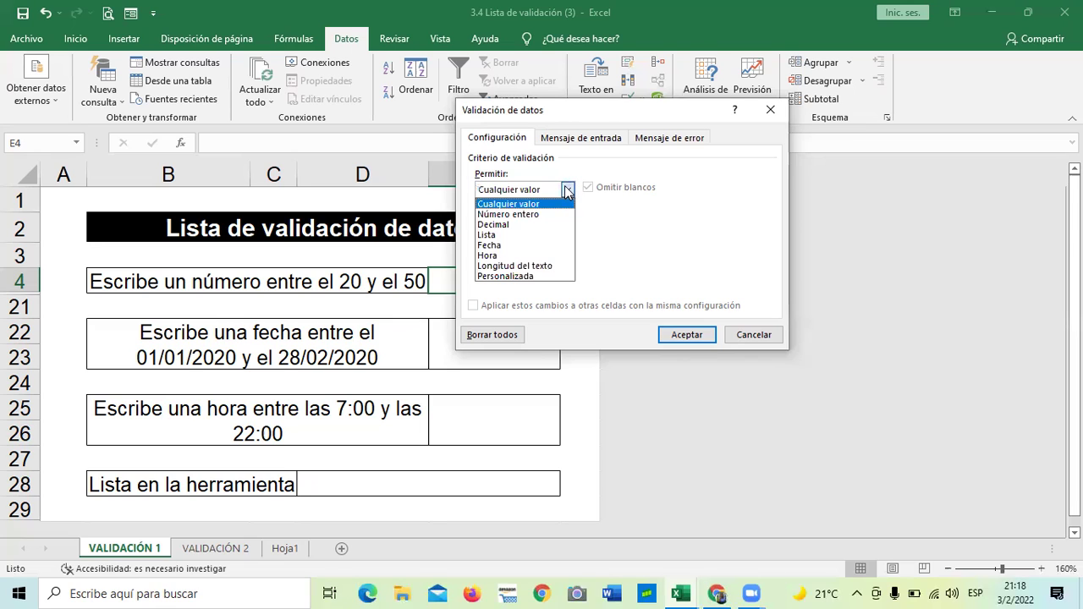
left_click(516, 216)
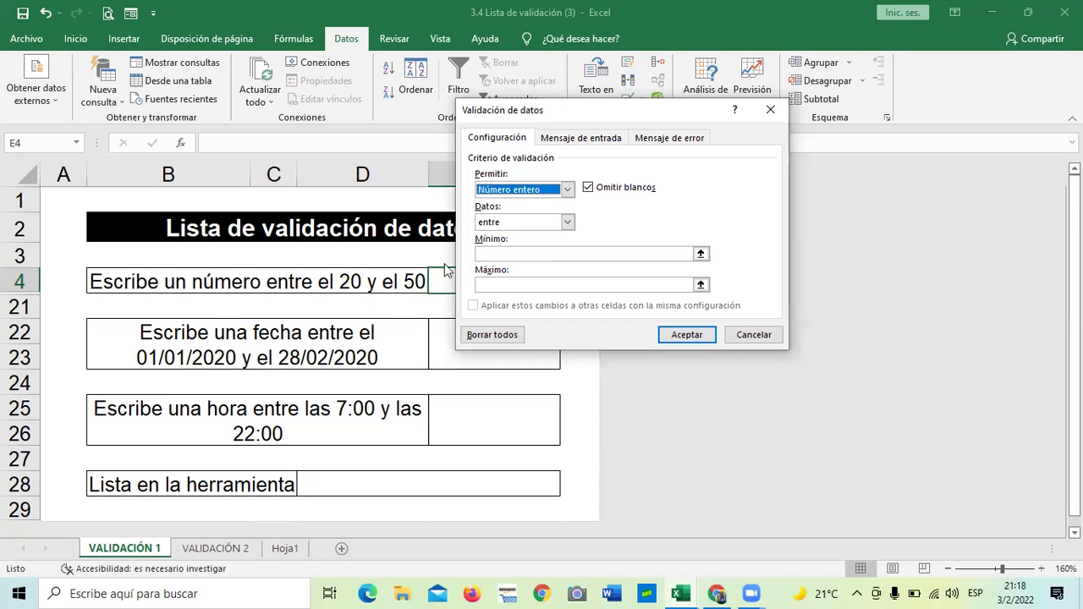
left_click(567, 222)
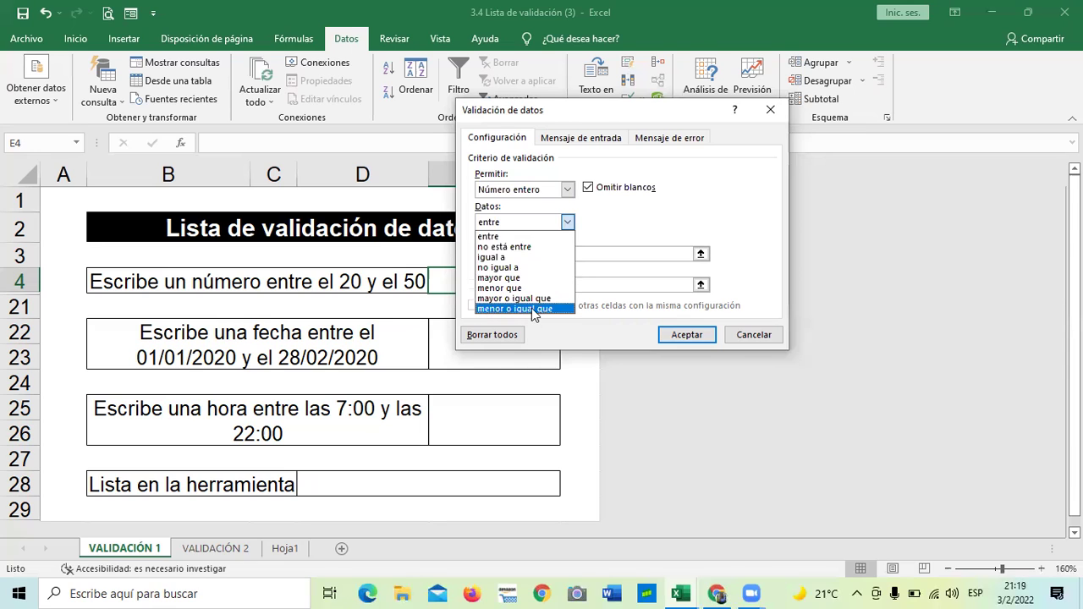
left_click(518, 236)
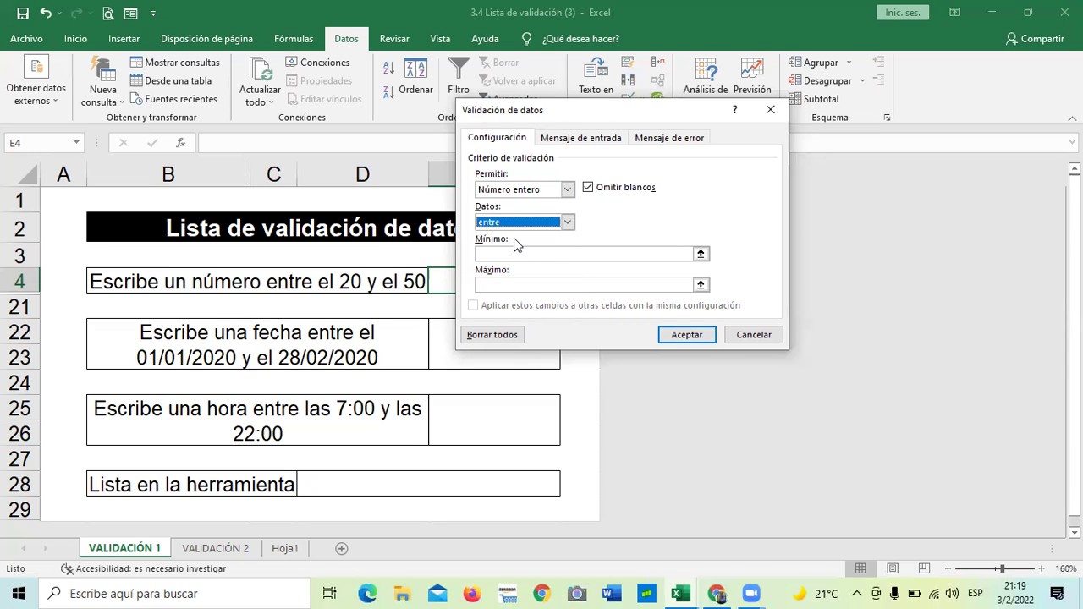
left_click(572, 253)
type("20")
left_click(533, 285)
type("50")
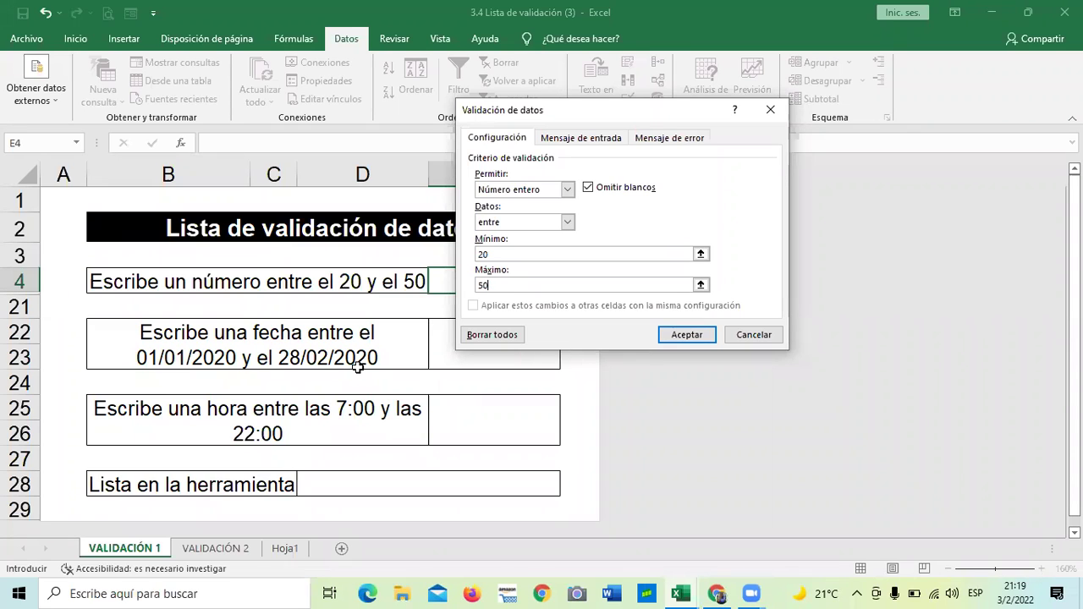
Step: Examine the input message and error message settings, trying the Advertencia and Información alert styles but keeping Alto
left_click(584, 140)
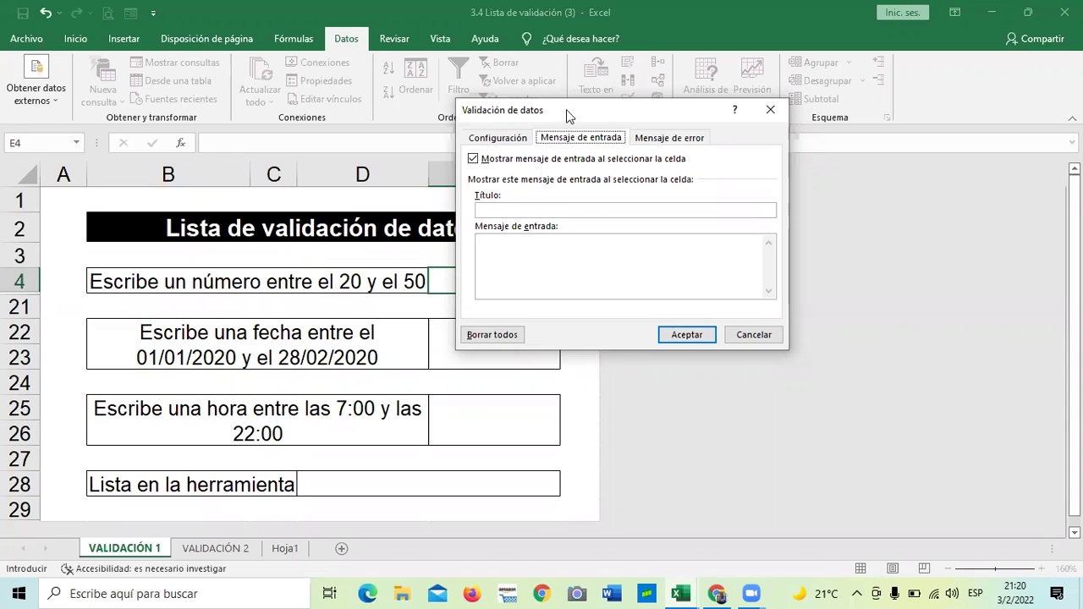
left_click(671, 138)
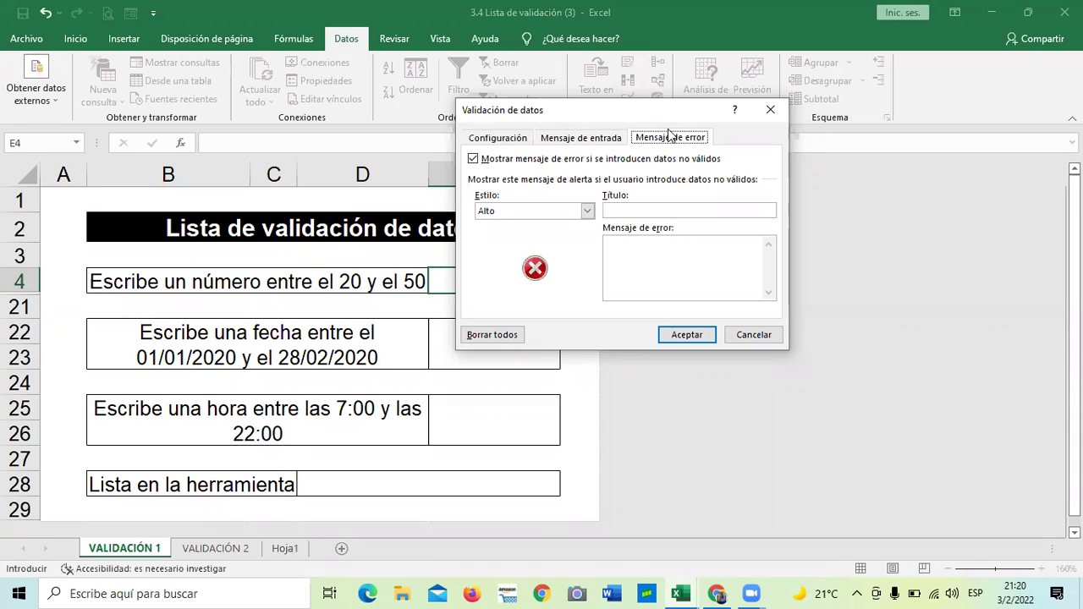
left_click(587, 210)
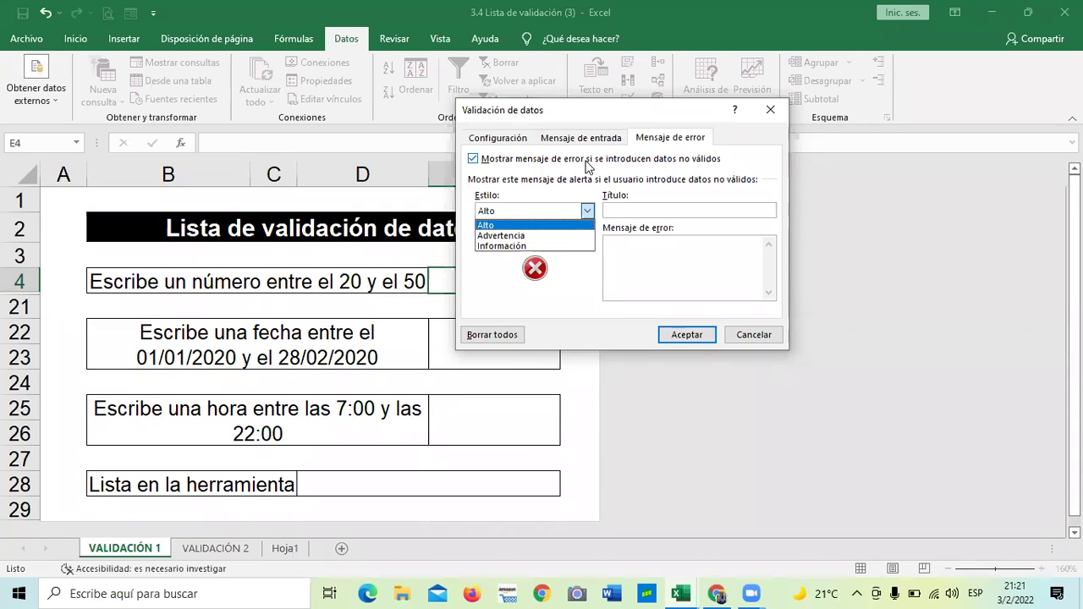
left_click(537, 235)
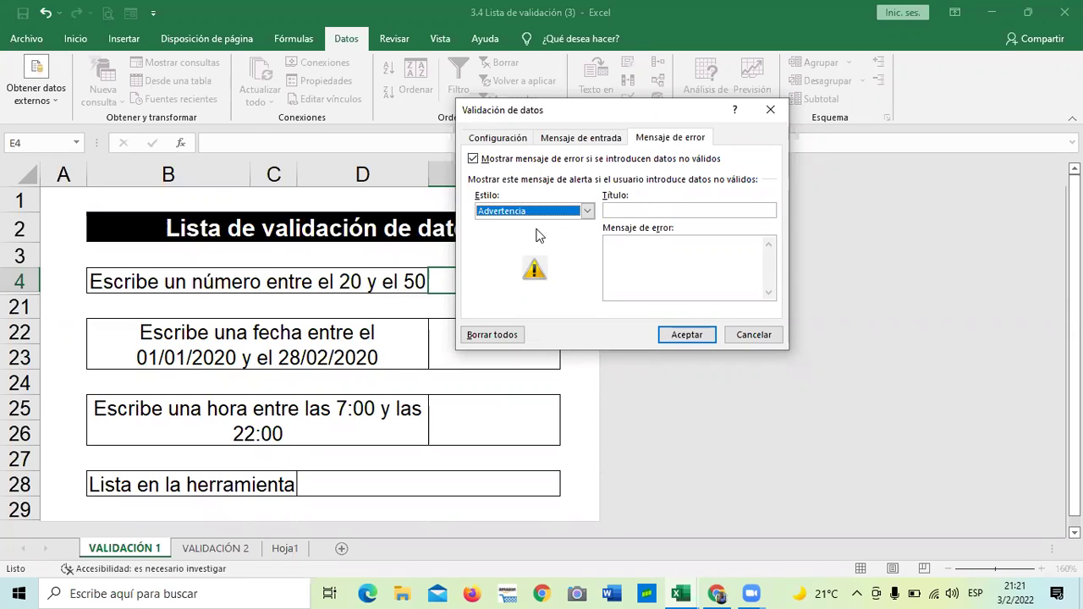
left_click(585, 208)
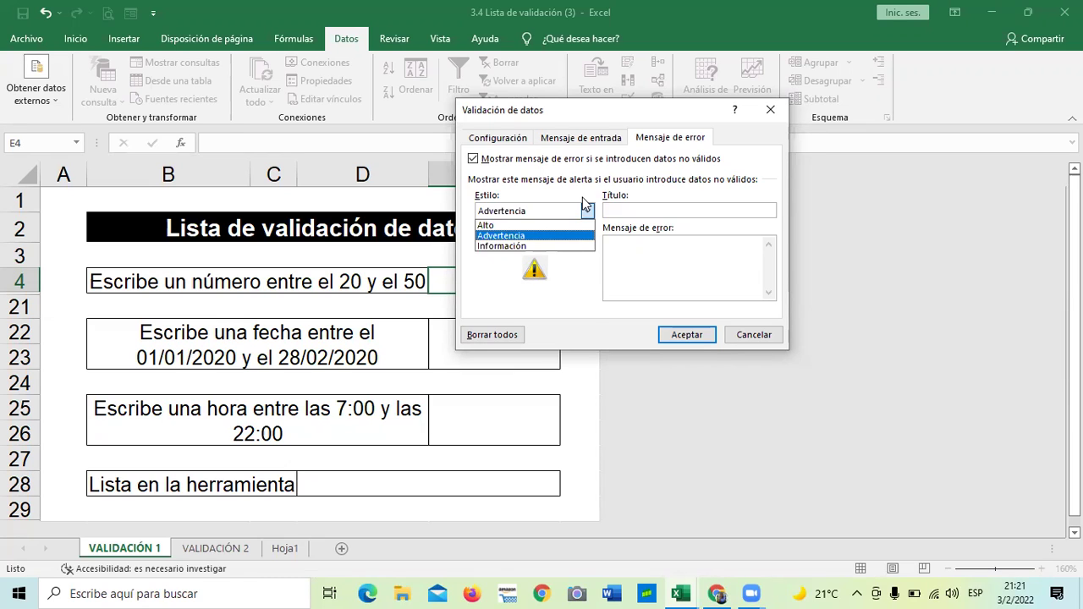
left_click(544, 246)
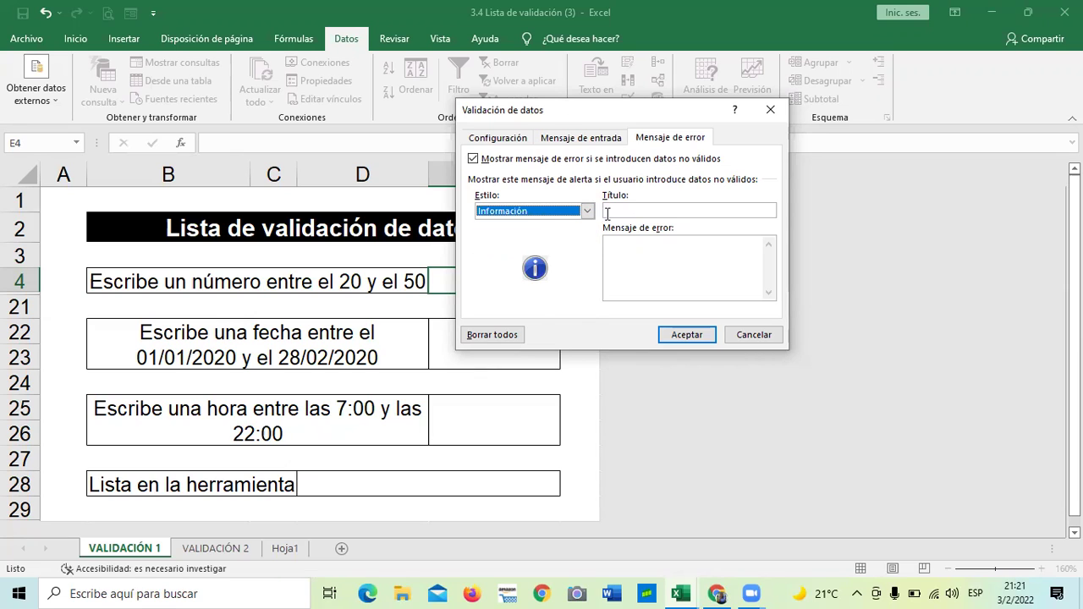
left_click(587, 211)
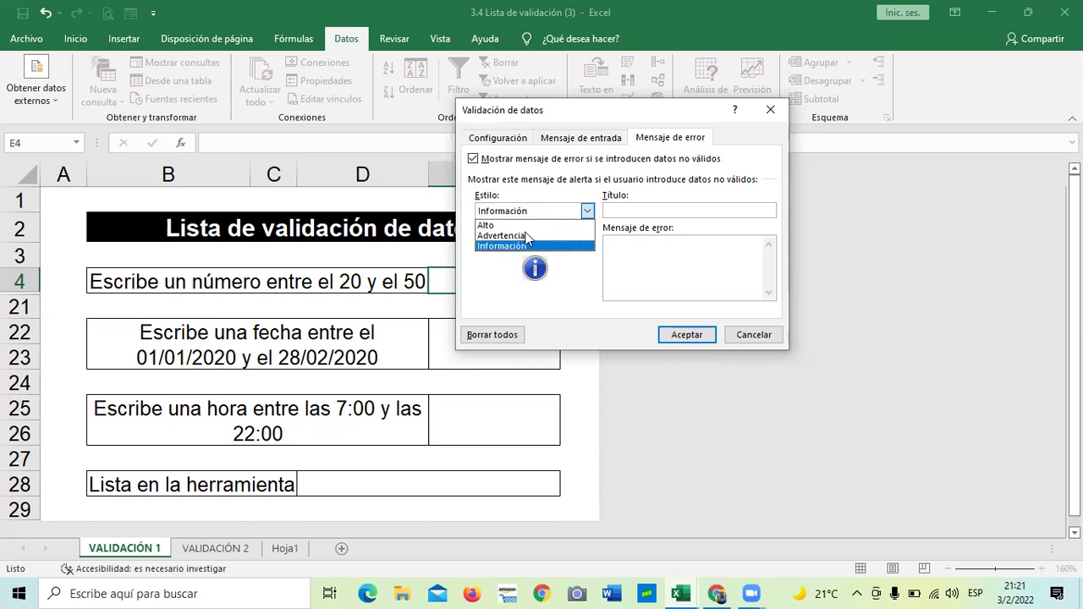
left_click(647, 249)
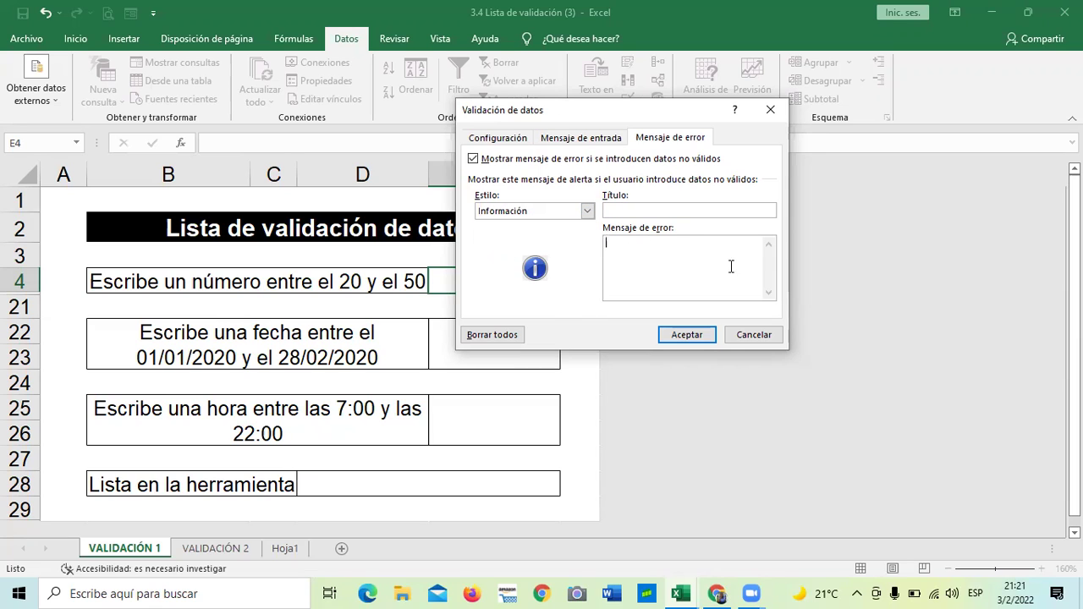
left_click(525, 212)
left_click(520, 223)
left_click(659, 260)
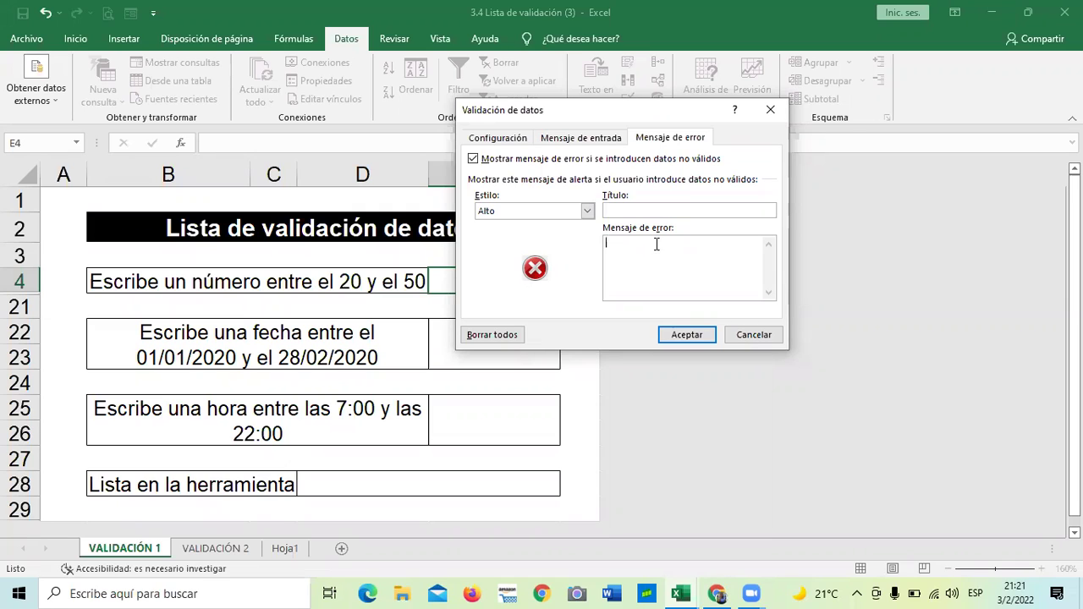
left_click(588, 210)
key("Down")
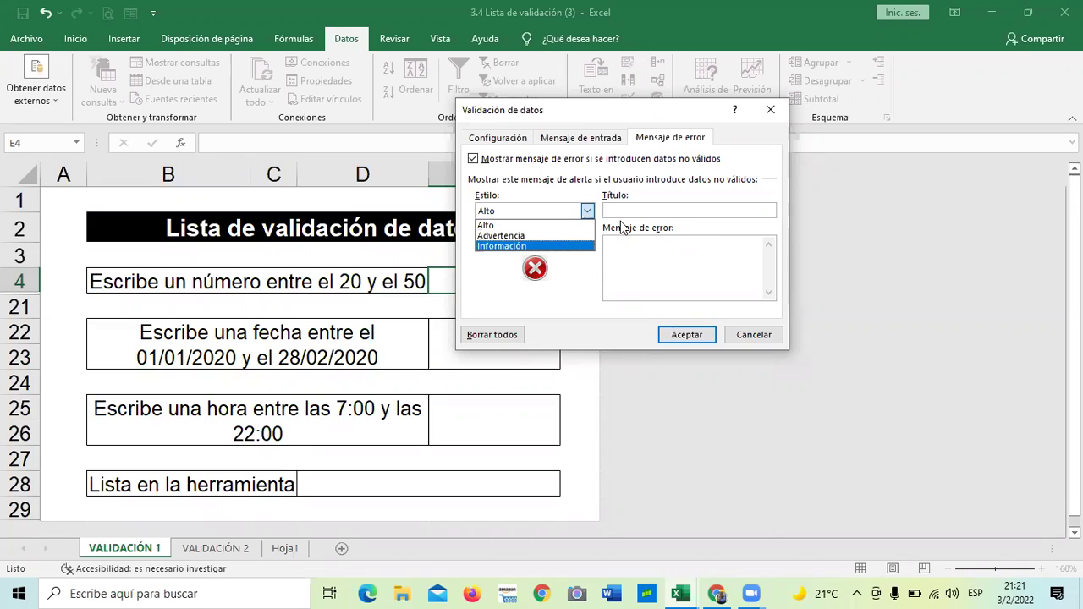
left_click(499, 226)
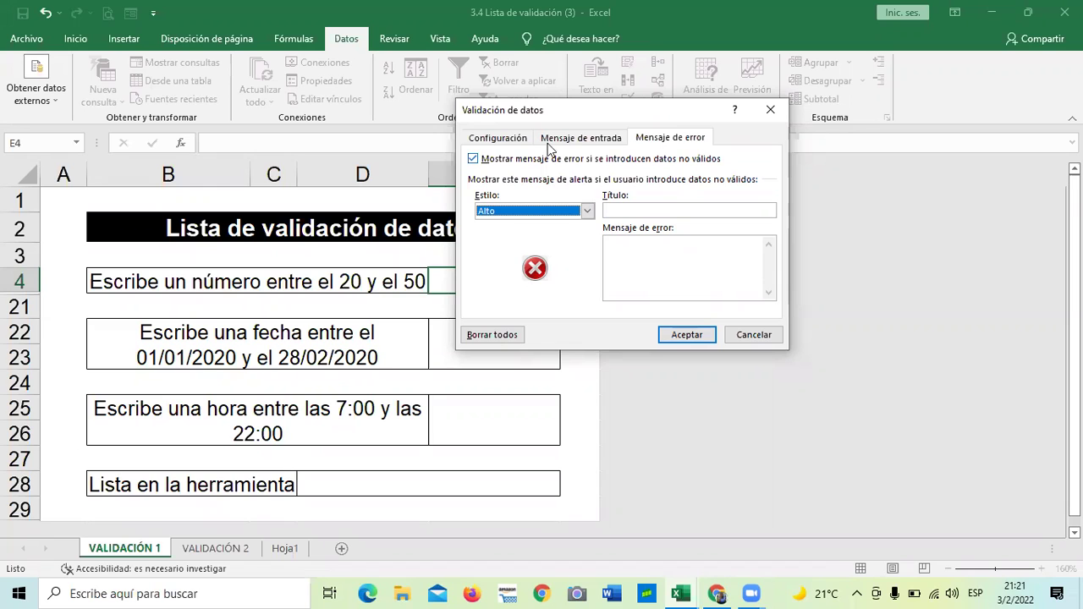
Step: Apply the validation rule to cell E4 and test it by entering 25 in the cell
left_click(504, 139)
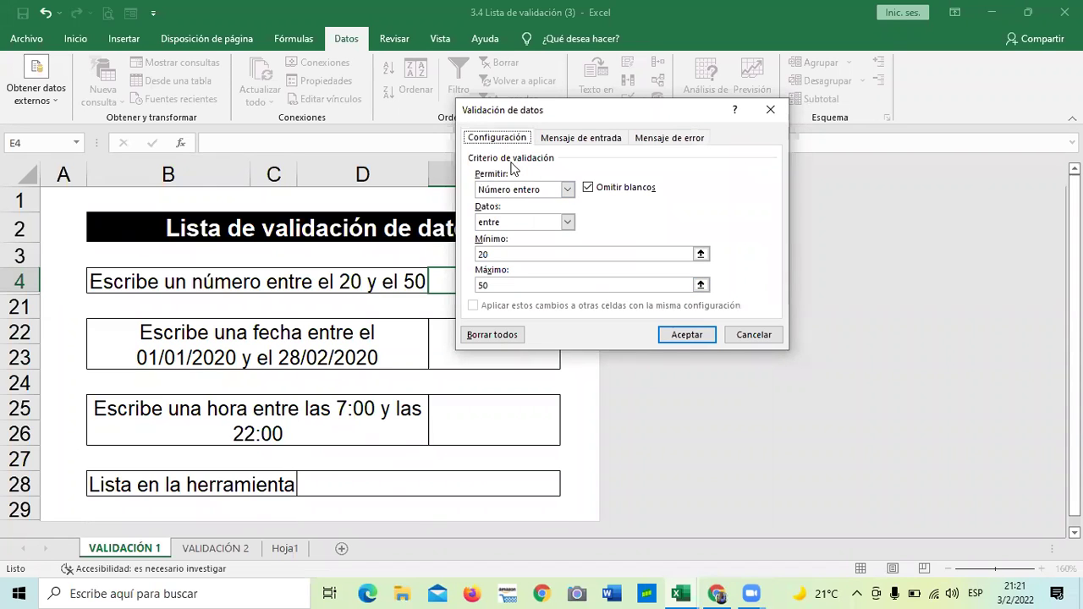
left_click(689, 334)
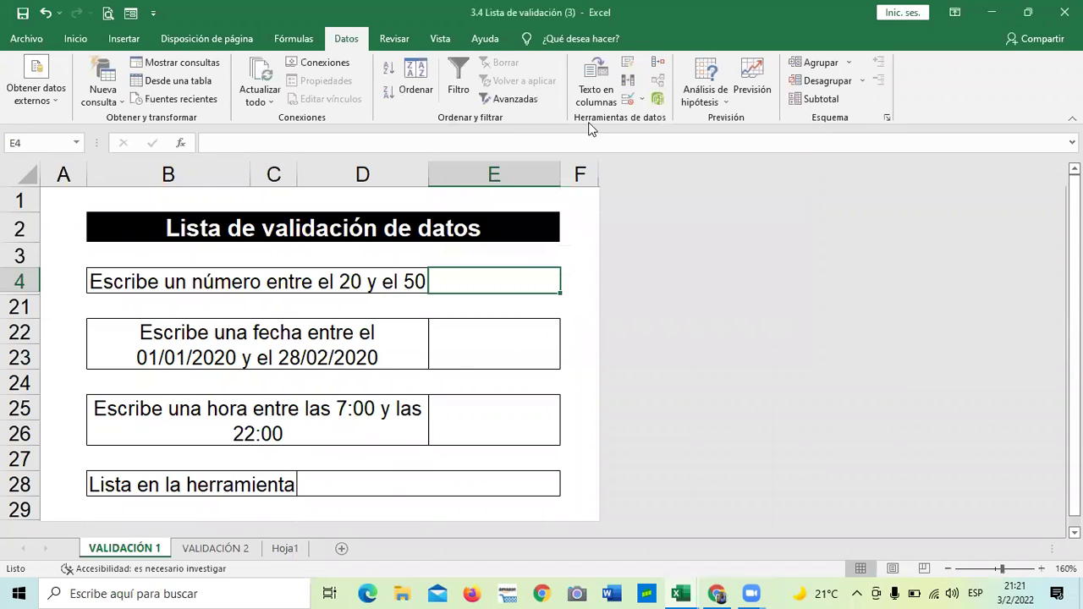
left_click(568, 331)
left_click(518, 284)
type("25")
key("Return")
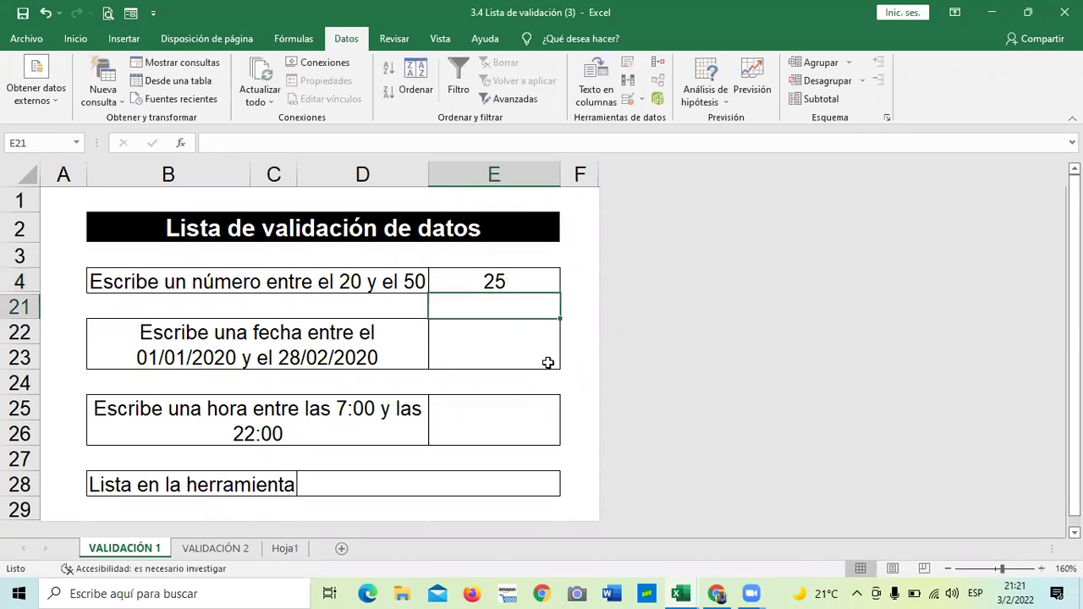
Step: Try to enter 100 and 75 in cell E4 to test the validation, cancelling the entry at the end
left_click(534, 282)
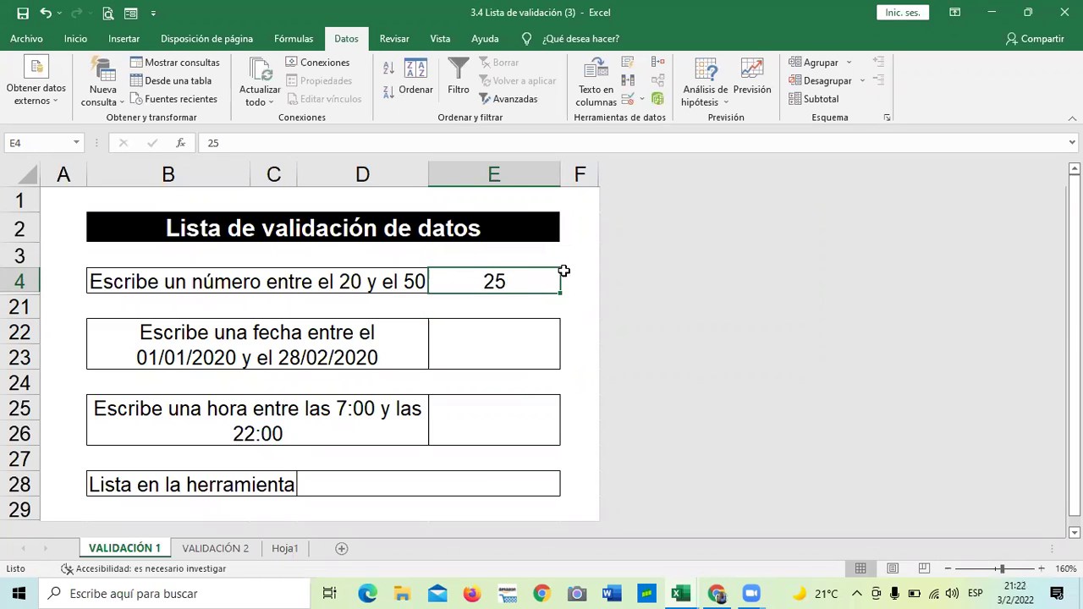
type("100")
key("Return")
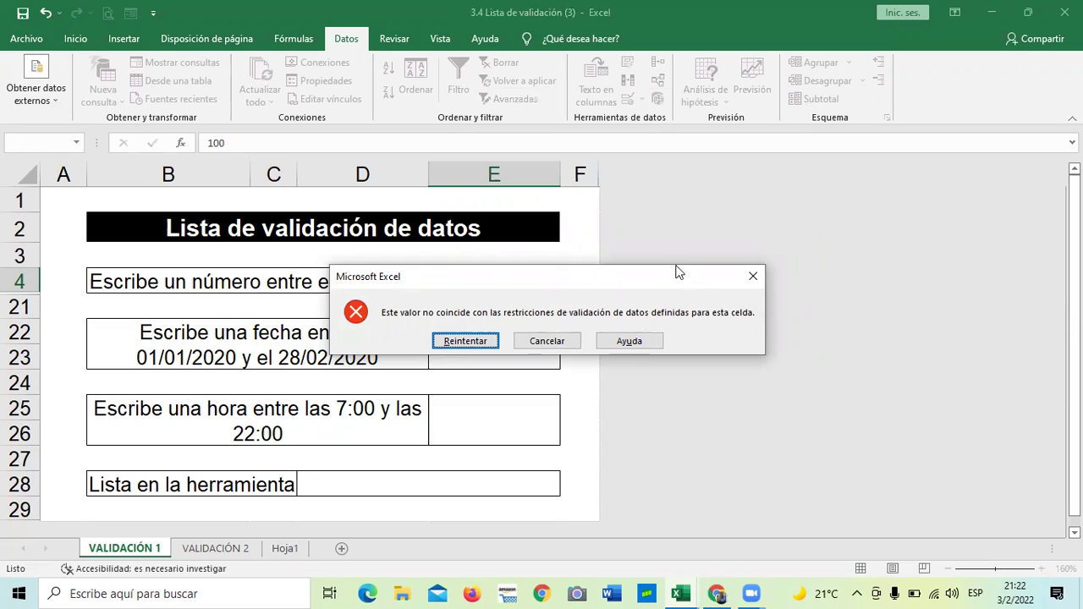
key("Return")
key("Return")
left_click(508, 290)
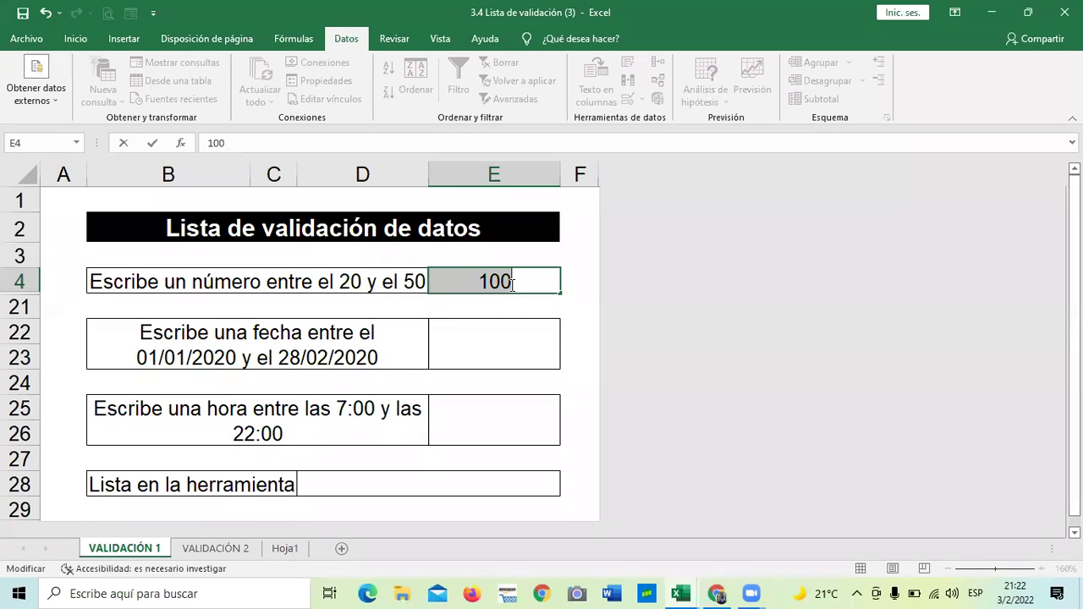
key("BackSpace")
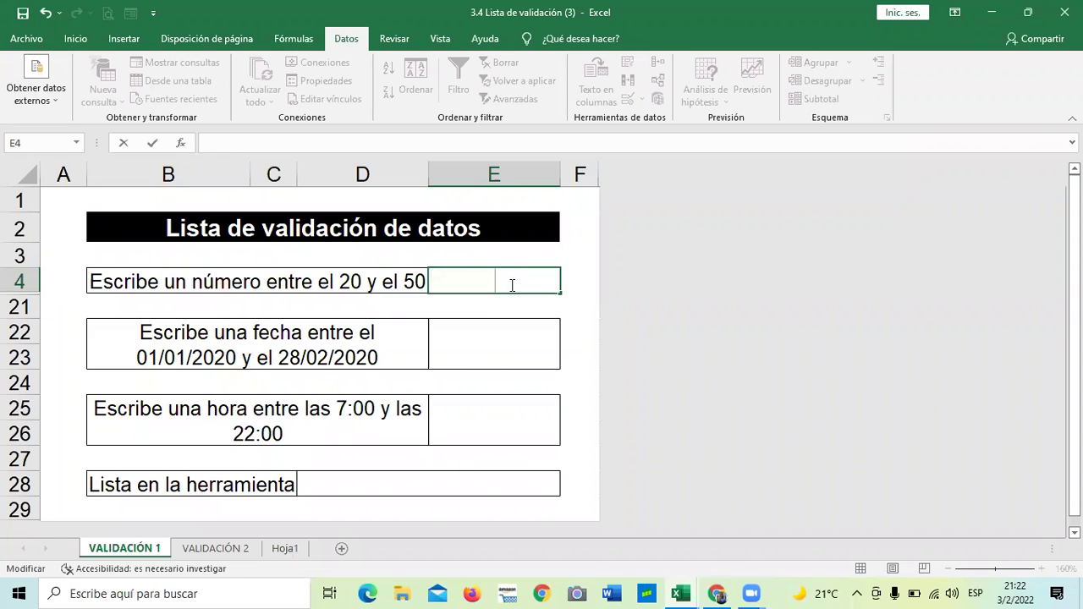
type("75")
key("Return")
left_click(545, 341)
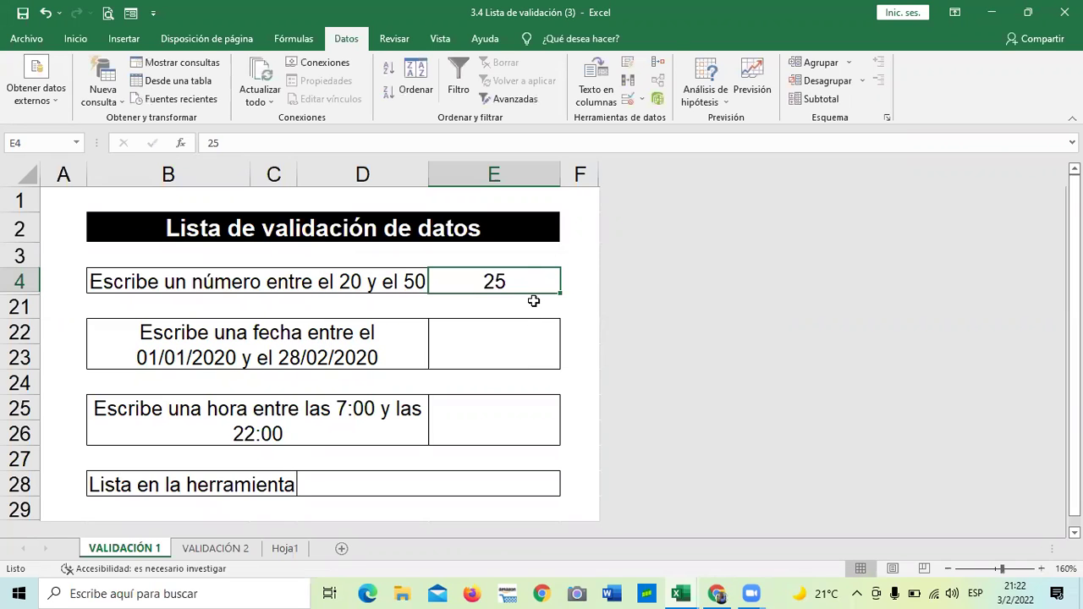
Step: Try to replace the value in cell E4 with 60, then cancel the entry
double_click(518, 282)
key("BackSpace")
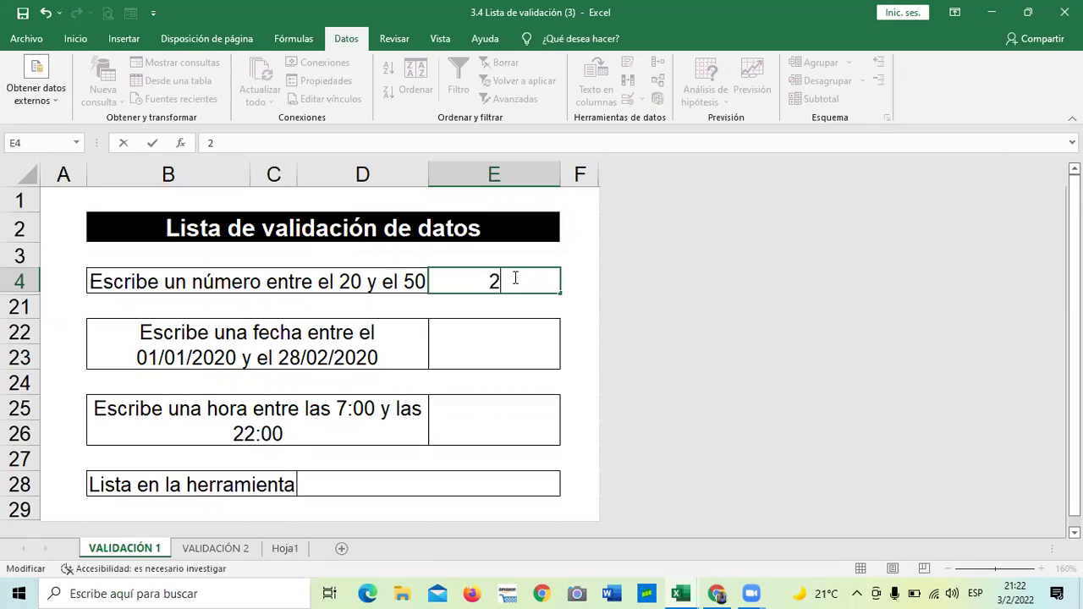
key("BackSpace")
type("60")
key("Return")
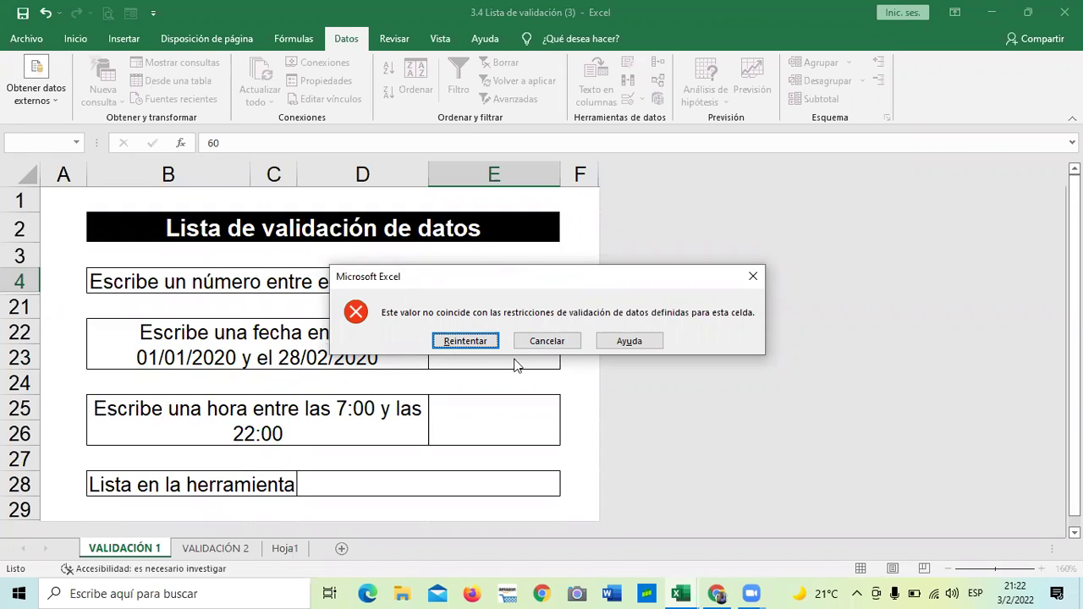
left_click(548, 342)
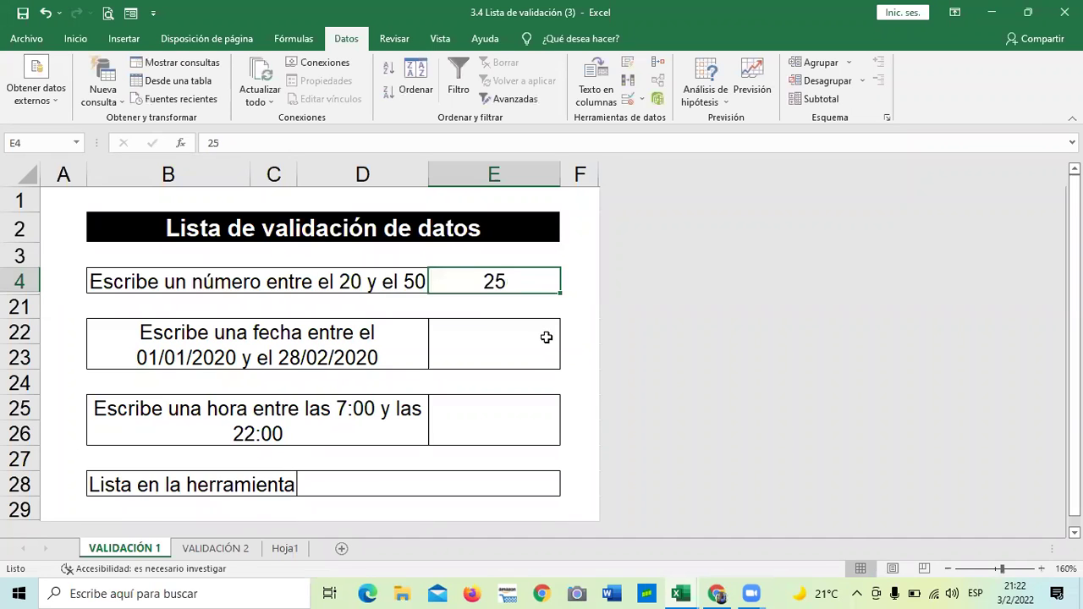
Step: Clear the contents of cell E4
left_click(506, 339)
left_click(512, 276)
key("Delete")
Step: Start a data validation rule for cell E22 that allows only dates (Fecha) with the condition "entre"
left_click(500, 357)
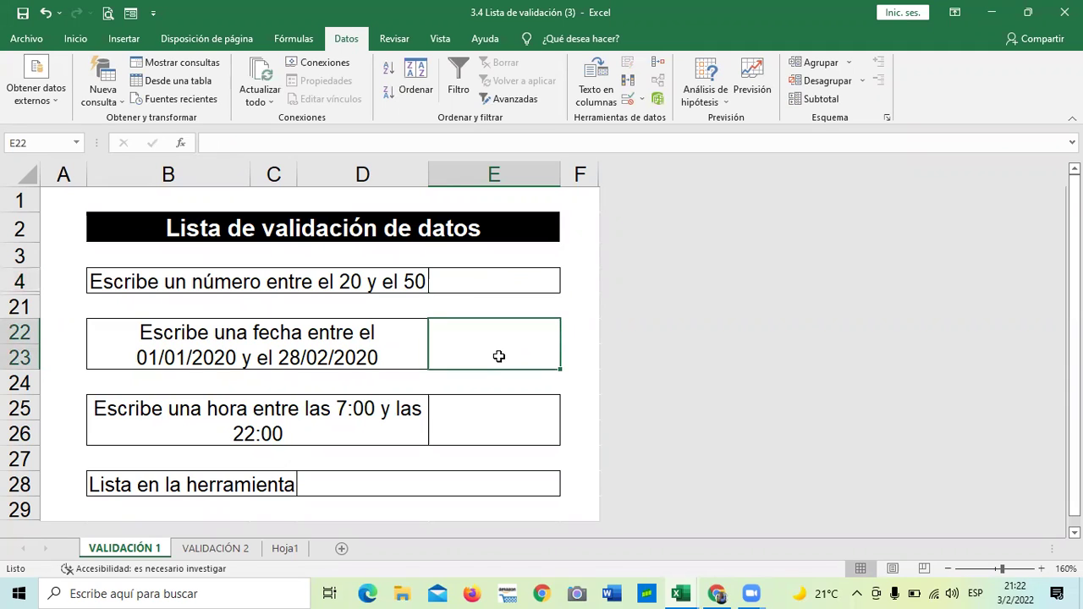
left_click(477, 430)
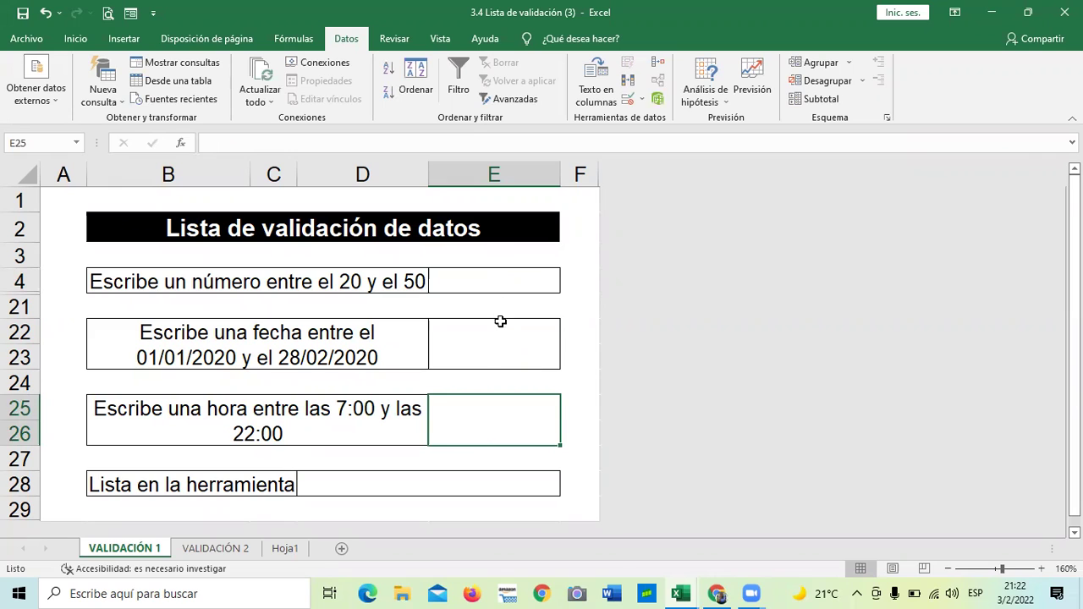
left_click(498, 349)
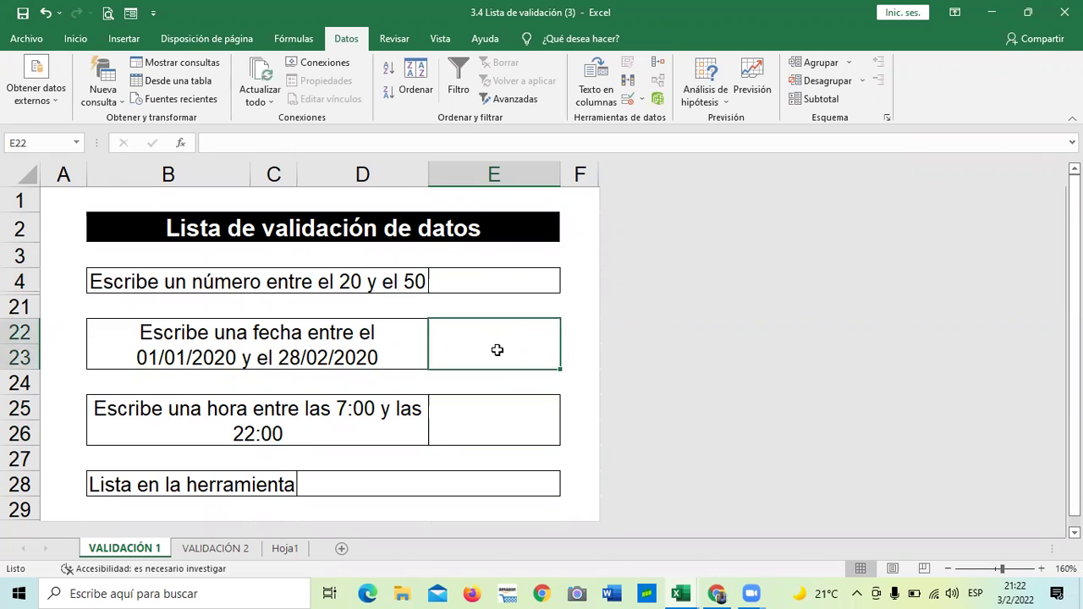
left_click(627, 99)
left_click(569, 191)
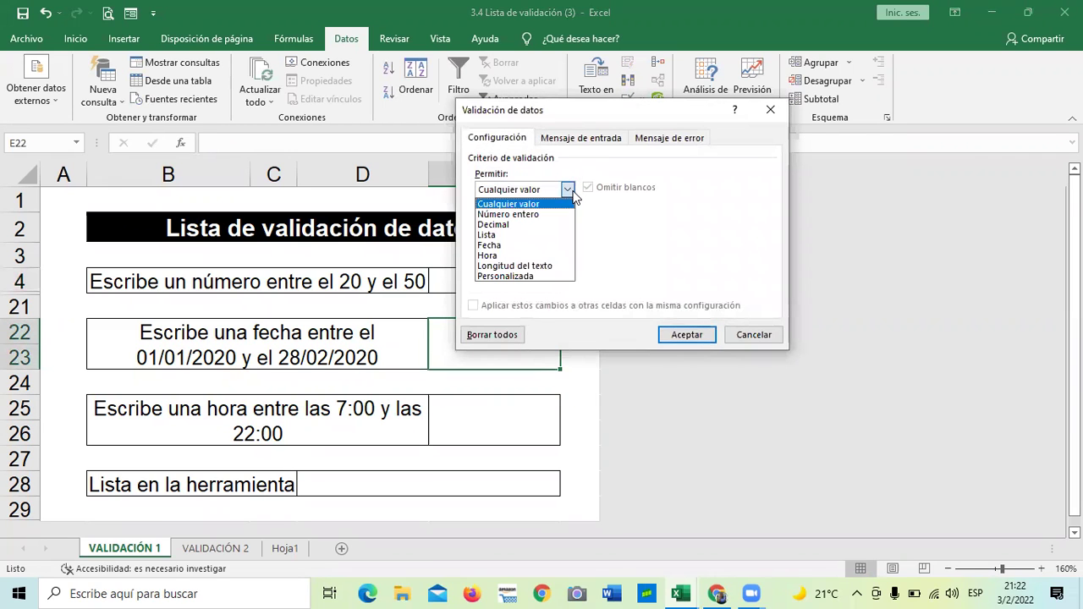
left_click(498, 245)
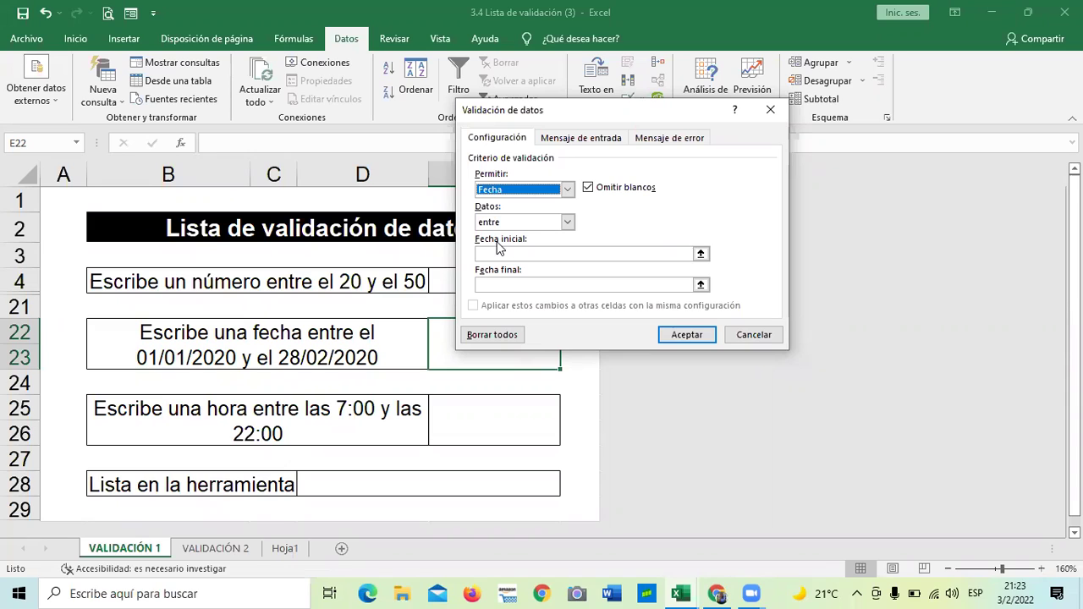
left_click(568, 222)
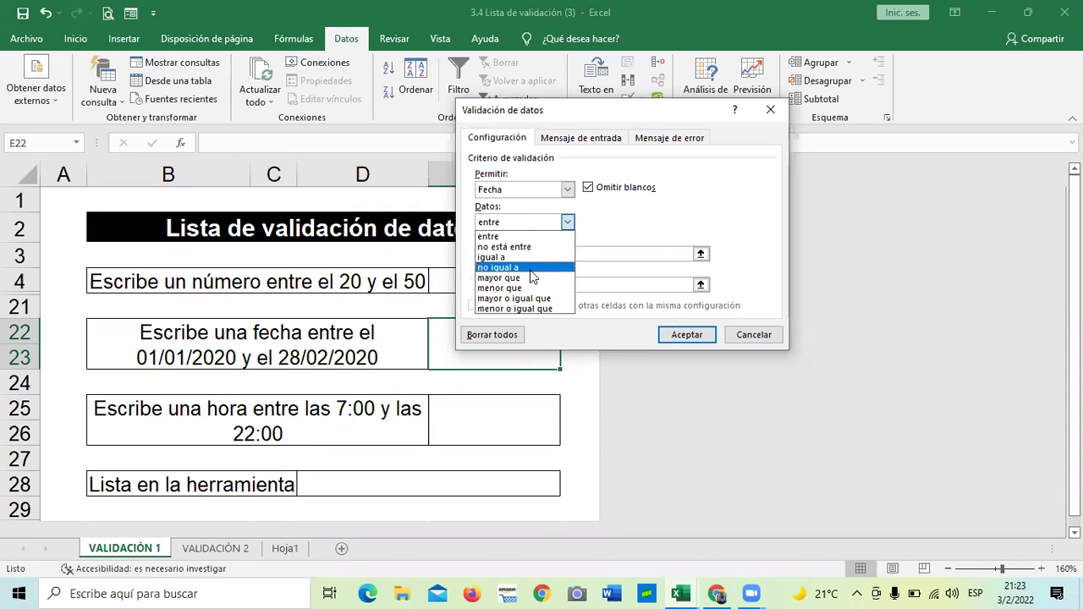
left_click(565, 222)
Step: Limit the E22 rule to dates from 01/01/2020 to 28/02/2020 and apply it
left_click(574, 253)
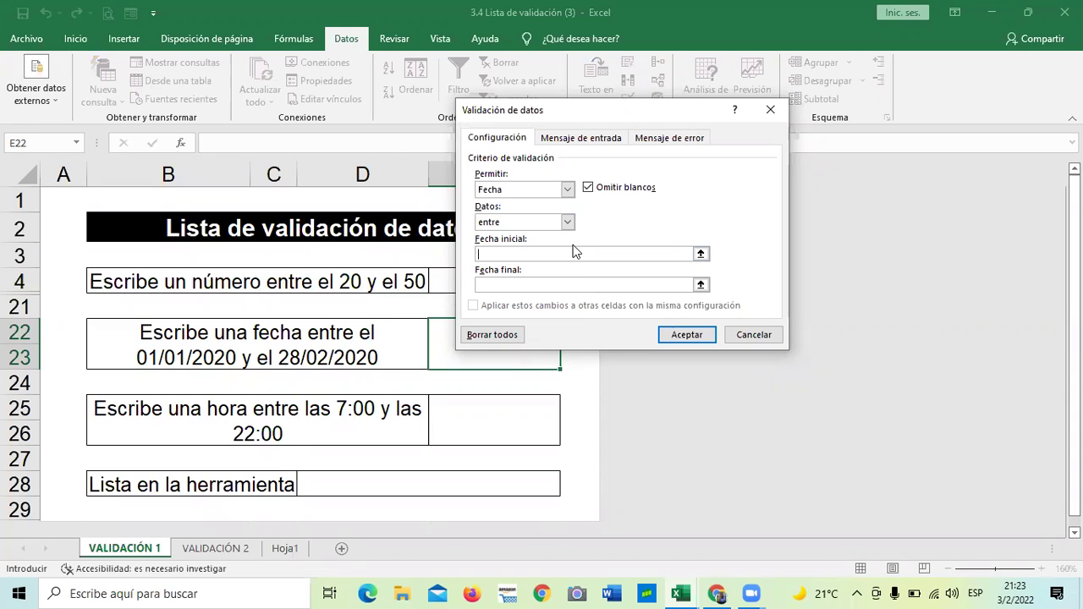
type("01/01/2020")
left_click(560, 284)
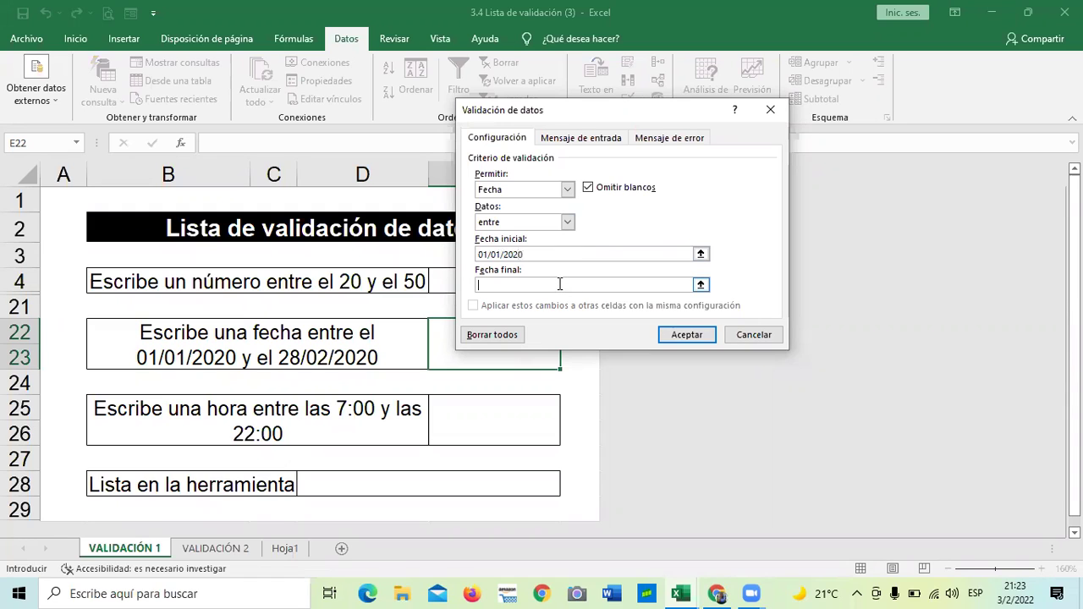
type("28/02/2020")
left_click(687, 335)
Step: Test the date rule by entering 05/02/2020 in cell E22
left_click(468, 381)
left_click(475, 332)
type("0")
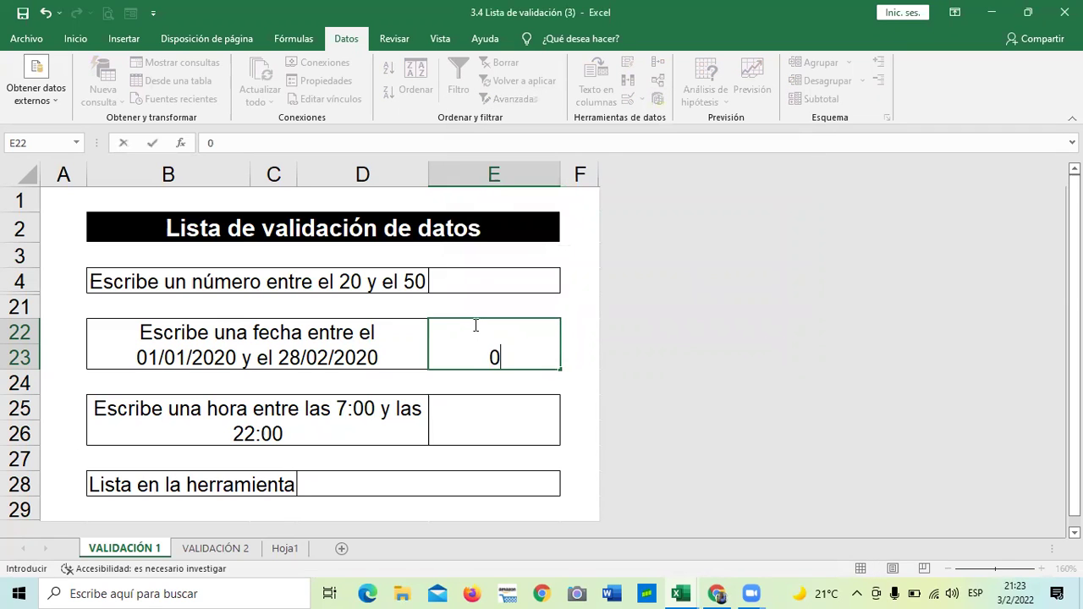
type("5/02/2020")
key("Return")
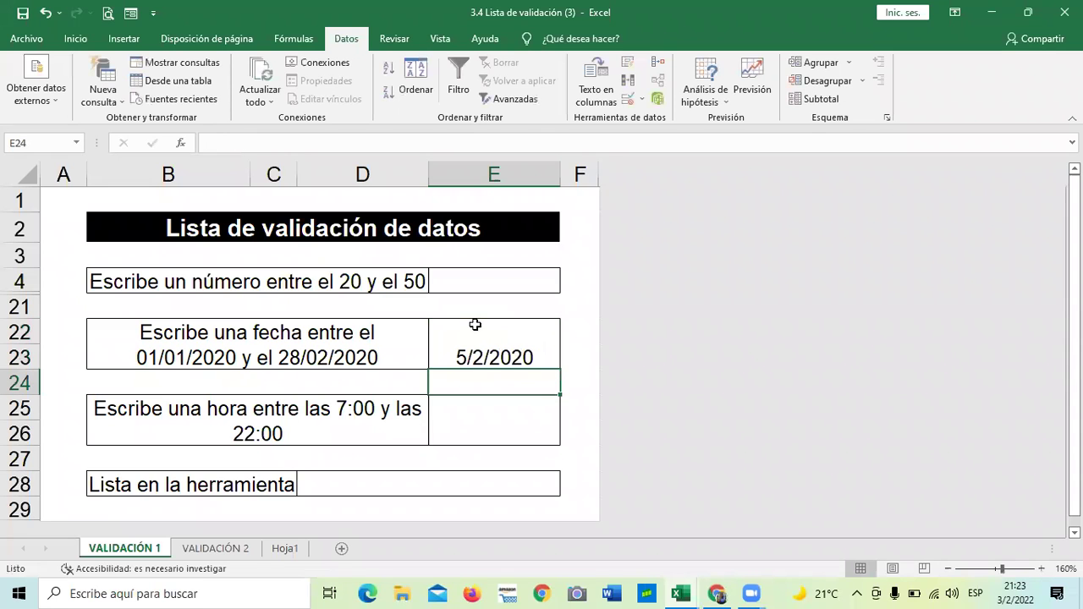
Step: Try to replace the date in cell E22 with 15/3/2020, then leave the cell empty
left_click(467, 433)
left_click(477, 352)
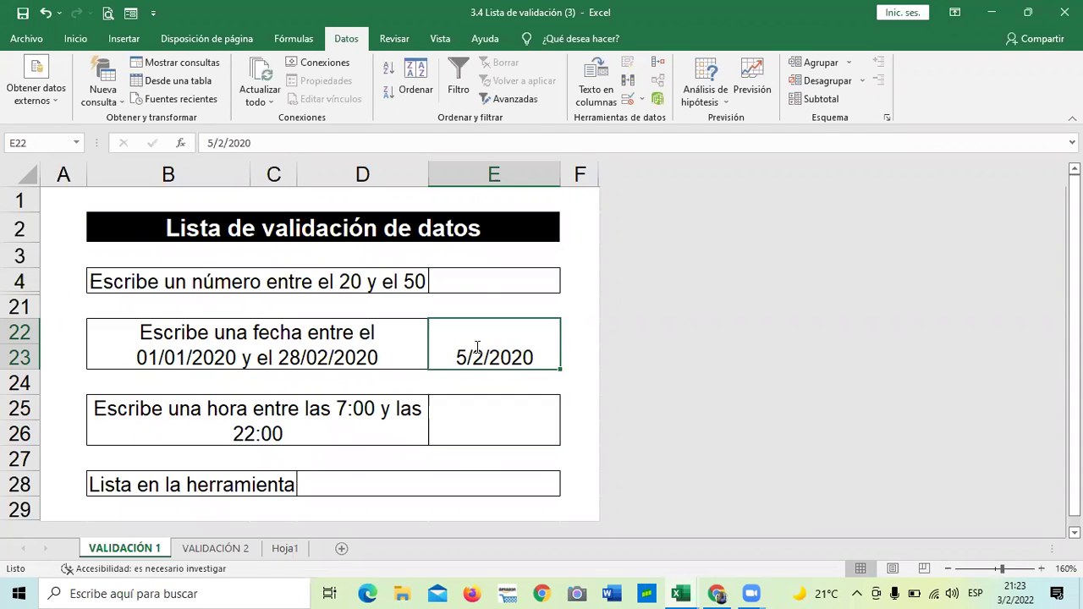
key("BackSpace")
type("15")
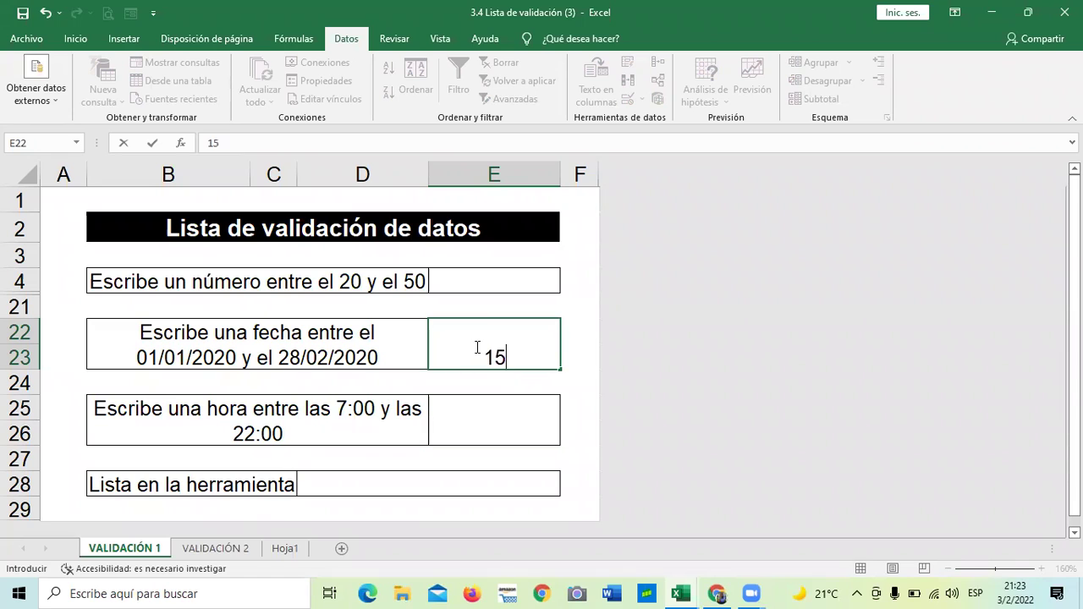
type("/3/2020")
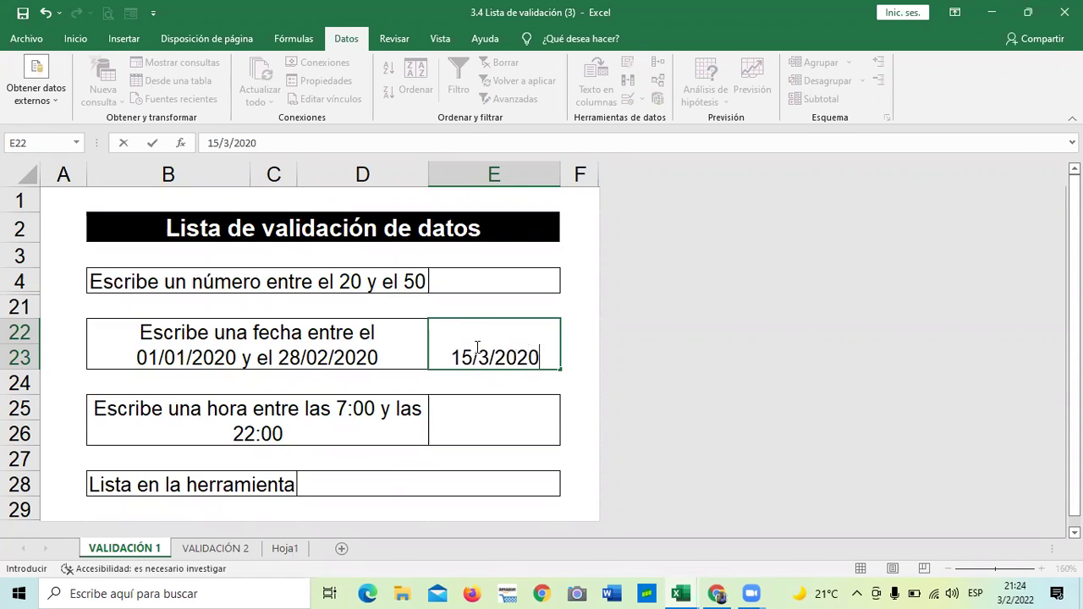
key("Return")
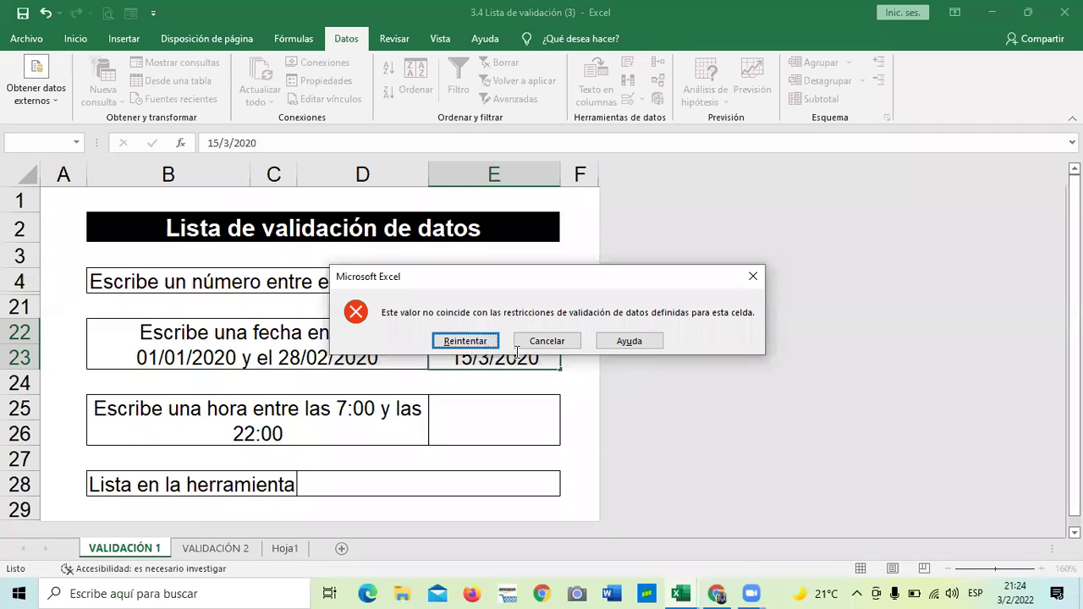
key("Return")
key("BackSpace")
left_click(578, 350)
left_click(518, 336)
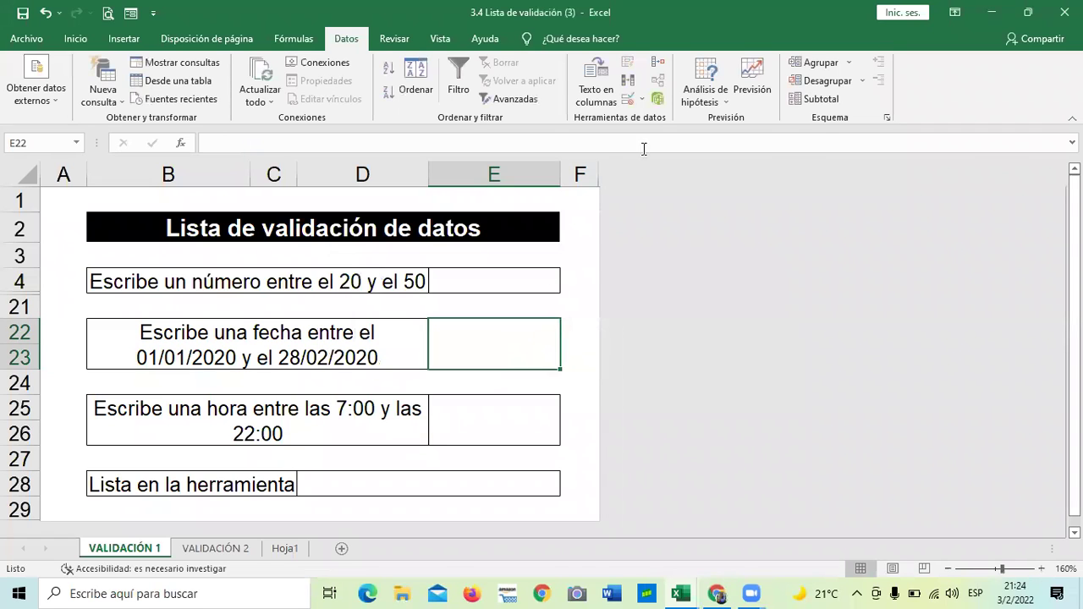
Step: Add the error message "La fecha no coincide con el rango establecido" to the validation rule of cell E22
left_click(627, 103)
left_click(370, 481)
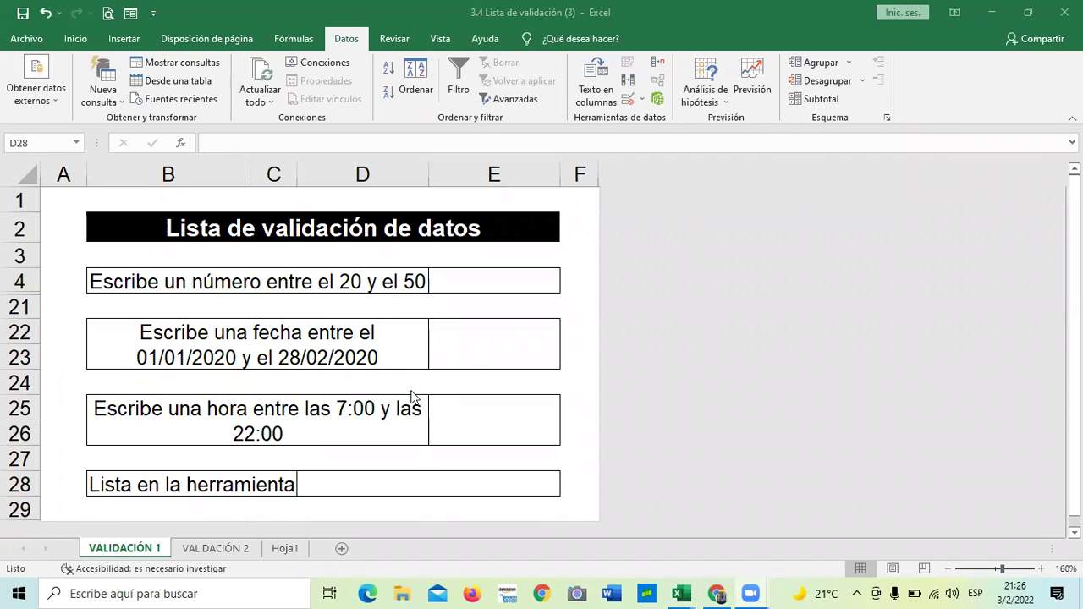
left_click(475, 344)
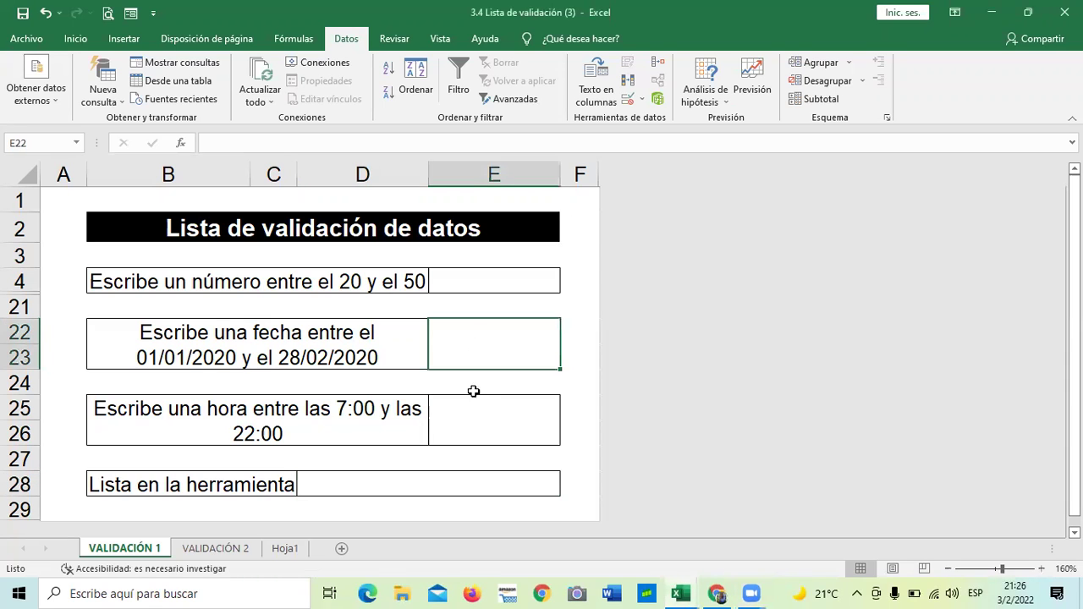
left_click(642, 99)
left_click(658, 114)
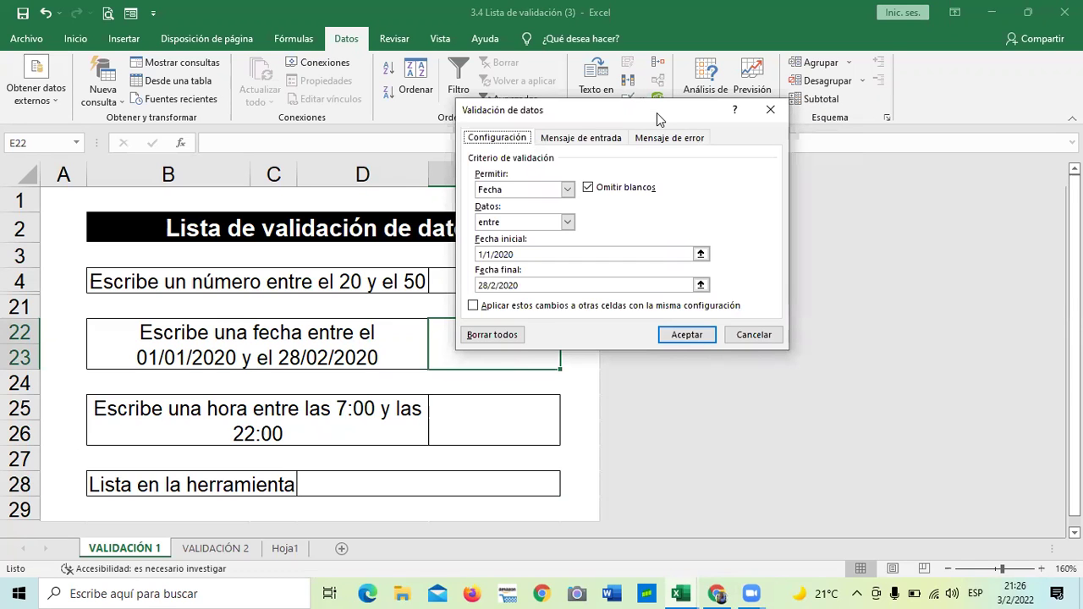
key("ctrl+shift+Tab")
left_click(668, 244)
type("la")
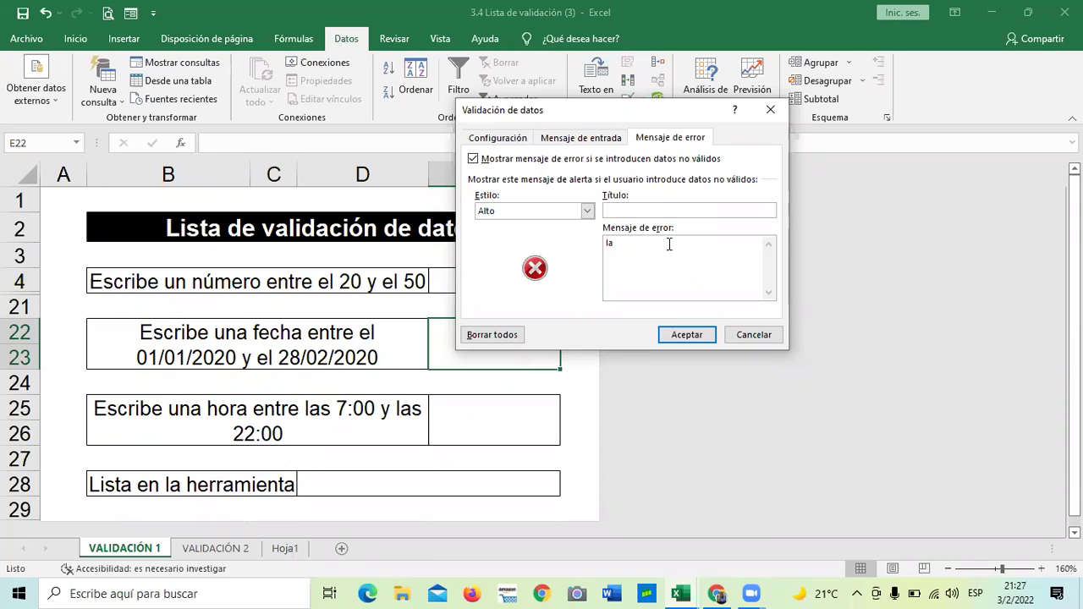
key("BackSpace")
key("BackSpace")
type("La fecha no coincide con el rango estab")
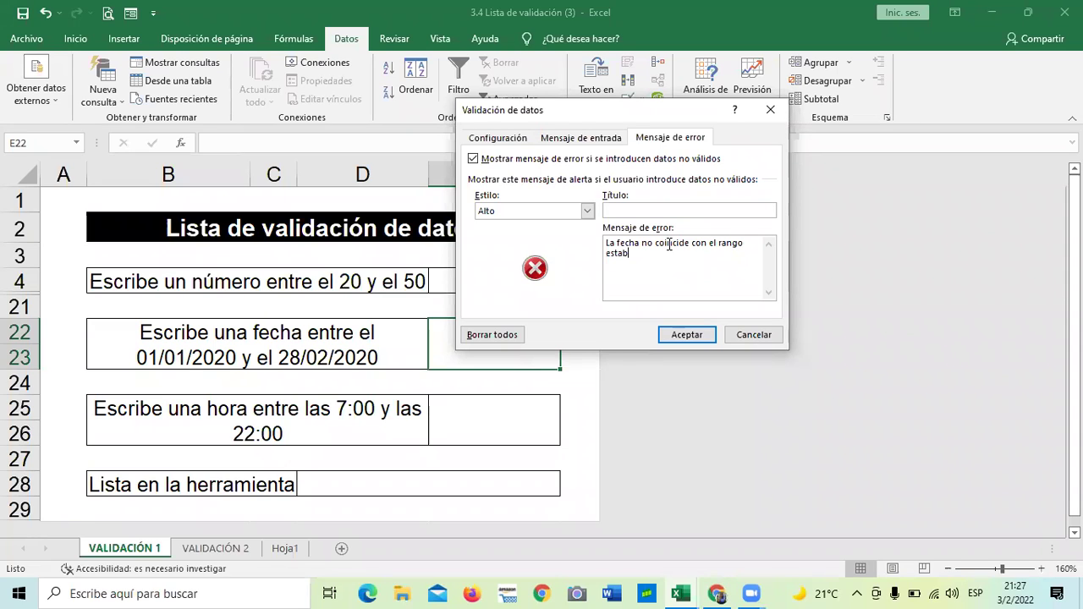
type("lecido")
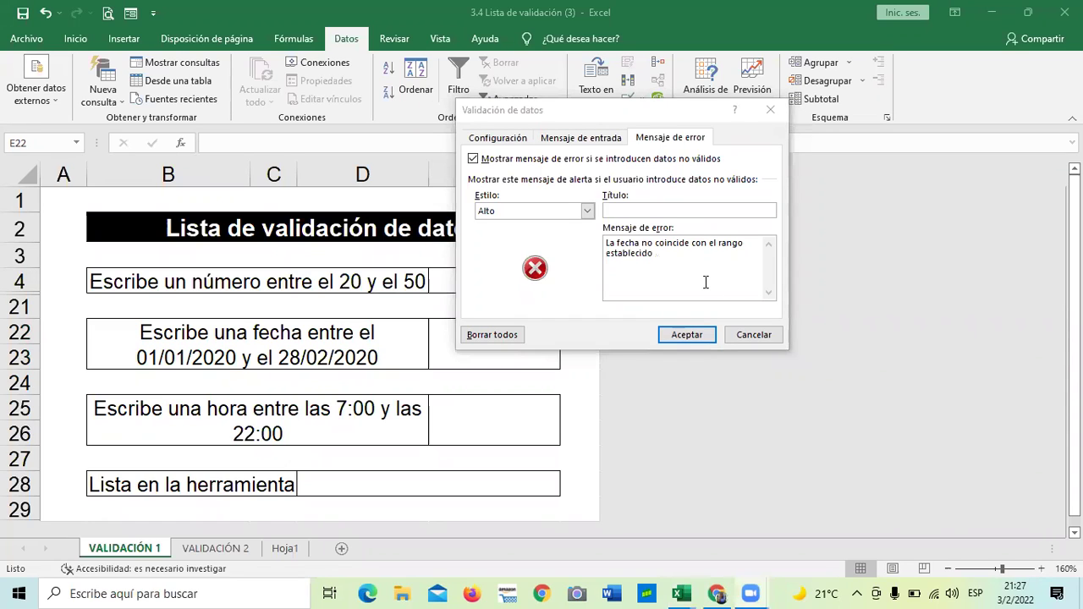
left_click(686, 336)
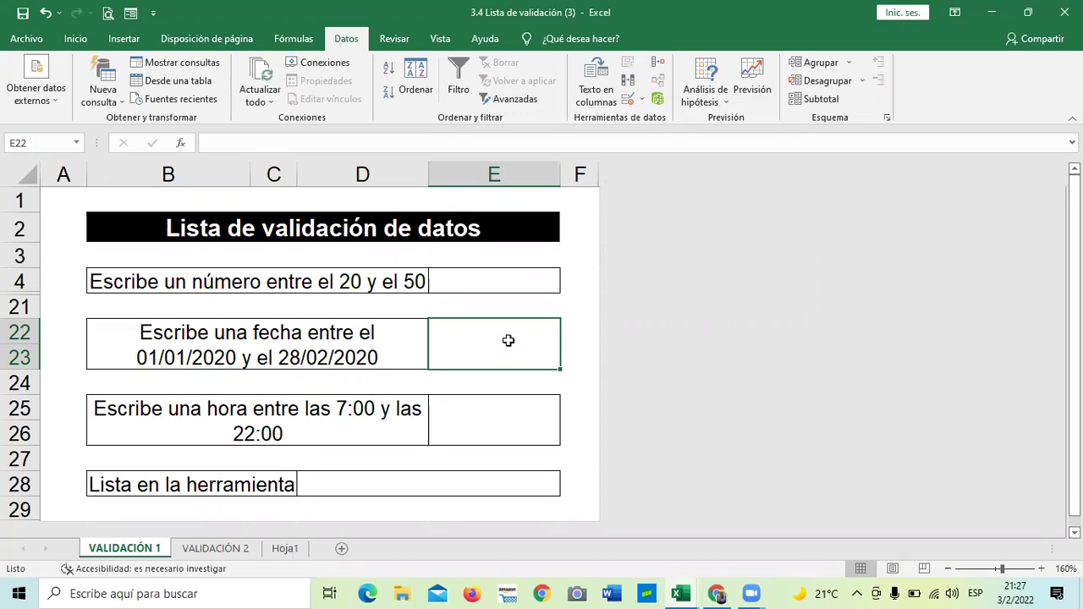
Step: Try to enter the out-of-range date 1/1/2021 in cell E22 to test the custom error message
type("1/")
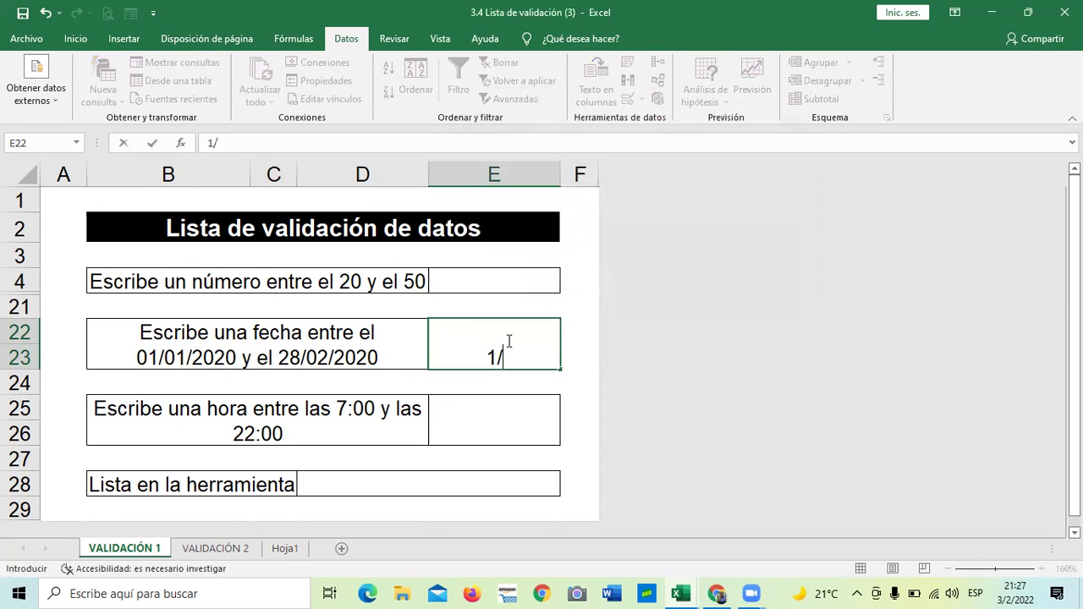
type("1")
type("20")
key("BackSpace")
key("BackSpace")
type("/20")
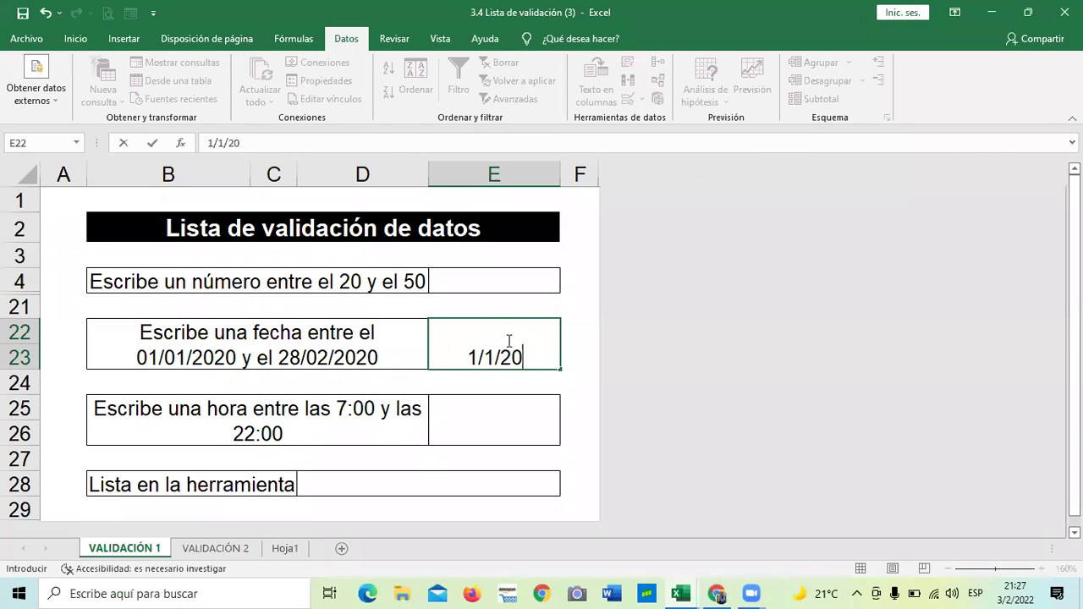
type("20")
key("BackSpace")
type("1")
key("Return")
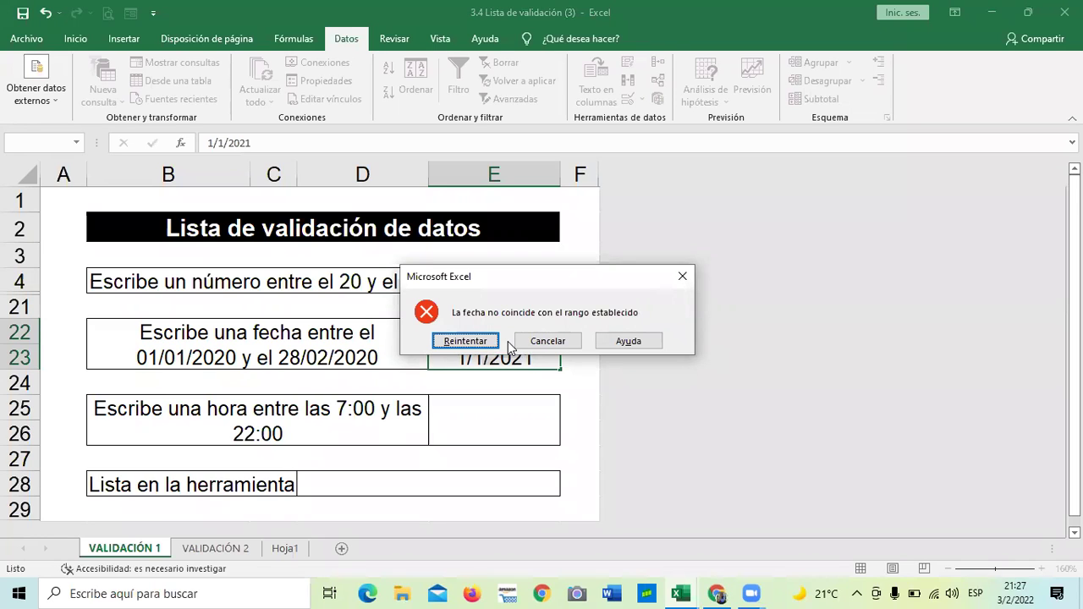
Step: Retry the entry in cell E22 and correct the date to 1/1/2020
left_click(484, 341)
left_click(542, 357)
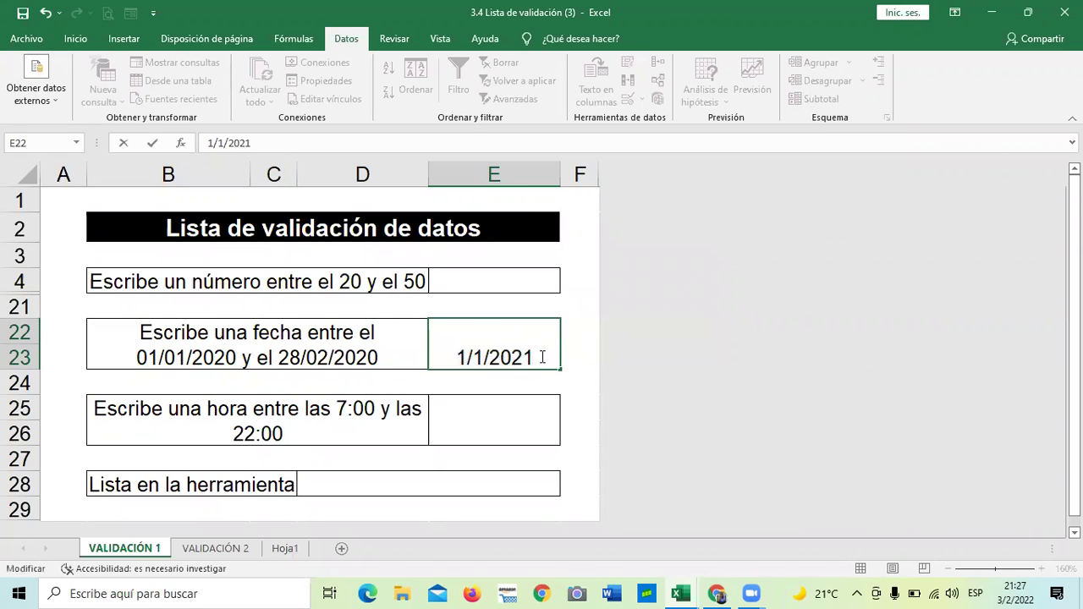
key("BackSpace")
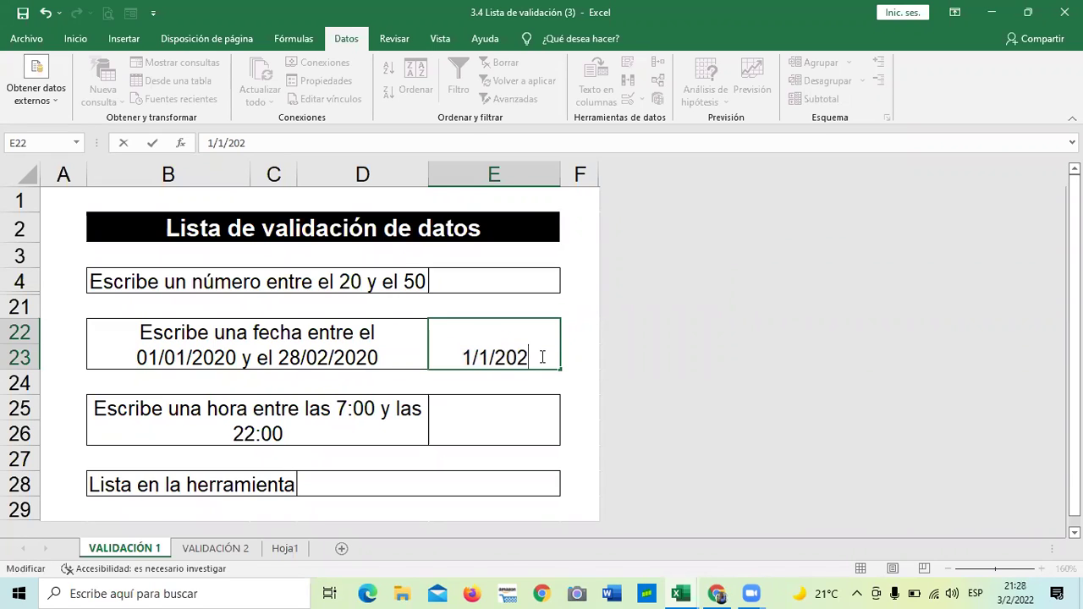
type("0")
key("Return")
Step: Add a data validation rule to cell E25 that allows only a time (Hora) greater than or equal to 10:00
left_click(477, 424)
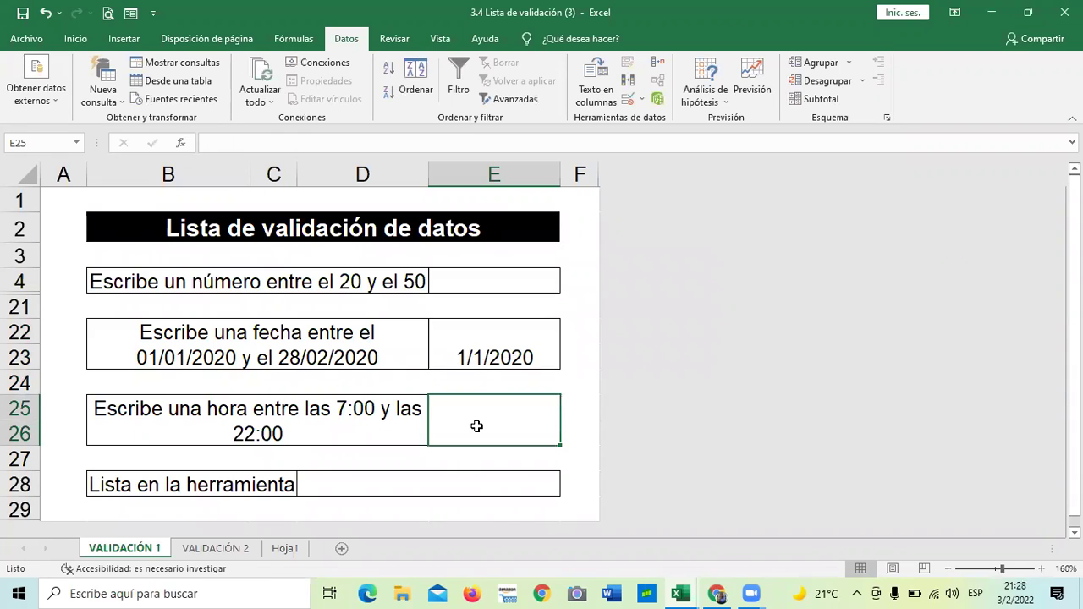
left_click(629, 100)
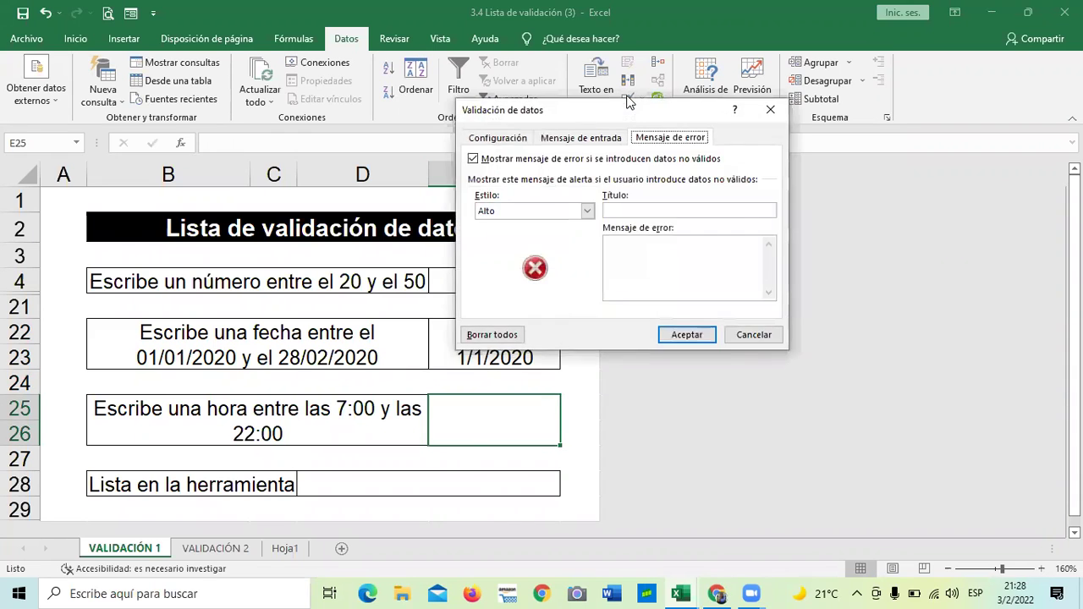
left_click(505, 139)
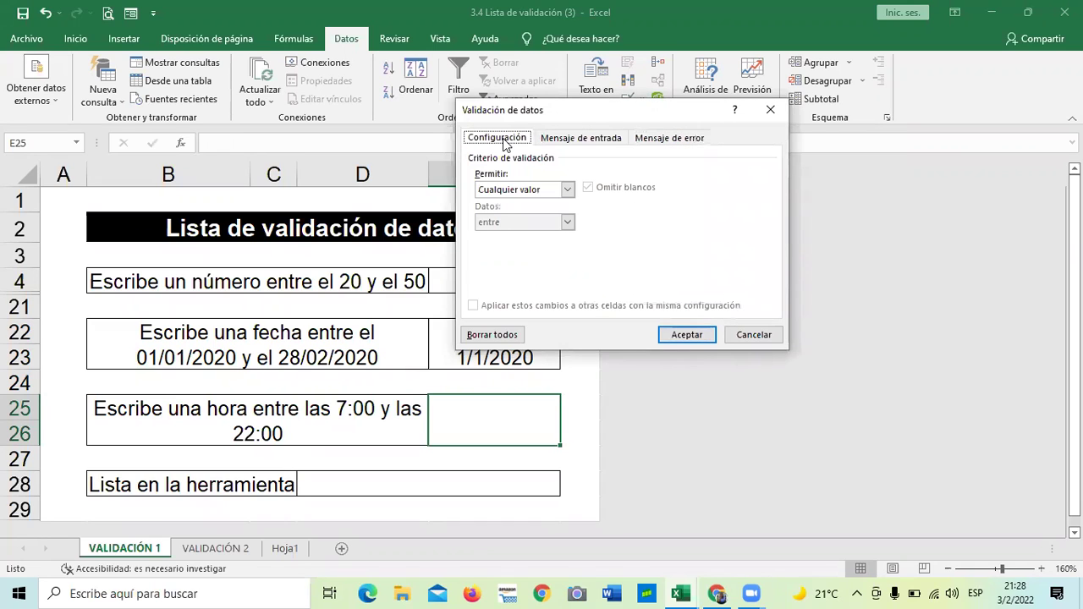
left_click(567, 190)
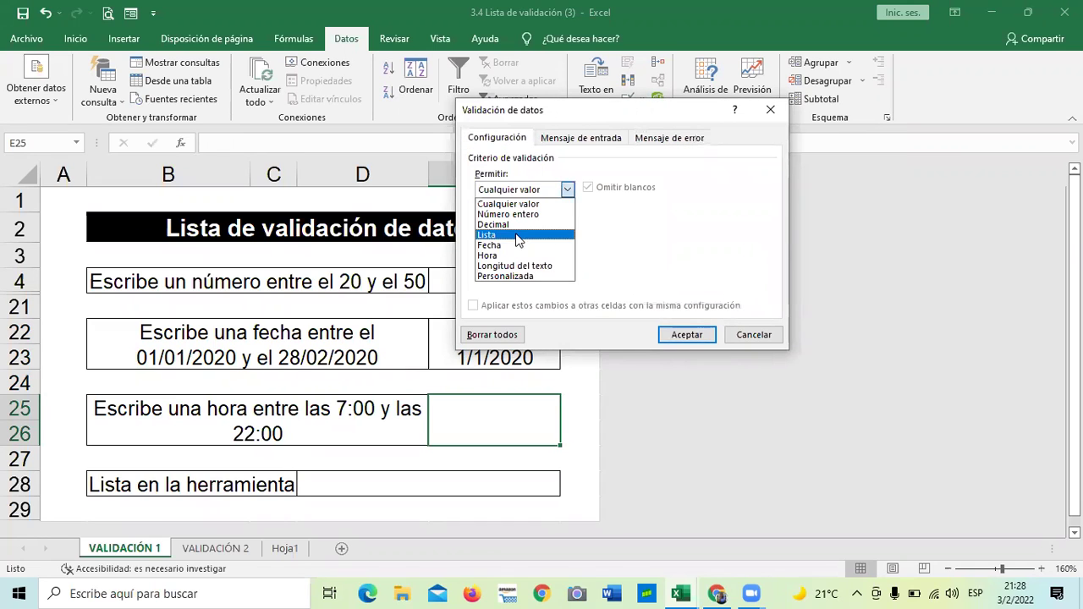
left_click(511, 255)
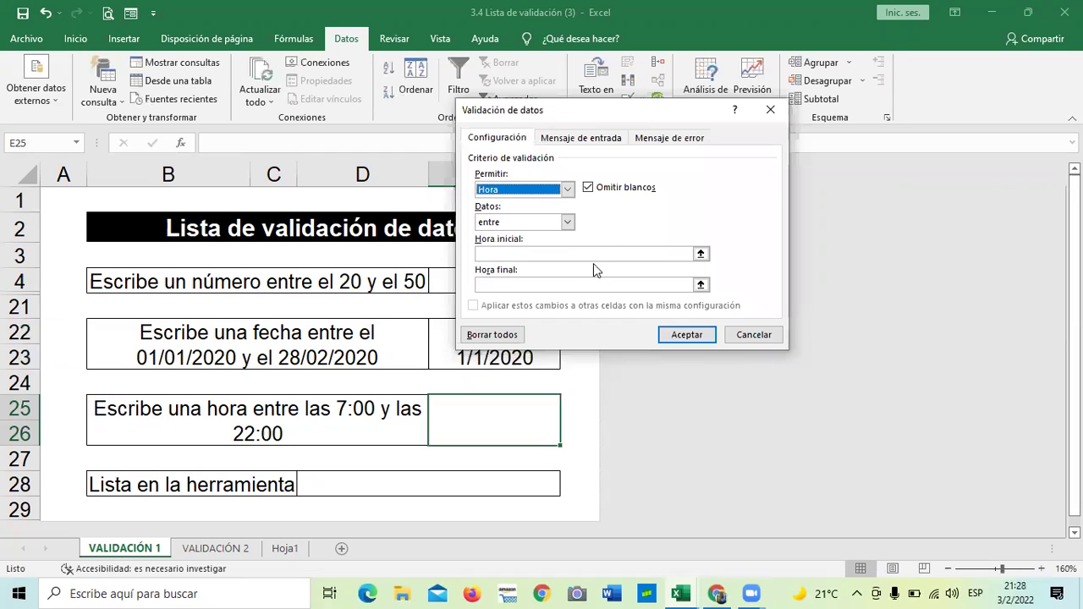
left_click(568, 222)
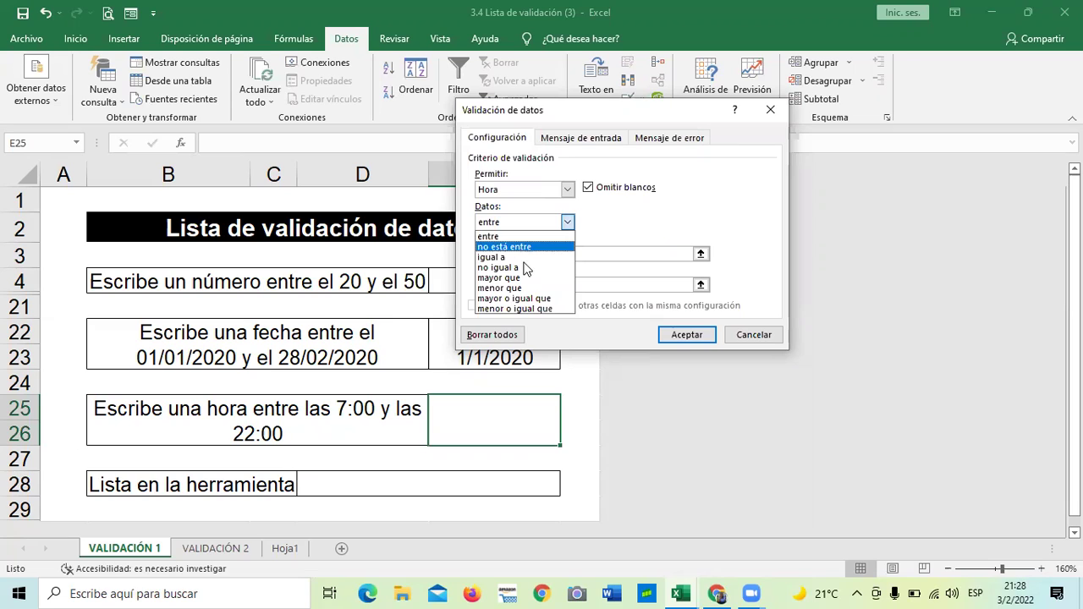
left_click(550, 299)
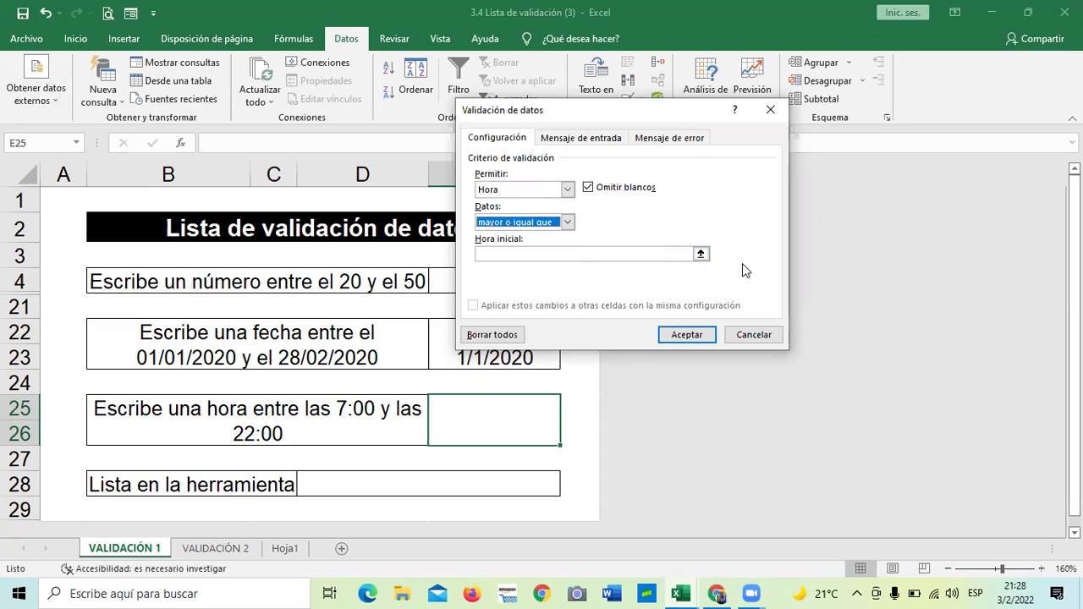
left_click(656, 253)
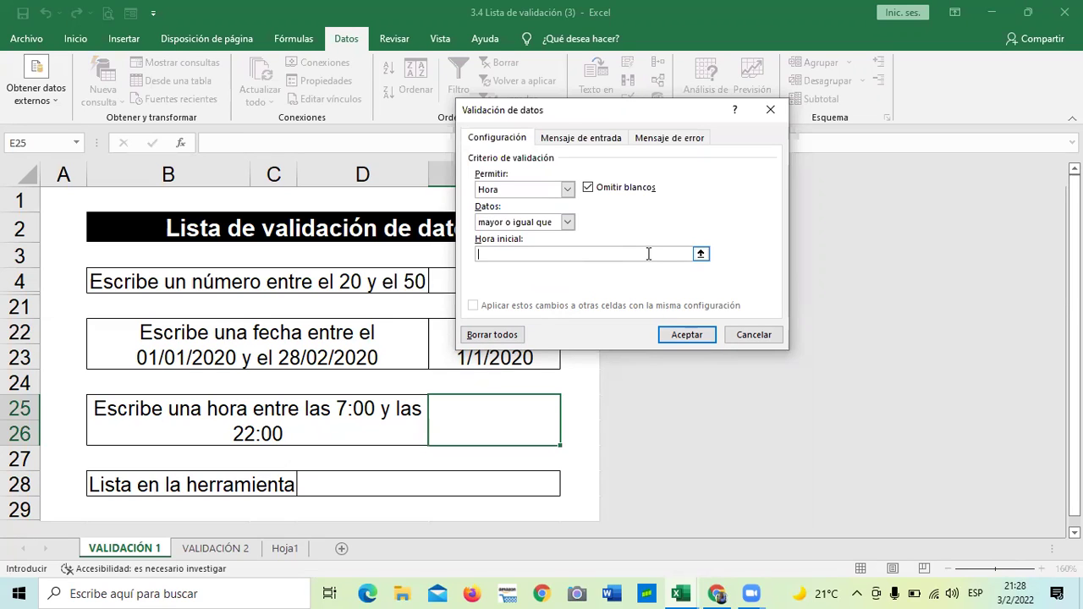
type("10:00")
left_click(707, 337)
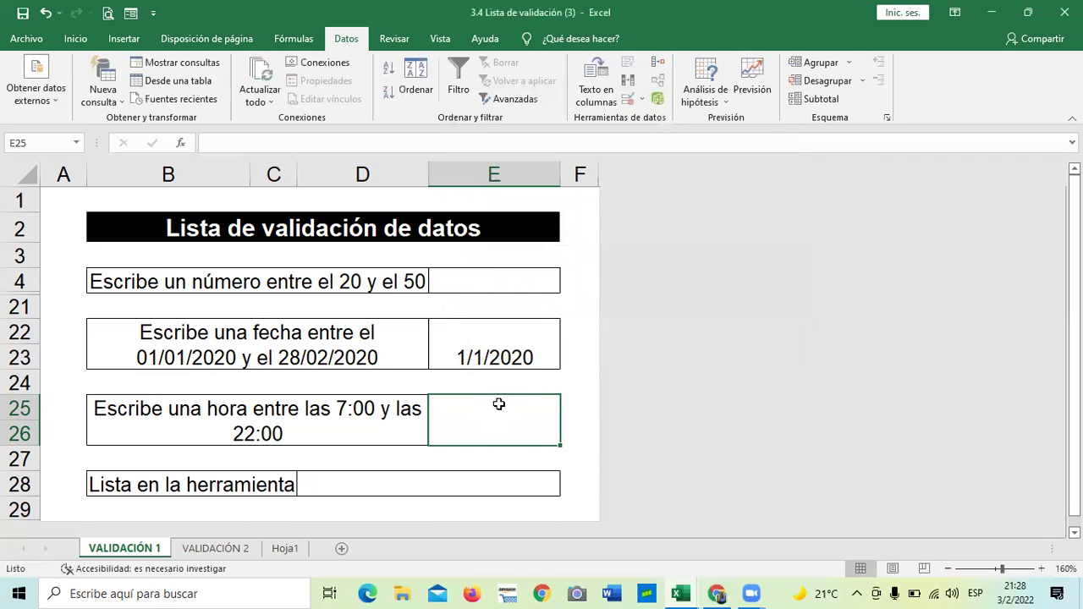
Step: Try to enter 9:00 in cell E25 to test the time rule, and erase the entry
type("9:00")
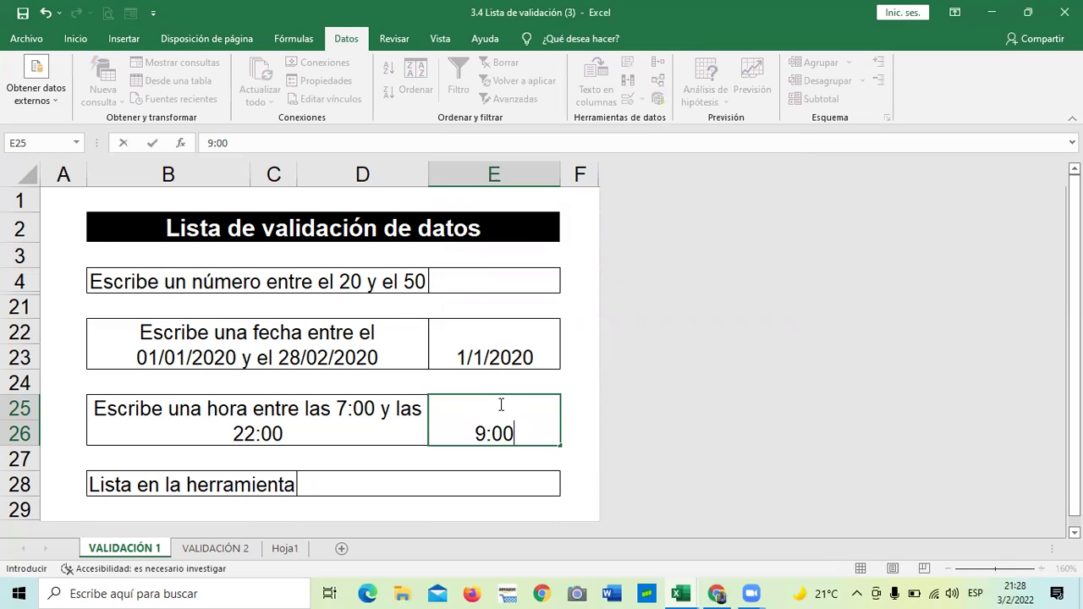
key("Return")
left_click(480, 341)
left_click(523, 414)
key("BackSpace")
key("BackSpace")
key("BackSpace")
key("BackSpace")
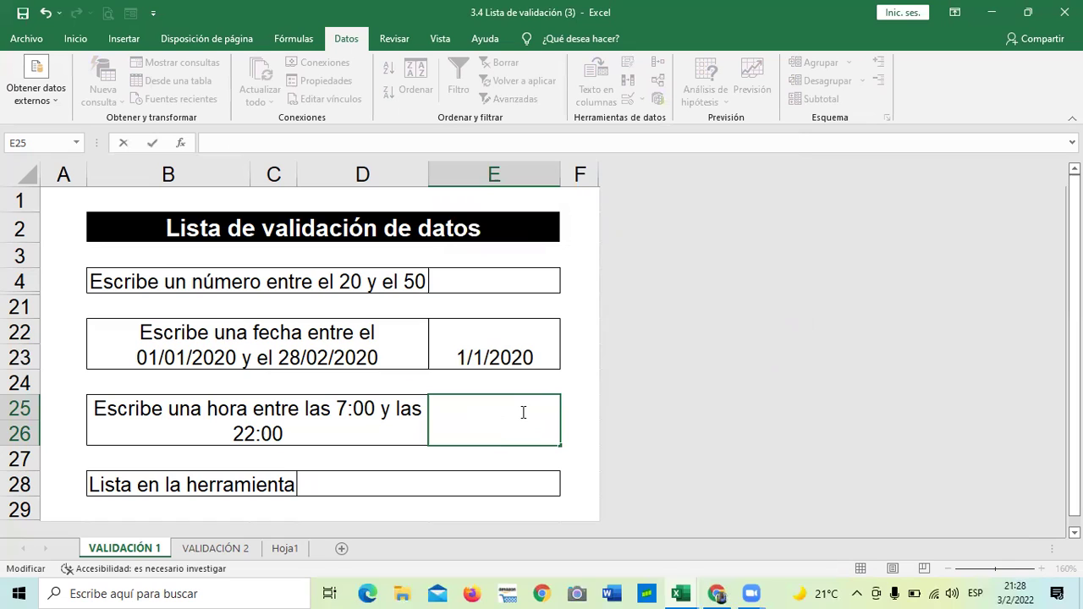
Step: Enter an evening time in cell E25, trying 8:00pm and correcting it to 8:00 pm
type("8:00p")
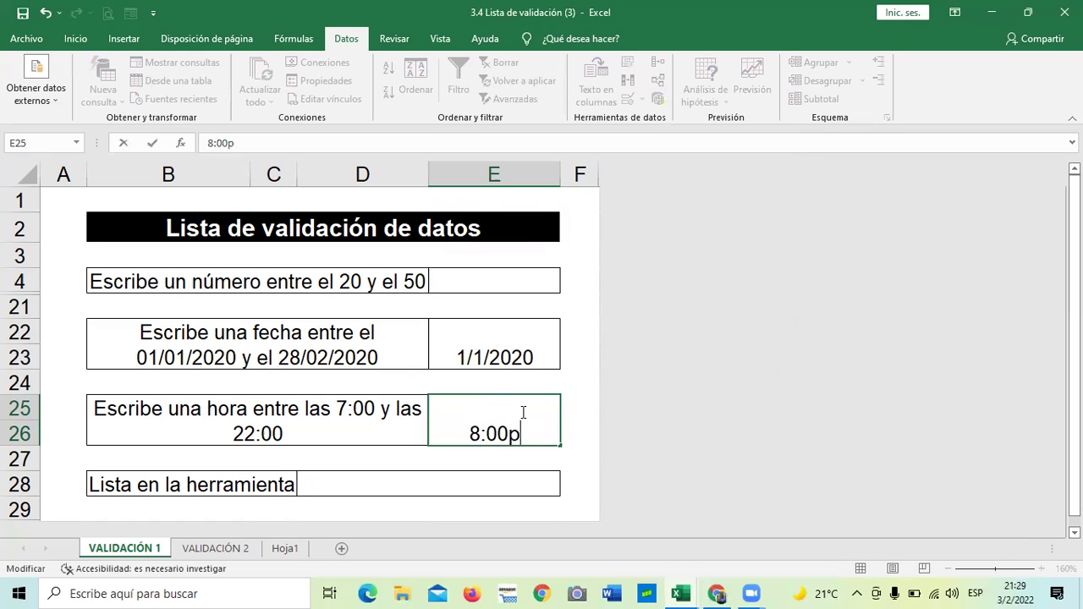
type("m")
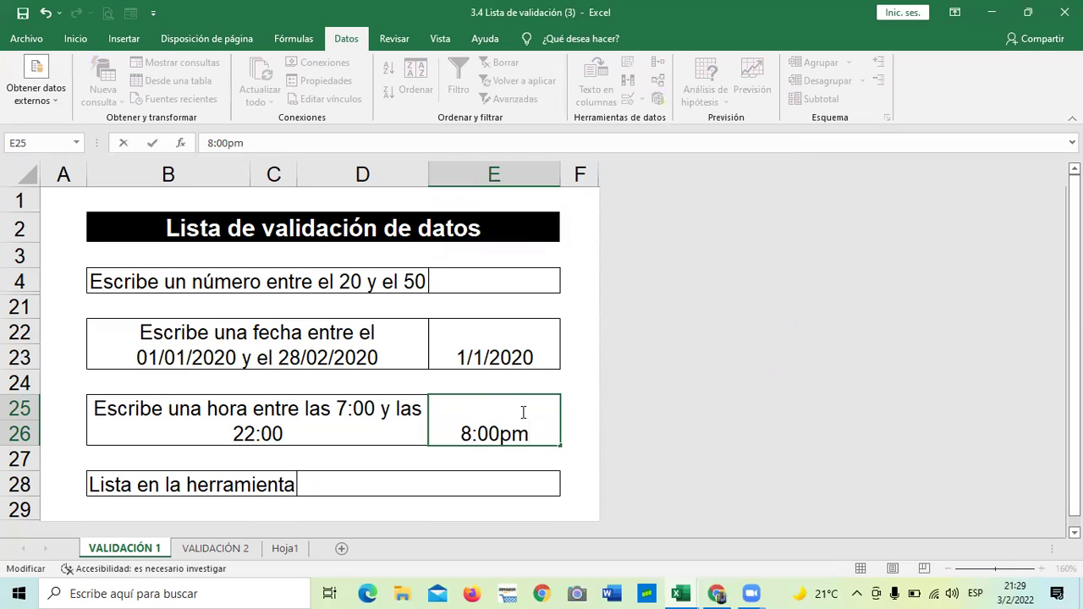
key("Return")
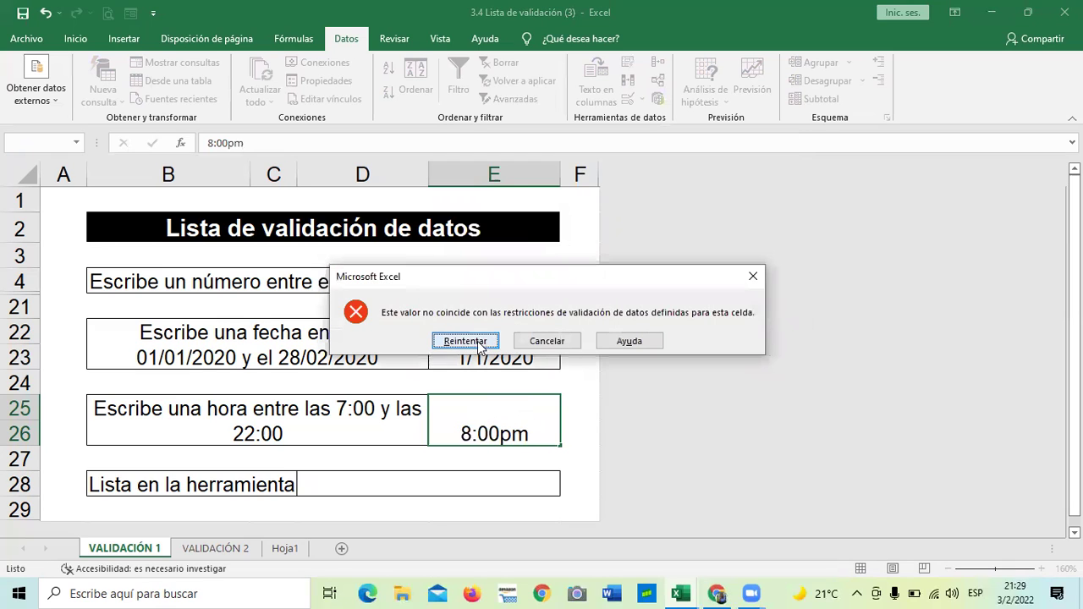
key("Escape")
key("Left")
key("Left")
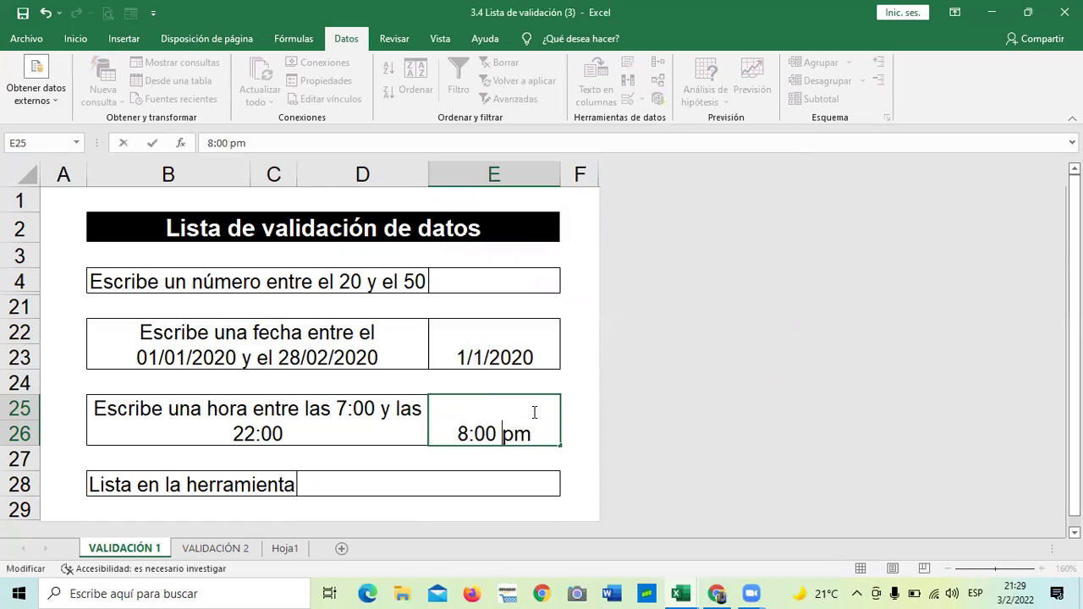
key("Return")
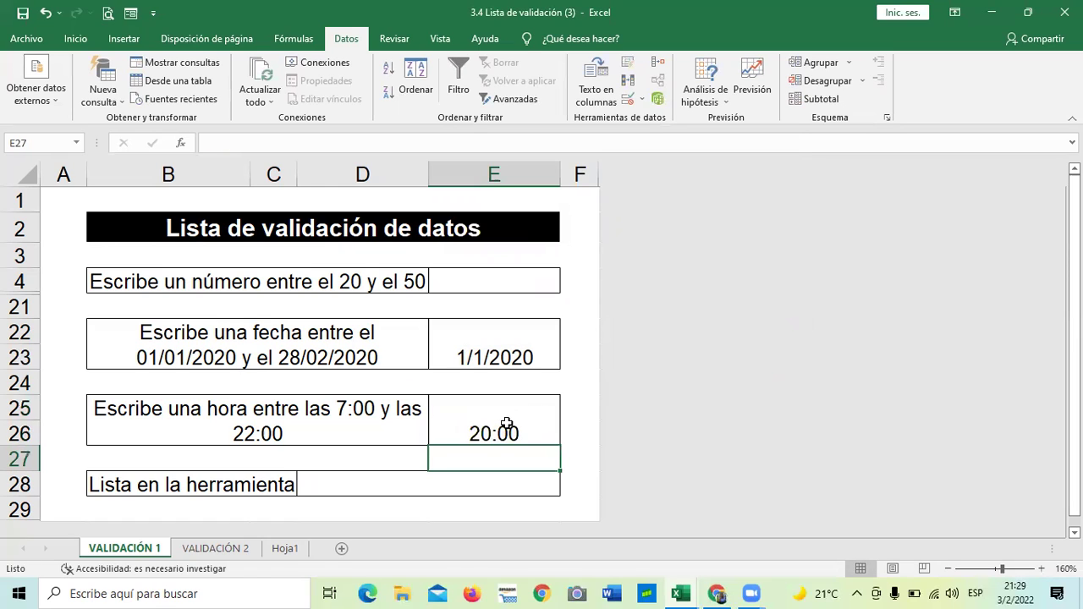
Step: Replace the time in cell E25 with 12:00 and reselect the cell
left_click(508, 420)
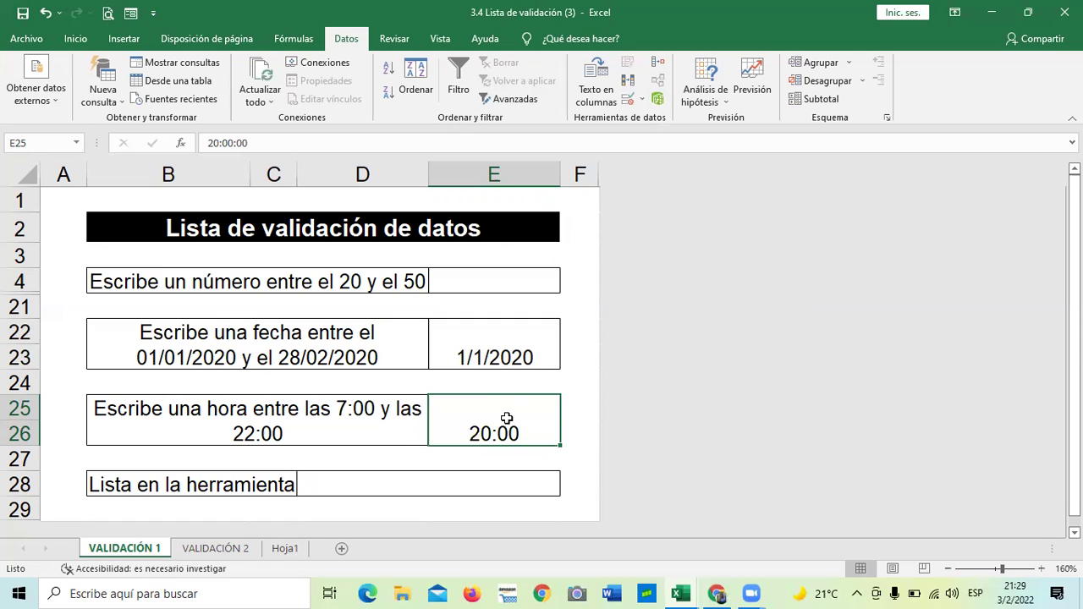
left_click(493, 480)
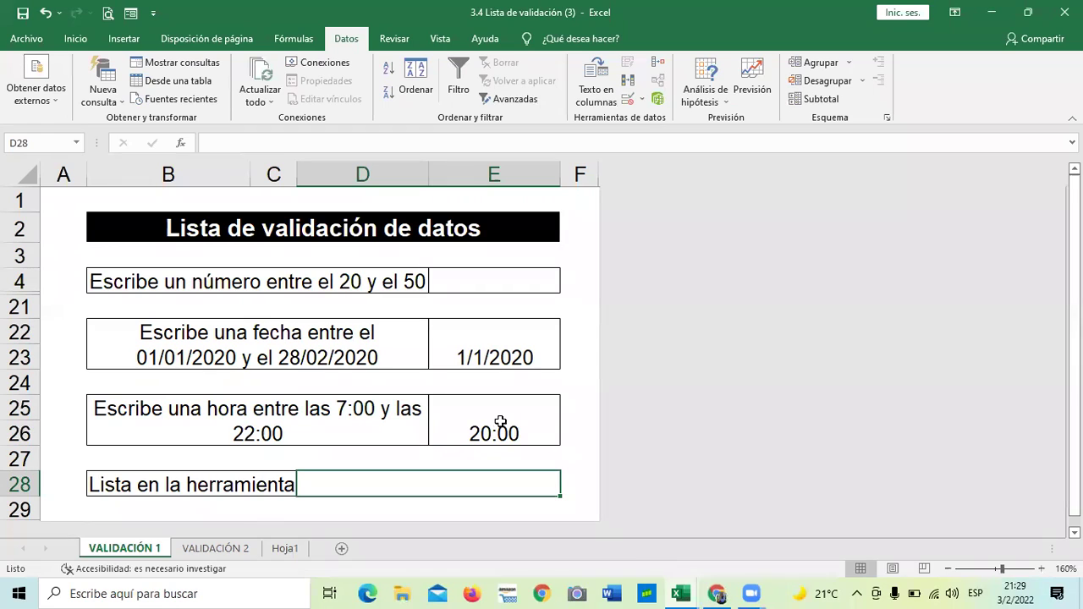
left_click(501, 421)
key("BackSpace")
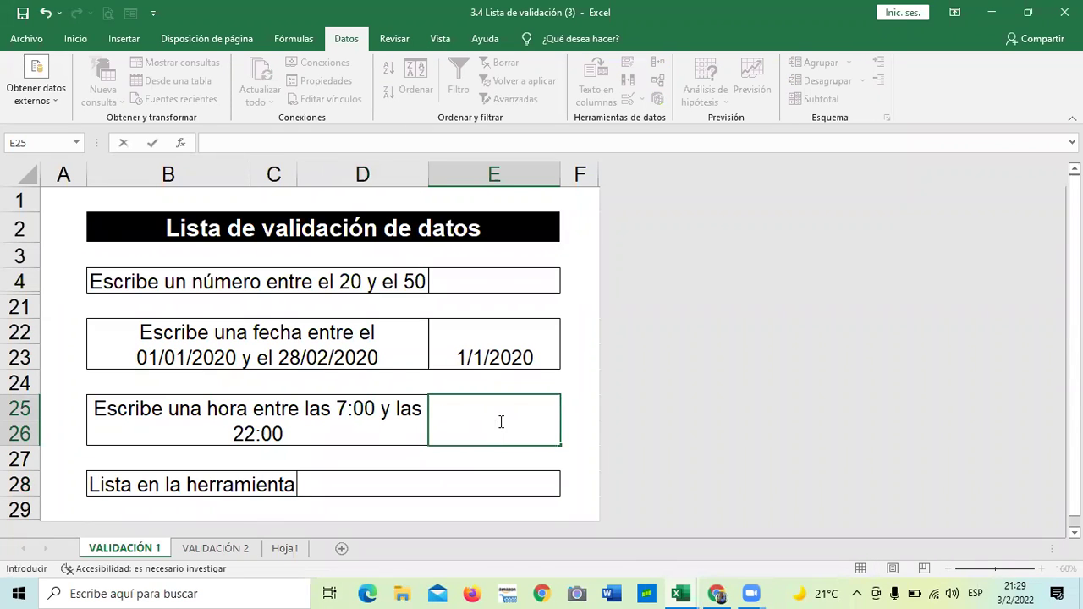
type("12:00")
key("Return")
left_click(500, 421)
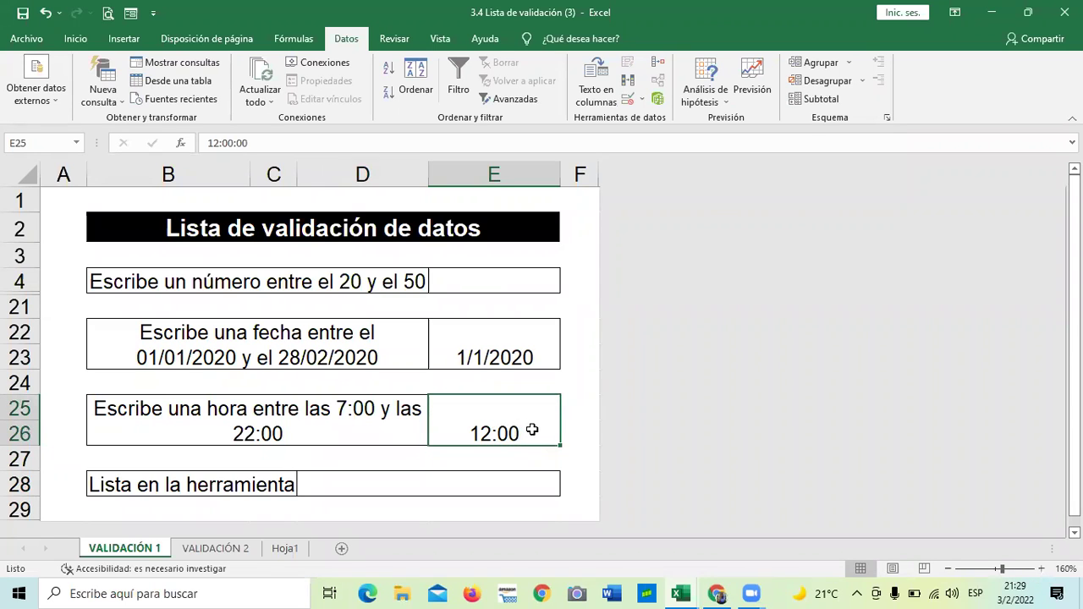
Step: Try to change the time in cell E25 to 12:00: md, replacing a first am suffix
double_click(536, 432)
double_click(536, 432)
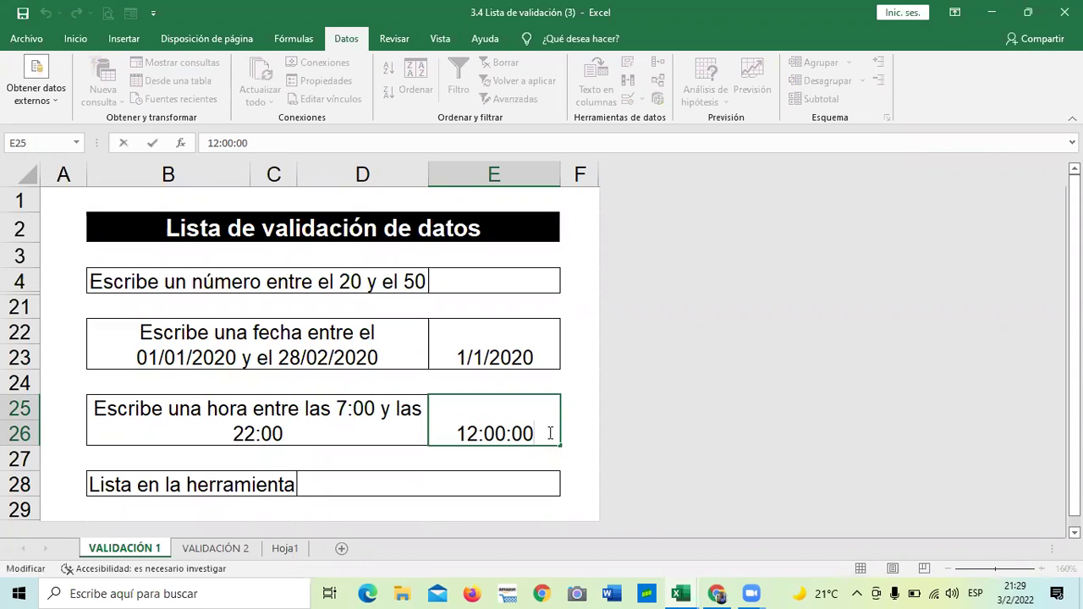
key("BackSpace")
key("BackSpace")
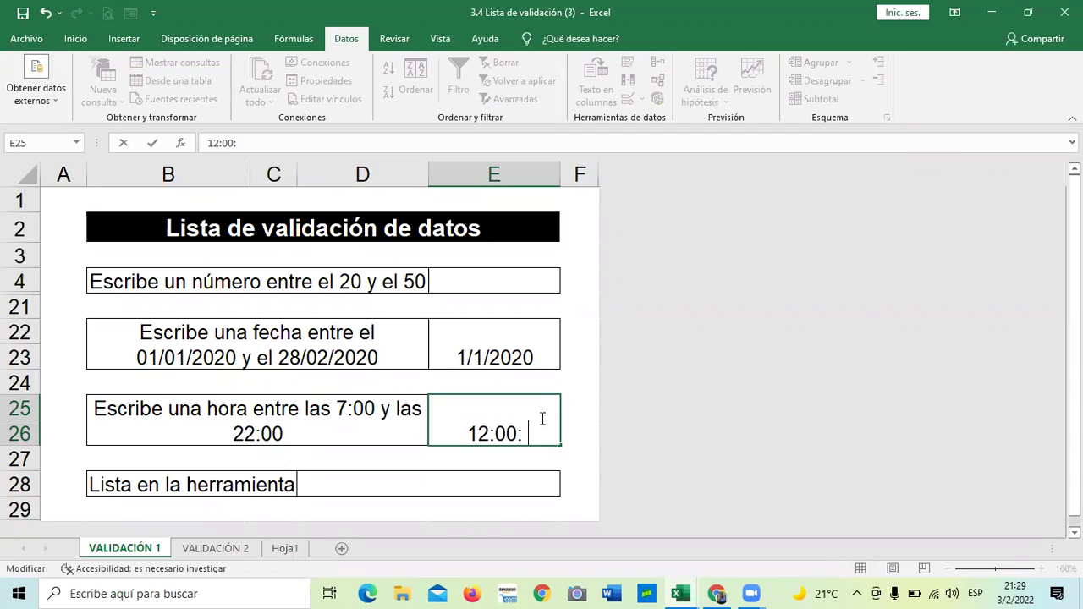
type("am")
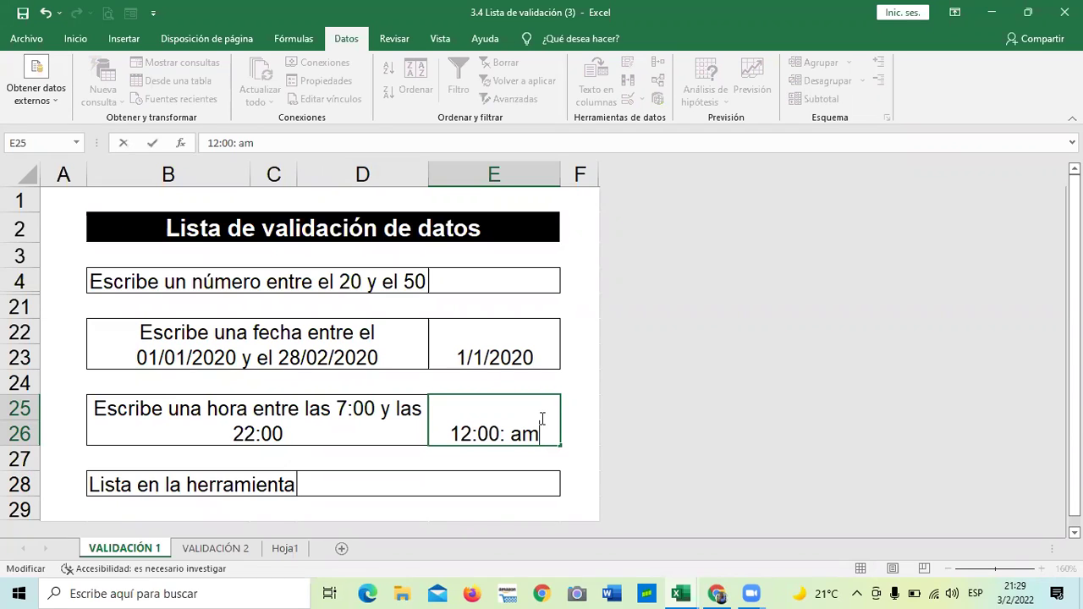
key("BackSpace")
key("BackSpace")
type("md")
key("Return")
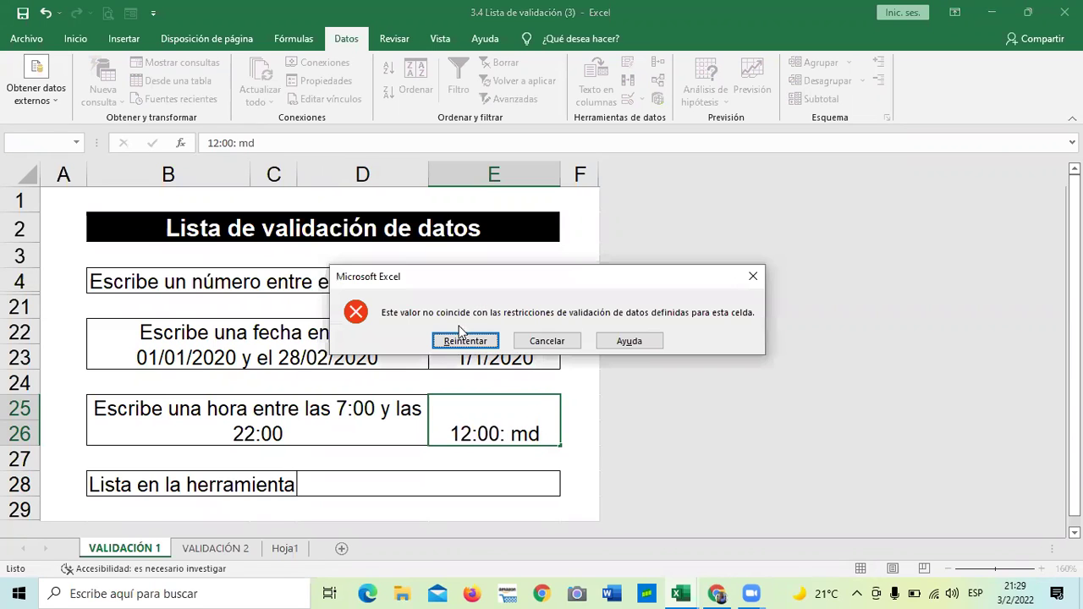
Step: Retry the entry in cell E25, erase it and try 1:00 as the time
left_click(474, 342)
left_click(551, 435)
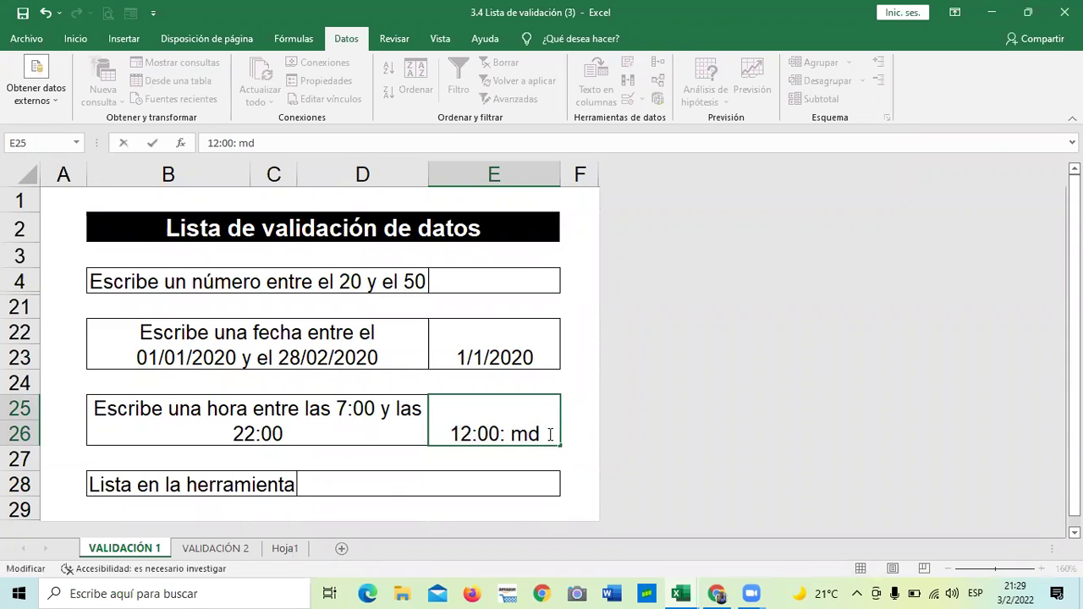
key("BackSpace")
key("BackSpace")
key("BackSpace")
key("BackSpace")
key("BackSpace")
key("BackSpace")
key("BackSpace")
key("BackSpace")
key("BackSpace")
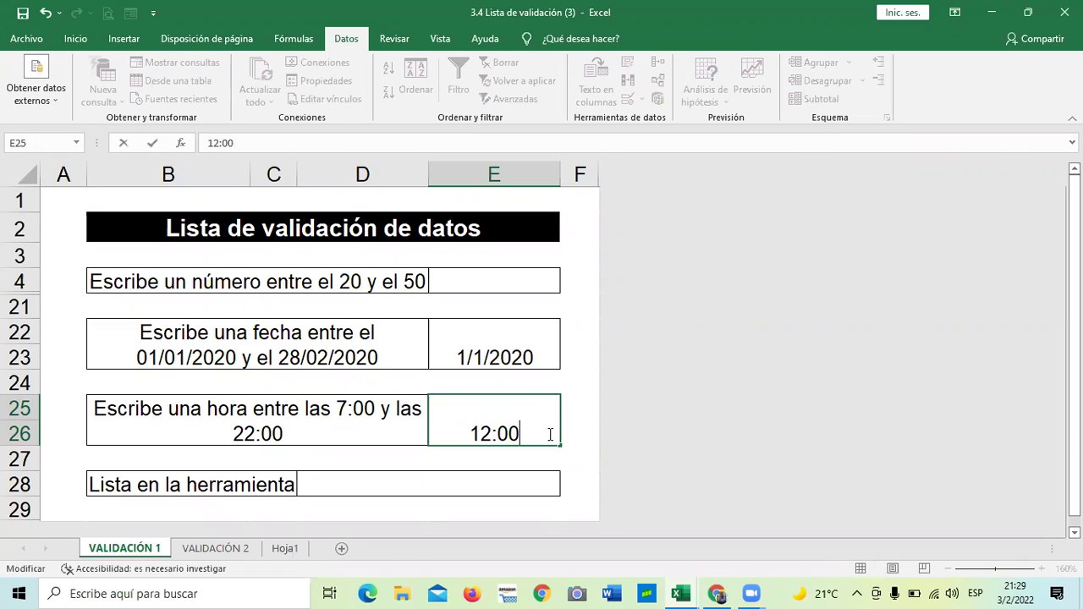
type("1:")
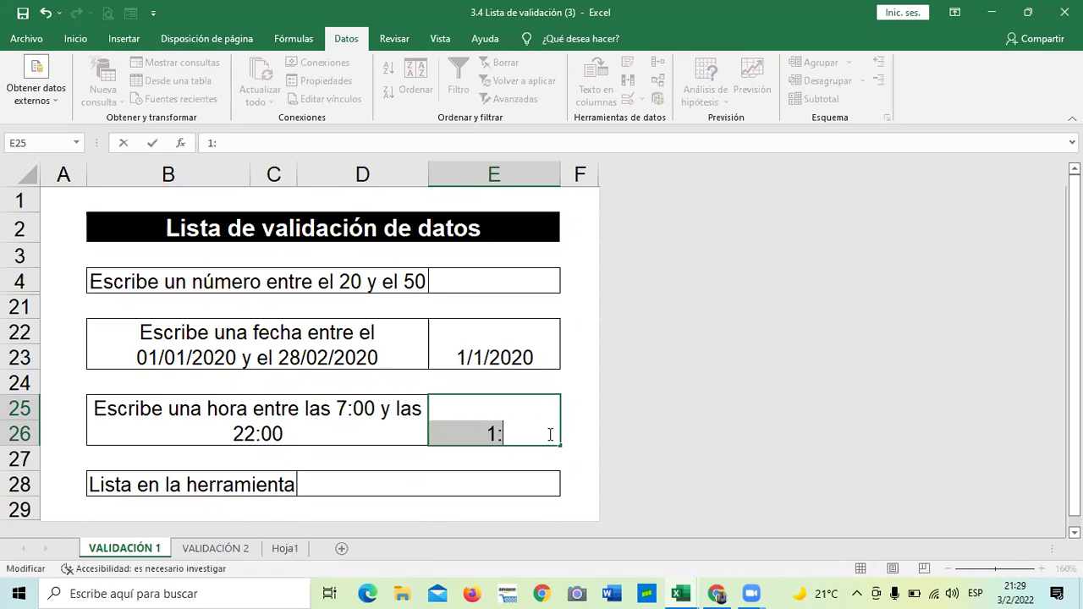
type("00")
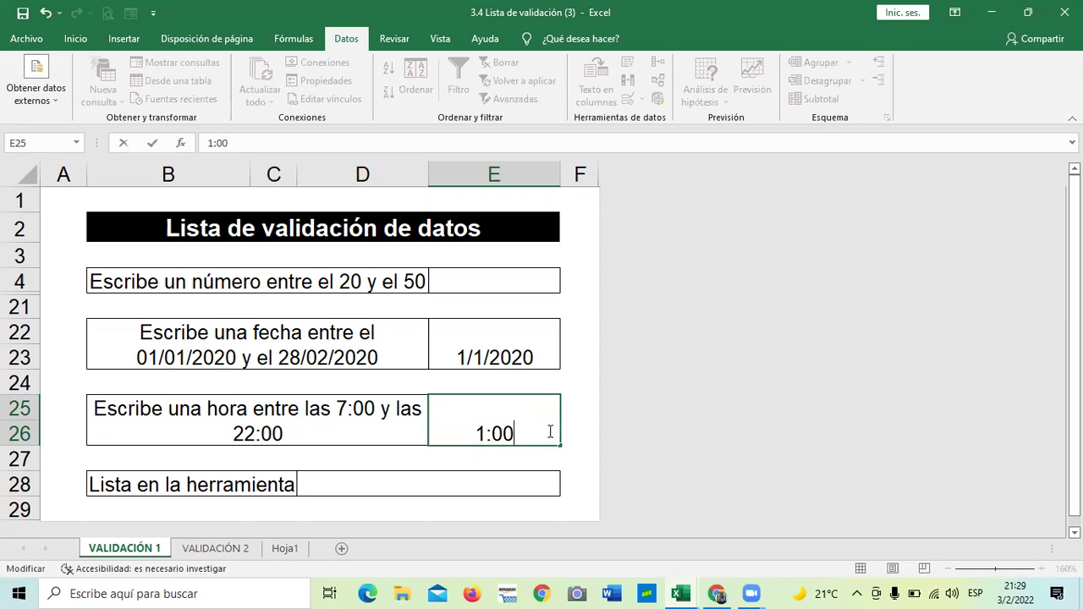
key("Return")
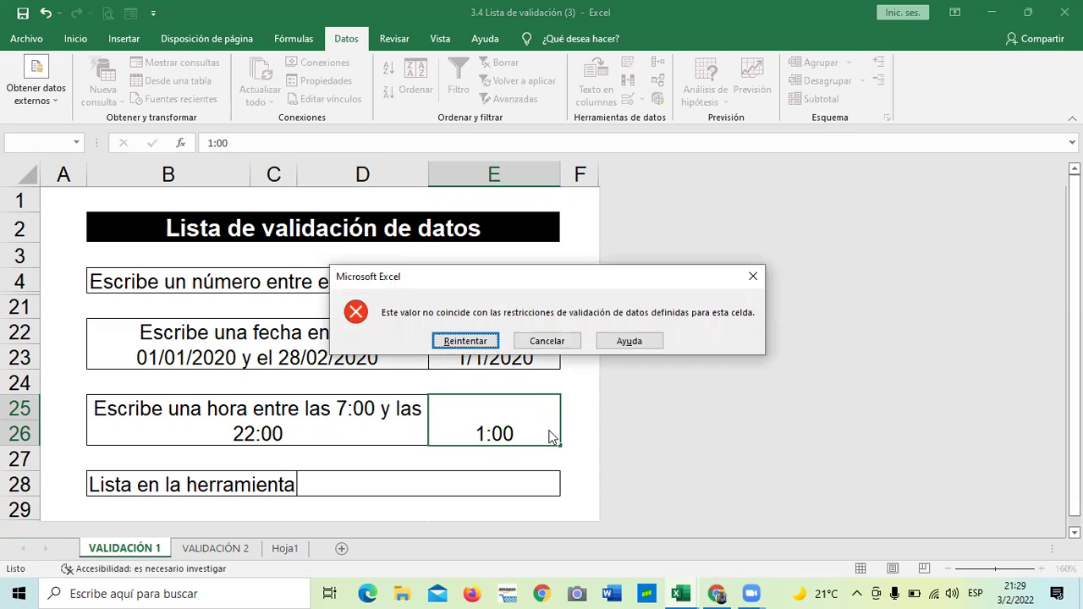
Step: Retry the entry in cell E25 with the am suffix added, as 1:00 am
left_click(464, 342)
left_click(535, 422)
type("am")
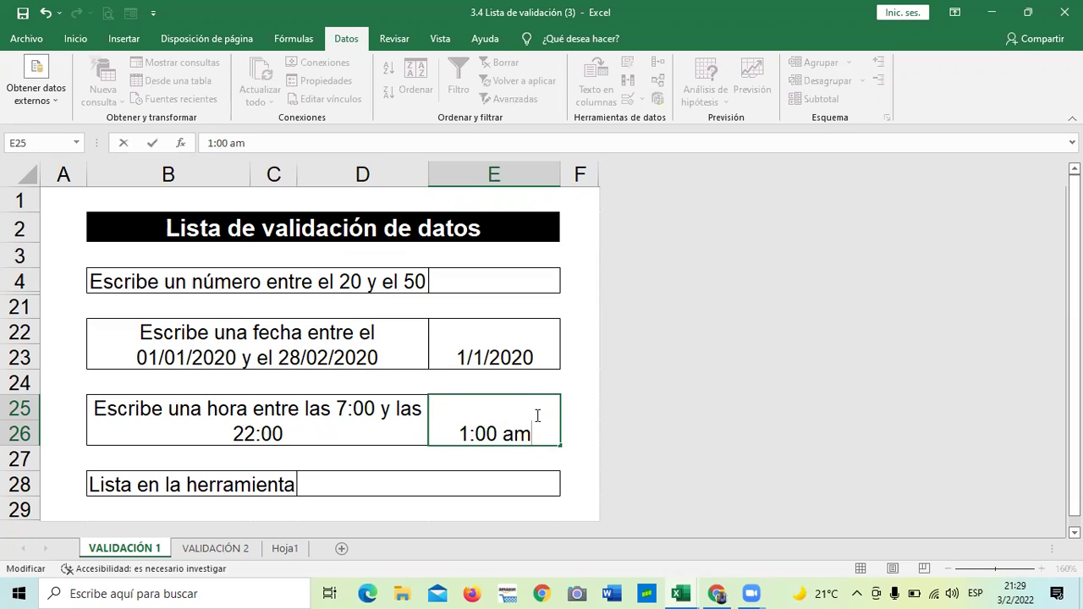
key("Return")
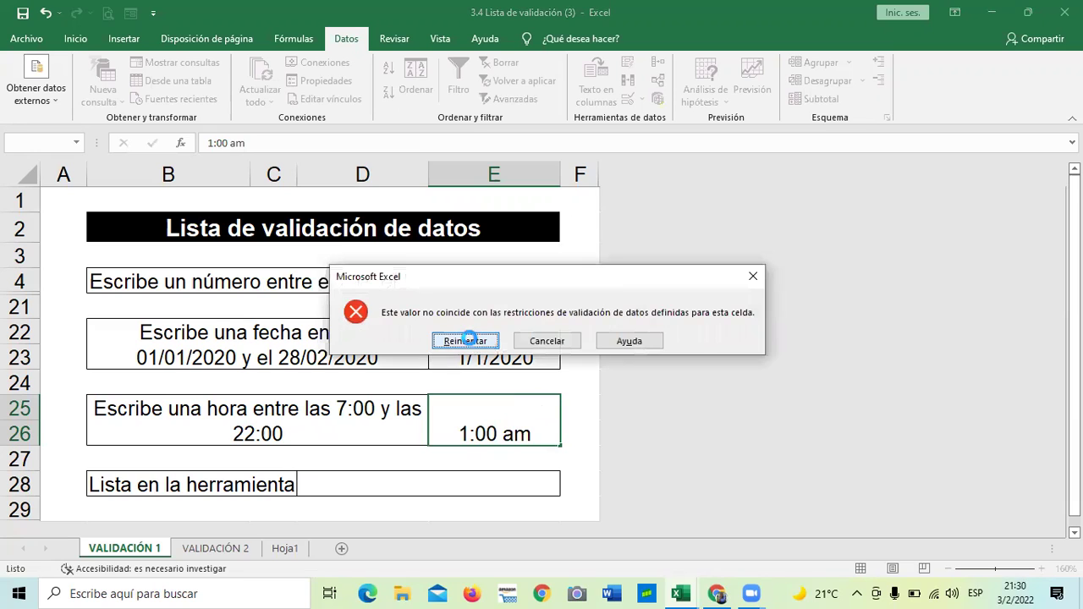
Step: Retry the entry in cell E25 and replace it with the 24-hour time 13:00
left_click(471, 342)
left_click(542, 426)
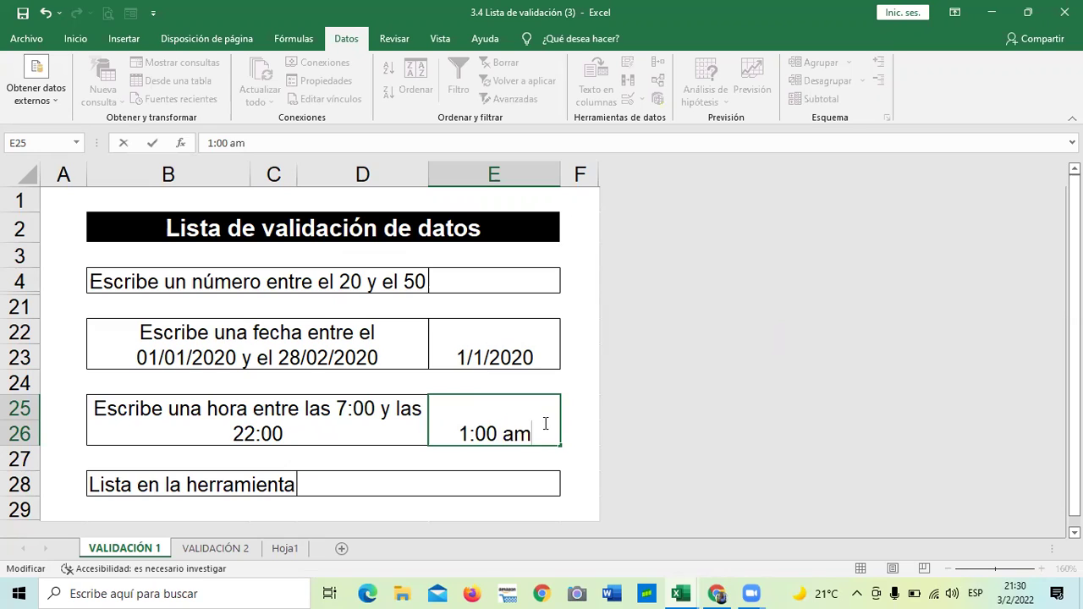
key("BackSpace")
key("BackSpace")
key("BackSpace")
key("BackSpace")
key("BackSpace")
key("BackSpace")
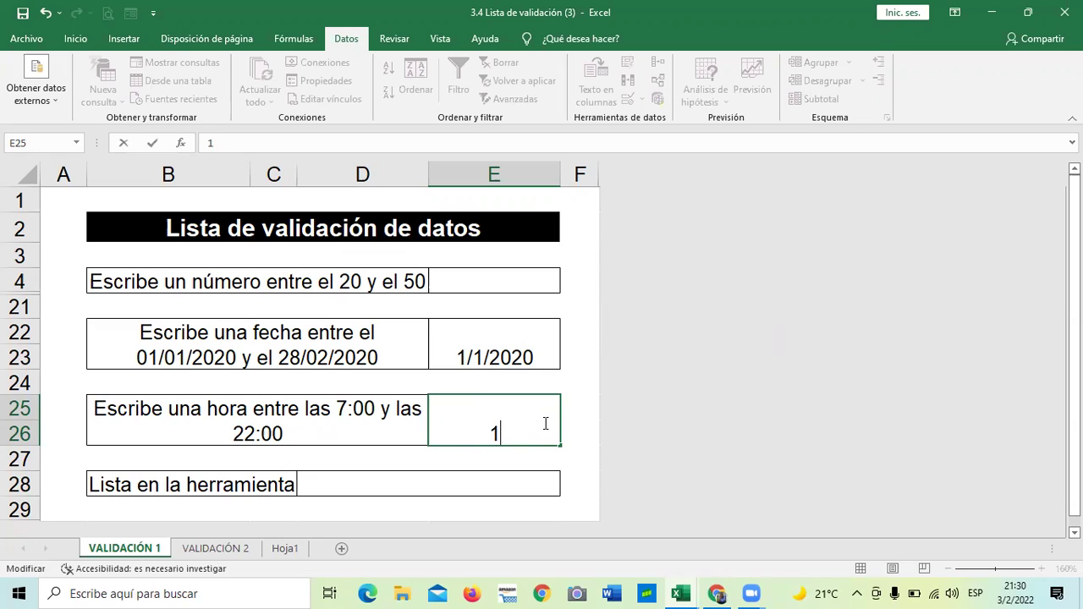
type("13:00")
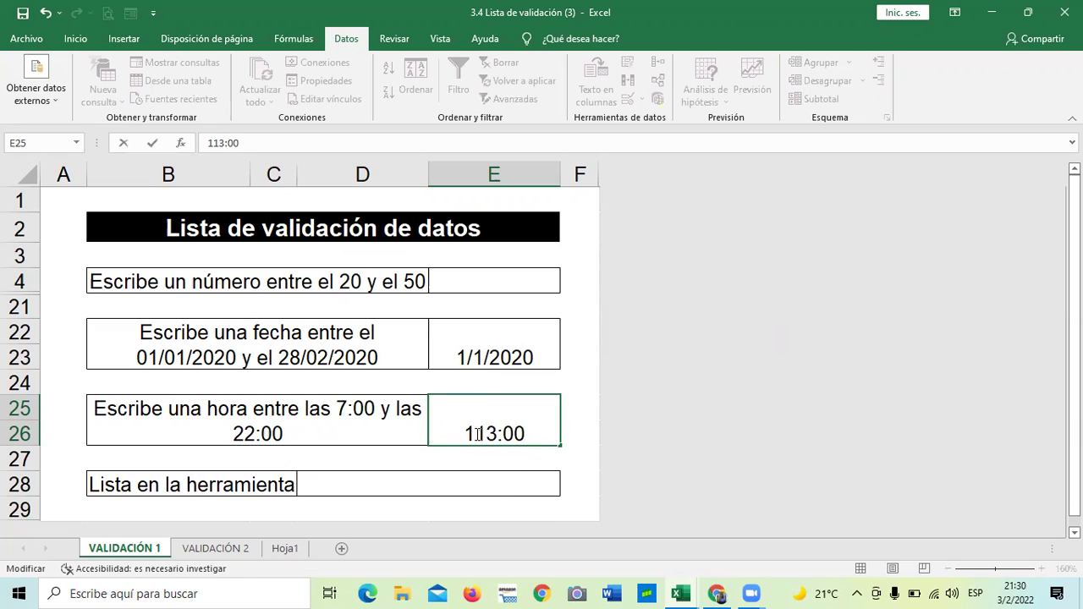
key("Return")
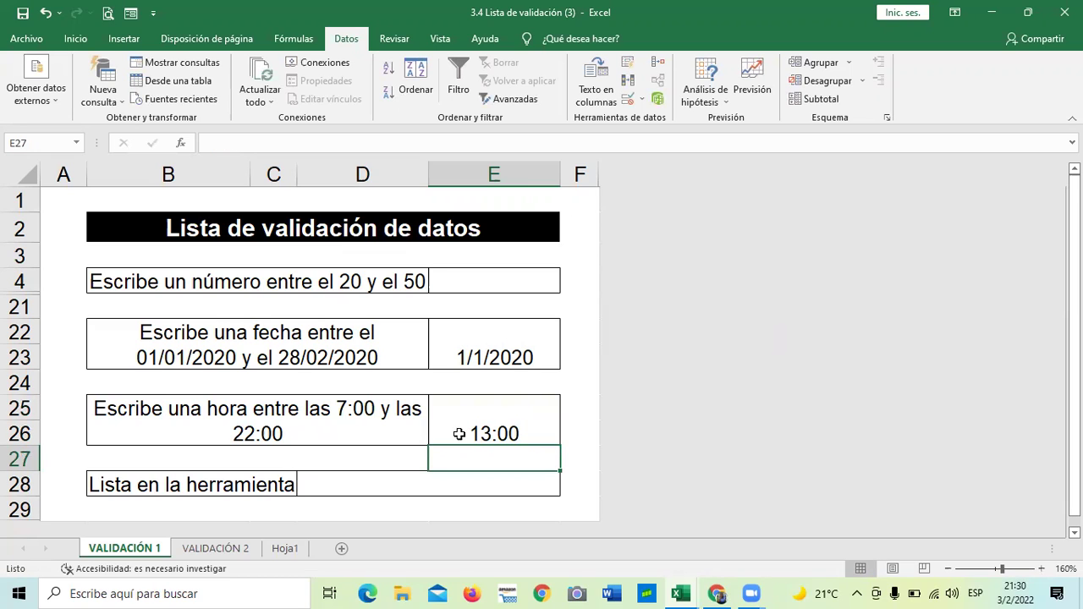
Step: Enter 50 in cell E4 as the number, and check the entries in the date and time cells
left_click(468, 273)
type("50")
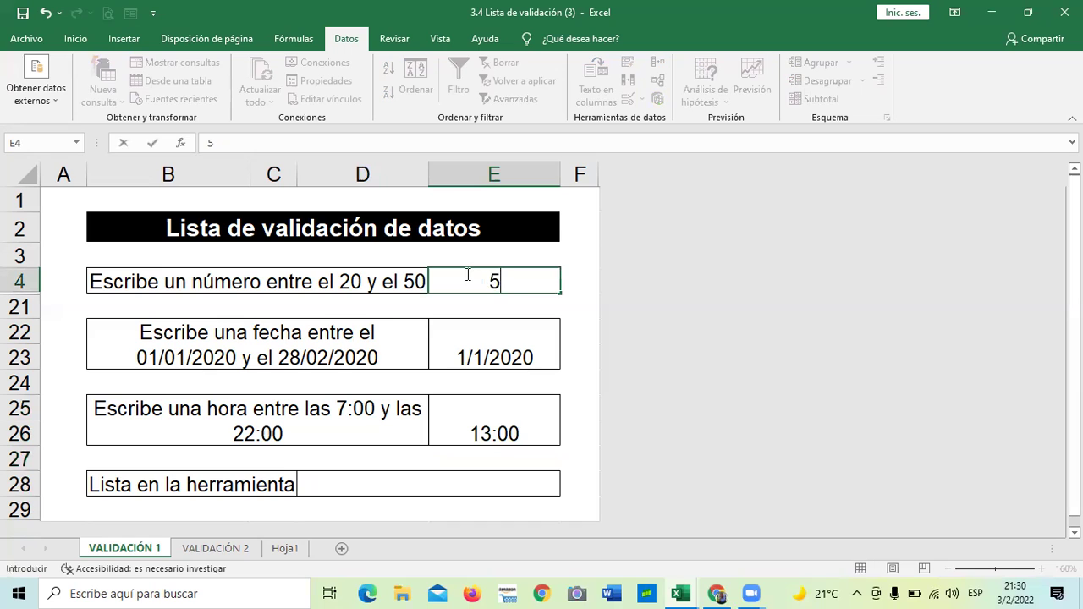
key("Return")
left_click(494, 427)
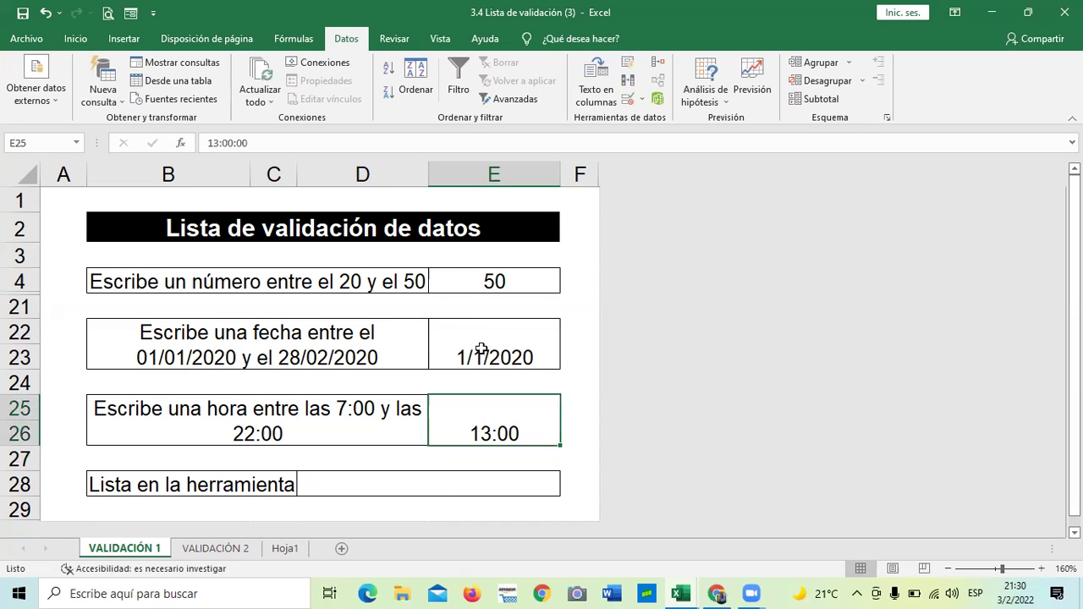
left_click(486, 280)
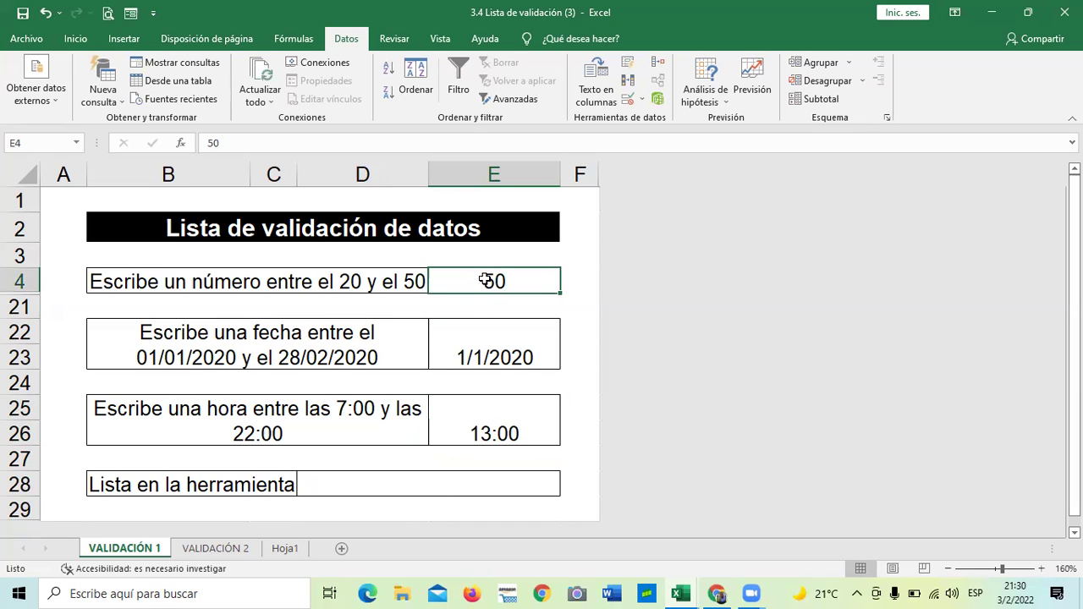
left_click(484, 339)
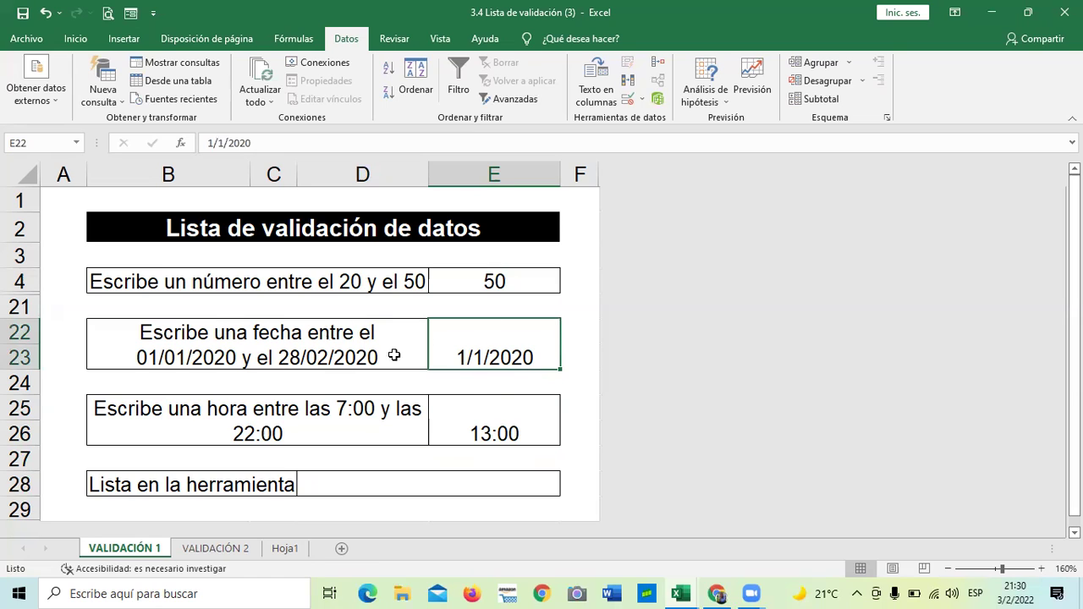
left_click(487, 421)
Step: Start a data validation rule for the tool cell D28 and set it to allow a Lista
scroll(487, 421, "down", 2)
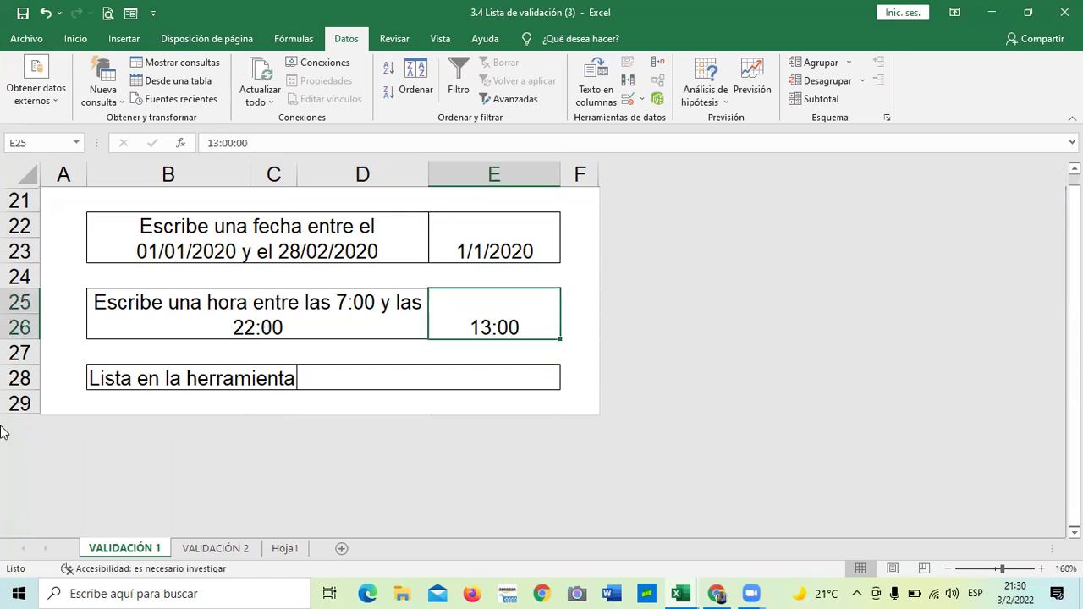
left_click(409, 379)
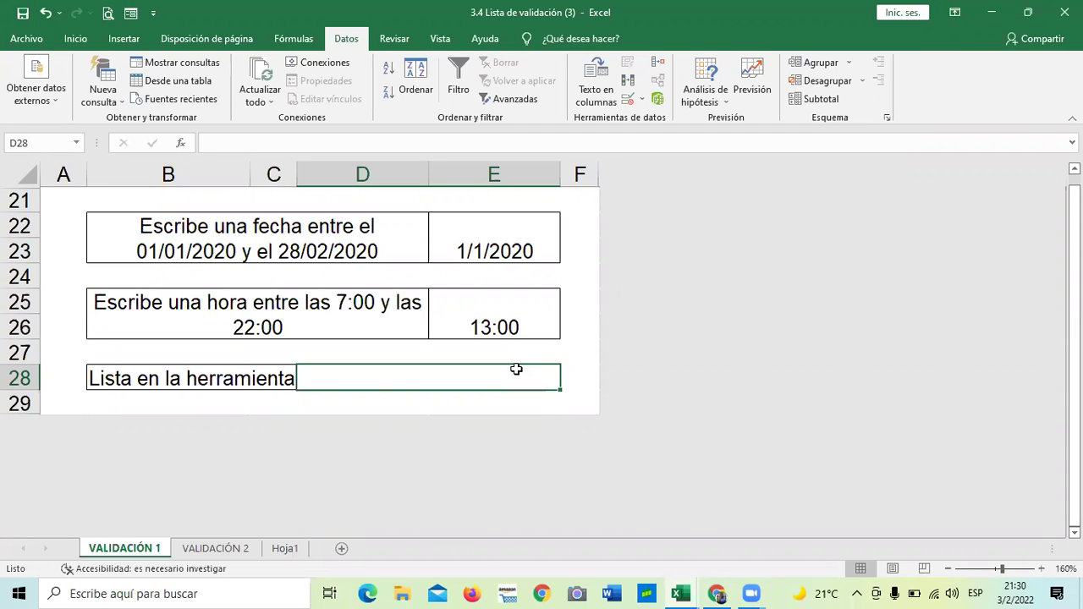
left_click(576, 373)
left_click(508, 377)
left_click(578, 372)
left_click(510, 382)
left_click(630, 100)
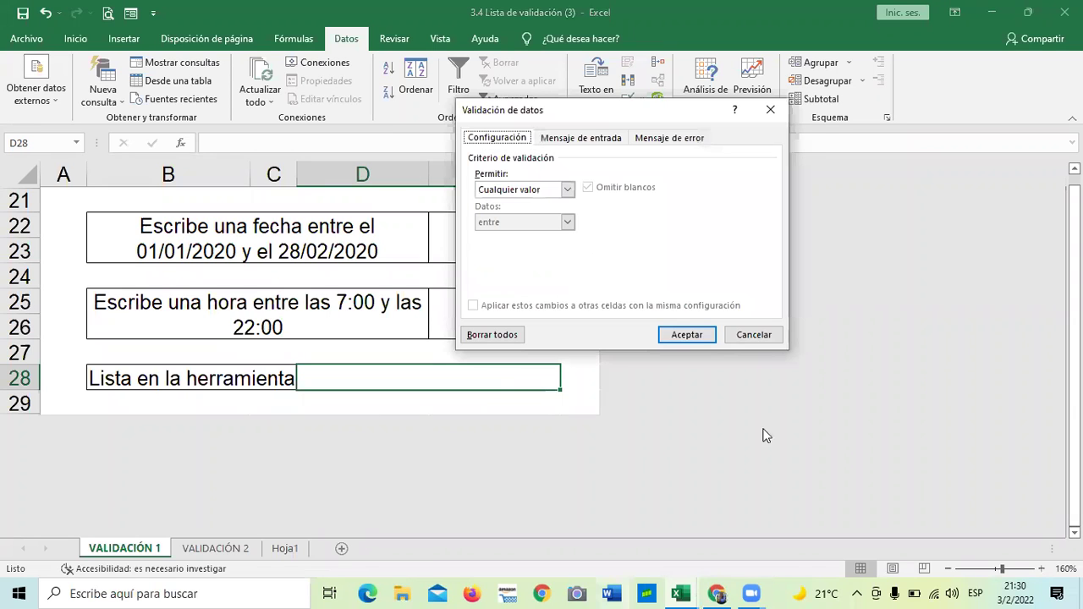
left_click(568, 191)
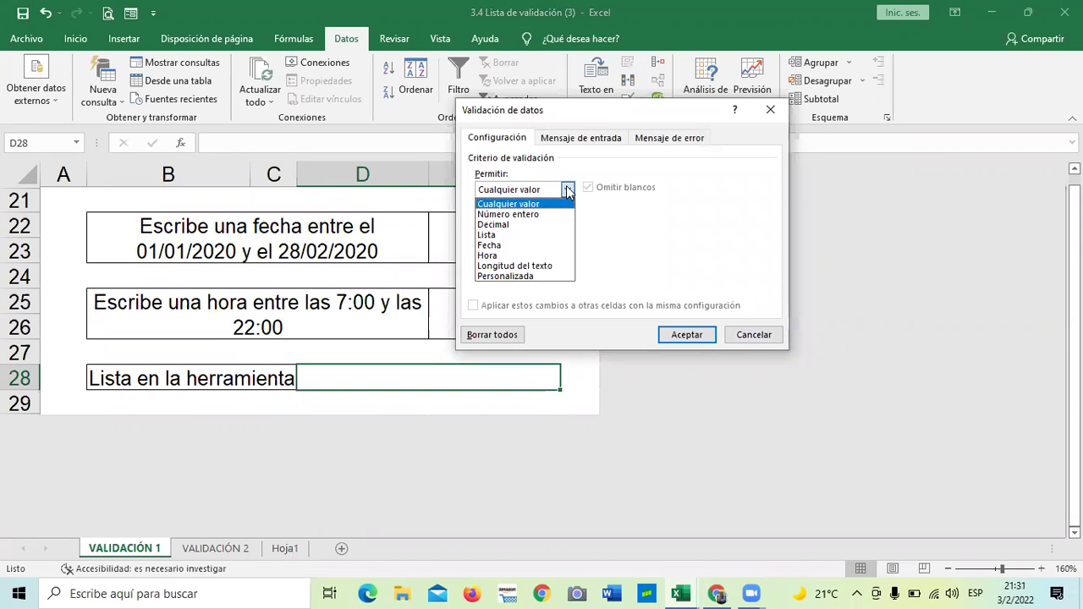
left_click(488, 235)
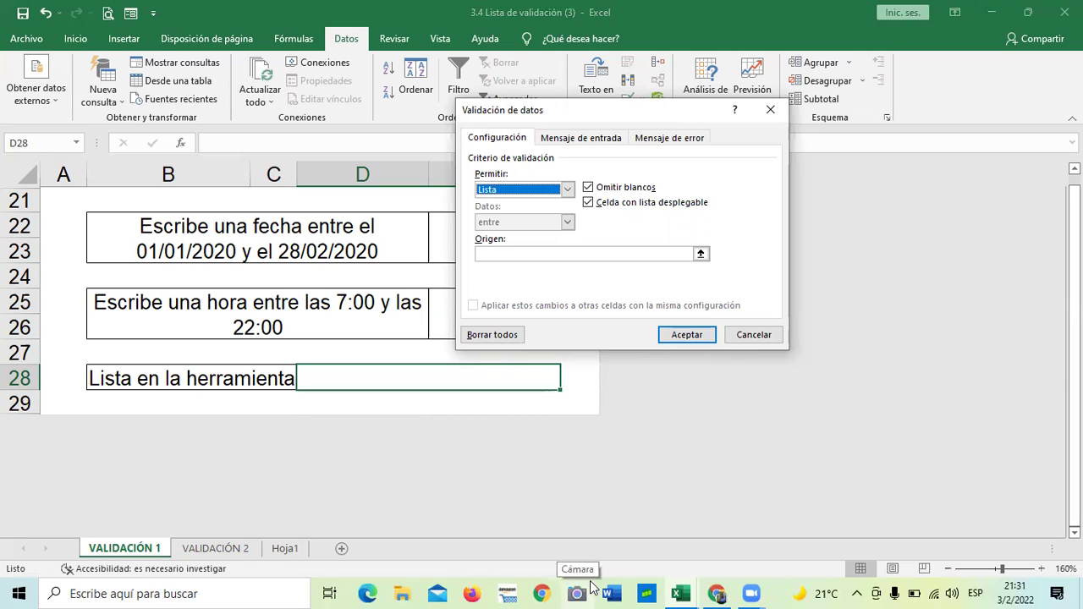
Step: Set the list source for D28 to the items Tijeras; Clavos; Martillo; Pala
left_click(574, 253)
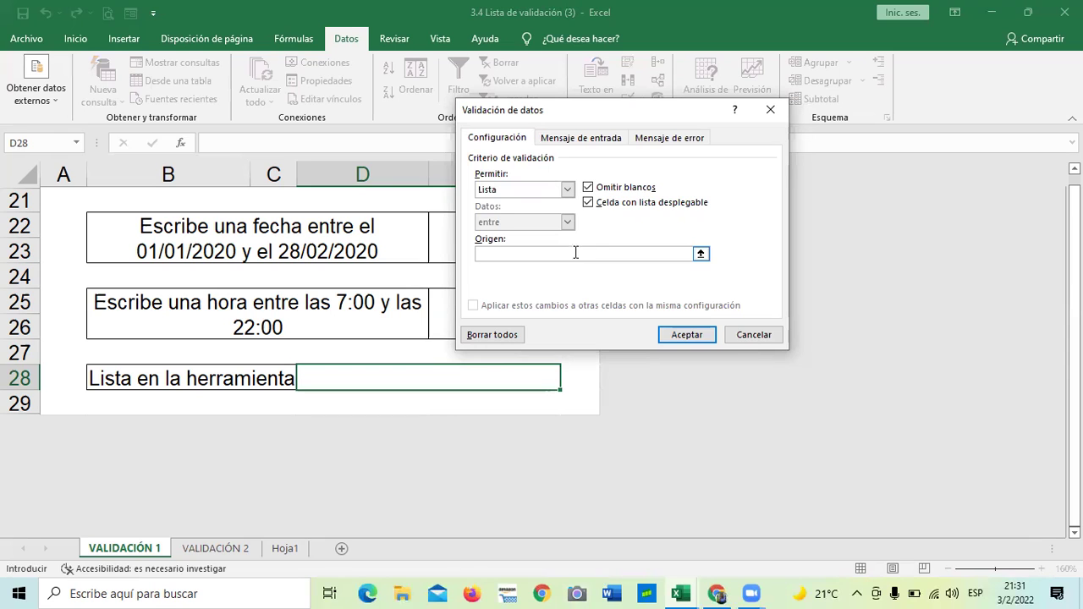
left_click_drag(594, 103, 641, 105)
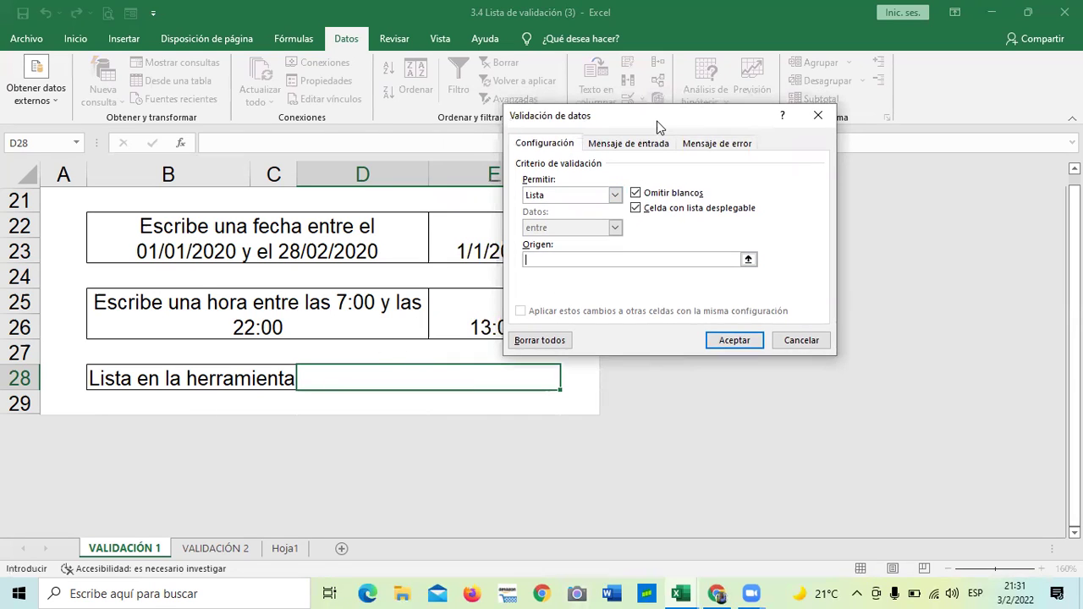
left_click_drag(657, 111, 654, 138)
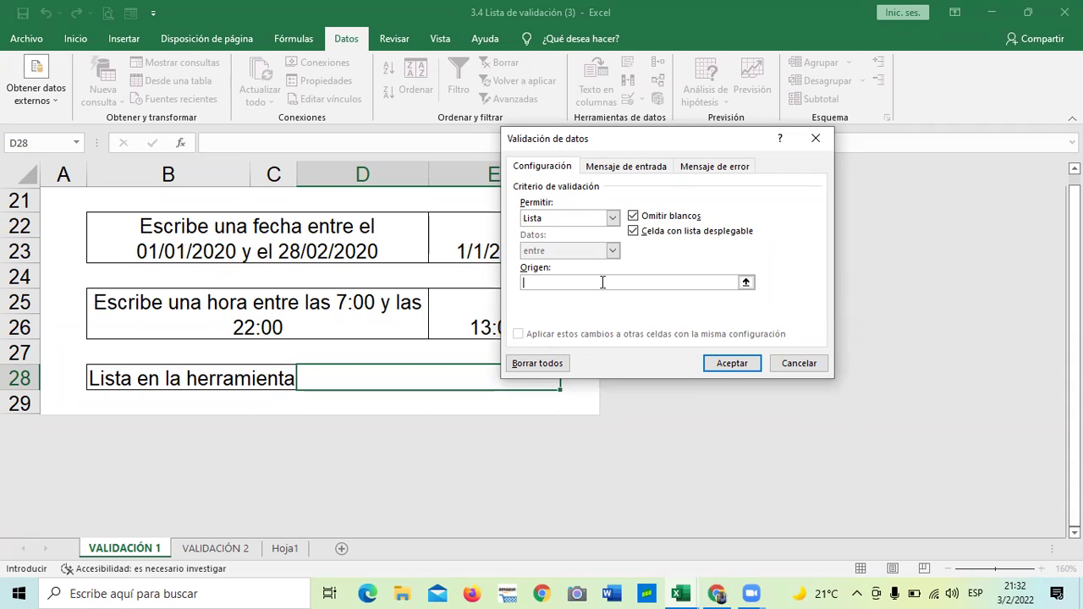
type("Tijeras")
type("; Clavos;")
type("Martillo; Pala")
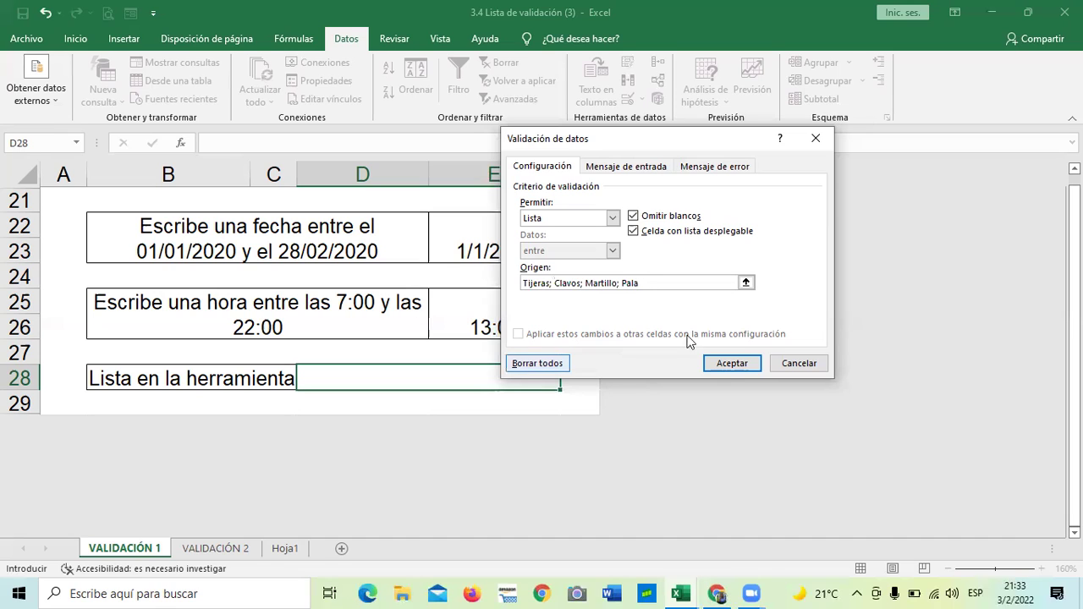
key("BackSpace")
Step: Add the input message "Seleccione una herramienta de la lista" and apply the validation rule to D28
left_click(627, 168)
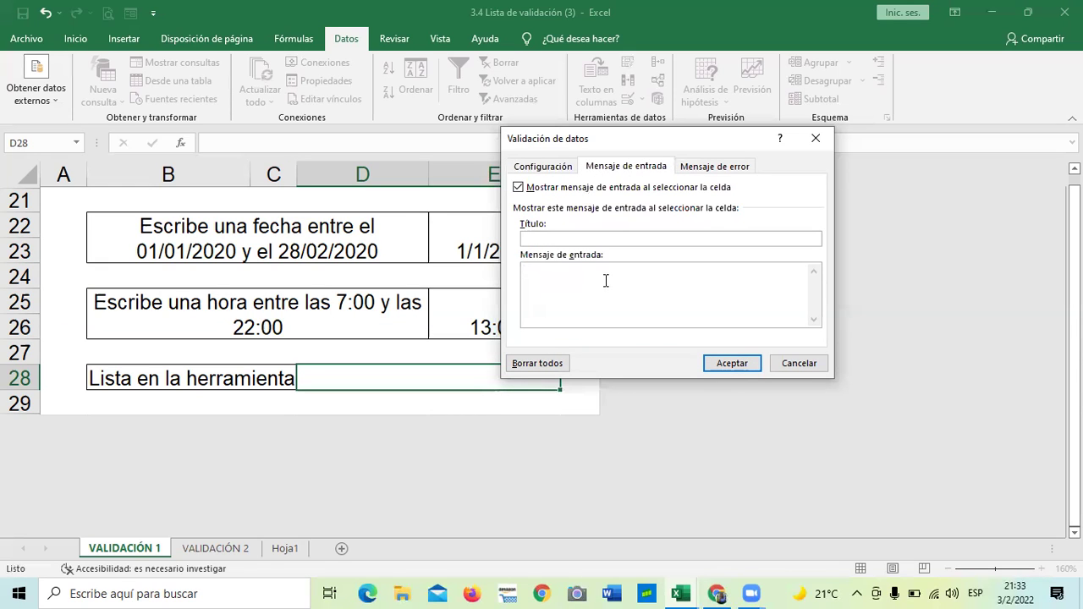
type("Seleccione un a herramient")
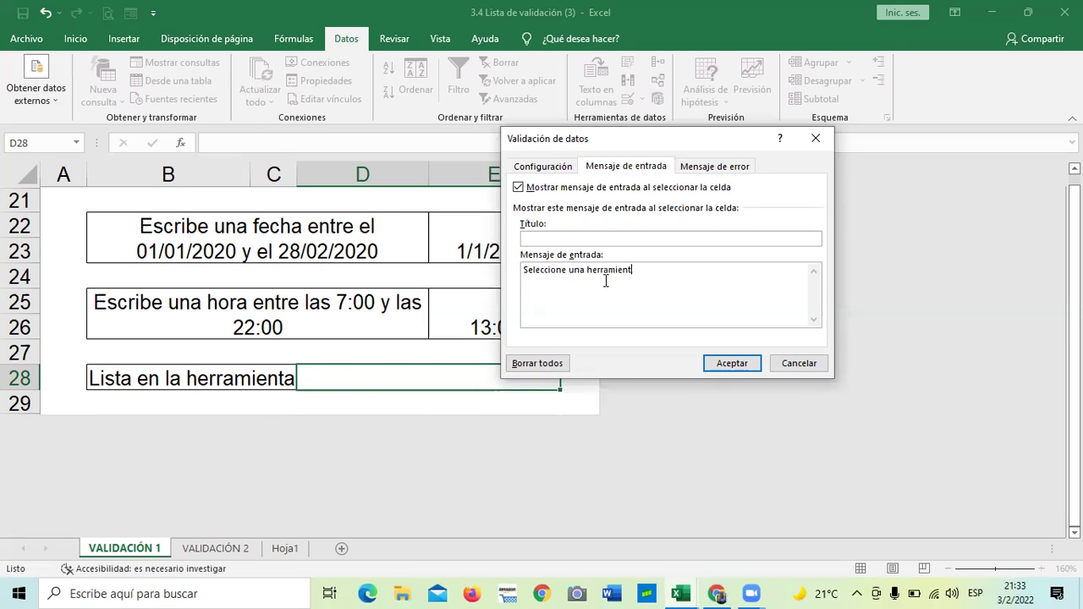
type("a de la lista")
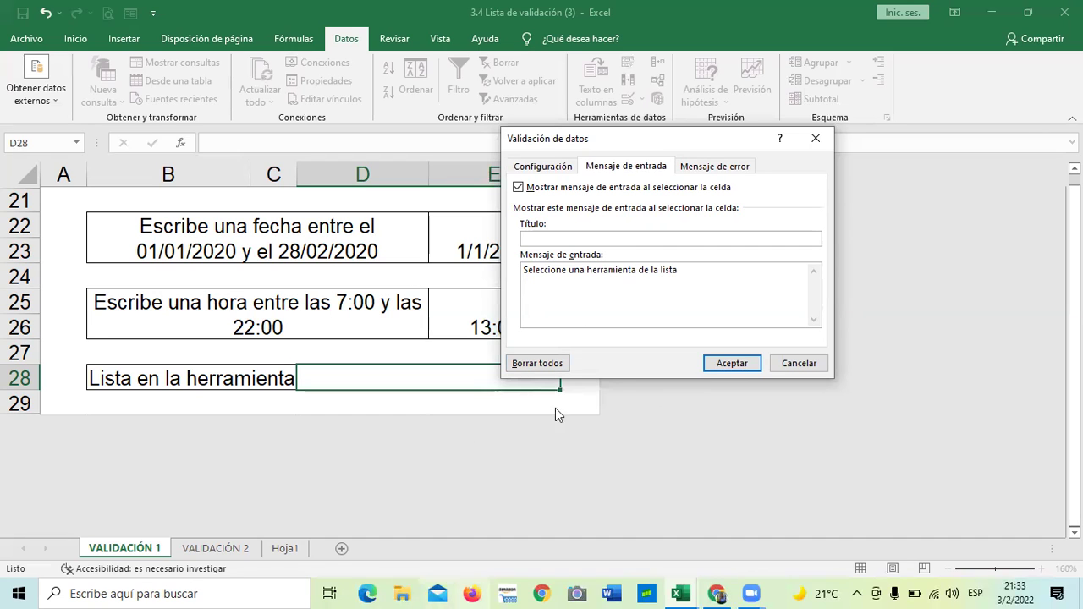
left_click(742, 363)
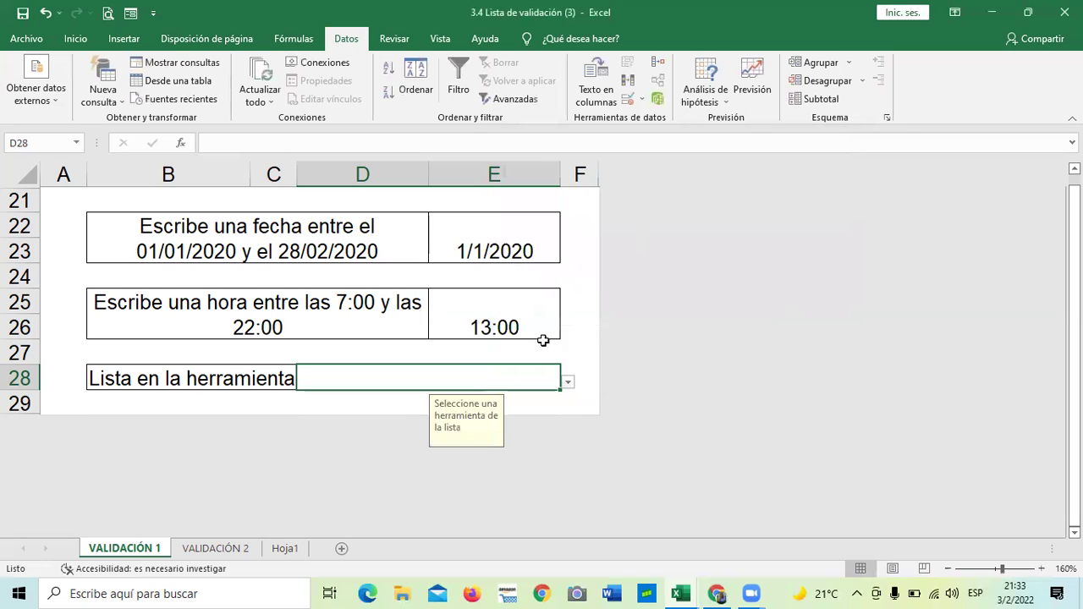
Step: Try to enter the unlisted text jfiwjfewsjf in cell D28, then retry and erase it
left_click(576, 326)
left_click(478, 373)
left_click(572, 333)
left_click(447, 378)
type("jfiwjfewsjf")
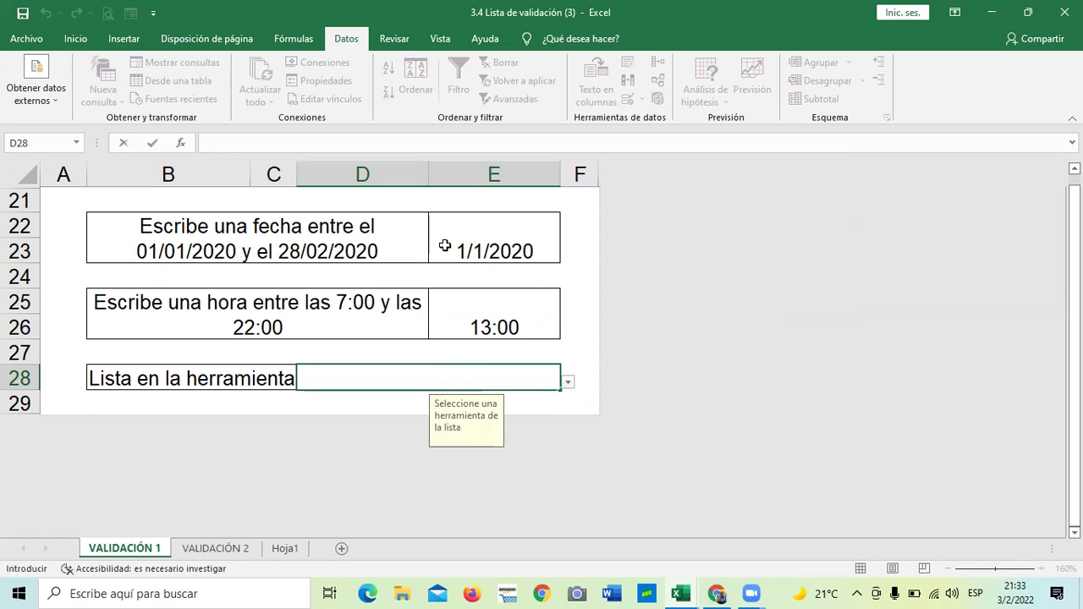
key("Return")
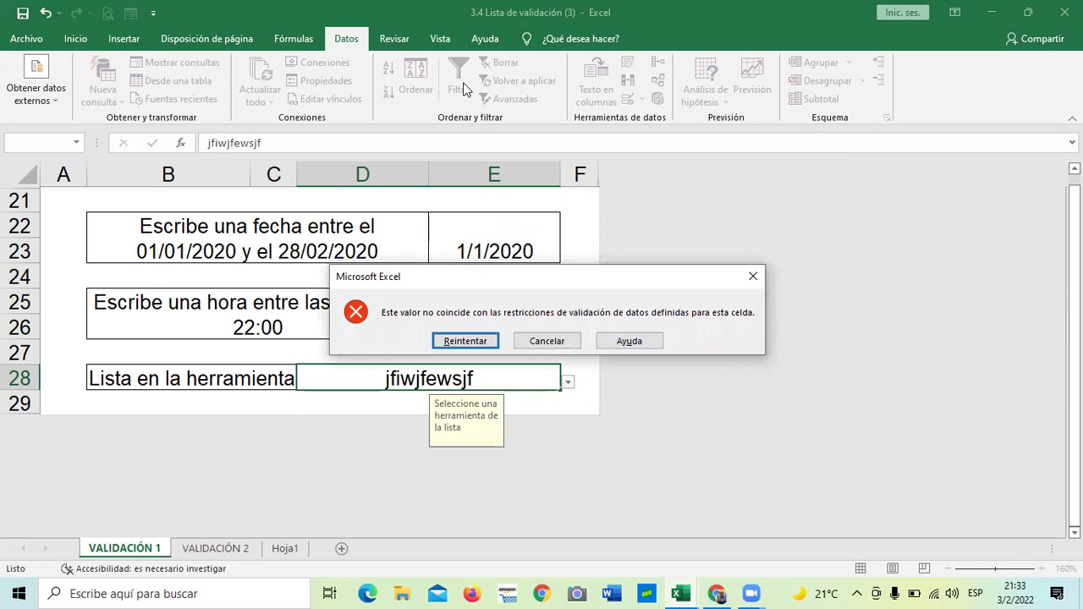
left_click(478, 342)
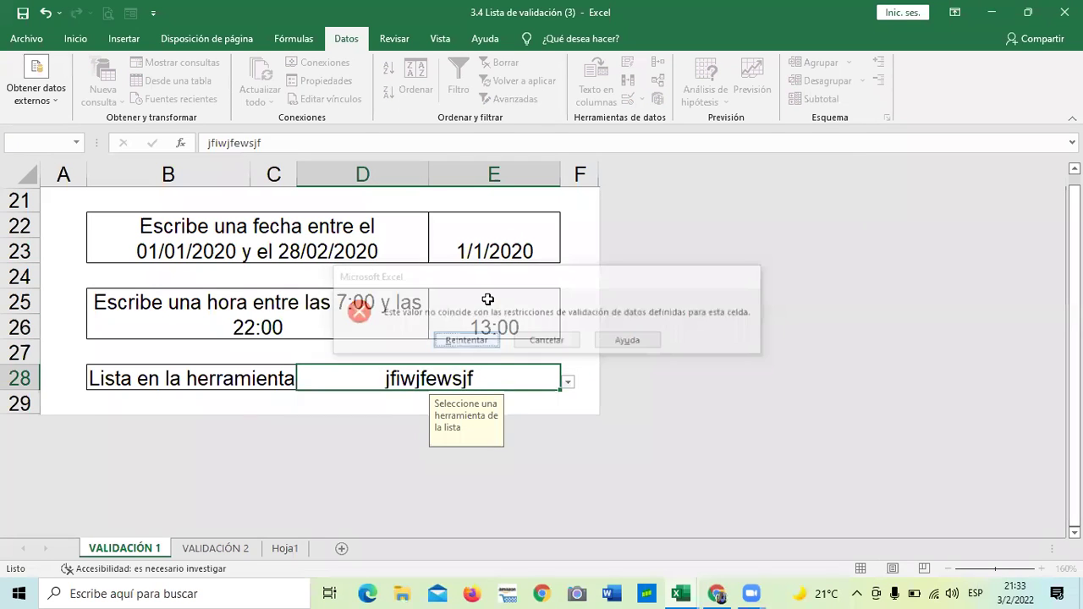
key("BackSpace")
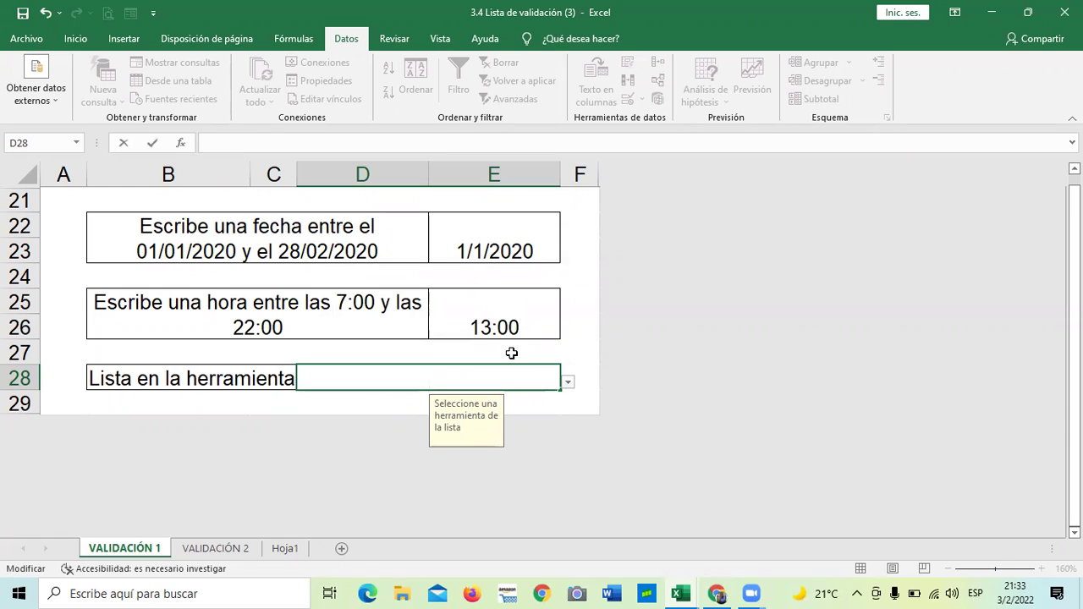
Step: Examine the tool options offered by the drop-down list in cell D28, and close it without choosing one
left_click(568, 382)
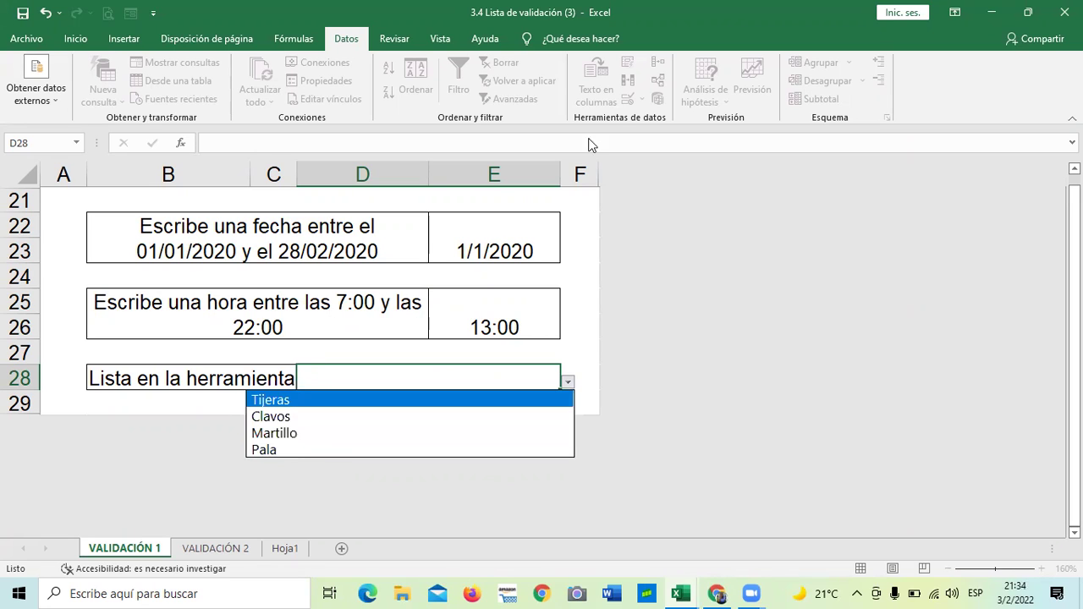
key("Escape")
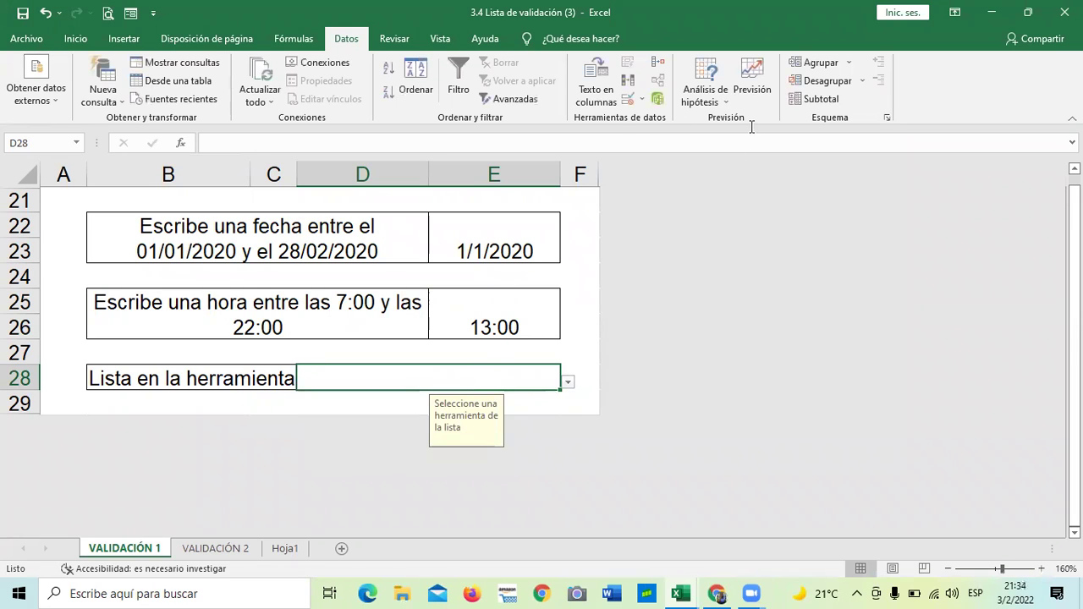
key("Right")
key("Up")
key("Up")
Step: Replace the semicolons in D28's list source with commas, as Tijeras, Clavos, Martillo, Pala, and apply the rule
left_click(470, 380)
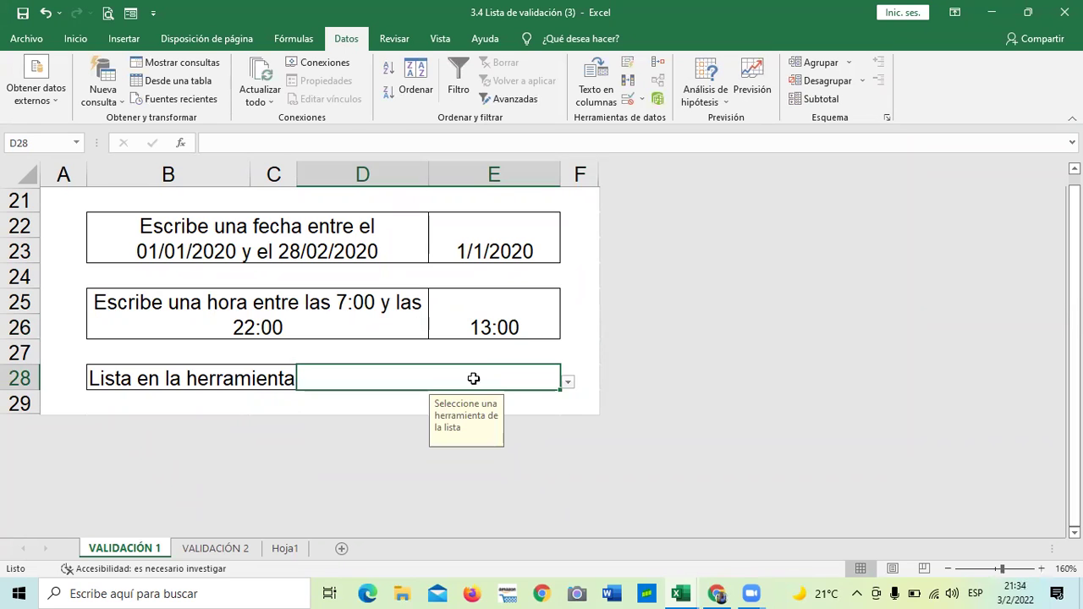
left_click(631, 99)
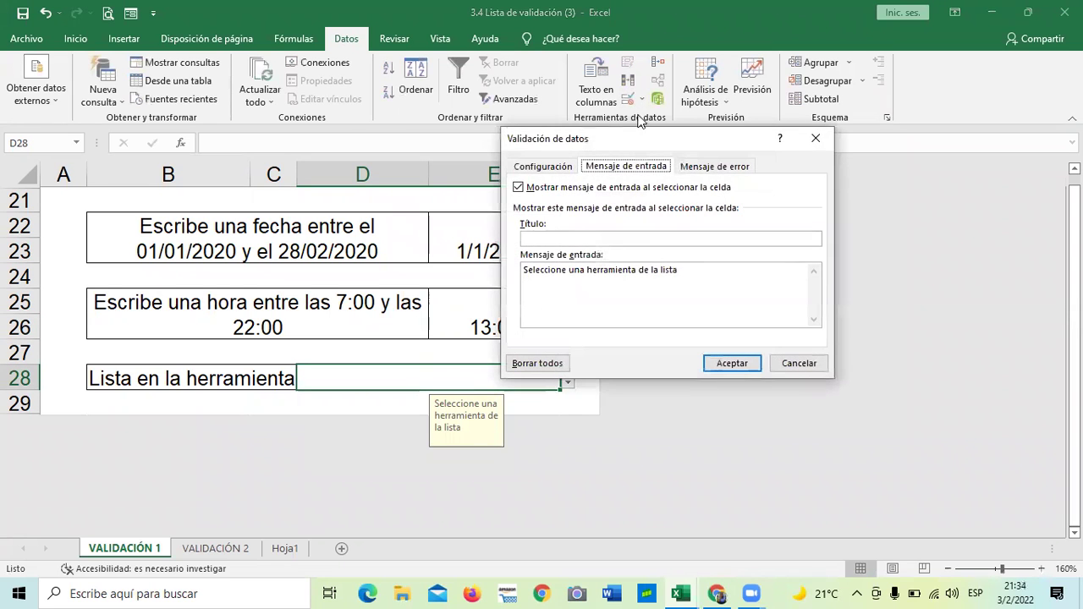
left_click(552, 168)
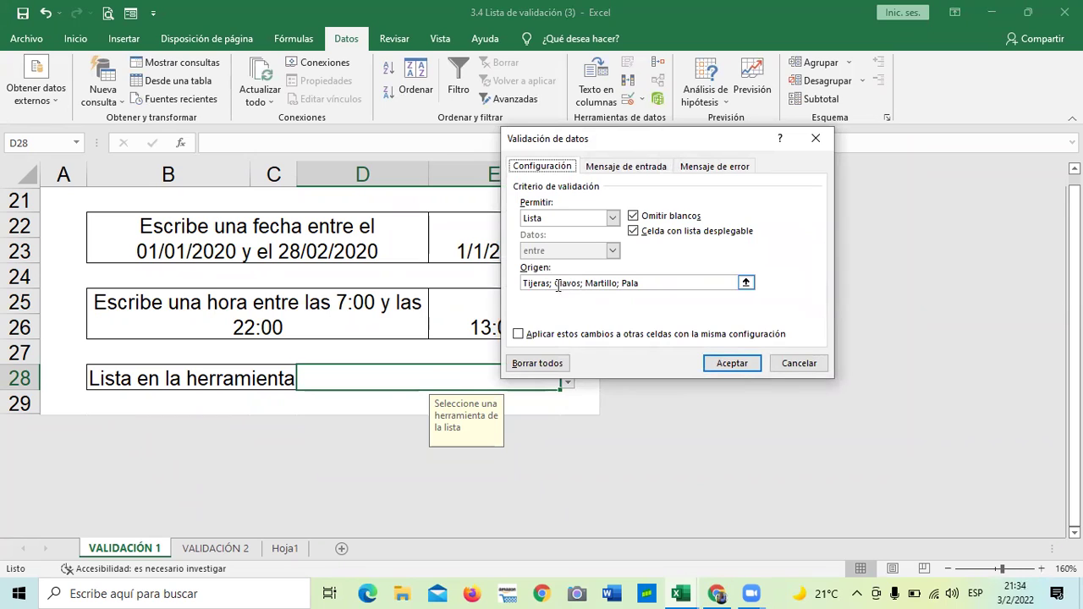
left_click(551, 283)
key("BackSpace")
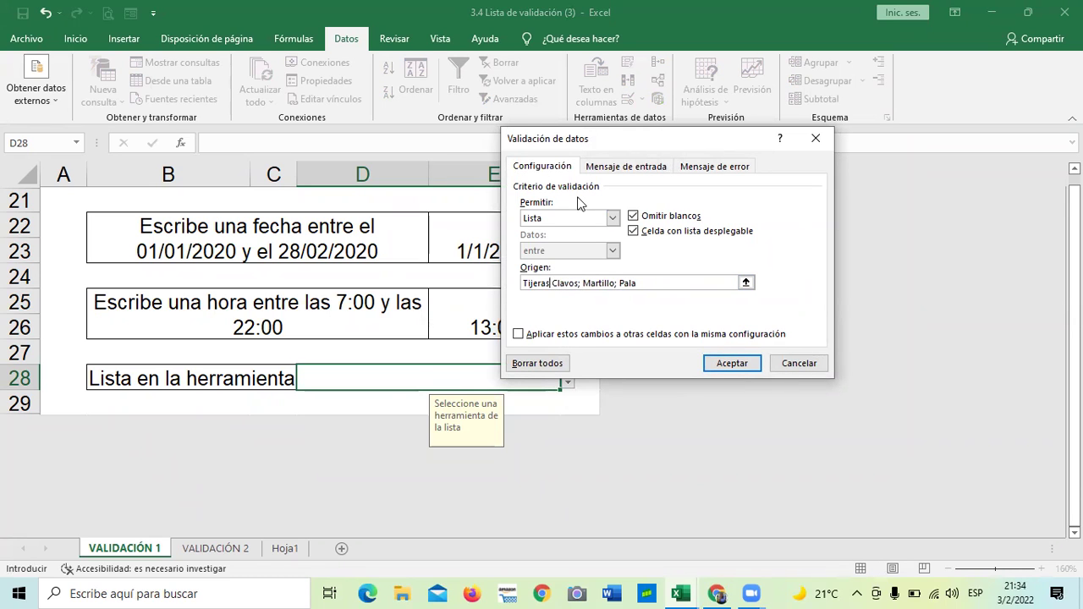
type(",")
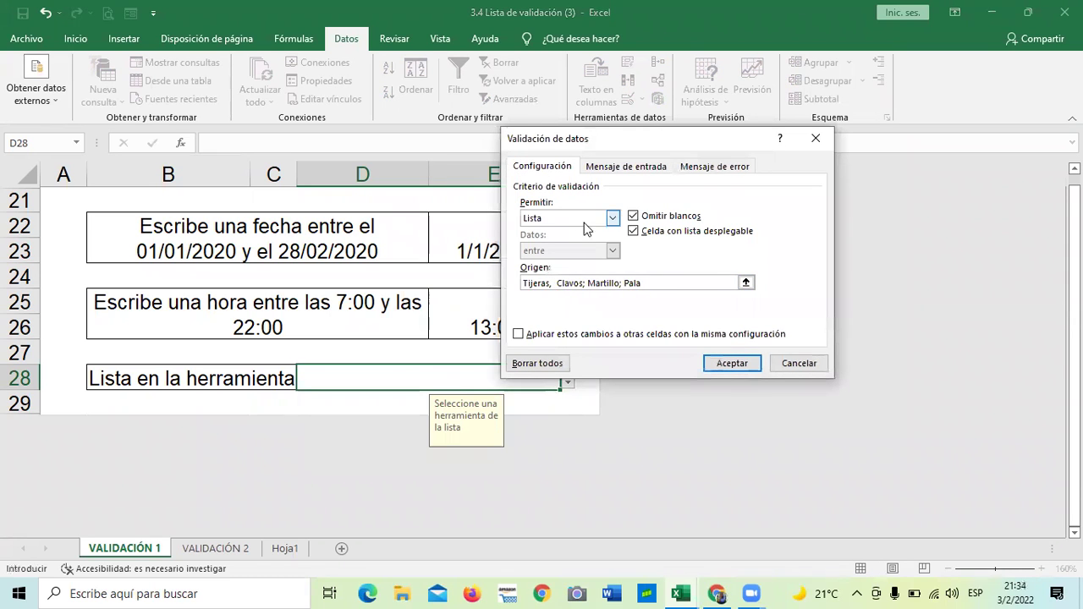
left_click(585, 283)
key("BackSpace")
type(",")
left_click(623, 283)
key("BackSpace")
type(",")
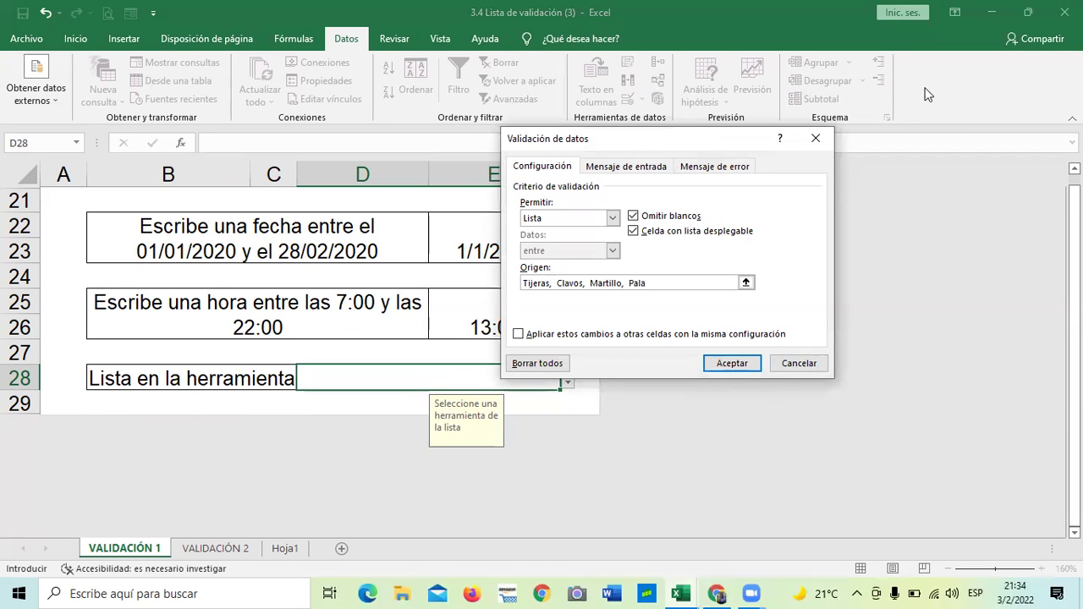
left_click(733, 364)
Step: Pick the option "Tijeras, Clavos, Martillo, Pala" from the drop-down list in D28, and recheck the list
left_click(566, 297)
left_click(537, 380)
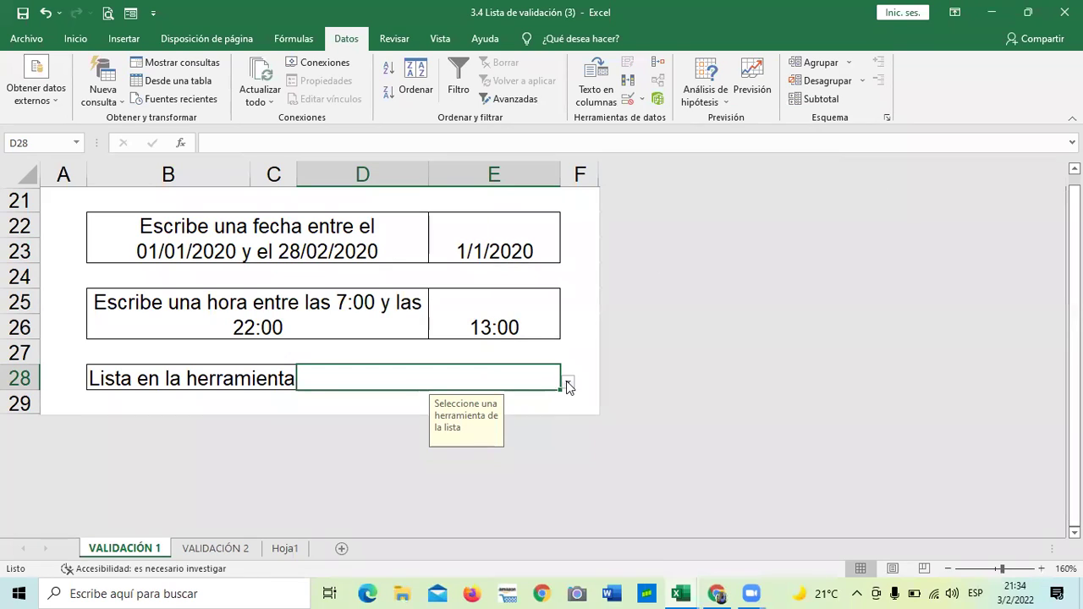
left_click(567, 385)
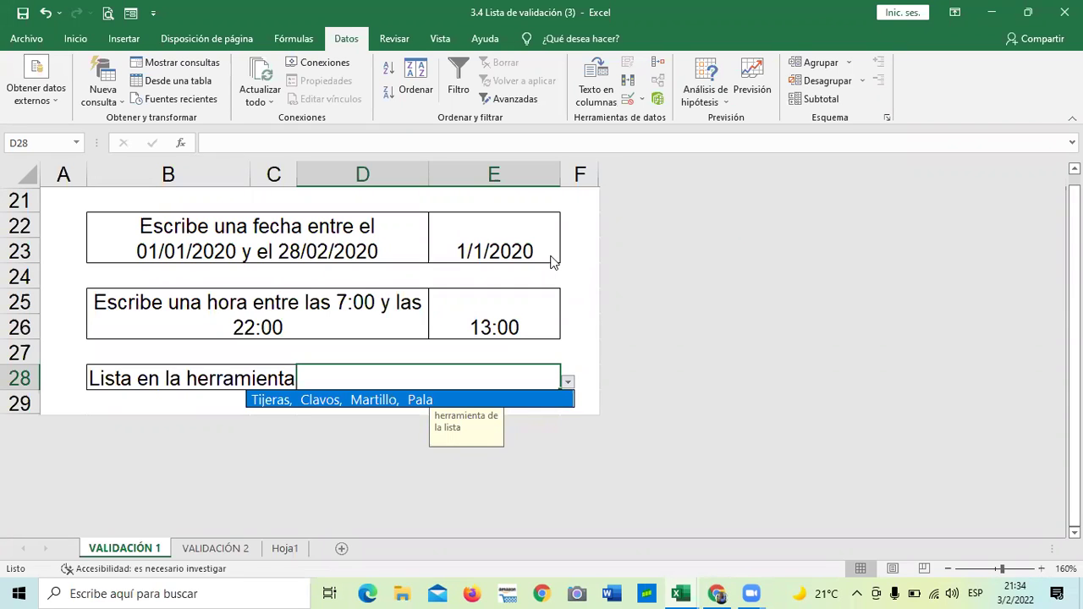
left_click(427, 399)
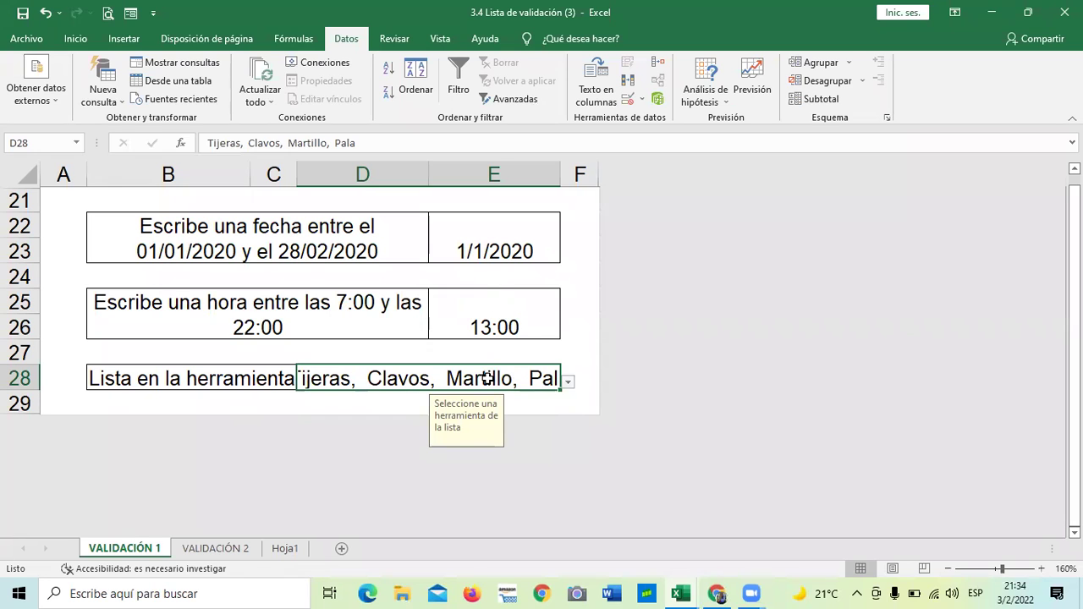
left_click(569, 381)
left_click(512, 376)
Step: In the list source of D28's validation rule, replace the comma after Tijeras with a semicolon
left_click(627, 99)
left_click(553, 283)
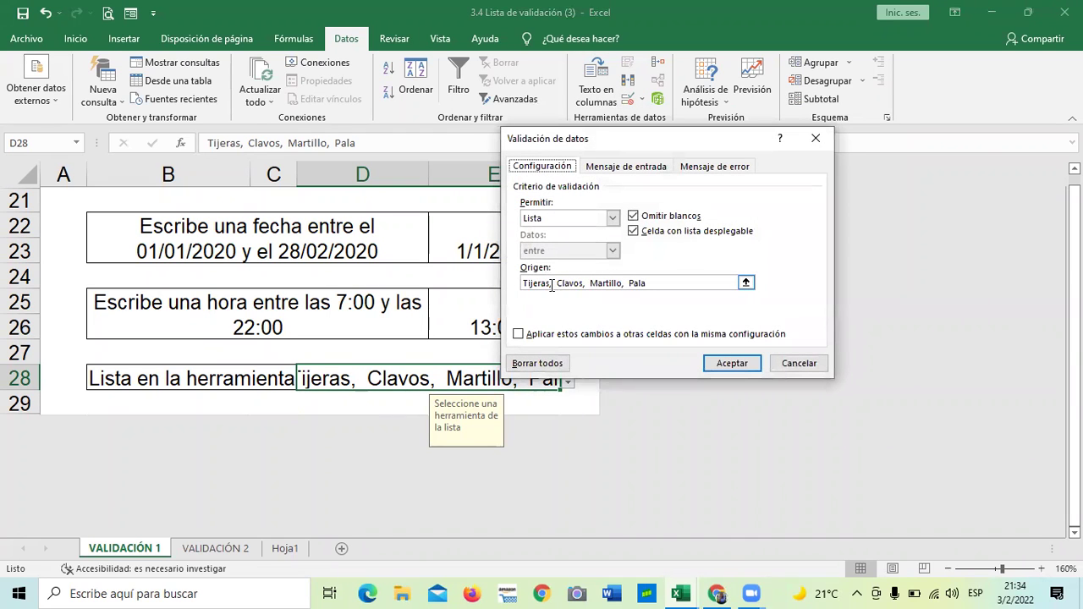
key("BackSpace")
type(";")
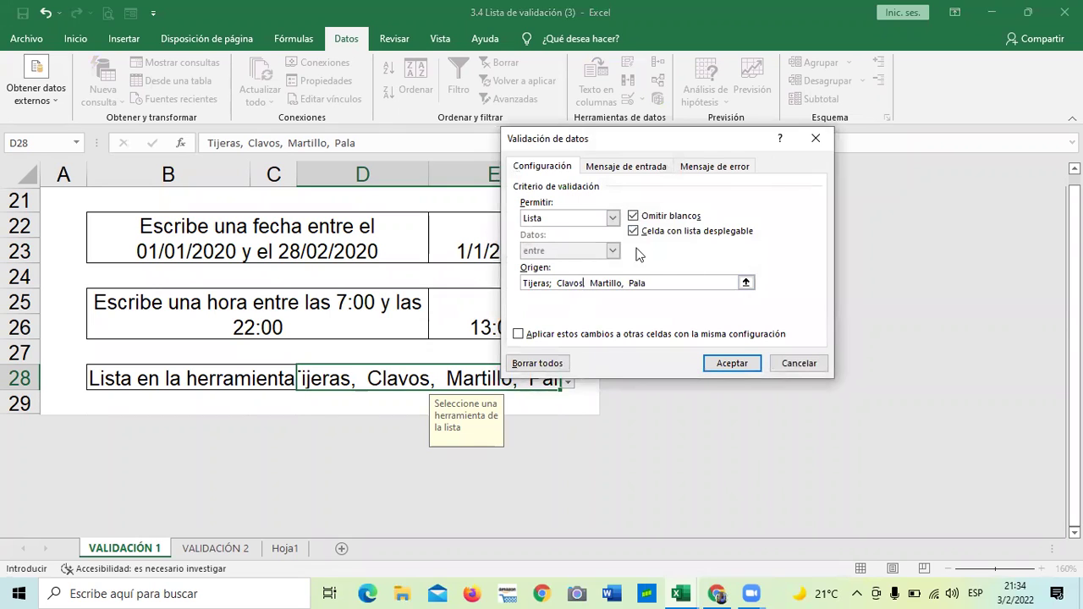
Step: Change the second tool in D28's list source to Clavo, separated from Martillo by a semicolon instead of a comma
key("Right")
type(";")
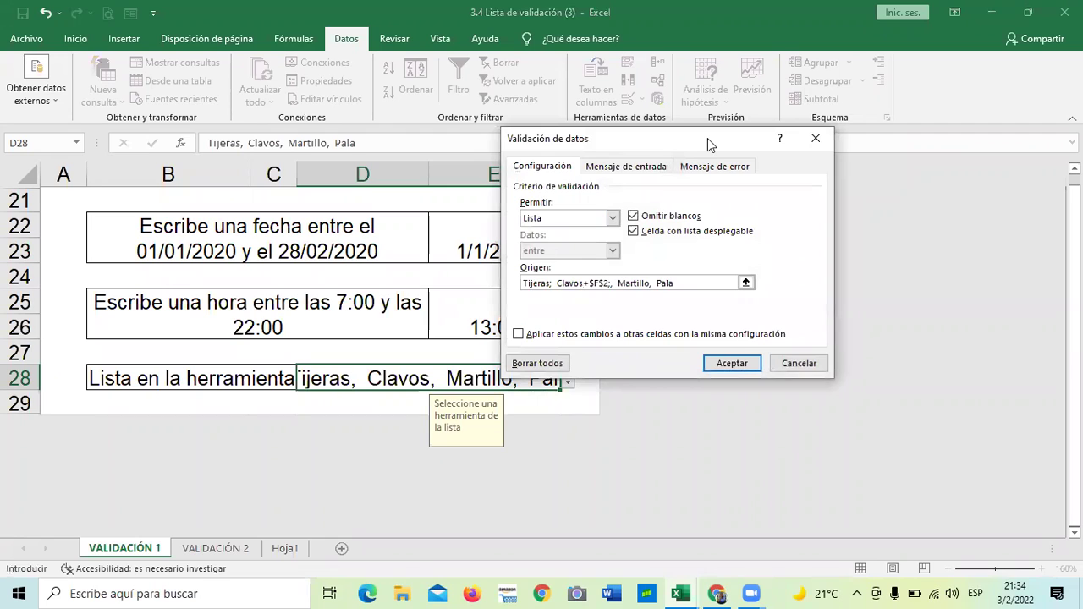
key("BackSpace")
key("BackSpace")
key("BackSpace")
key("BackSpace")
key("BackSpace")
key("BackSpace")
key("BackSpace")
key("BackSpace")
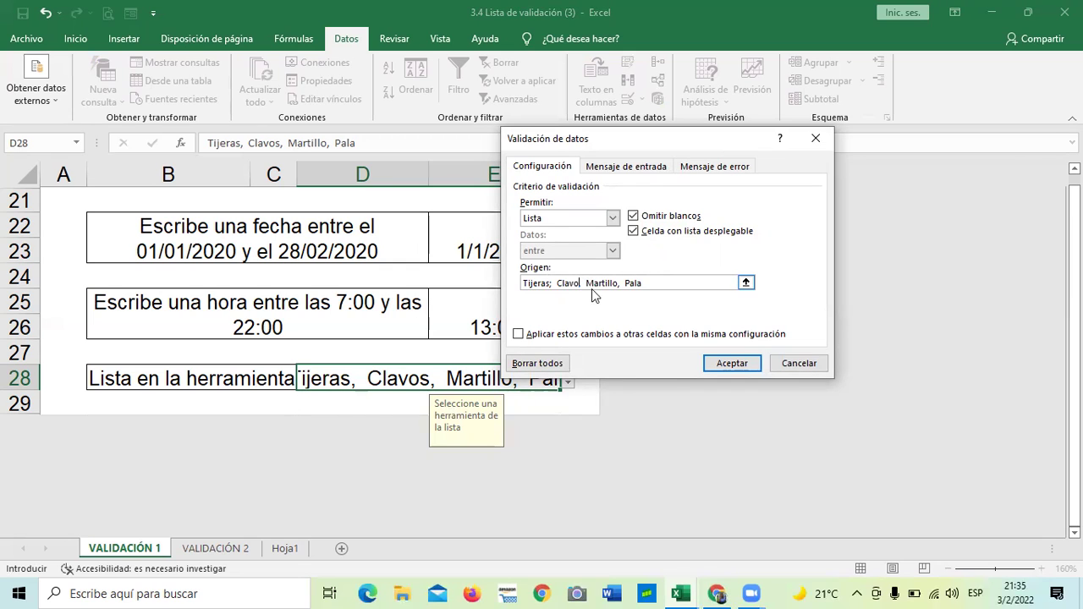
type(";")
key("Delete")
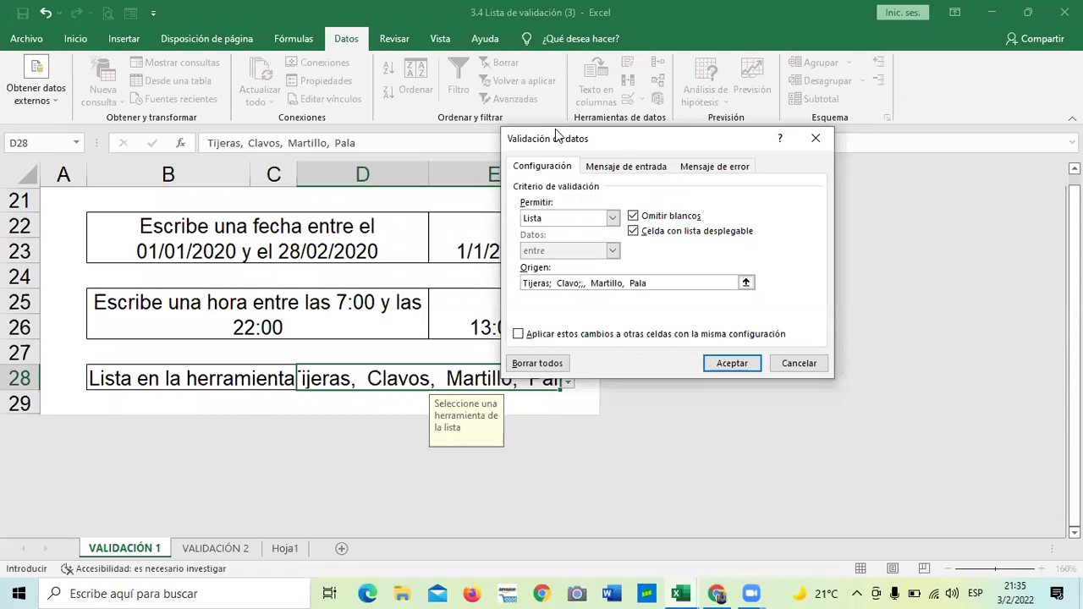
type(";")
key("BackSpace")
key("BackSpace")
key("BackSpace")
left_click(584, 284)
key("BackSpace")
key("BackSpace")
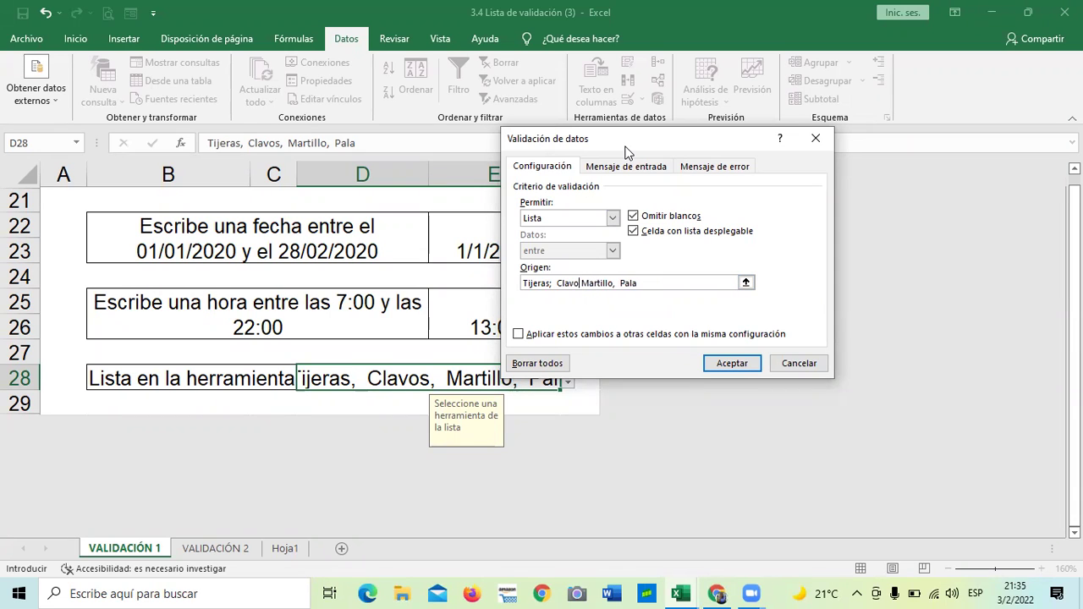
type(";")
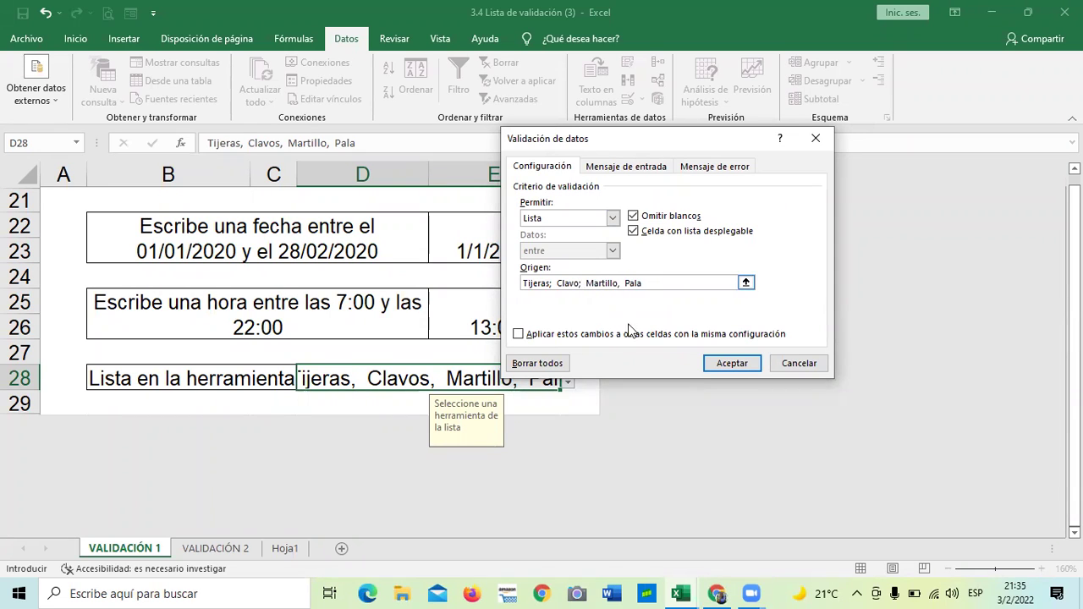
Step: Separate Martillo and Pala with a semicolon in D28's list source, keeping Martillo fully spelled, and apply the rule
left_click(619, 282)
key("BackSpace")
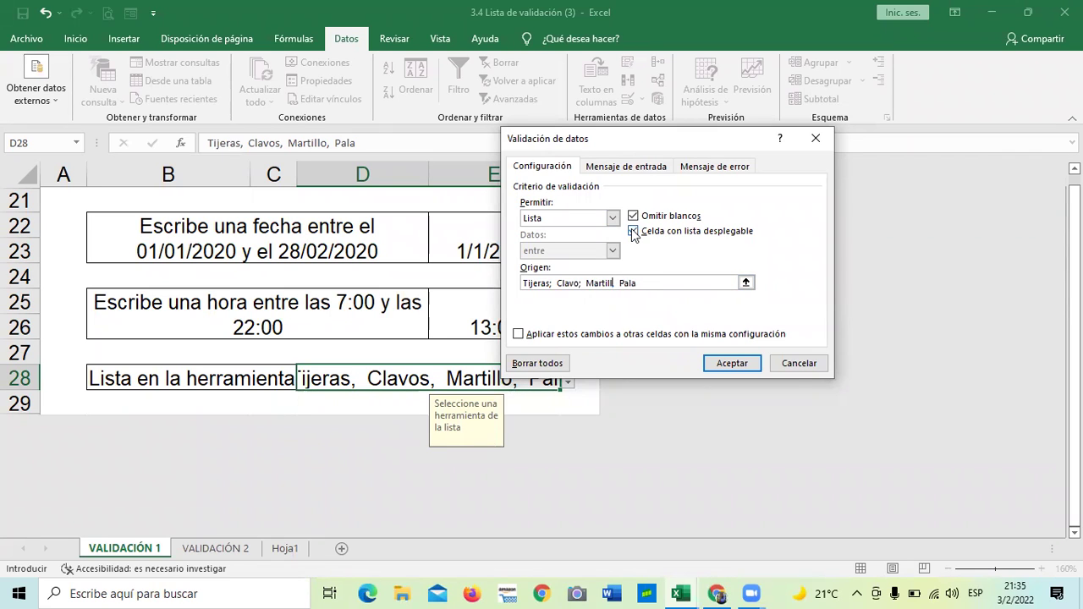
type(";")
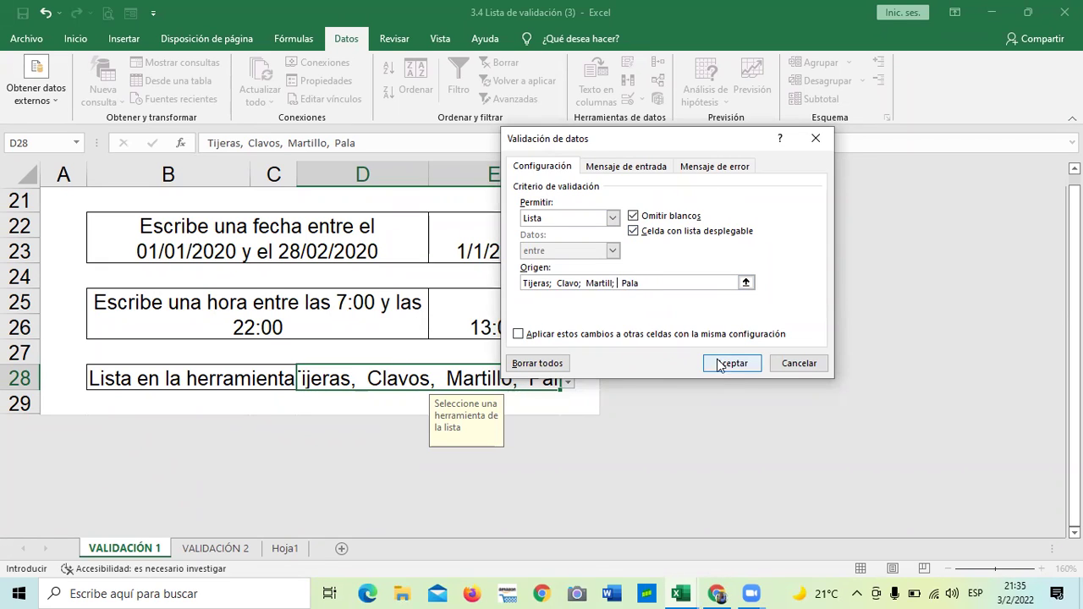
left_click(608, 285)
key("BackSpace")
key("Right")
key("BackSpace")
key("BackSpace")
key("BackSpace")
key("BackSpace")
key("BackSpace")
key("BackSpace")
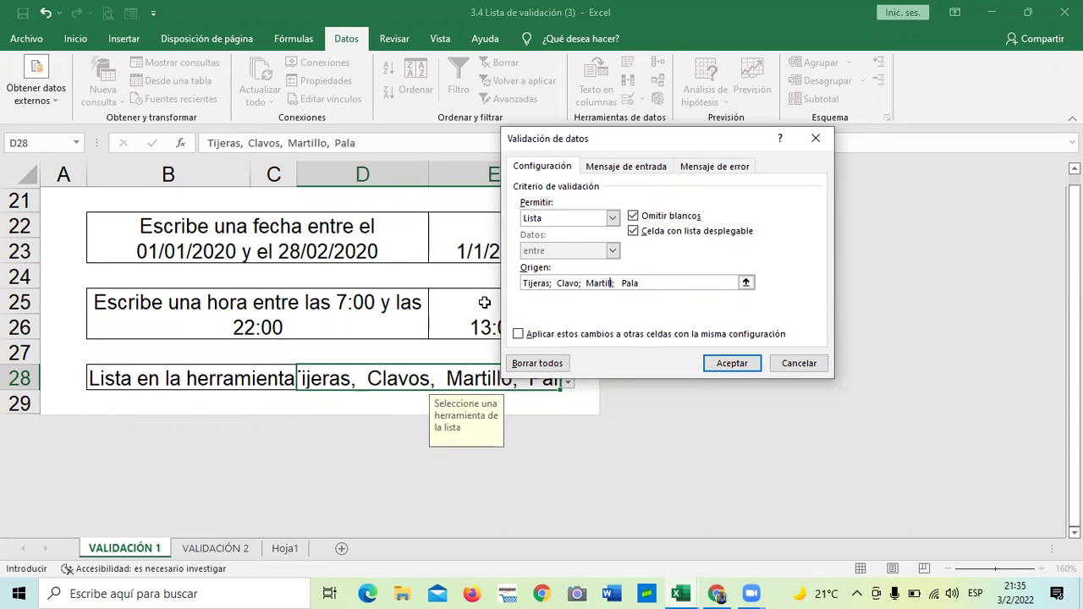
type("lo")
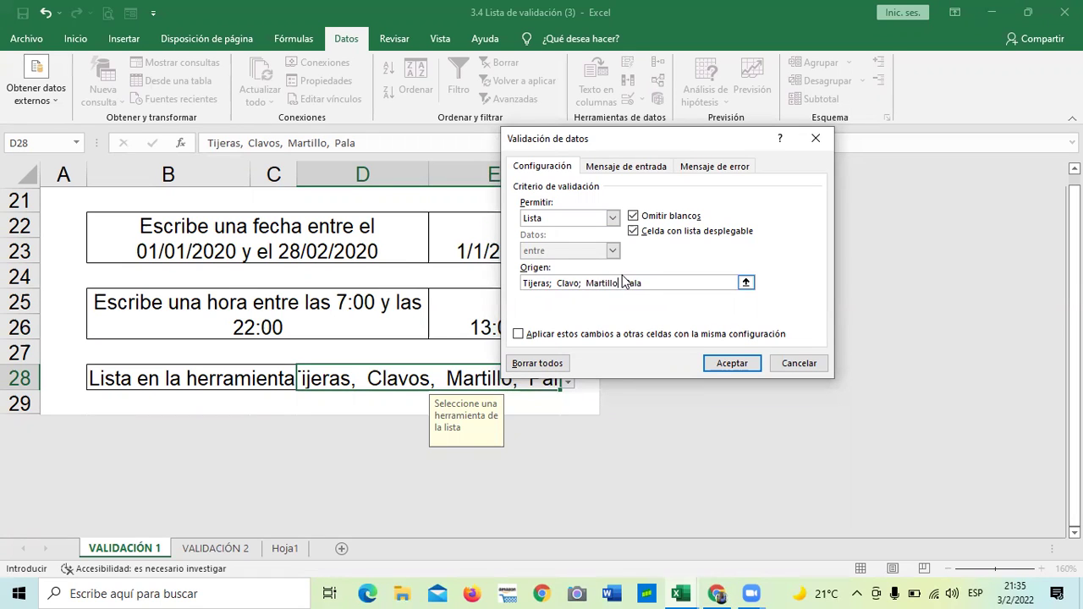
left_click(718, 369)
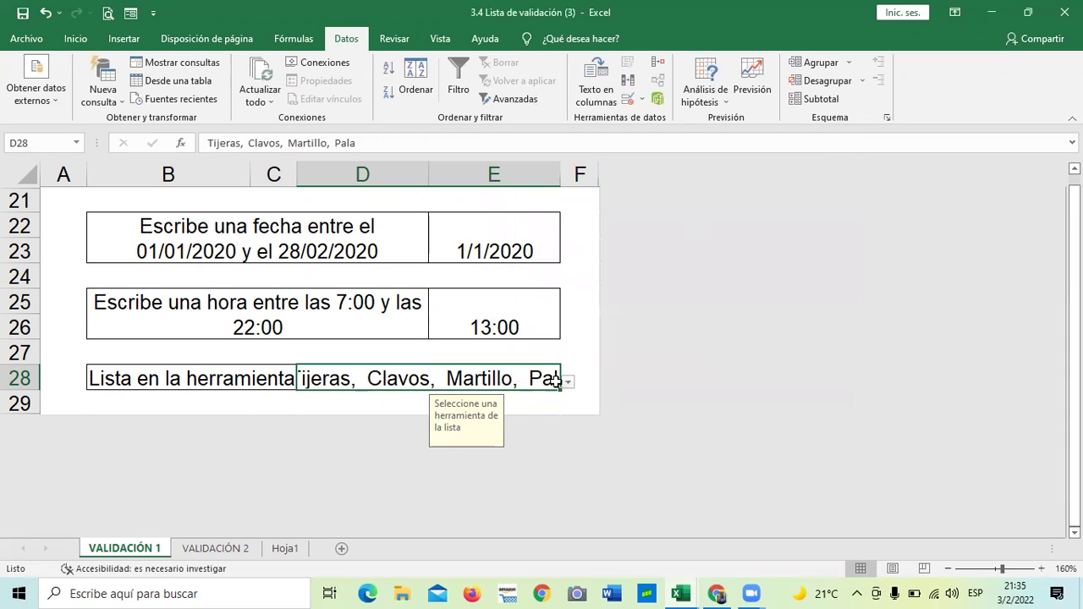
Step: Test the drop-down list in D28 by choosing Martillo, Pala and finally Tijeras
left_click(569, 384)
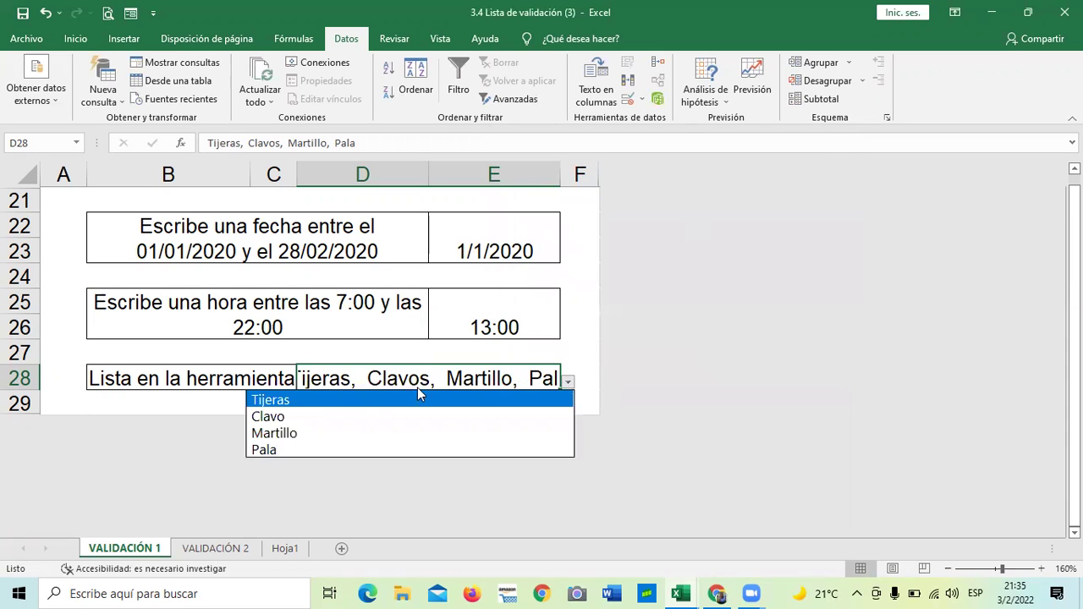
left_click(315, 433)
left_click(569, 384)
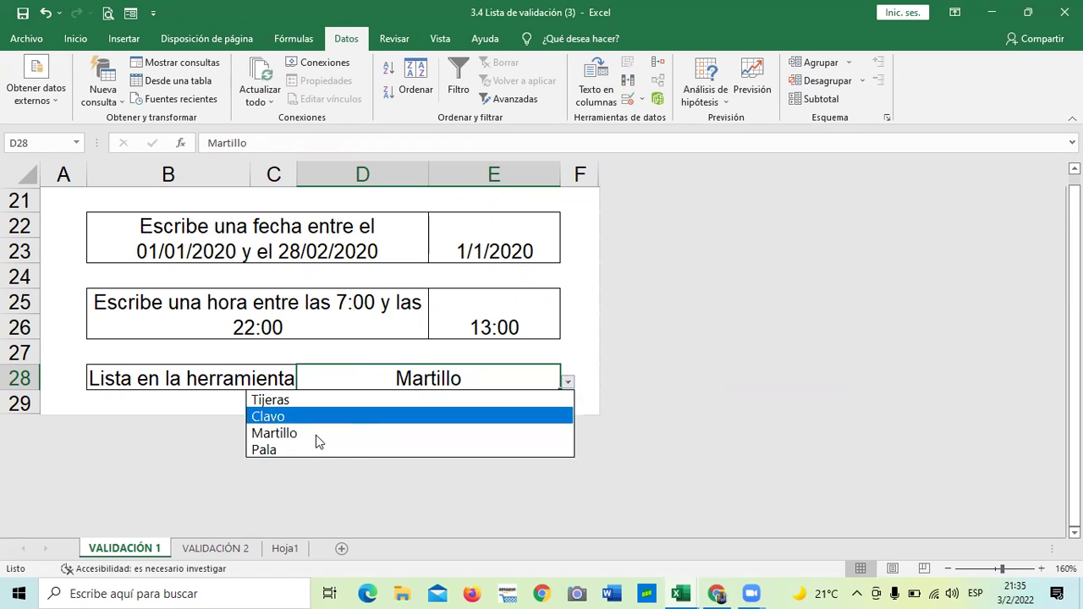
left_click(298, 448)
left_click(569, 386)
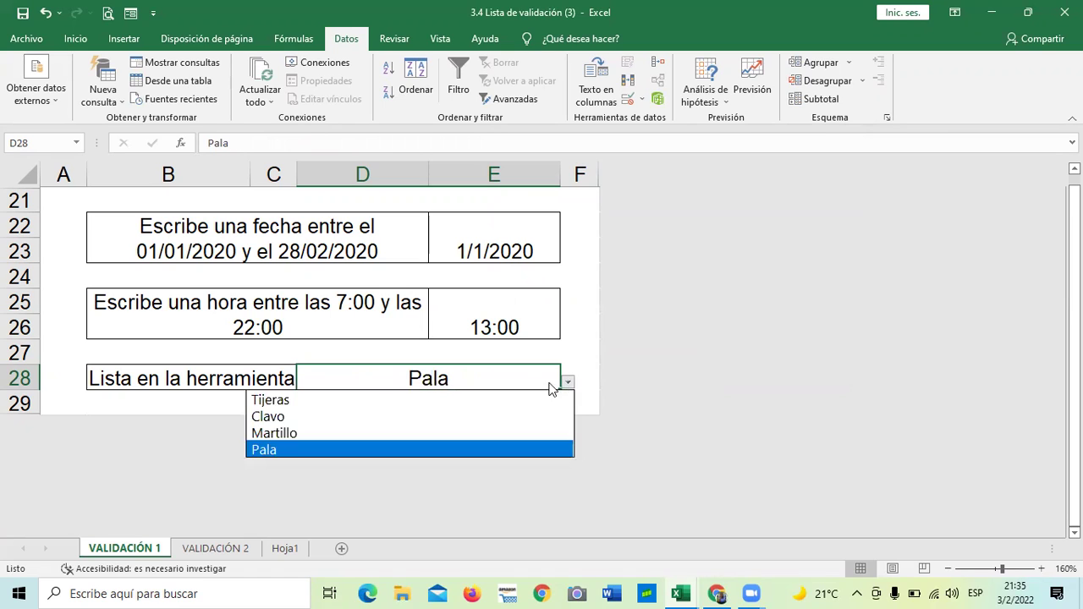
left_click(365, 398)
left_click(568, 346)
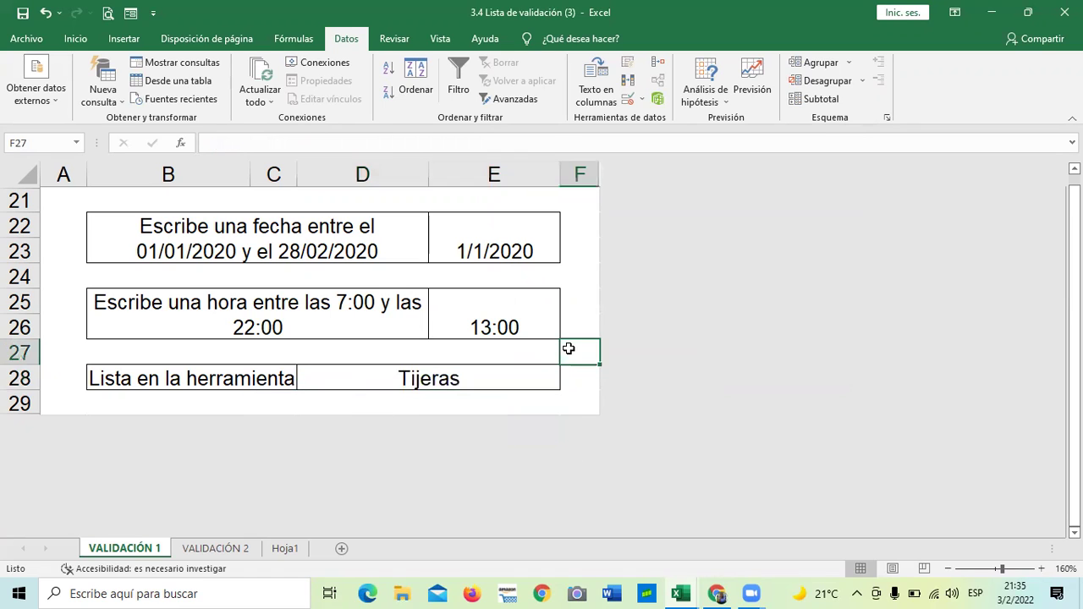
left_click(488, 366)
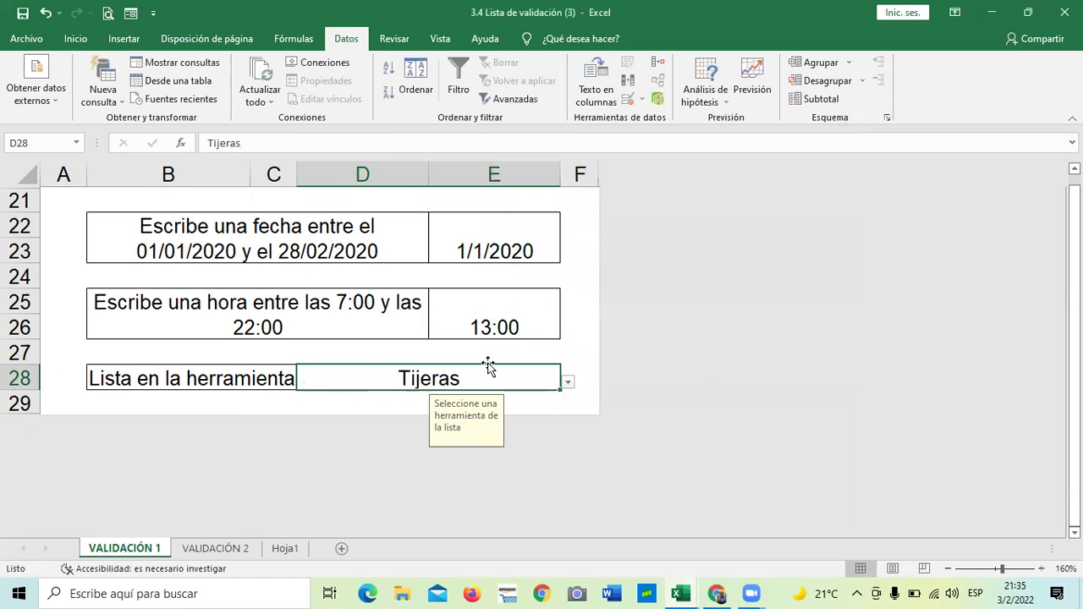
left_click(419, 342)
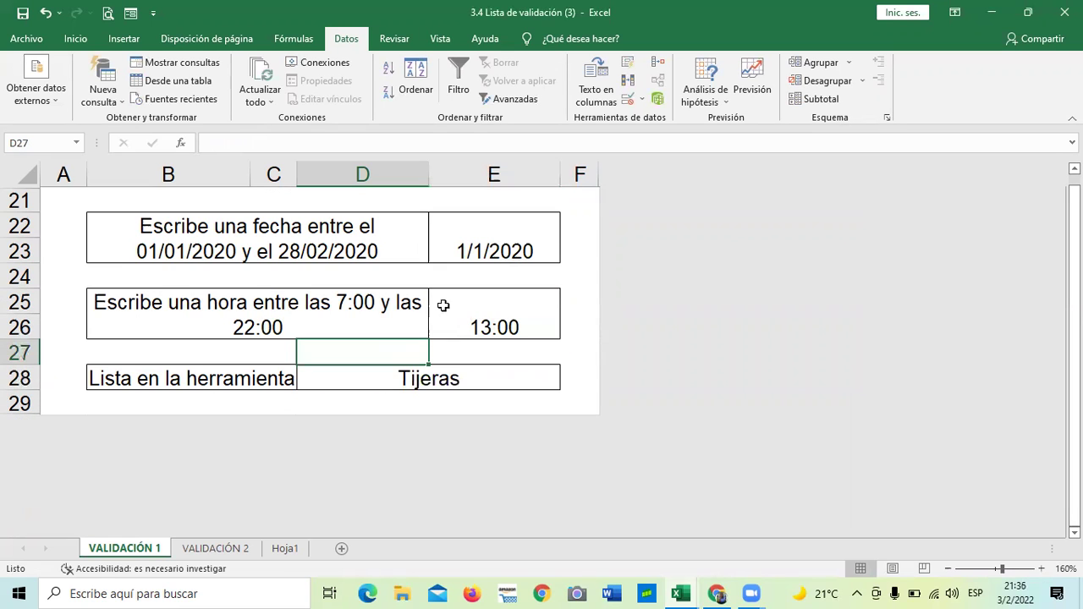
Step: Copy the seller names in B1:B8 of sheet Hoja1 into the Vendedores column of sheet VALIDACIÓN 2, starting at B5
left_click(201, 549)
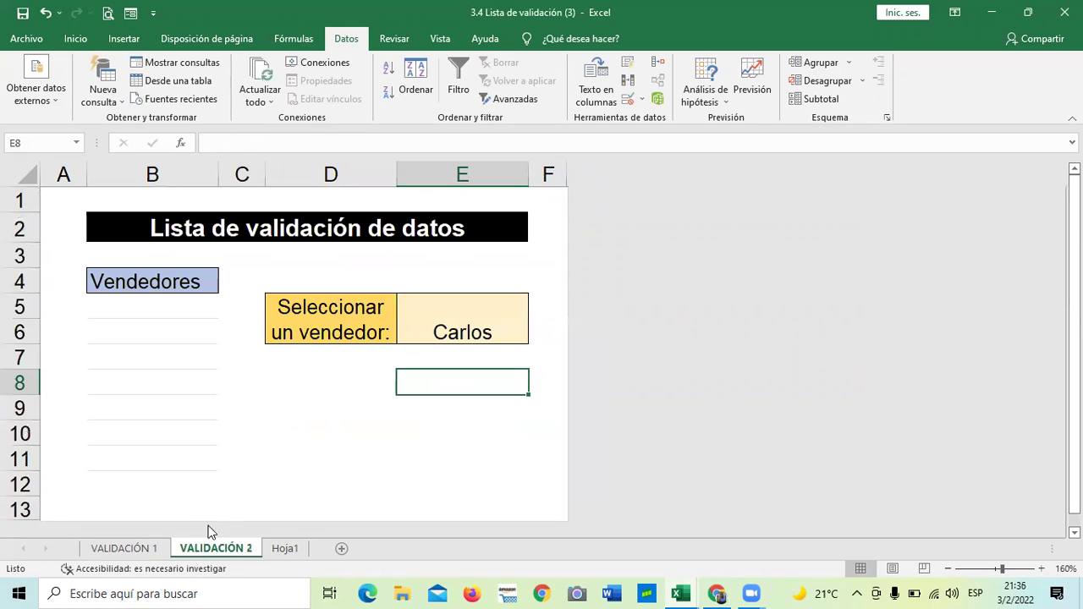
left_click(286, 549)
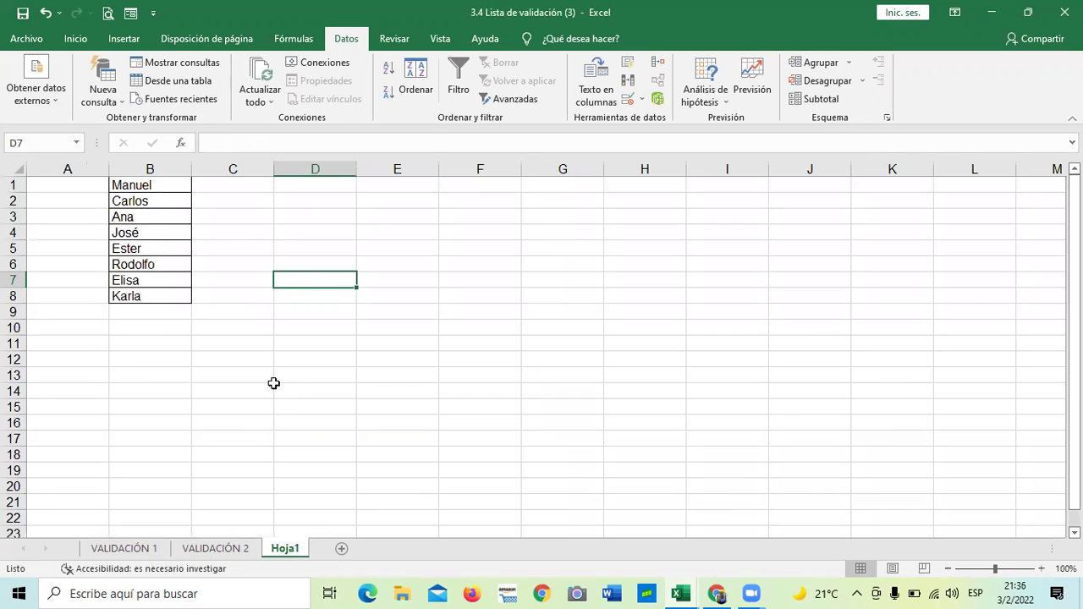
left_click_drag(170, 187, 166, 297)
key("ctrl+c")
right_click(204, 315)
left_click(192, 227)
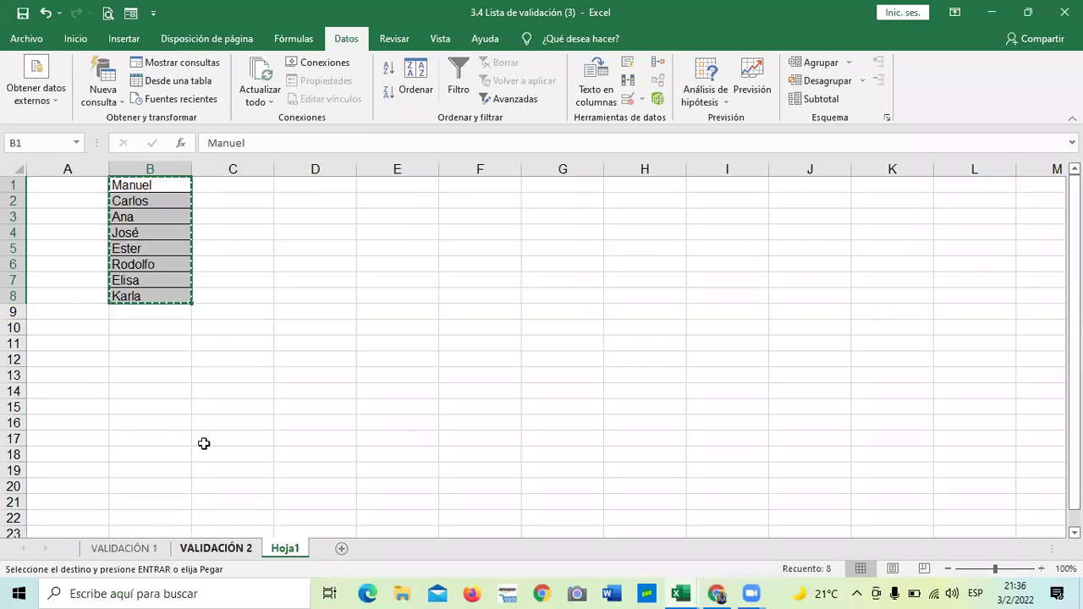
left_click(216, 549)
left_click_drag(114, 307, 135, 446)
left_click(124, 304)
right_click(124, 304)
left_click(160, 283)
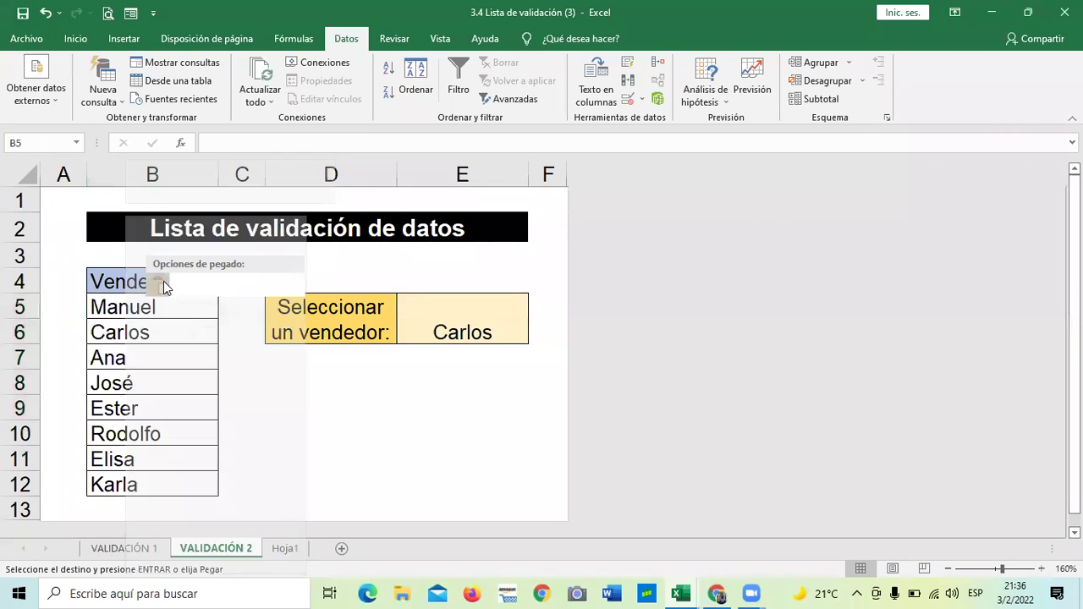
left_click(301, 402)
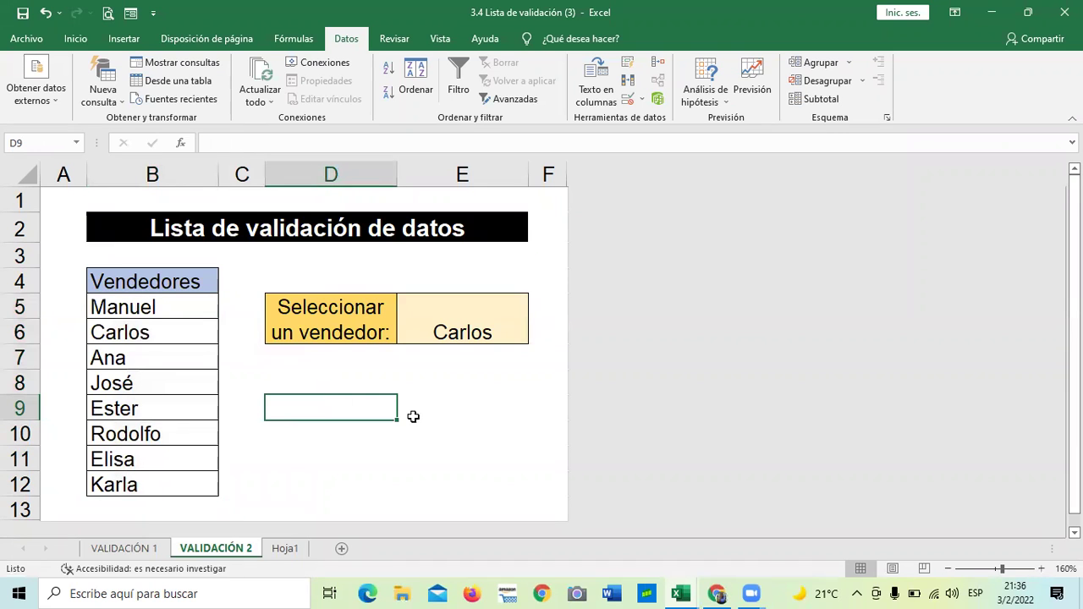
Step: Clear all validation settings from the seller selection cell E5 and erase its content
scroll(455, 399, "down", 2)
scroll(448, 392, "up", 2)
left_click(442, 398)
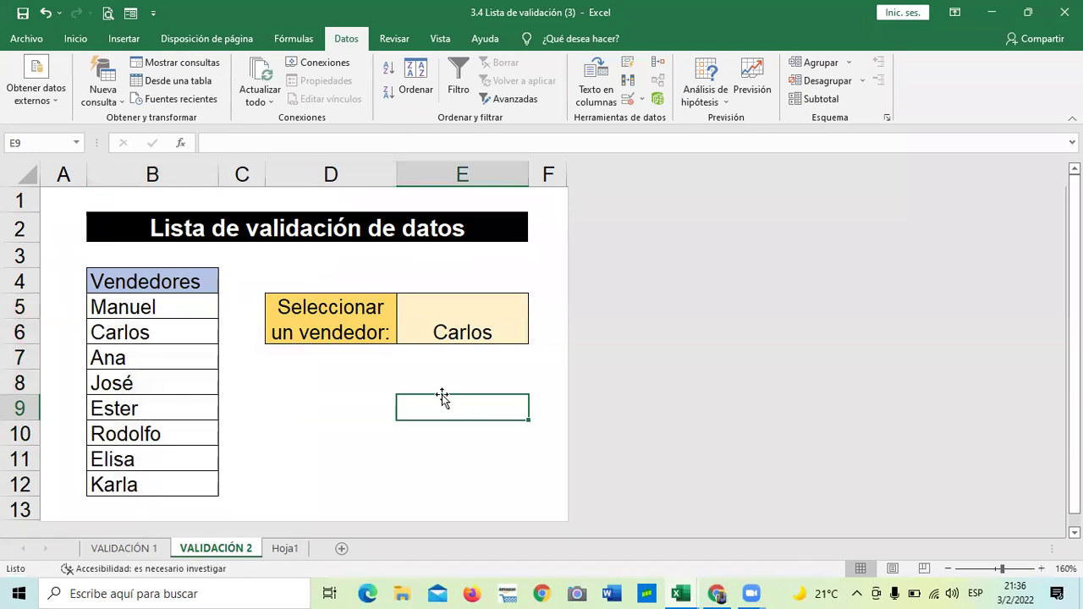
left_click(451, 326)
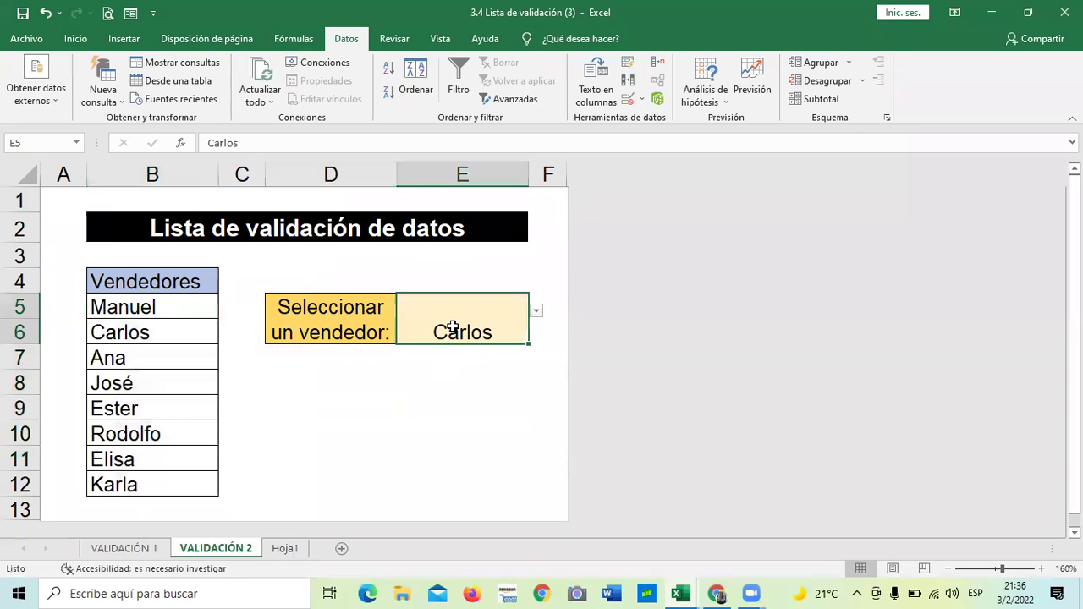
left_click(631, 99)
left_click(539, 362)
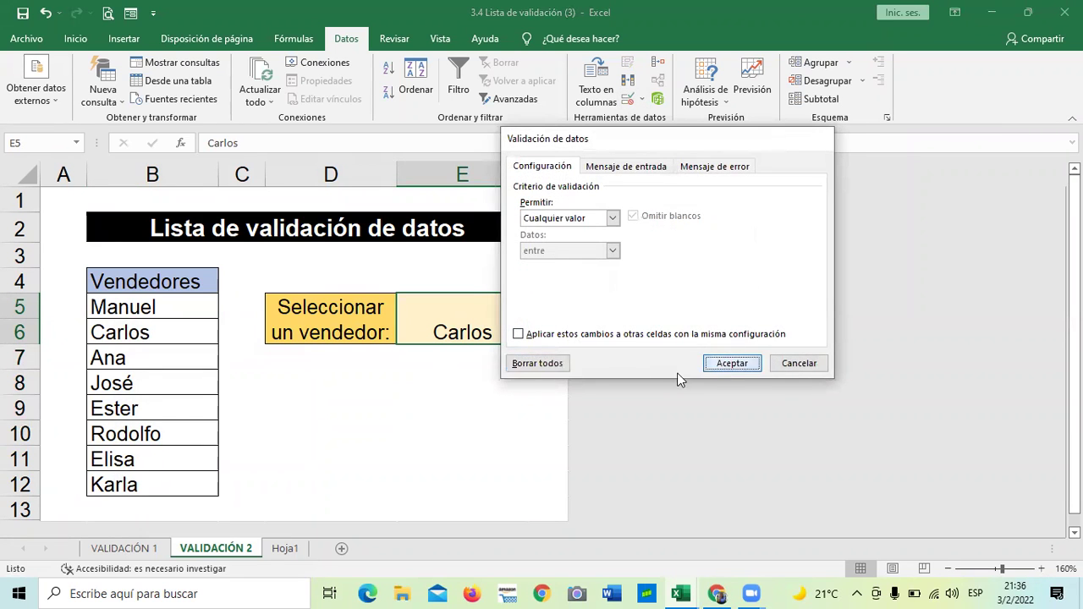
left_click(719, 362)
left_click(462, 432)
left_click(483, 324)
key("BackSpace")
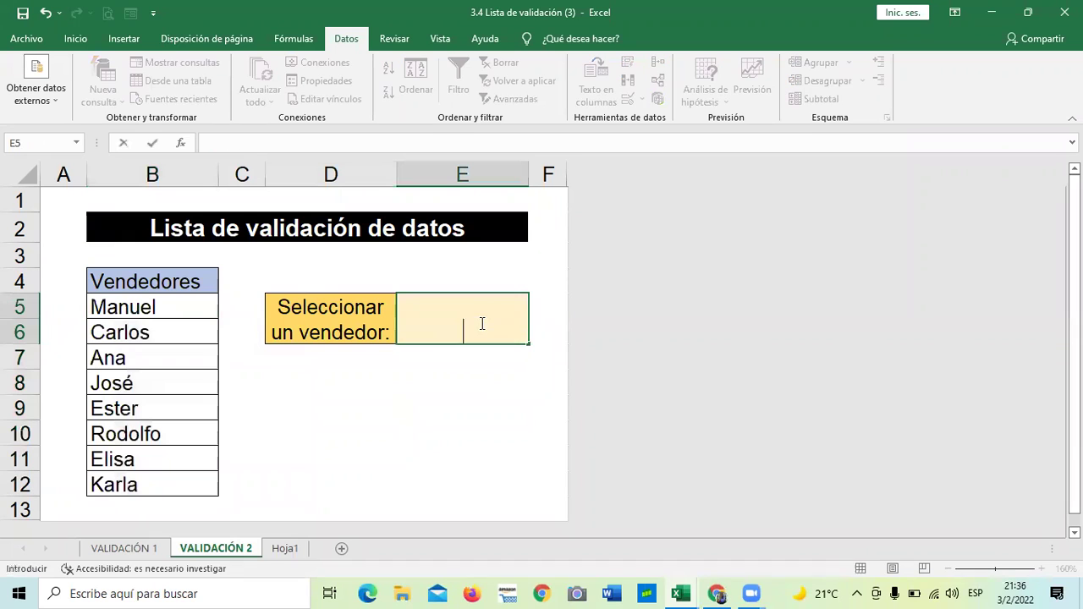
left_click(449, 399)
Step: Apply a list validation rule to cell E9 that takes its source from the seller names, =$B$5:$B$12
left_click(629, 100)
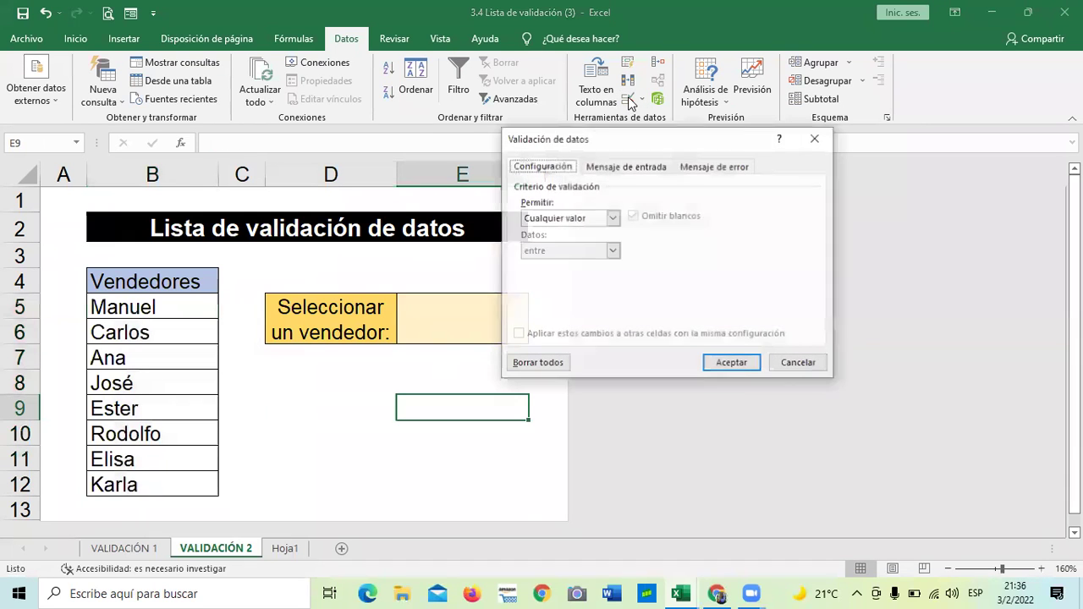
left_click(606, 218)
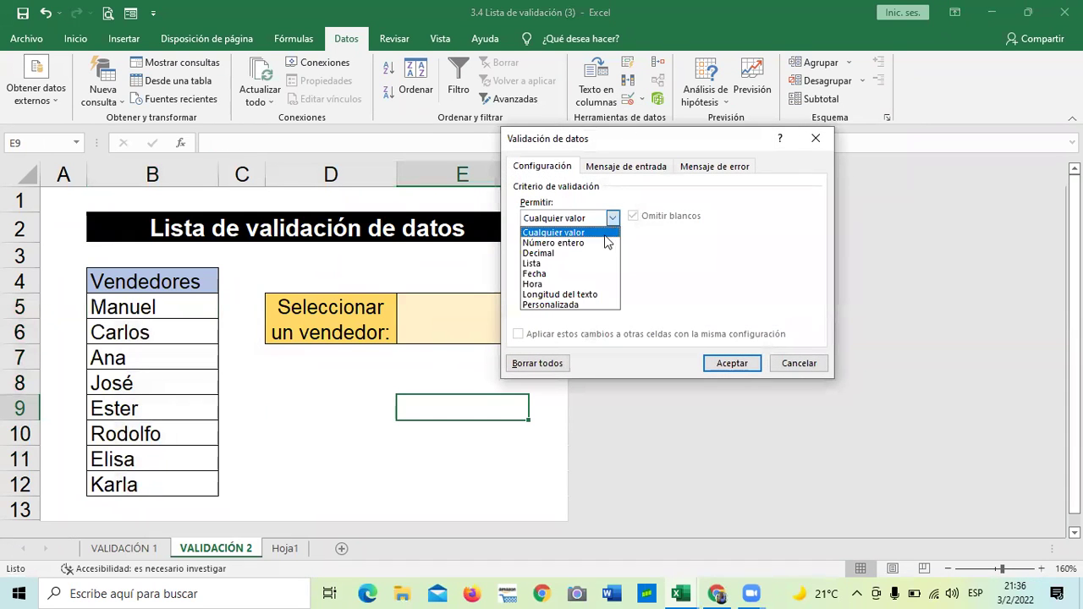
left_click(566, 263)
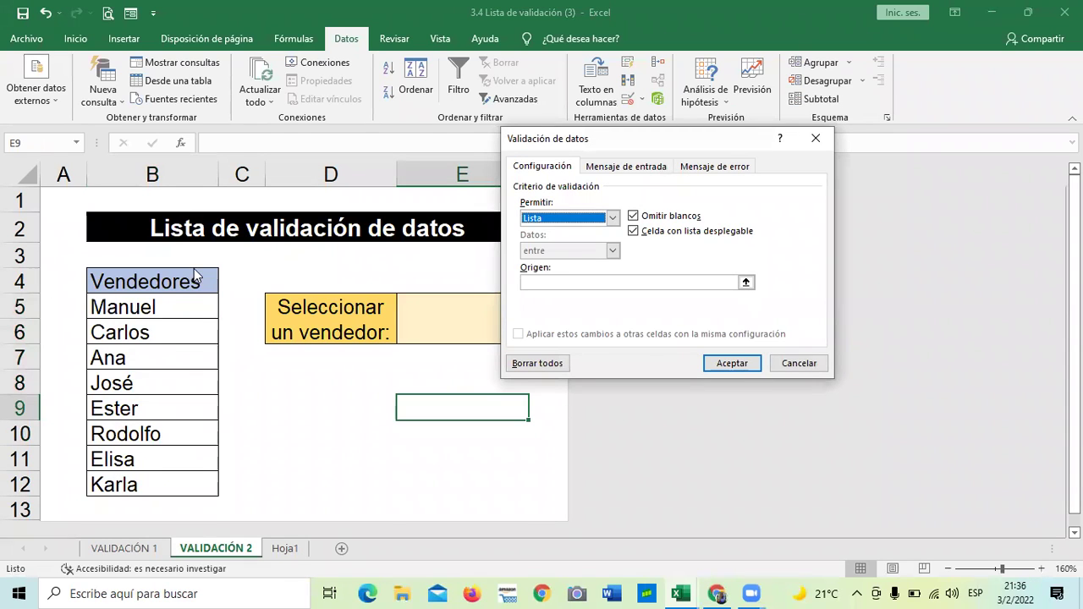
left_click_drag(683, 144, 669, 122)
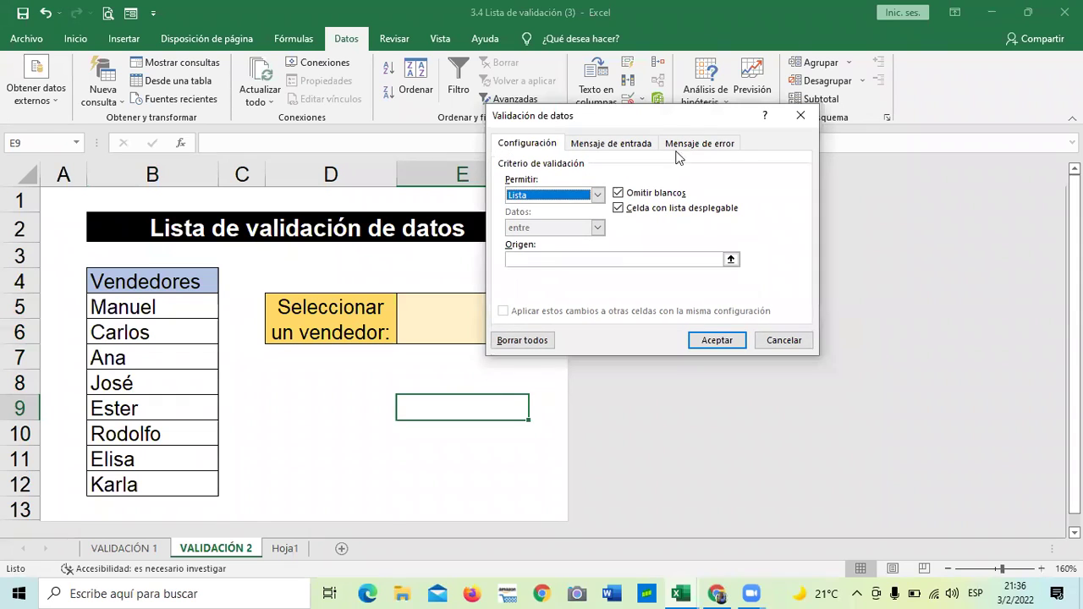
left_click(730, 259)
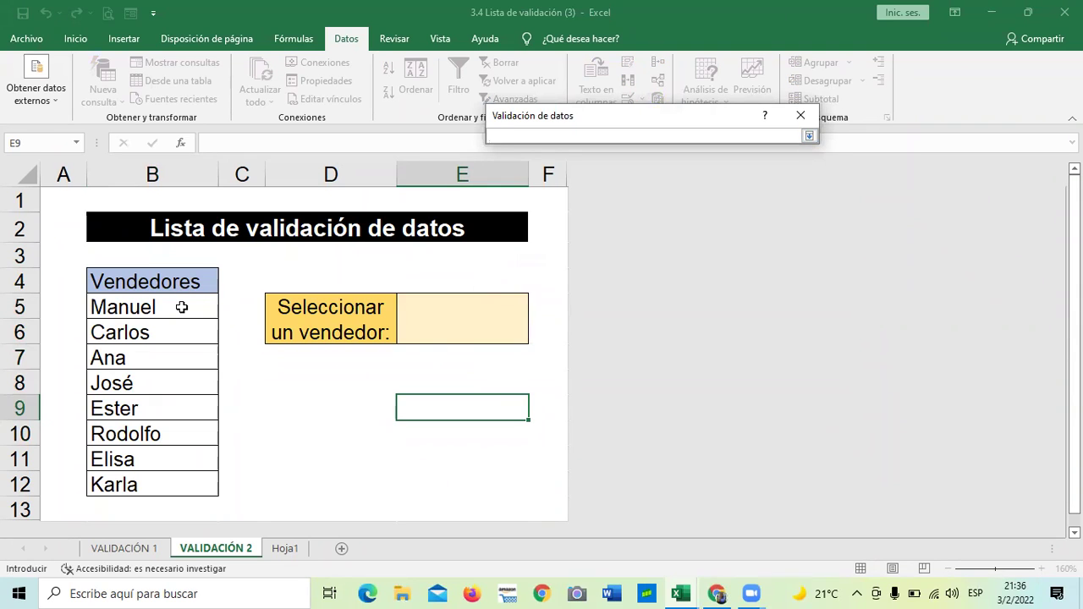
left_click_drag(196, 305, 180, 489)
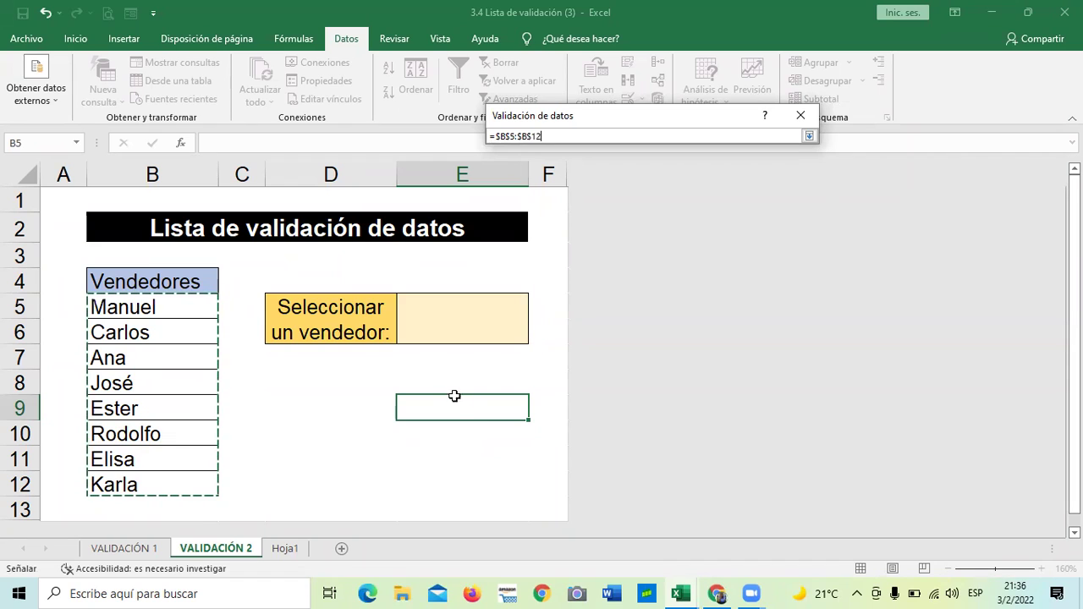
left_click(810, 135)
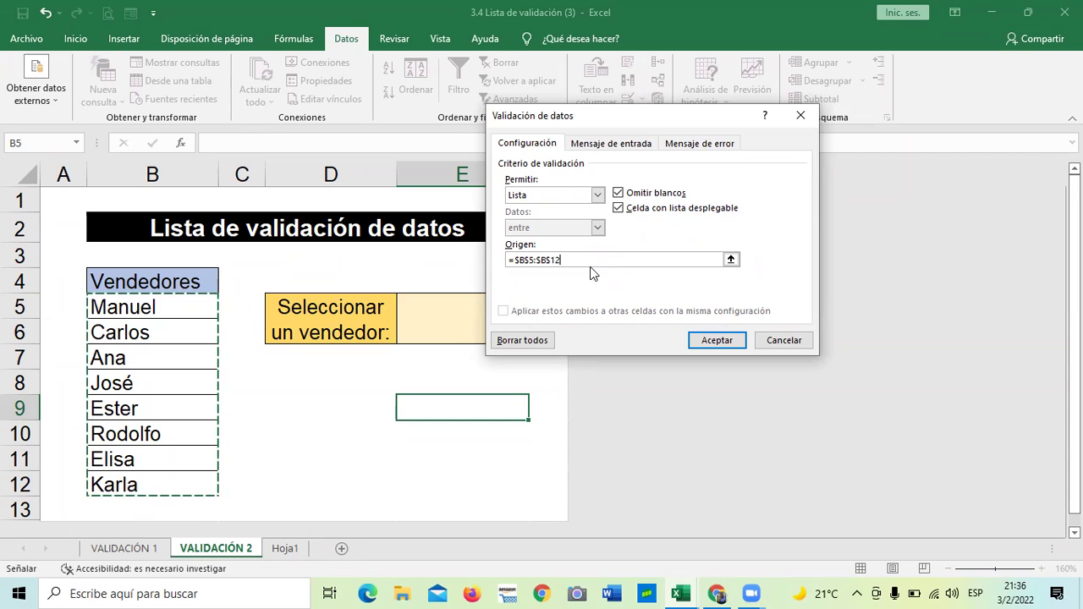
left_click(694, 350)
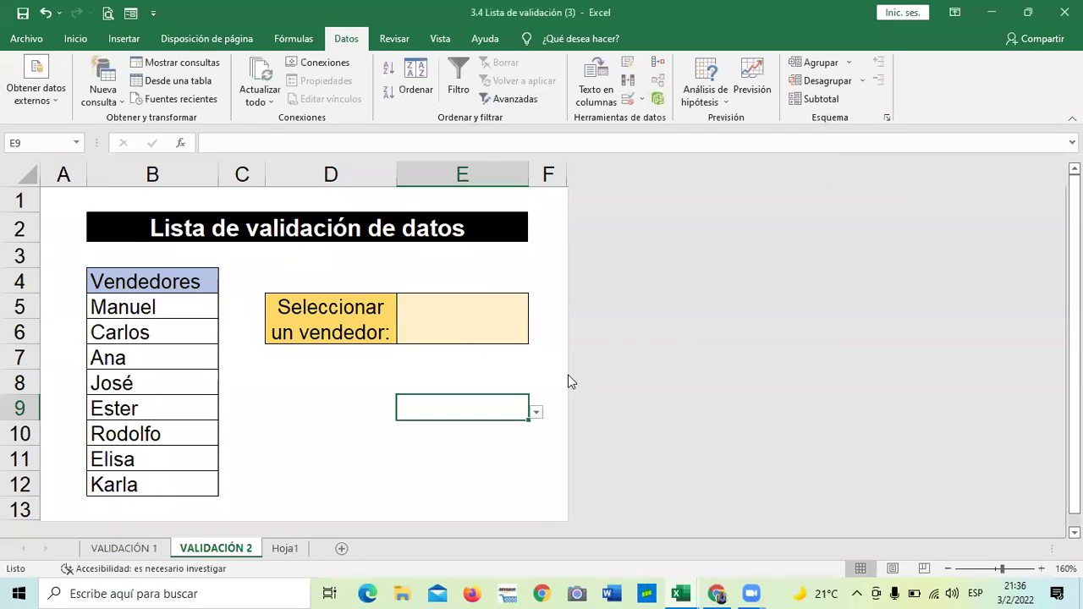
left_click(479, 472)
left_click(489, 422)
left_click(499, 406)
left_click(499, 381)
left_click(491, 414)
left_click(489, 431)
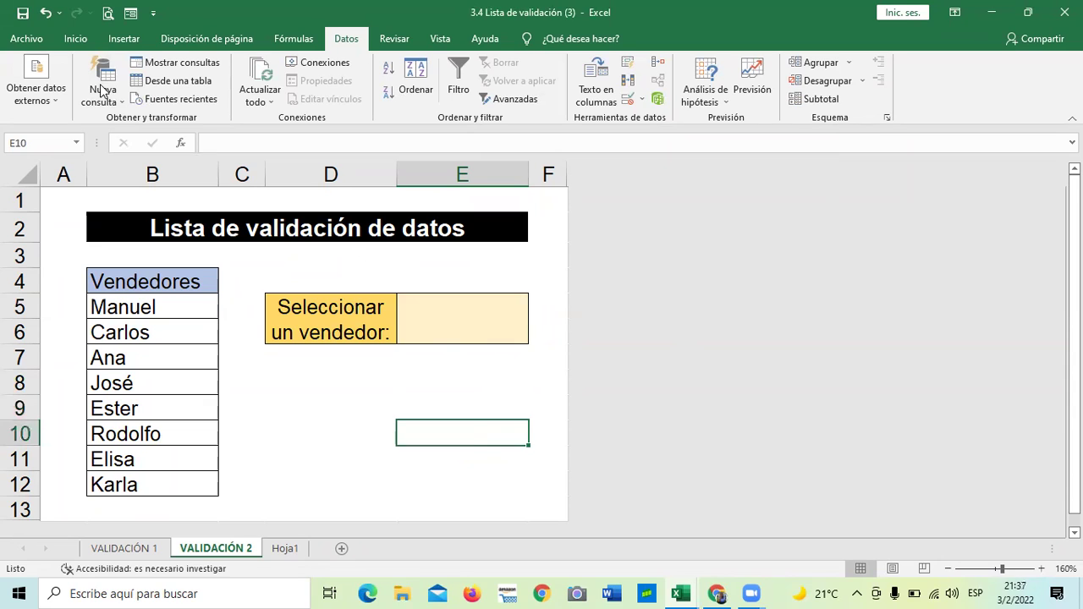
Step: Clear all data validation settings from cell E9
left_click(481, 461)
left_click(475, 415)
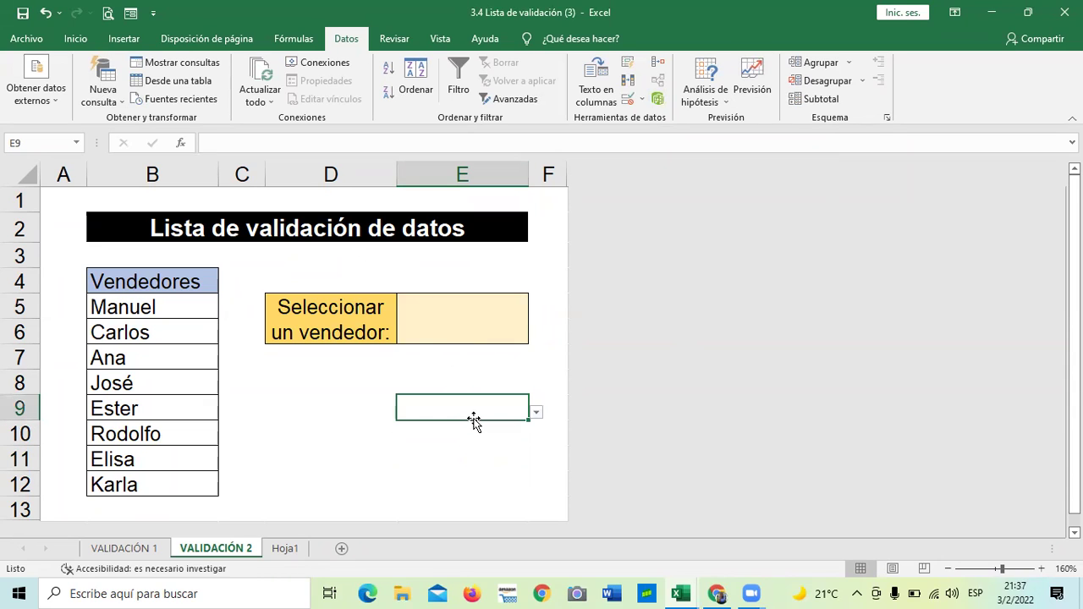
left_click(628, 99)
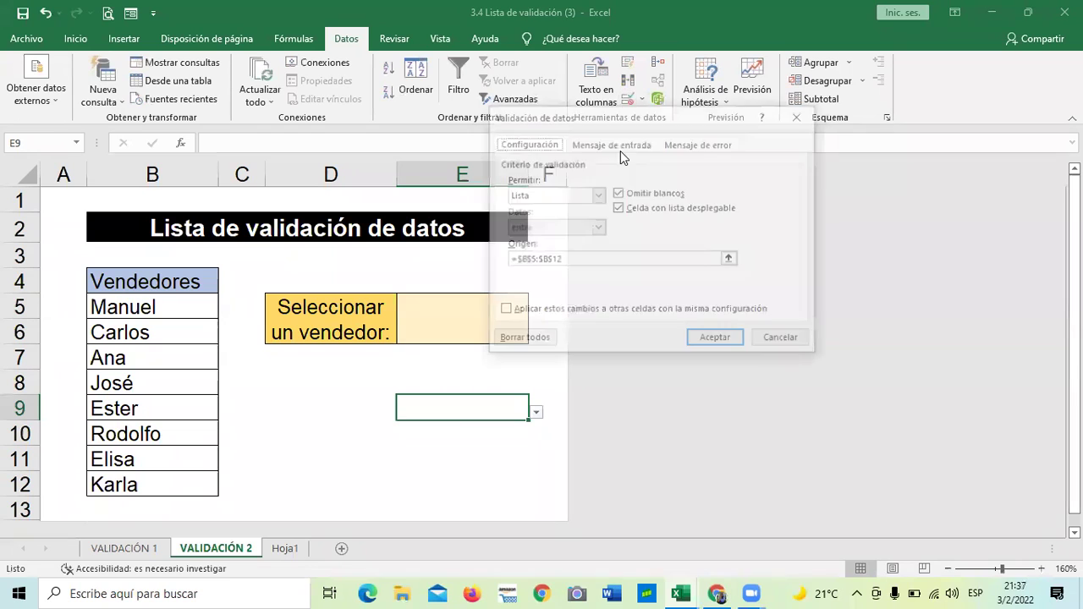
left_click(522, 340)
left_click(717, 340)
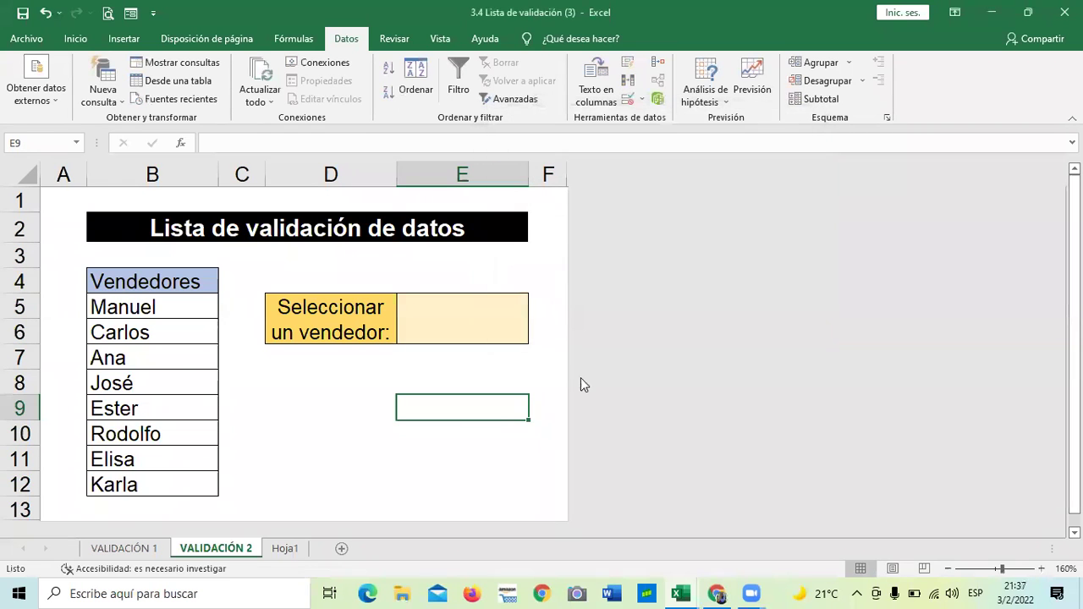
left_click_drag(474, 457, 474, 484)
left_click(476, 423)
left_click(476, 331)
left_click(477, 447)
left_click(471, 313)
left_click(469, 435)
Step: Apply a Lista validation rule to the seller selection cell E5 with the Vendedores names, =$B$5:$B$12, as its source
left_click(496, 310)
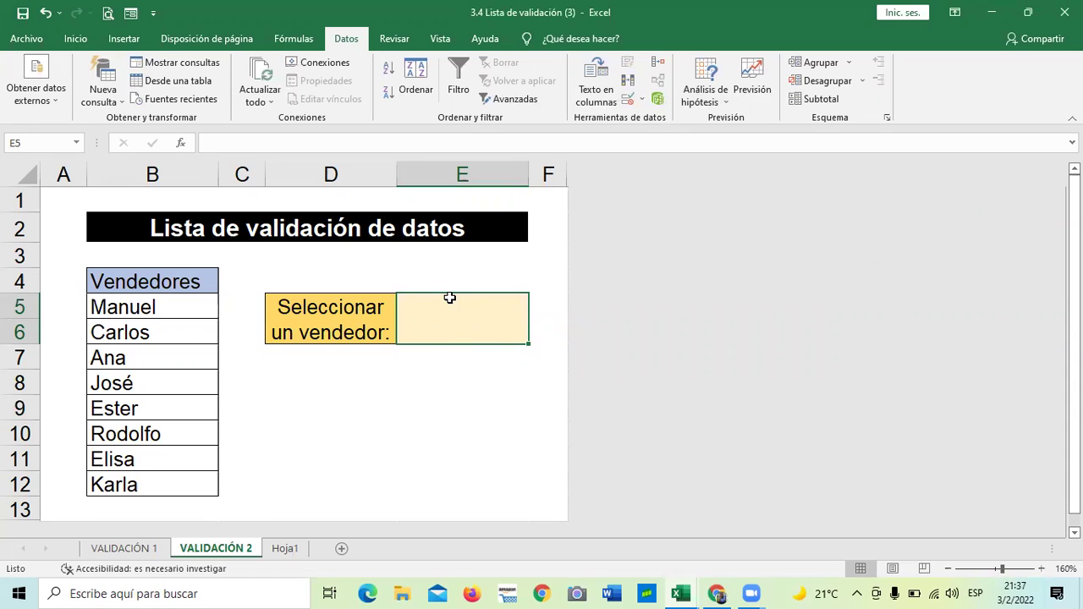
left_click(629, 99)
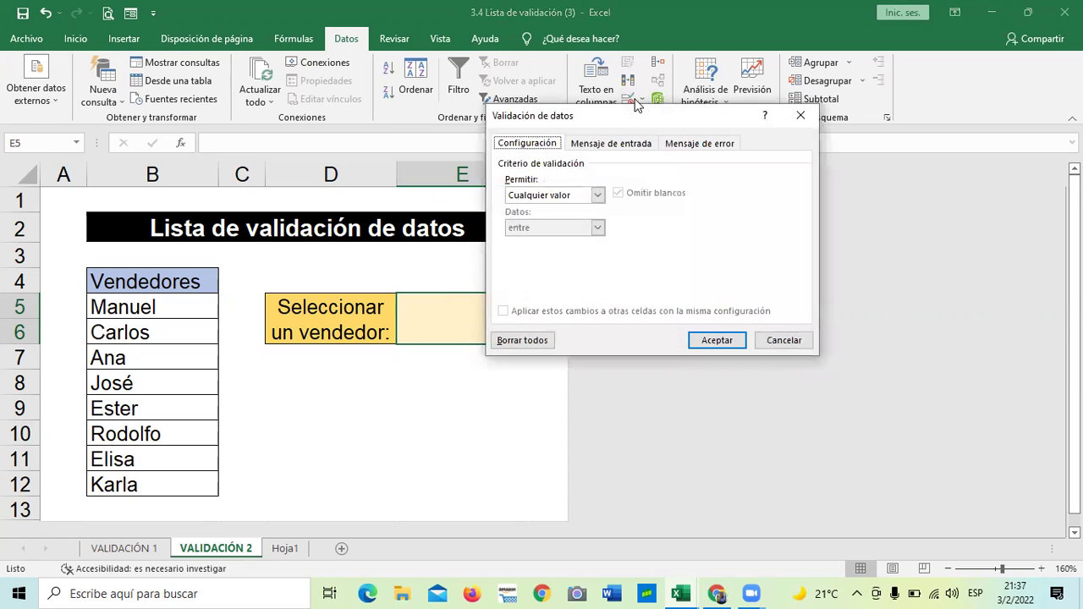
left_click(598, 195)
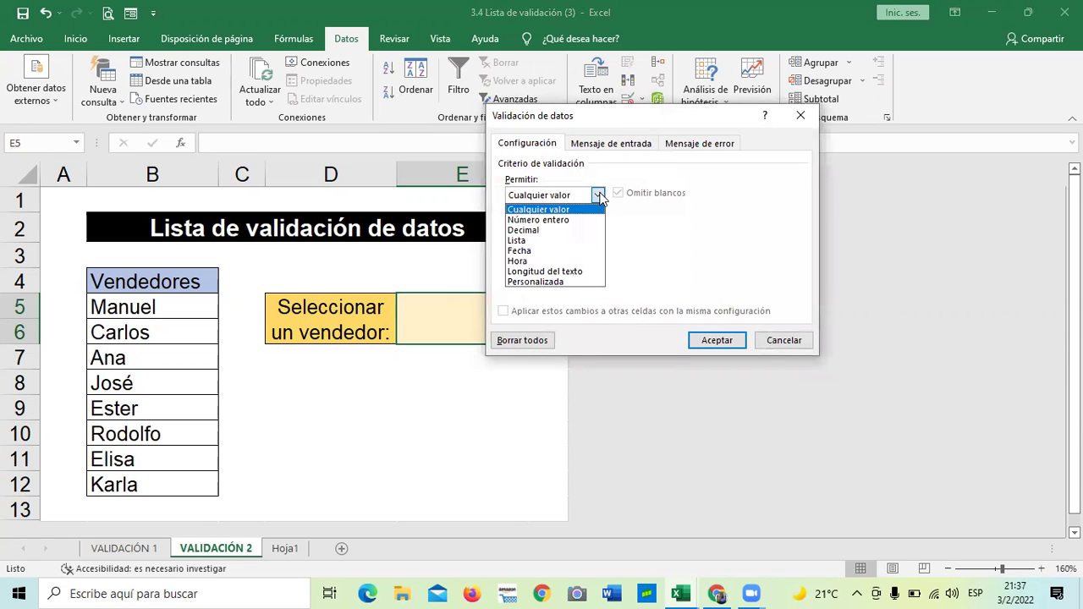
left_click(538, 241)
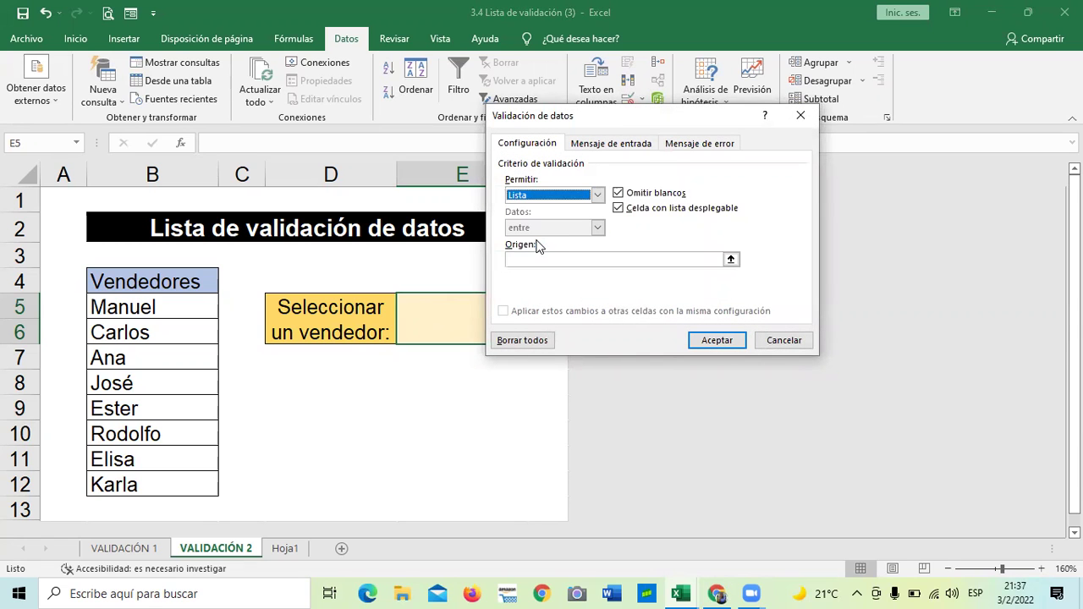
left_click(730, 259)
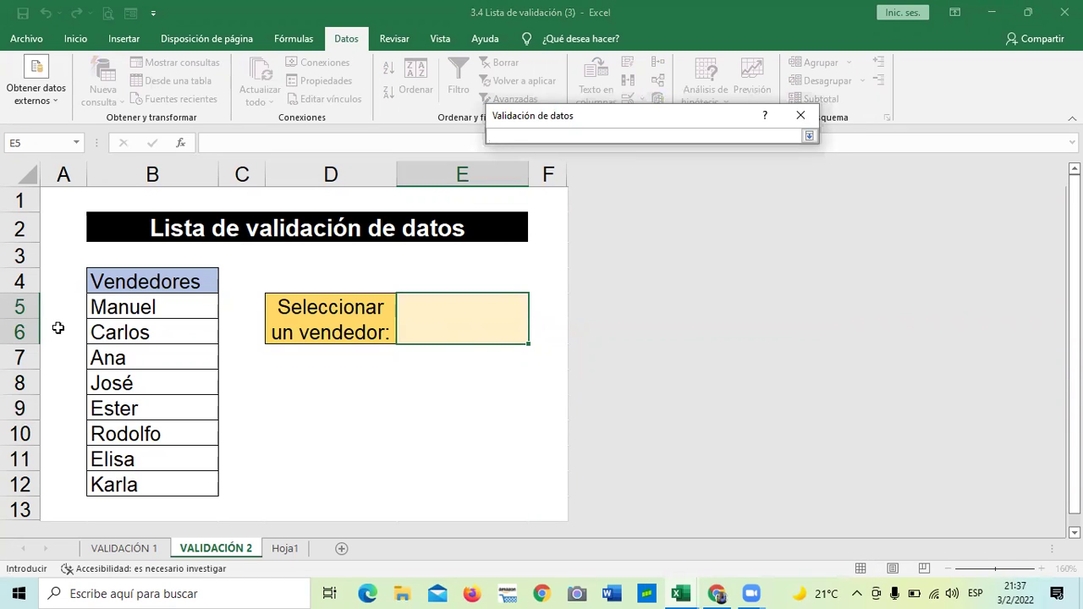
left_click_drag(162, 303, 160, 481)
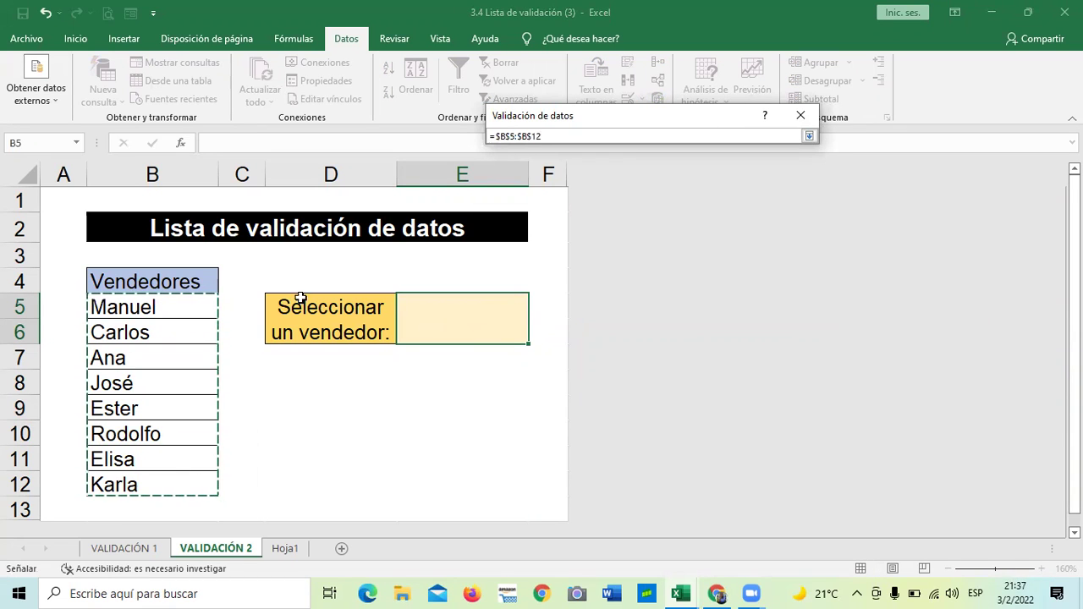
left_click(809, 136)
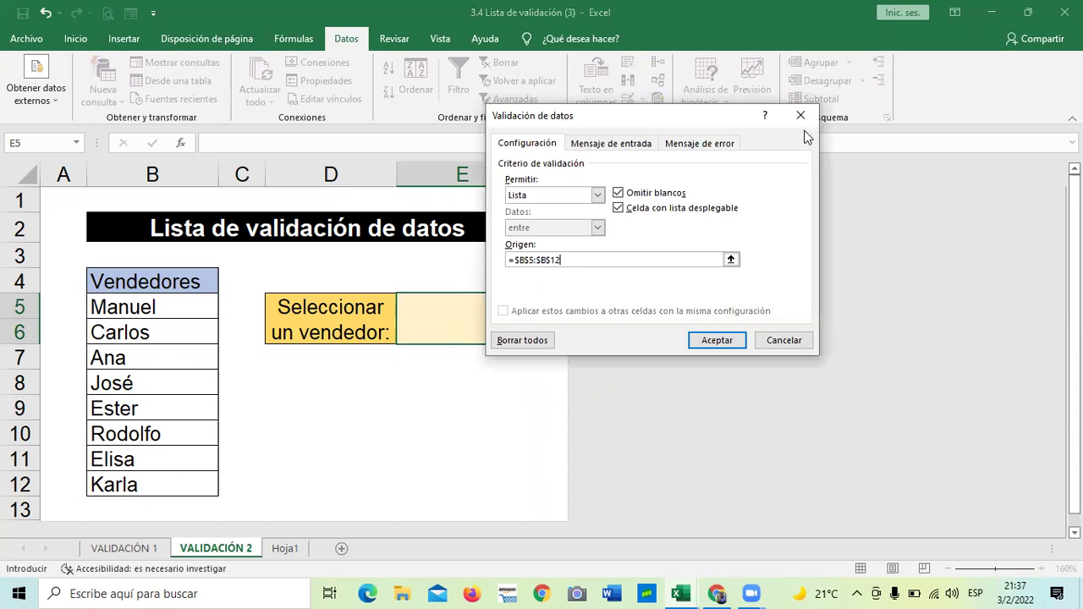
left_click(717, 340)
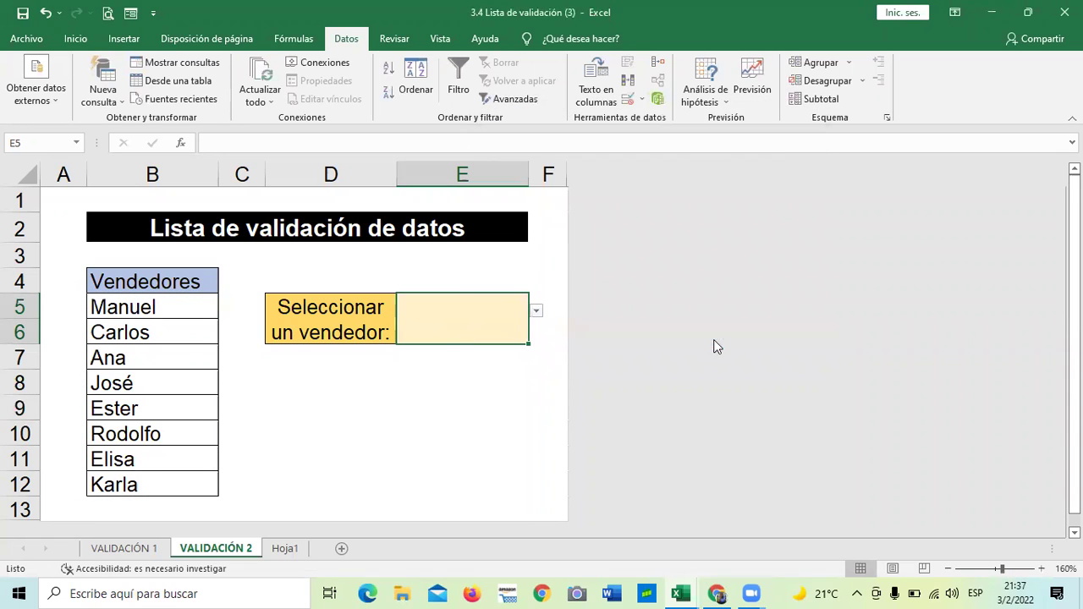
Step: Test the seller drop-down list in E5 by choosing the second, the sixth and finally the last seller
left_click(487, 456)
left_click(524, 313)
left_click(536, 311)
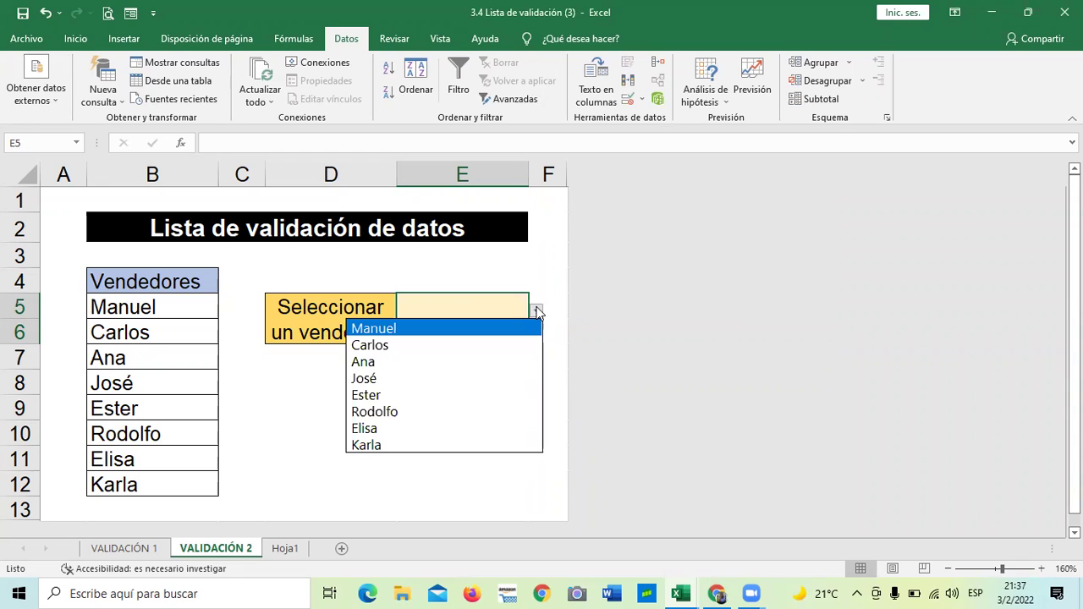
left_click(414, 347)
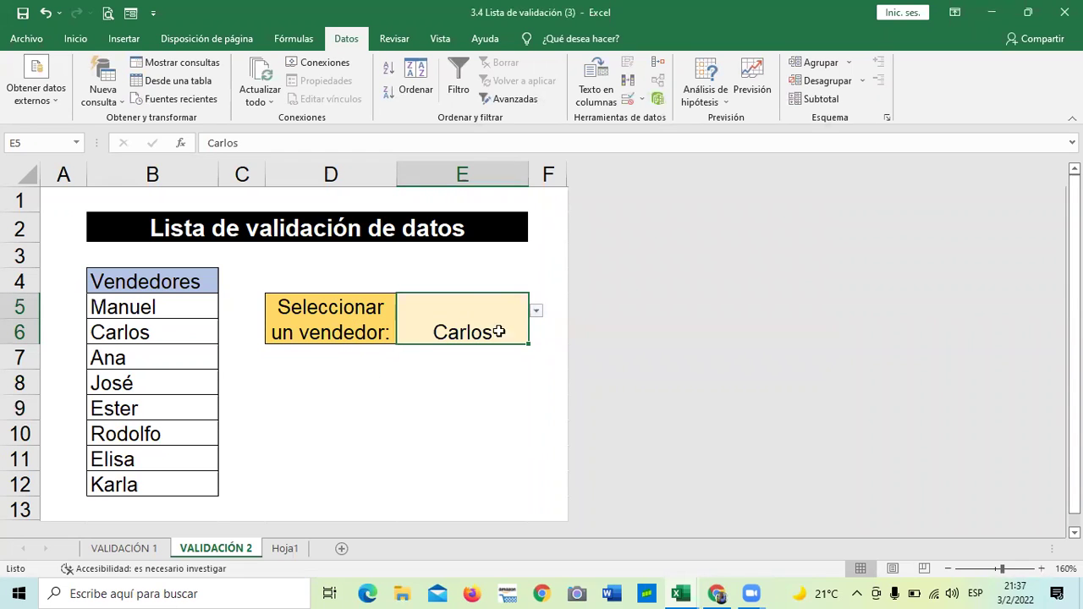
left_click(536, 312)
left_click(416, 412)
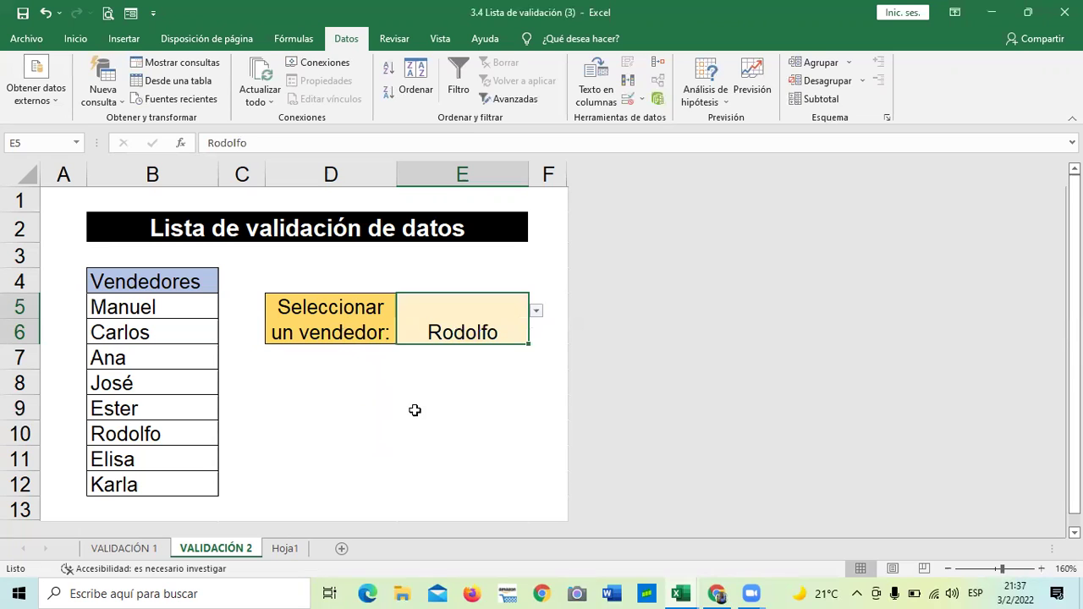
left_click(356, 433)
left_click(498, 332)
left_click(537, 312)
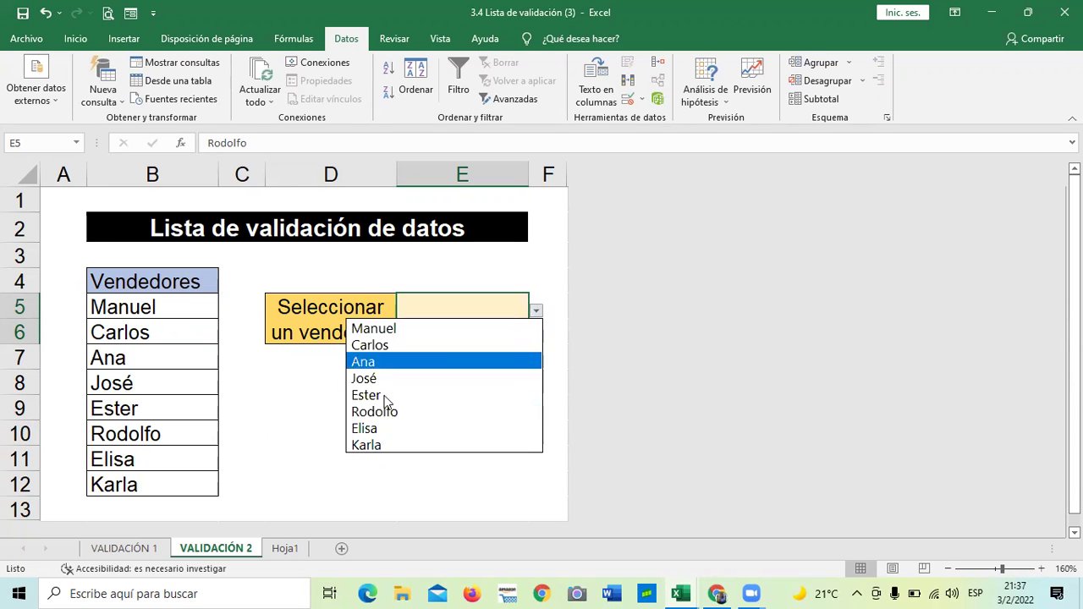
left_click(382, 446)
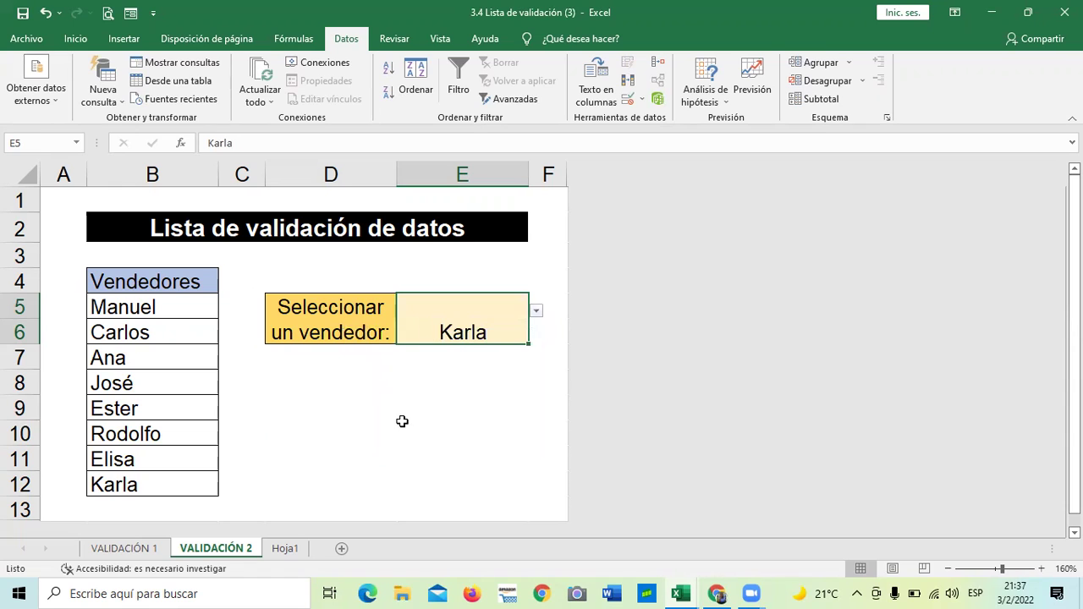
Step: Choose the first, the fourth and finally the sixth seller from the drop-down list in E5
left_click(537, 312)
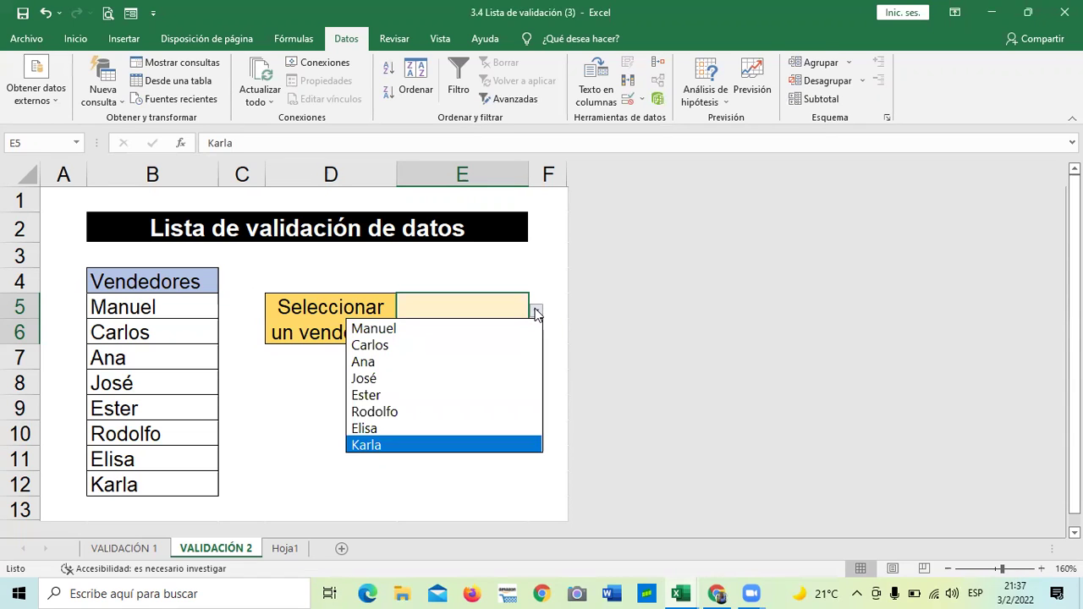
left_click(428, 330)
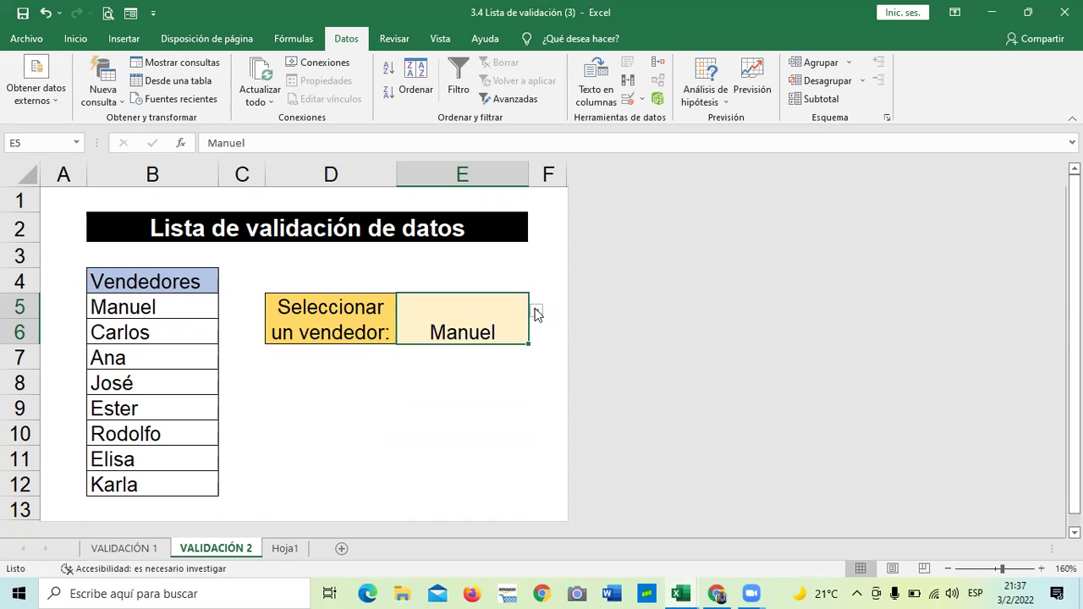
left_click(537, 314)
left_click(380, 378)
left_click(364, 452)
left_click(525, 326)
left_click(537, 312)
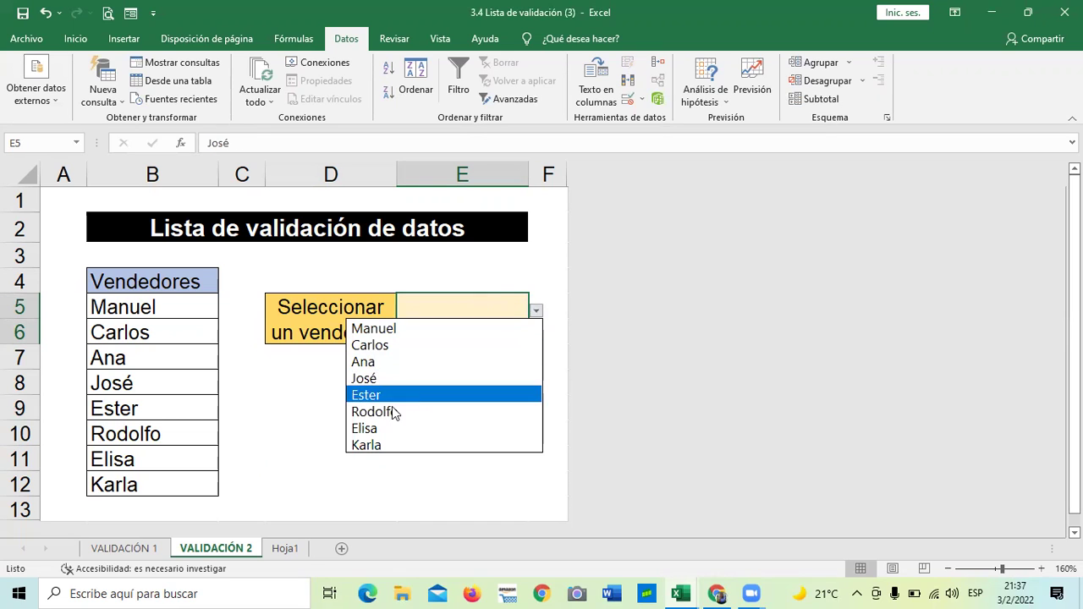
left_click(423, 412)
left_click(456, 424)
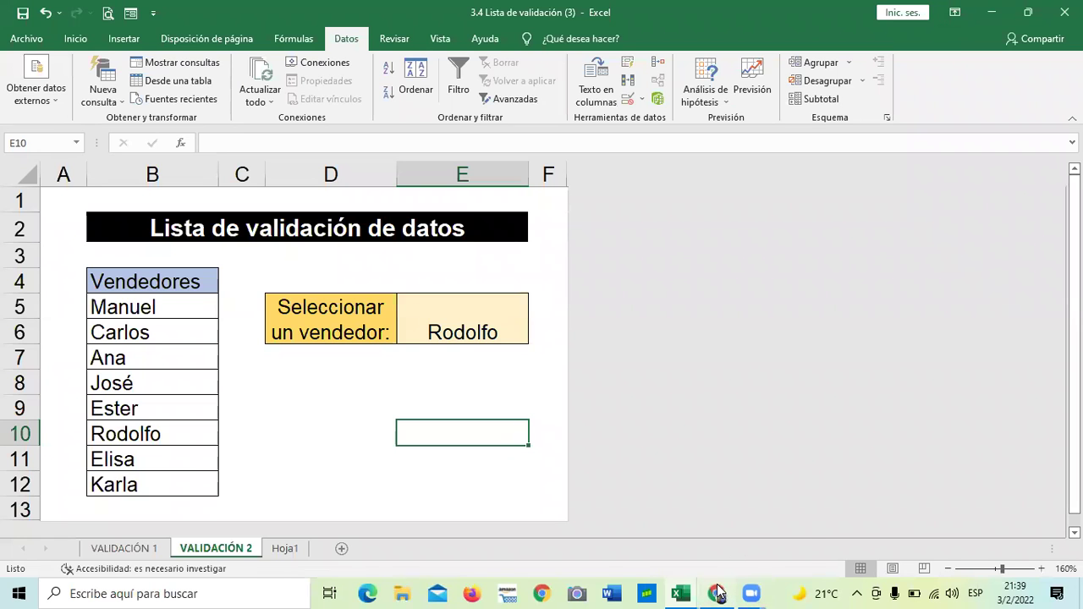
Step: Switch to the course website in Chrome and review the student's course progress page with its grade chart
mouse_move(718, 593)
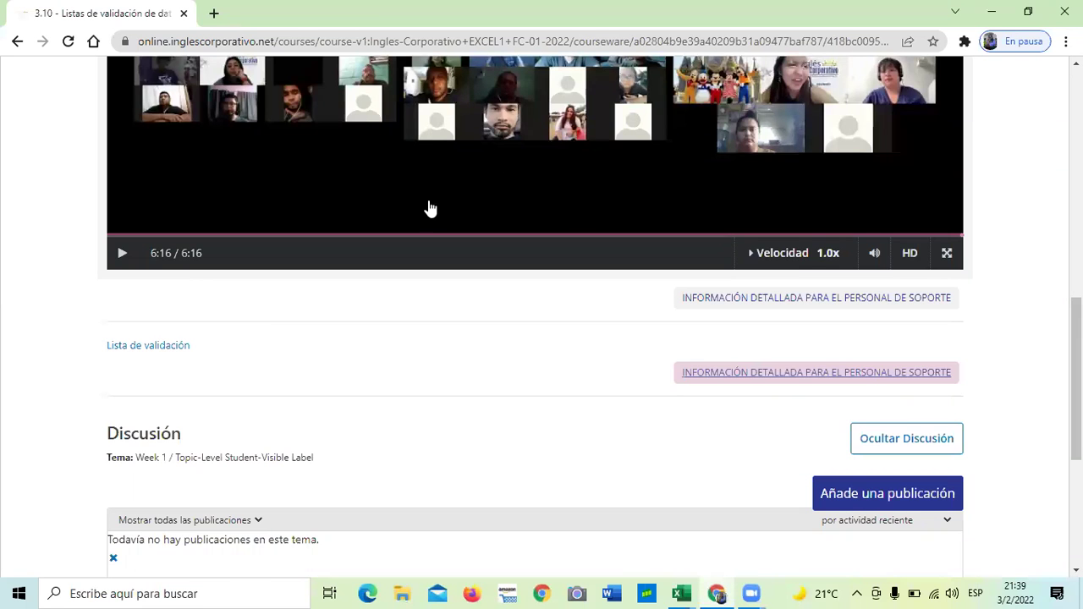
scroll(429, 208, "up", 8)
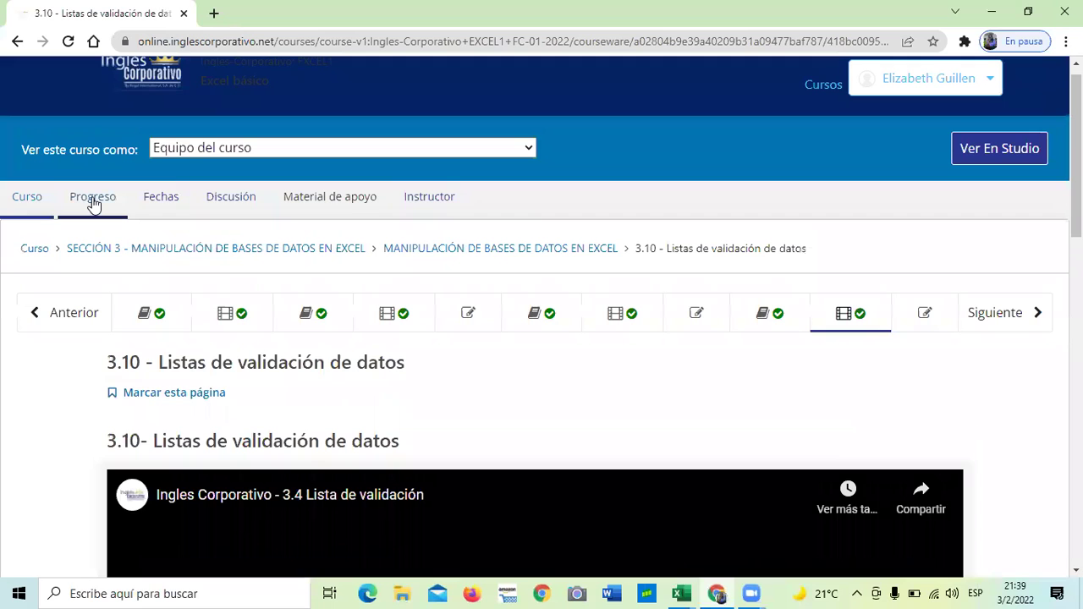
left_click(93, 203)
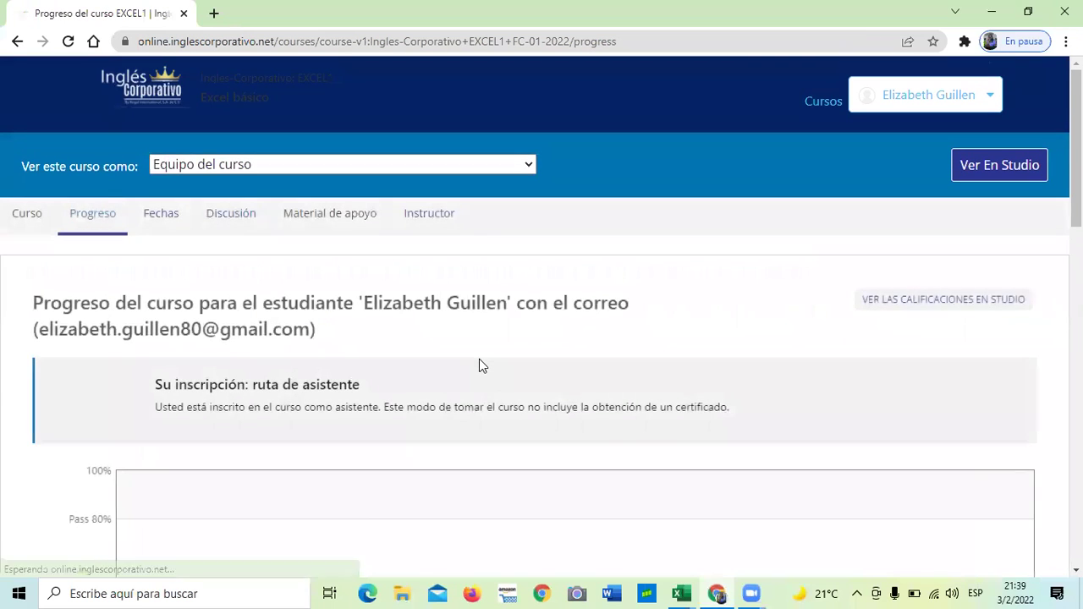
scroll(479, 365, "down", 2)
scroll(336, 397, "up", 2)
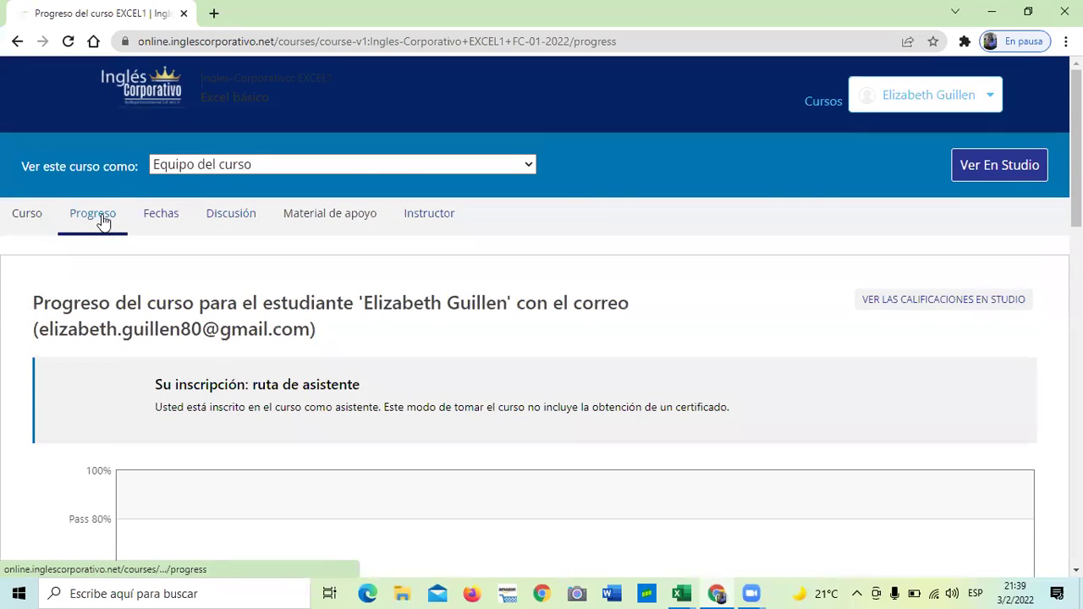
scroll(438, 384, "down", 3)
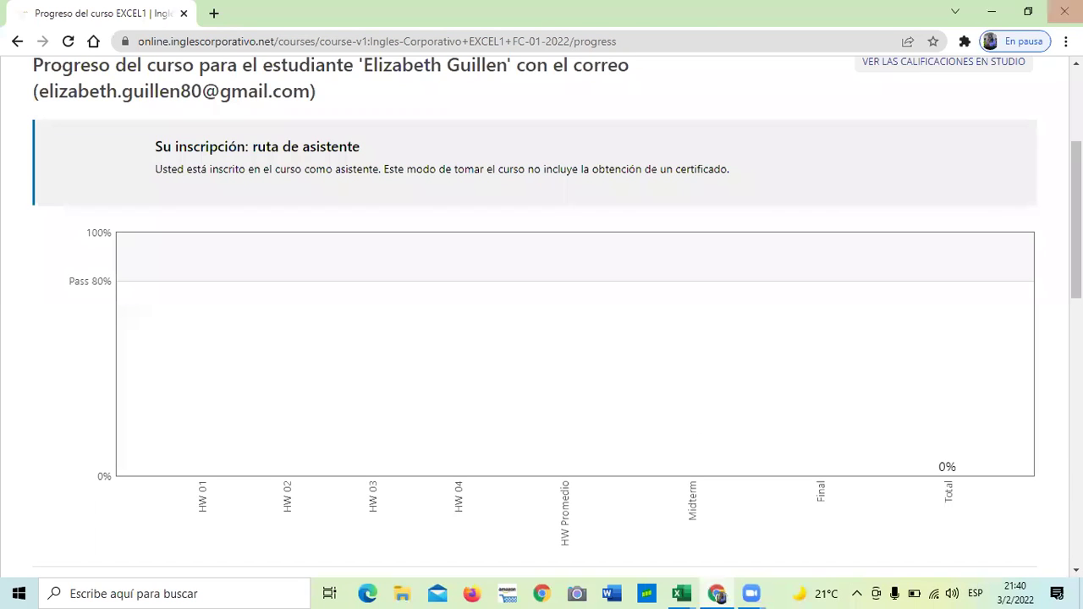
scroll(100, 279, "up", 2)
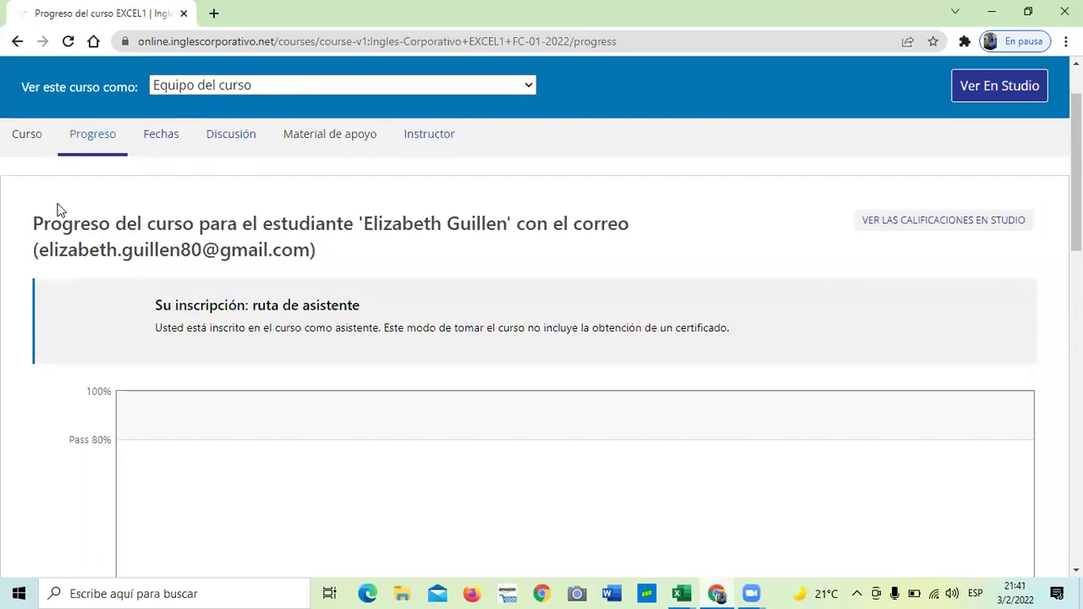
Step: Open the Excel básico course outline, expand Sección 3 and examine the homework and exam entries of Secciones 3 and 4
left_click(36, 141)
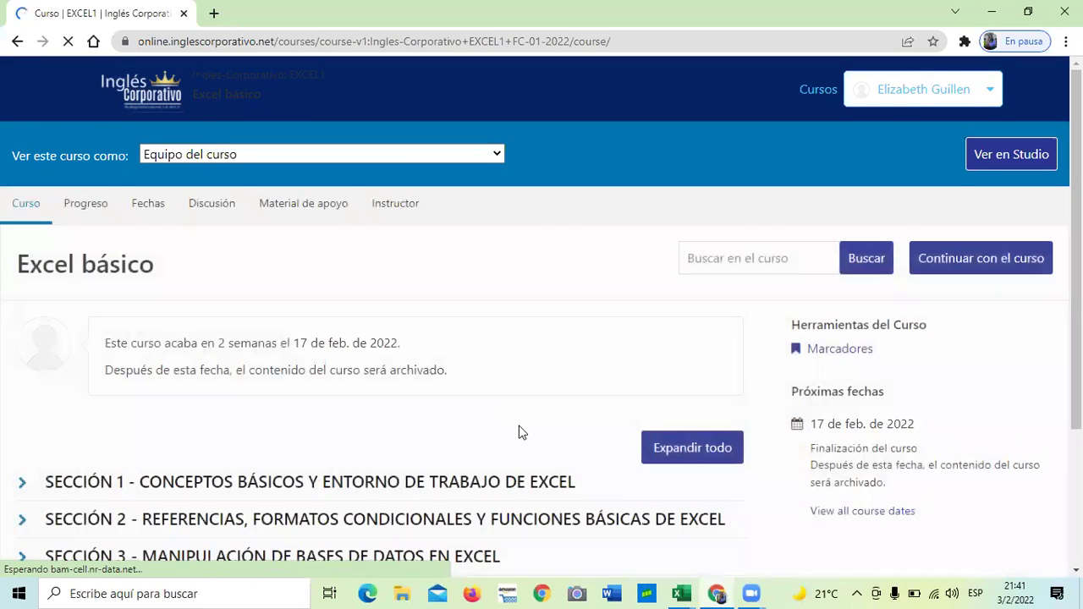
scroll(520, 431, "down", 2)
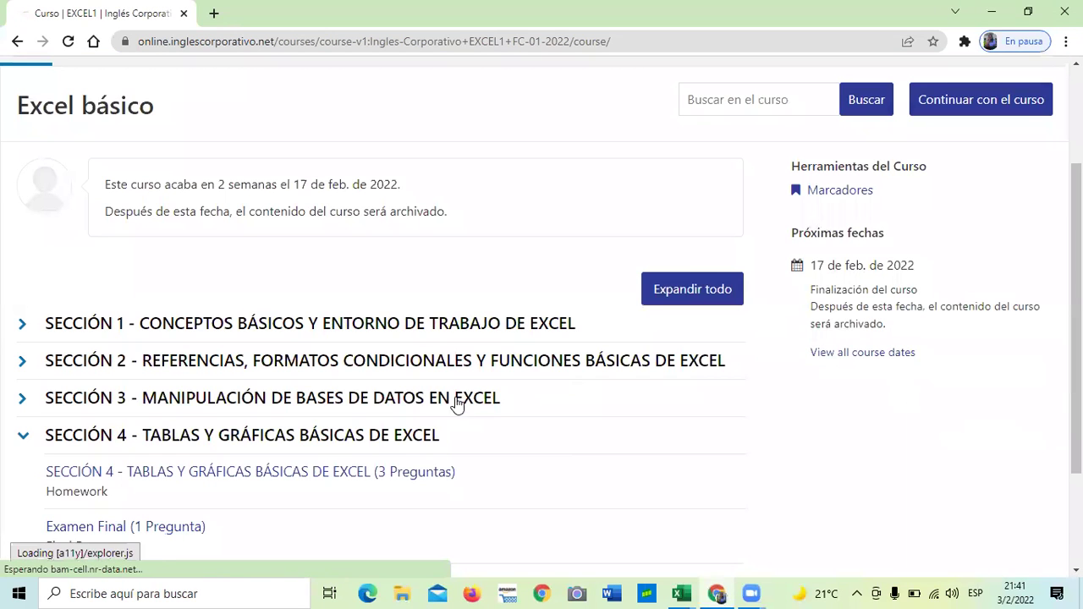
left_click(454, 402)
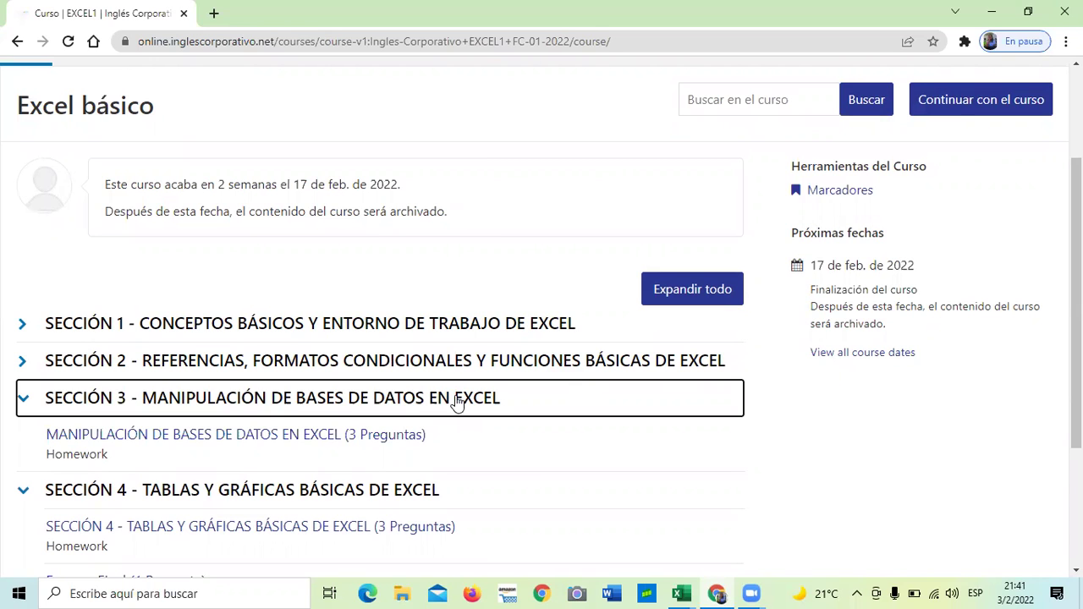
scroll(438, 372, "down", 2)
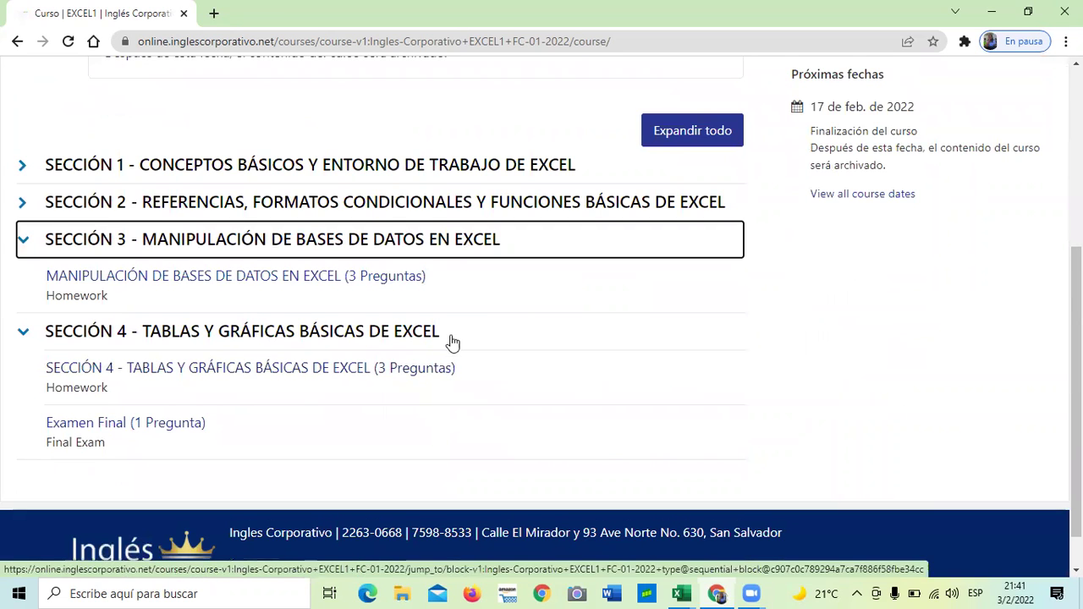
scroll(464, 333, "up", 1)
scroll(478, 326, "up", 3)
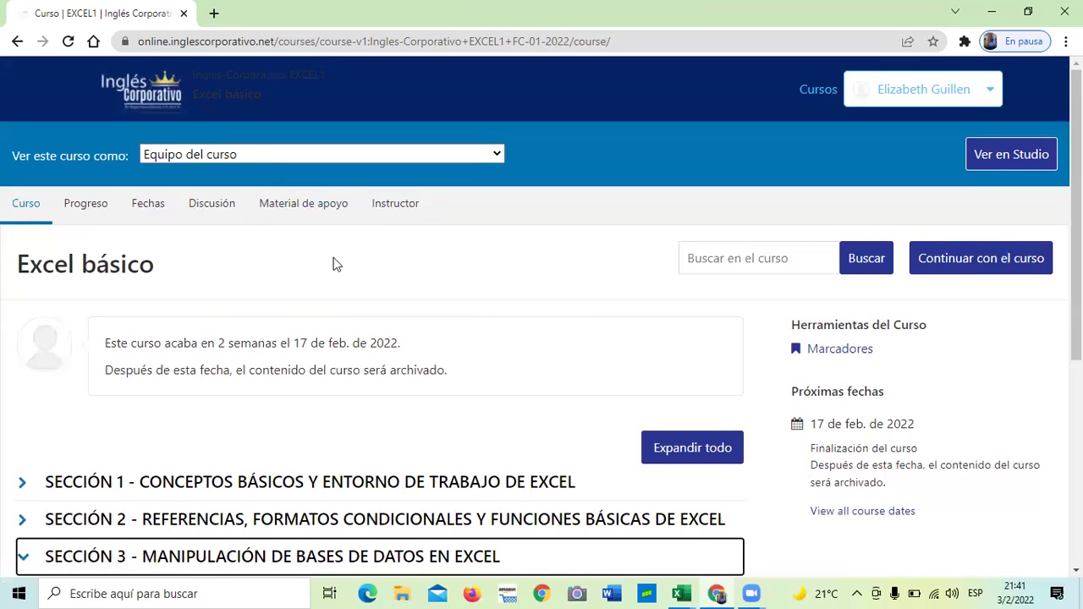
scroll(344, 256, "down", 1)
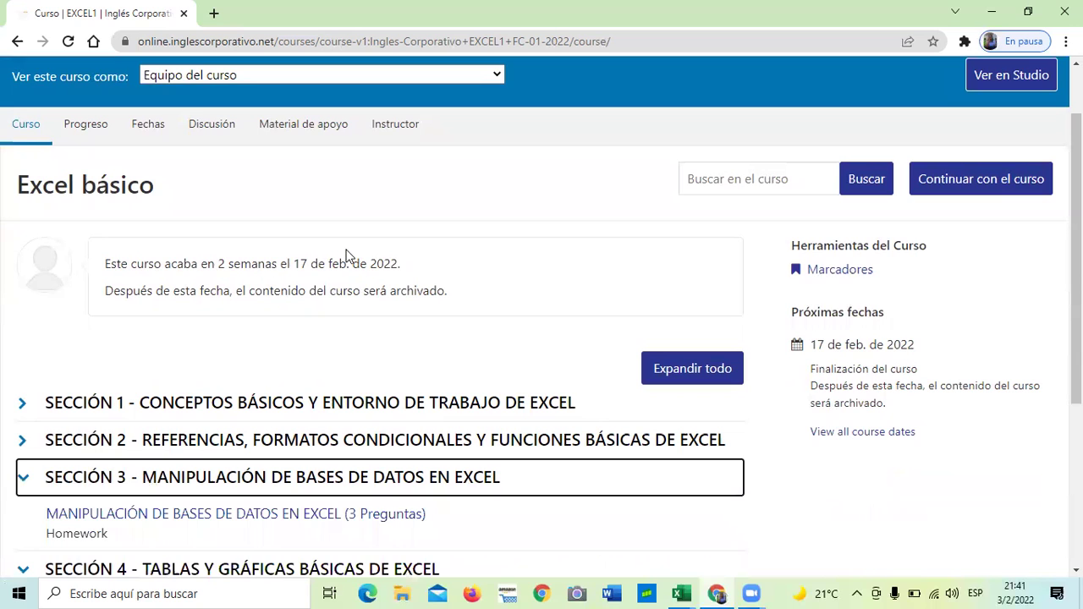
scroll(346, 256, "down", 1)
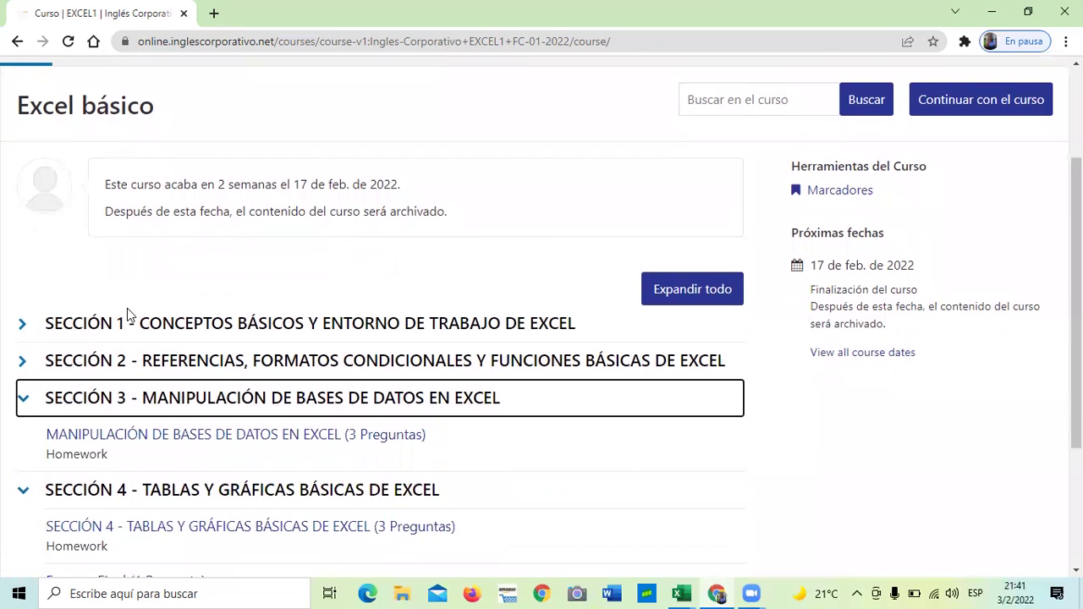
scroll(640, 426, "down", 1)
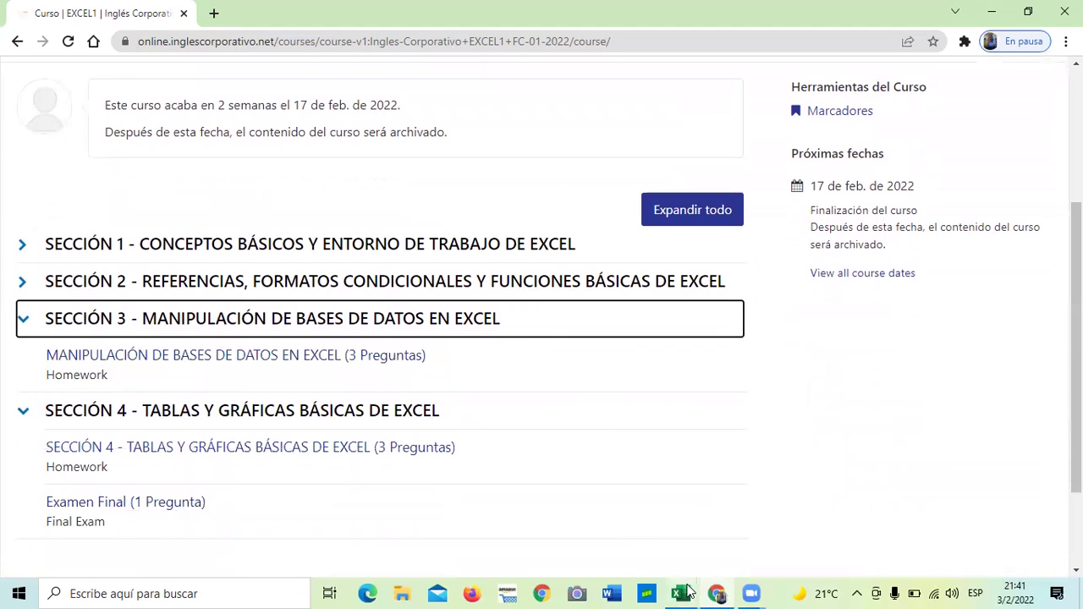
Step: Switch to the Excel workbook 3.4 Lista de validación (3)
mouse_move(688, 592)
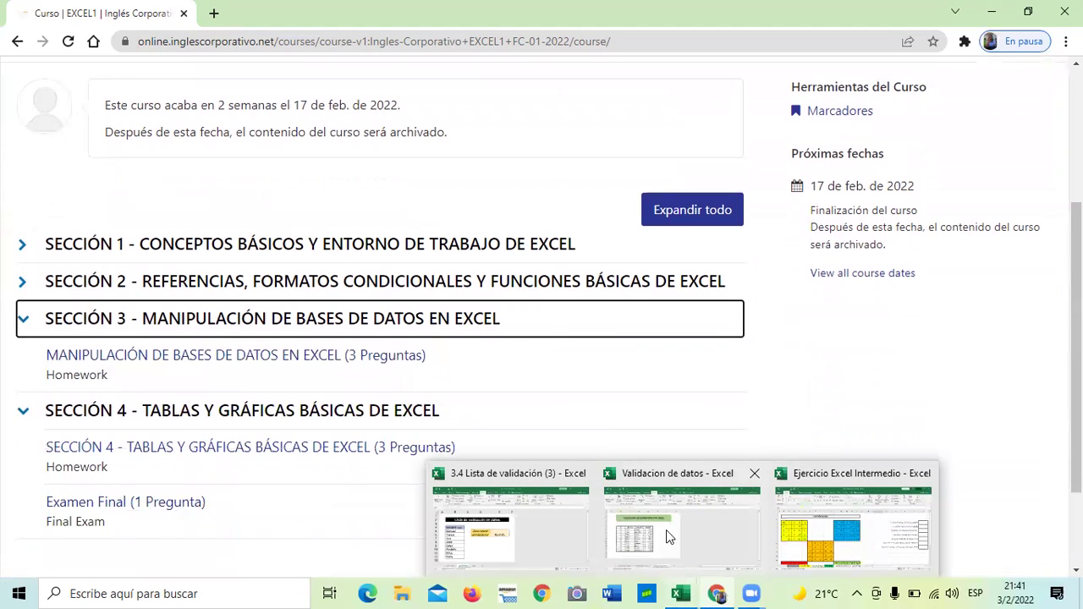
left_click(513, 540)
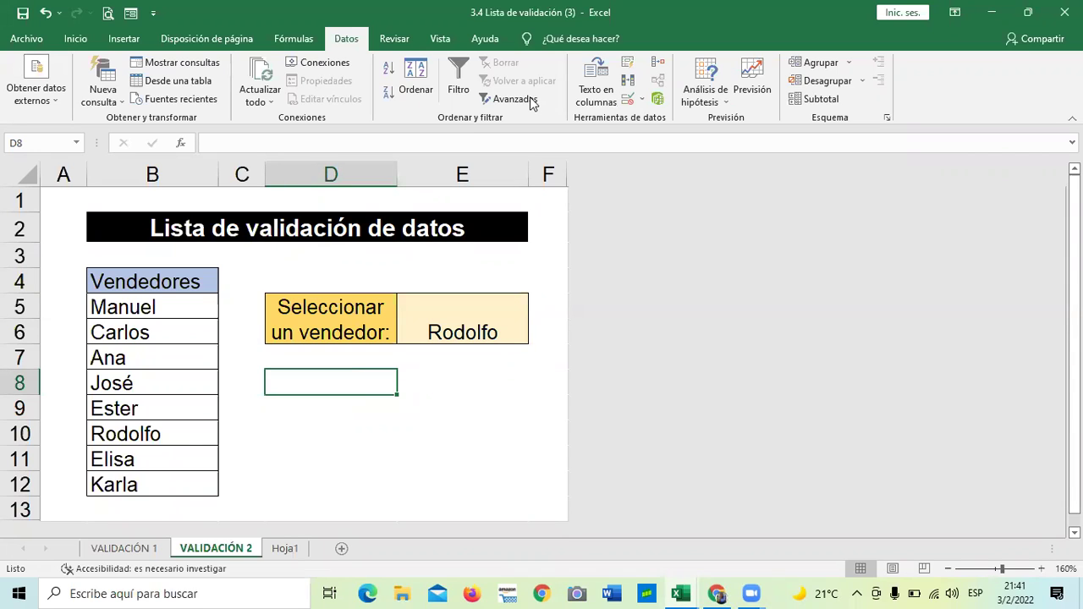
left_click(354, 442)
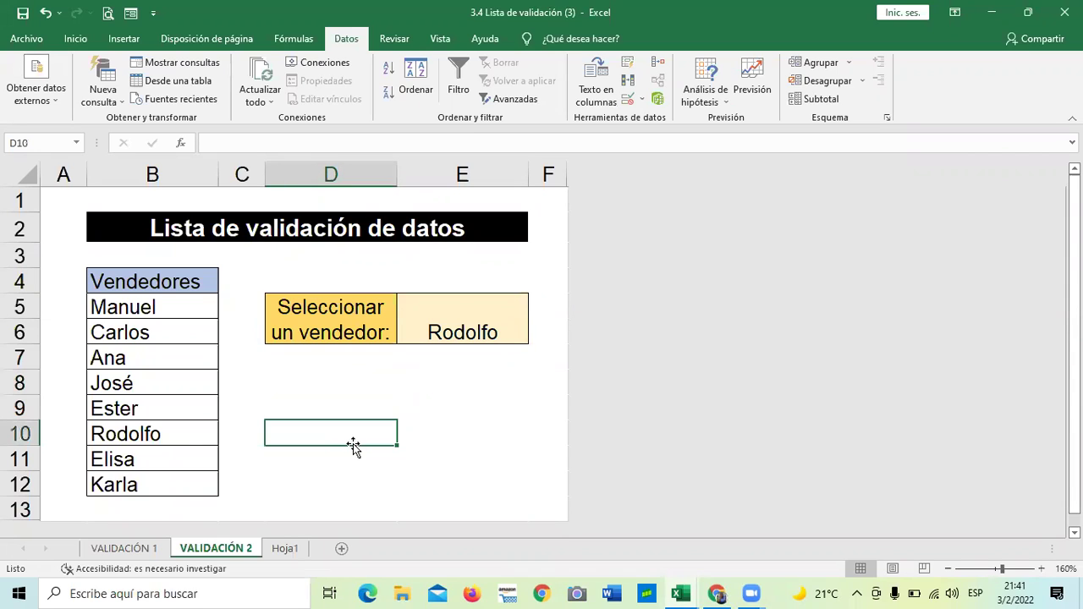
left_click(523, 425)
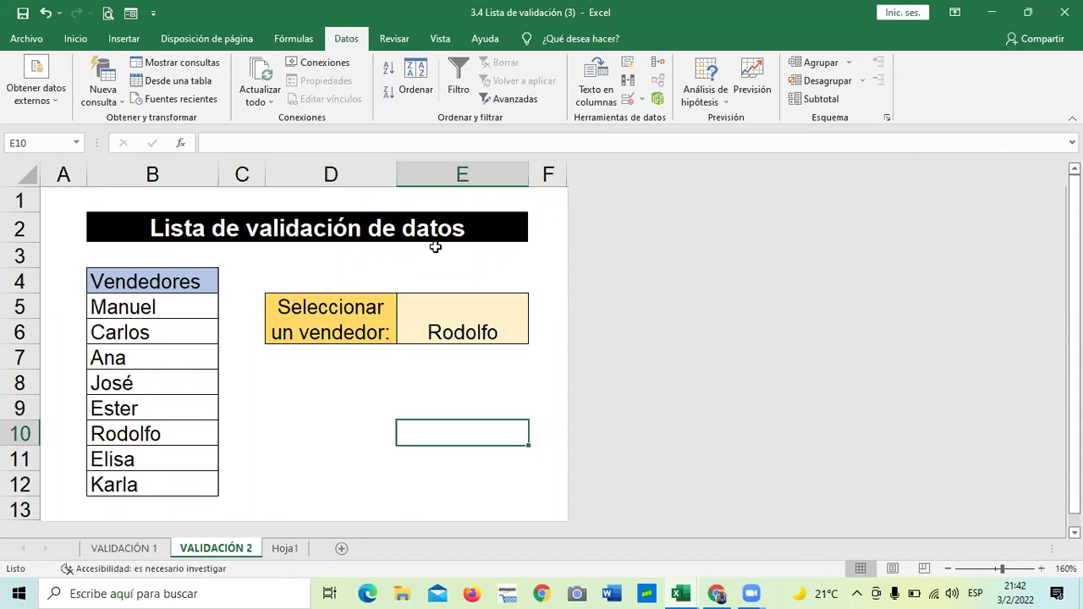
left_click(271, 410)
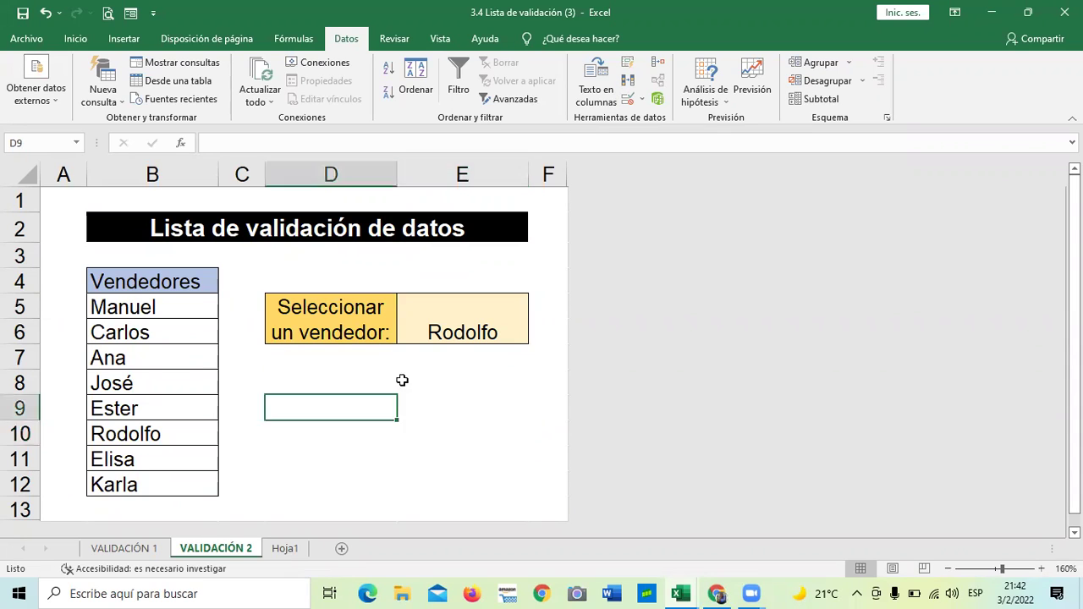
Step: Clear all data validation settings from the merged seller selection cell E5 on the VALIDACIÓN 2 sheet
left_click(457, 330)
left_click(449, 452)
left_click(465, 327)
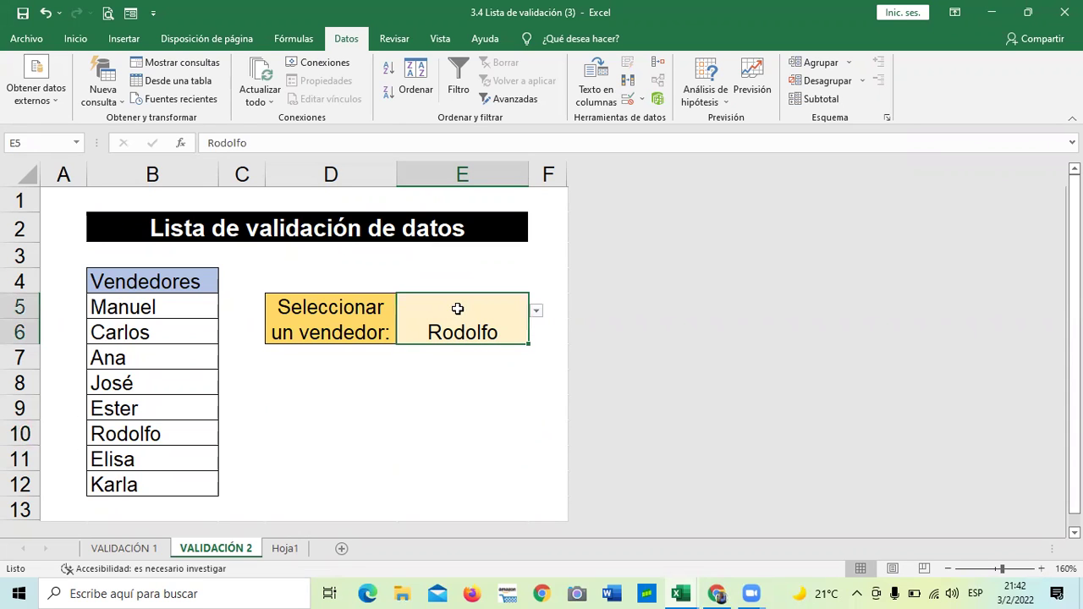
left_click(628, 99)
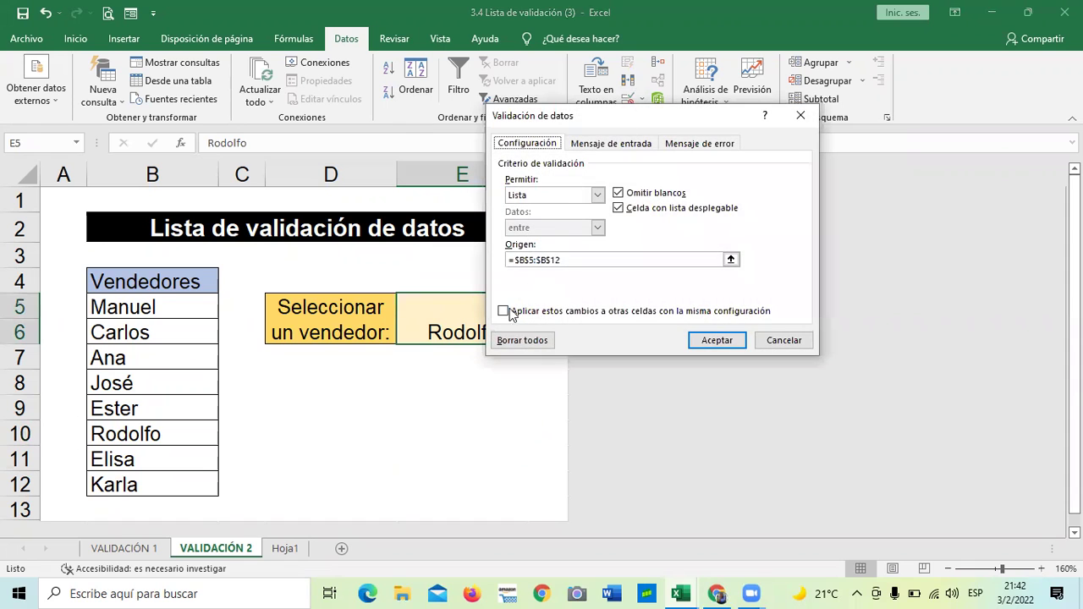
left_click(523, 340)
left_click(716, 340)
left_click(460, 433)
Step: Delete the seller name from the merged selection cell E5
left_click(436, 332)
key("BackSpace")
left_click(391, 440)
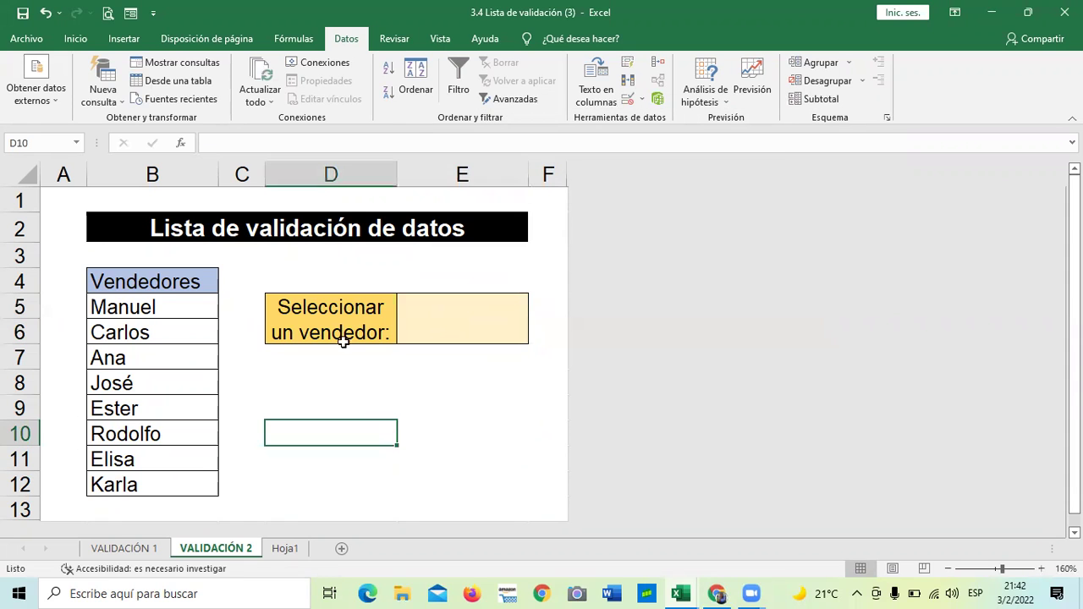
Step: Move the seller names in B5:B12 of VALIDACIÓN 2 to the Hoja1 sheet, starting at cell D5
left_click(151, 306)
left_click_drag(154, 332, 164, 476)
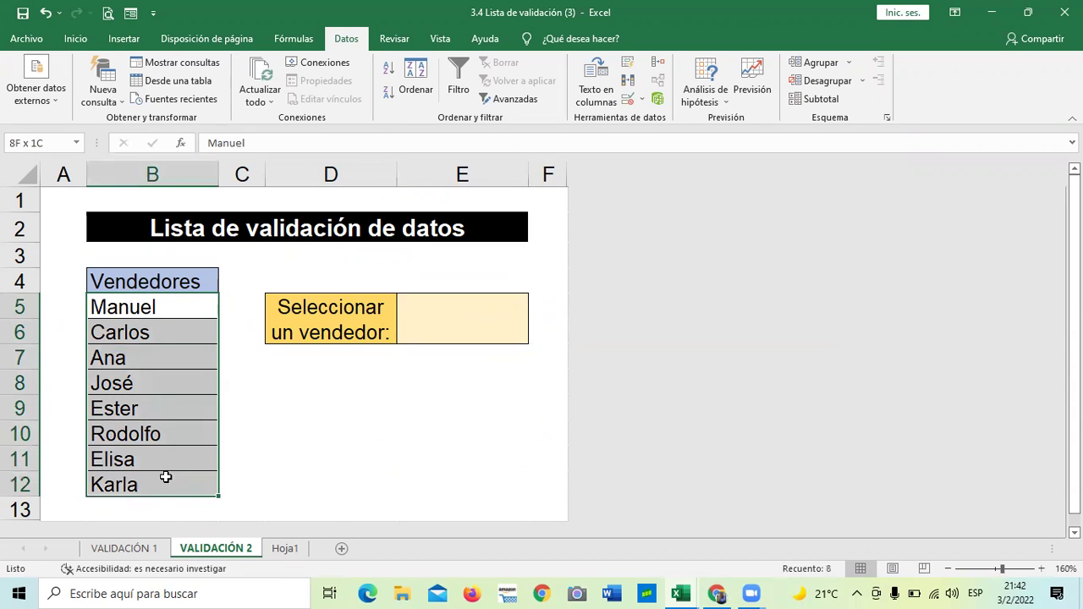
right_click(161, 343)
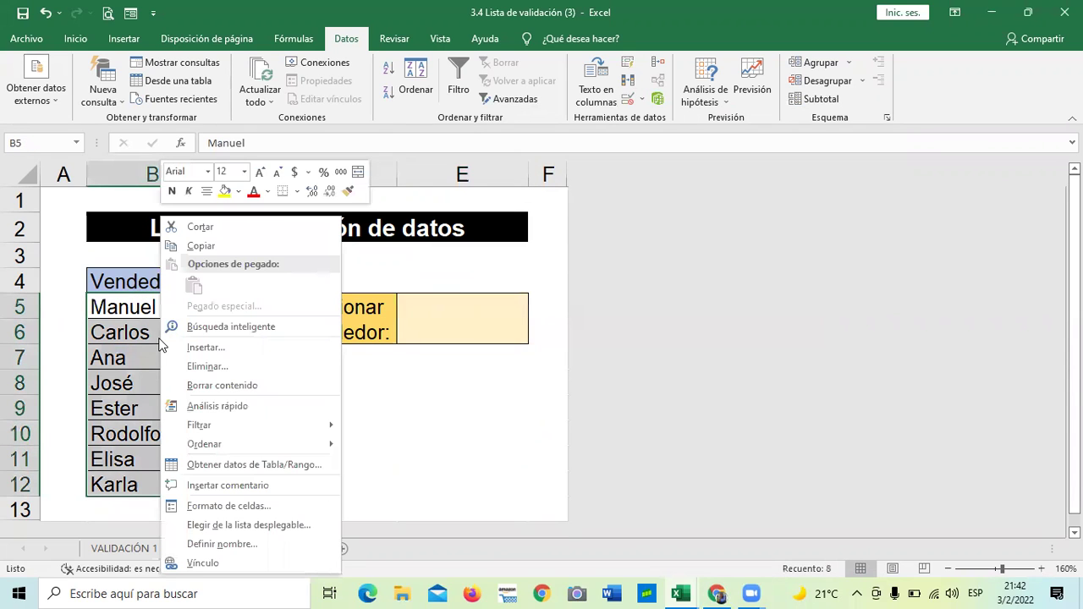
left_click(201, 226)
left_click(283, 549)
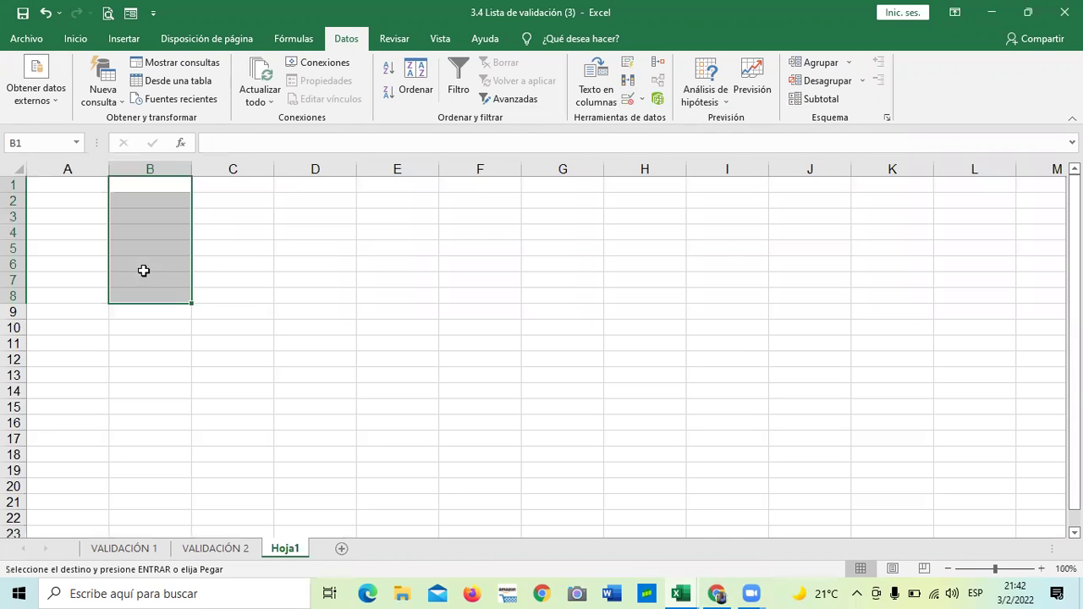
left_click(288, 250)
key("Return")
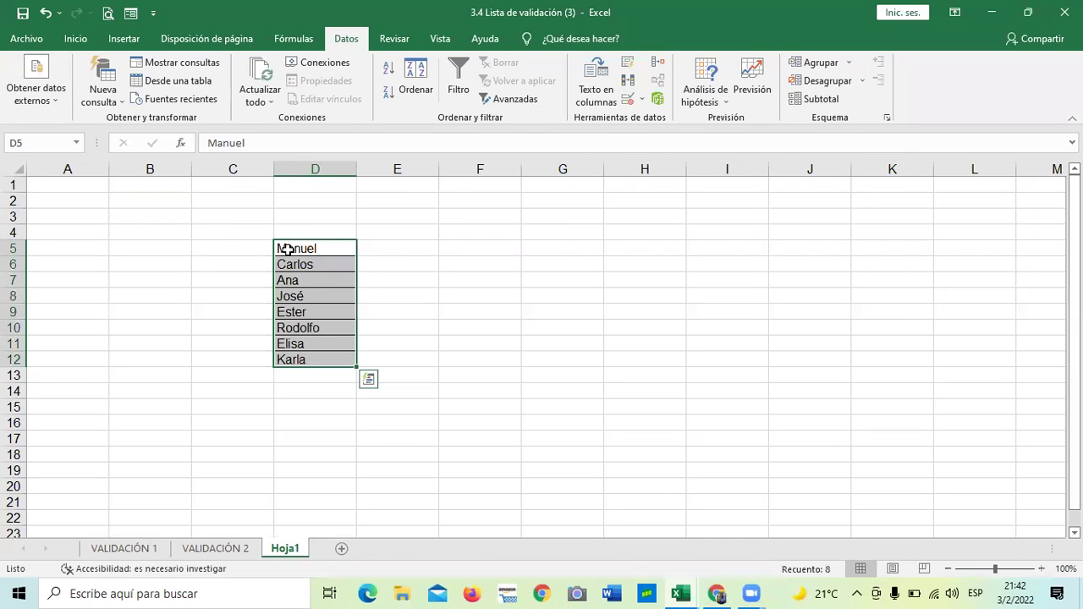
left_click(464, 277)
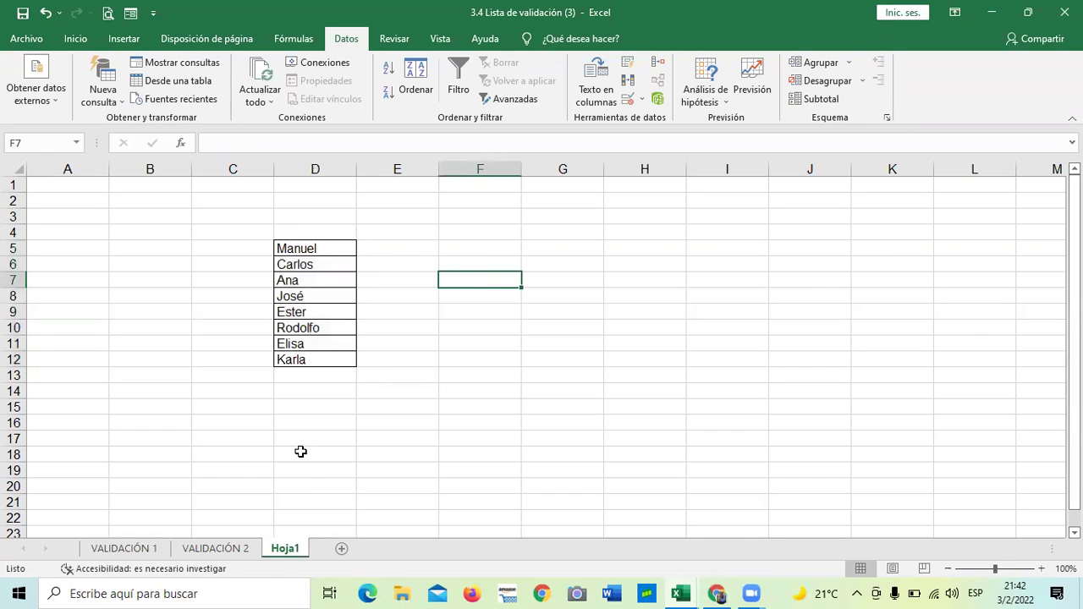
Step: Start a data validation for cell E5 on VALIDACIÓN 2 and set its allowed criterion to Lista
left_click(247, 548)
left_click(428, 437)
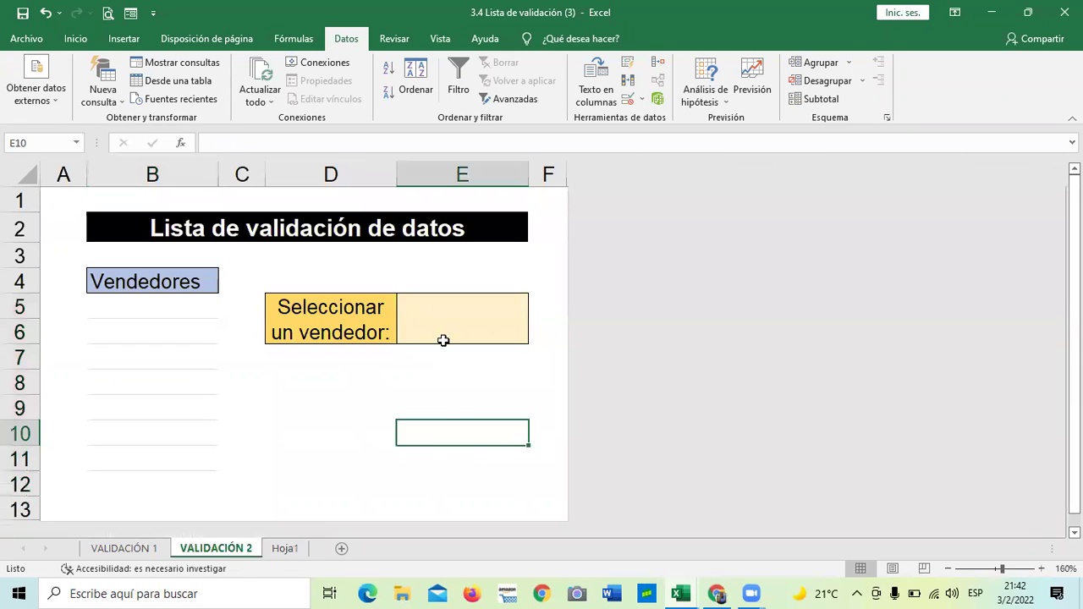
left_click(456, 323)
left_click(630, 99)
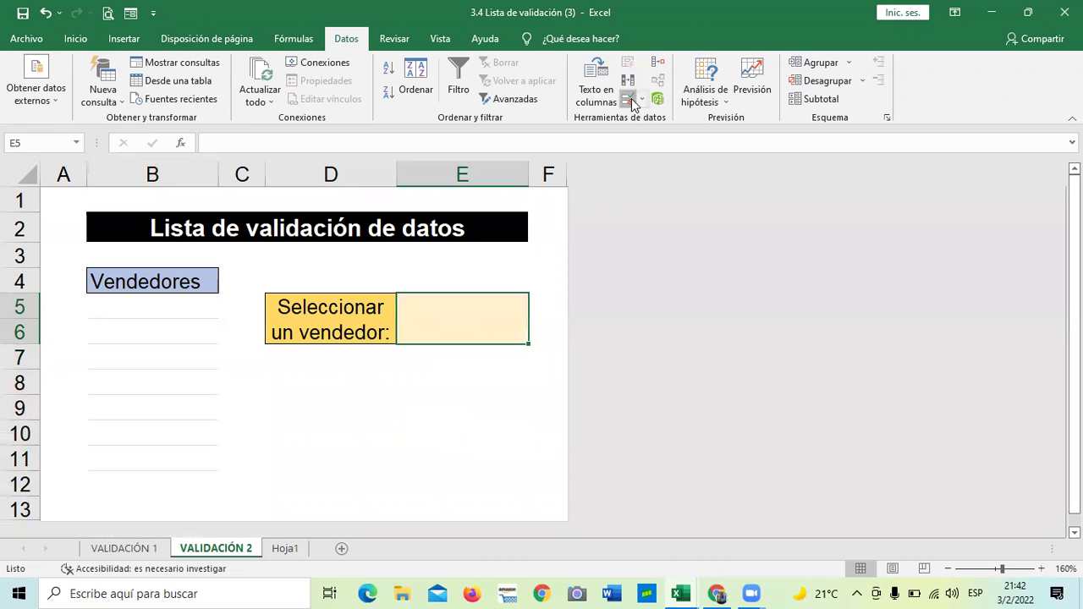
left_click_drag(655, 122, 743, 122)
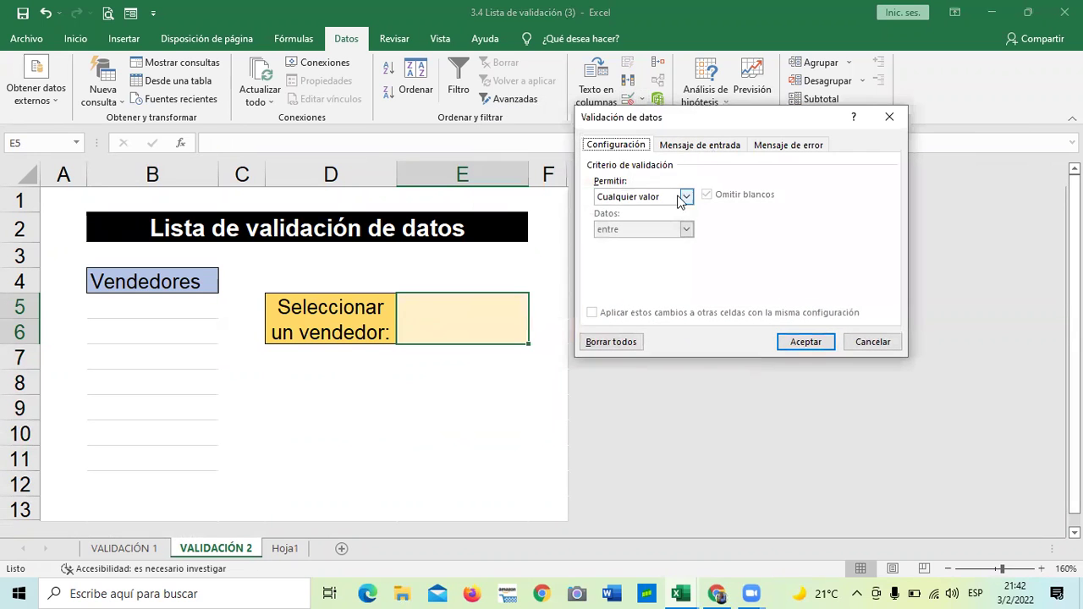
left_click(686, 196)
left_click(627, 245)
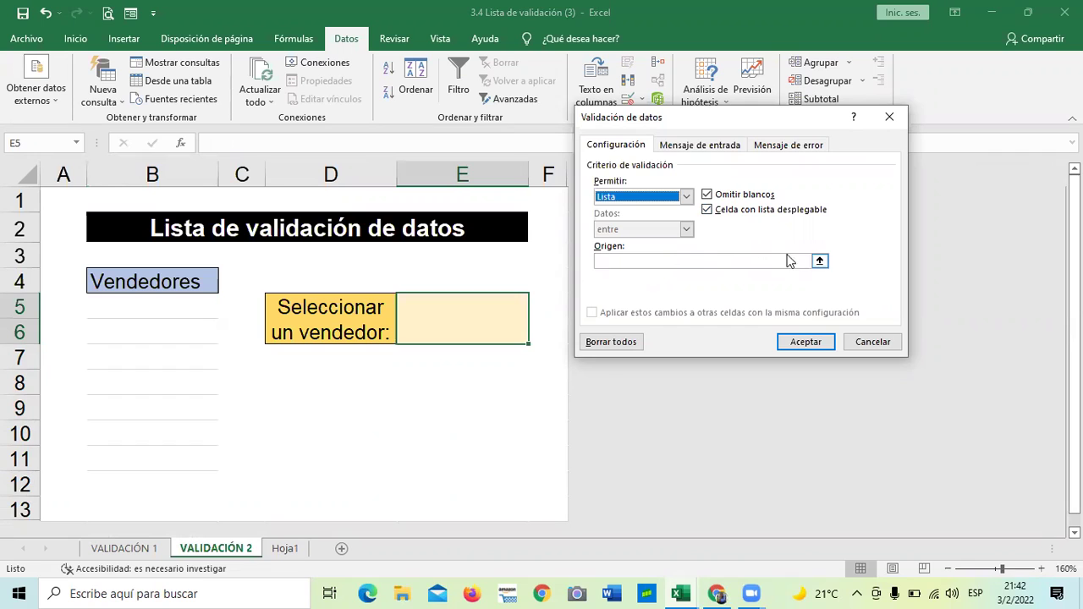
Step: Set the validation list's source to the seller names in Hoja1!$D$5:$D$12
left_click(820, 261)
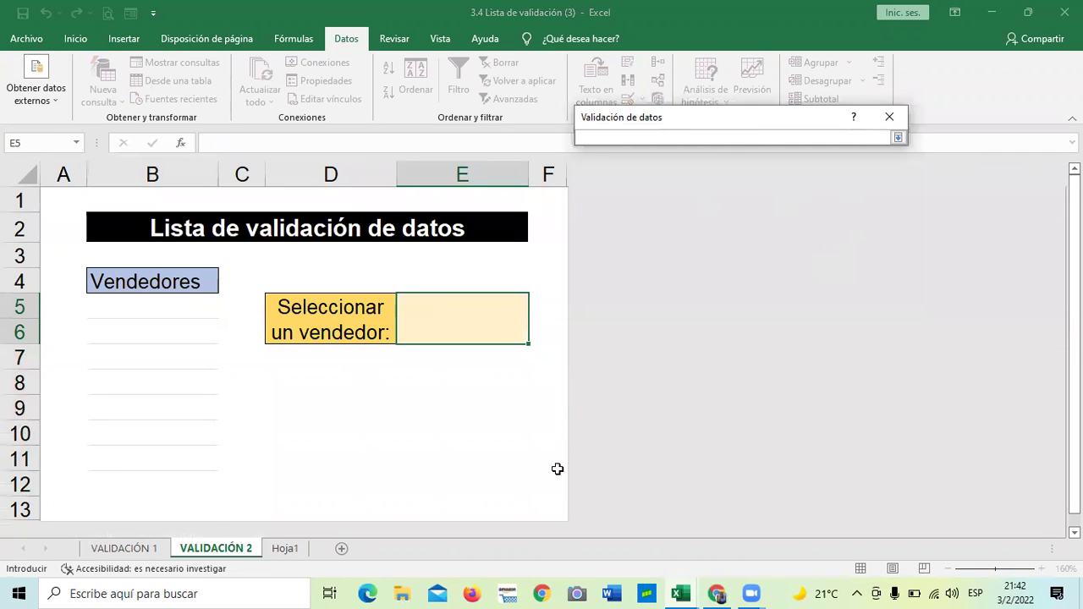
left_click(285, 549)
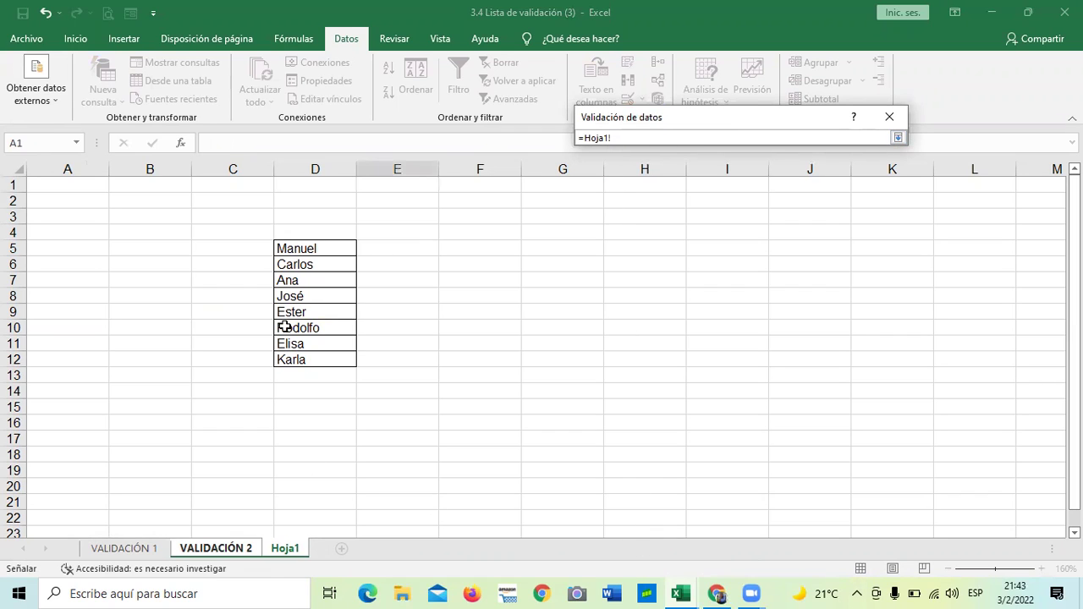
left_click_drag(329, 248, 334, 361)
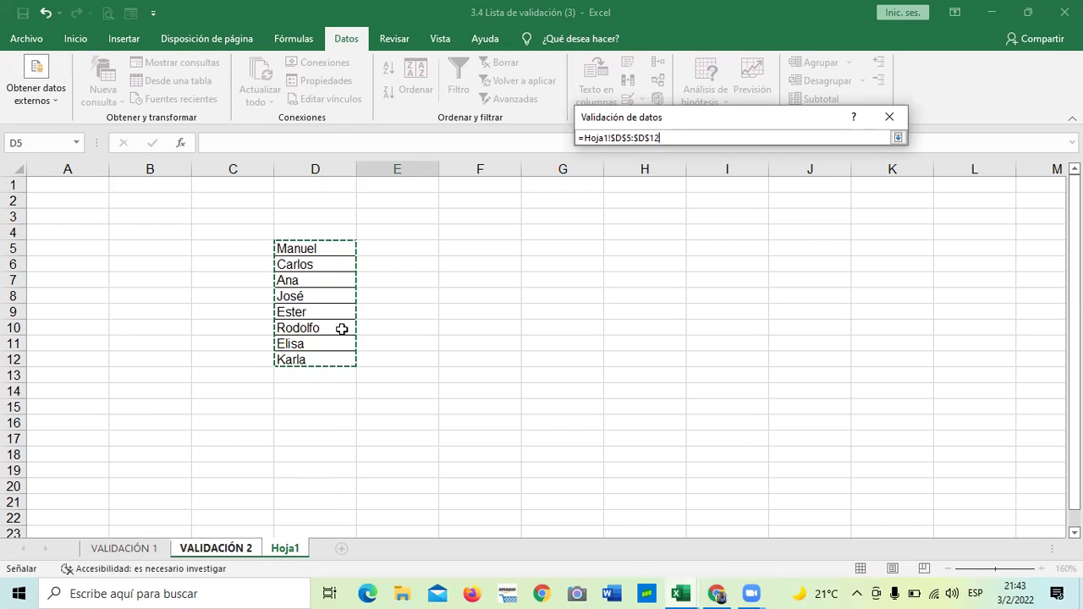
left_click(898, 137)
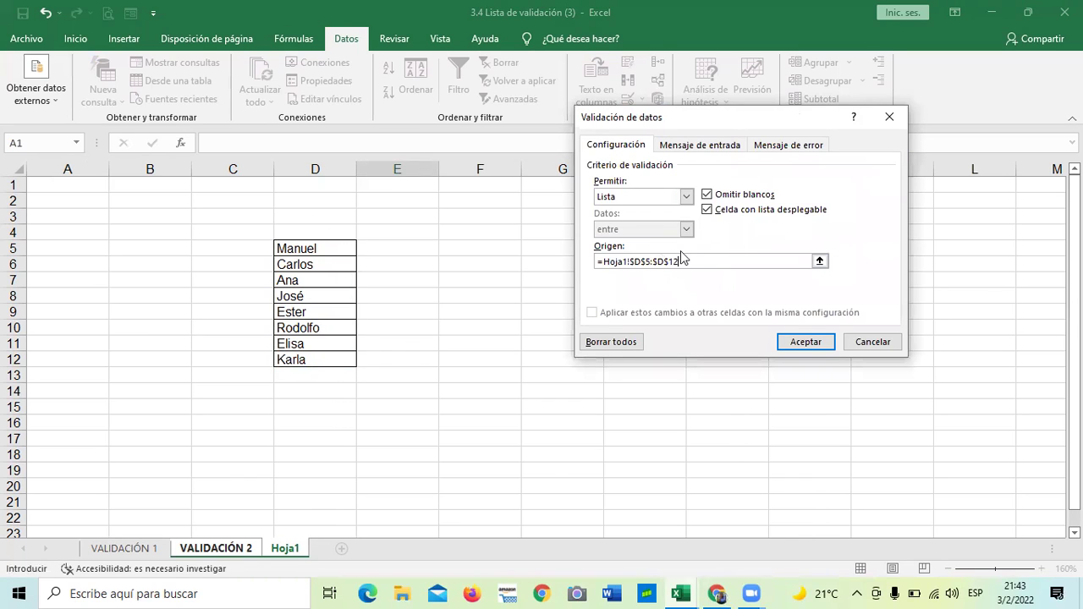
Step: Apply the list validation to cell E5 and test its dropdown by choosing several sellers, finishing with the second name in the list
left_click(793, 345)
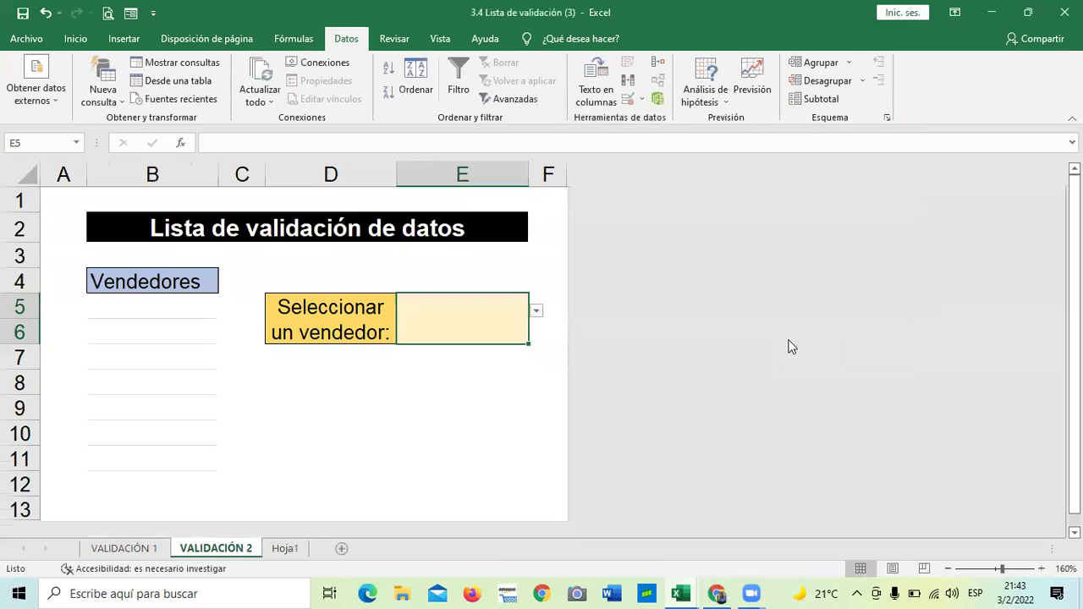
left_click(536, 311)
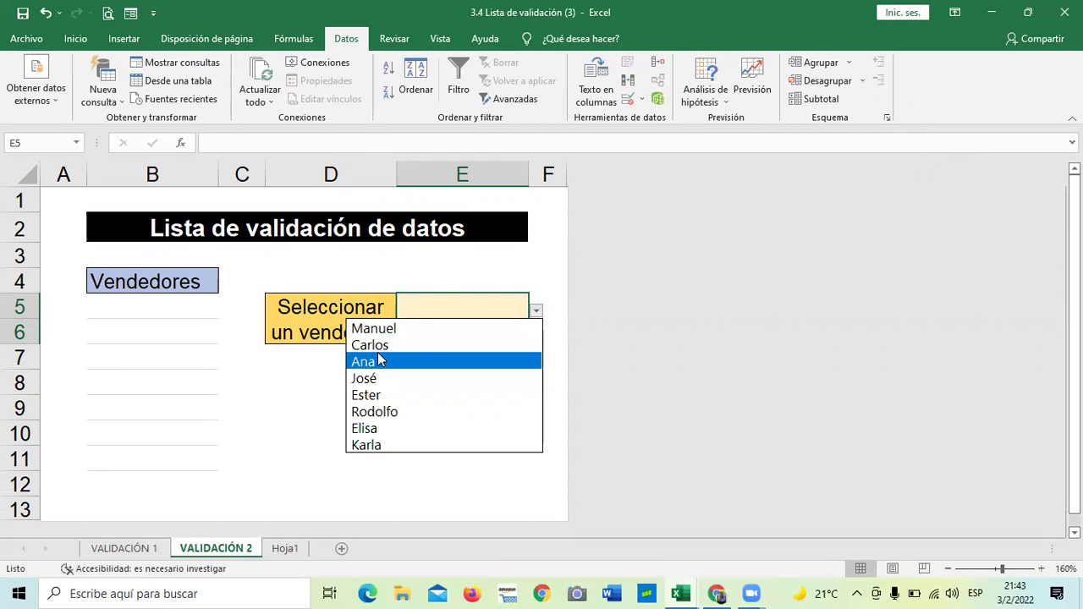
left_click(374, 411)
left_click(536, 311)
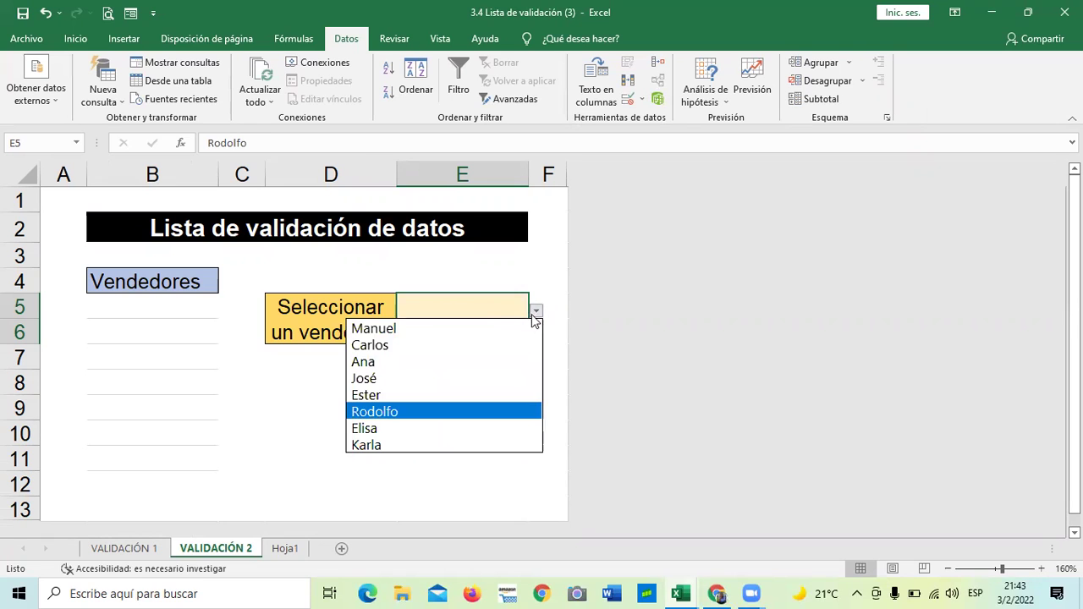
left_click(417, 339)
left_click(537, 311)
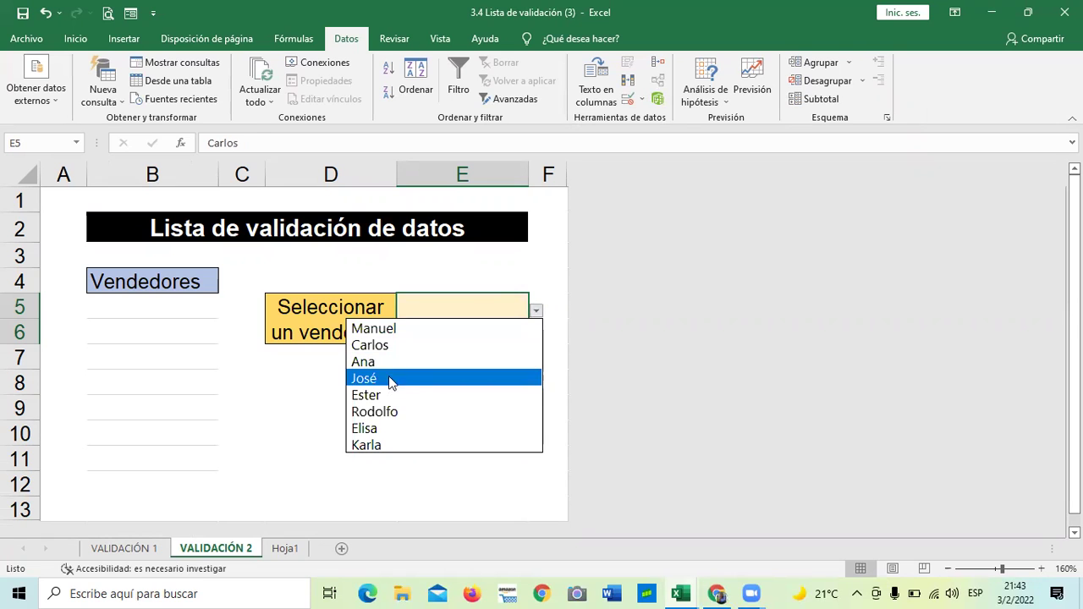
left_click(390, 393)
left_click(536, 311)
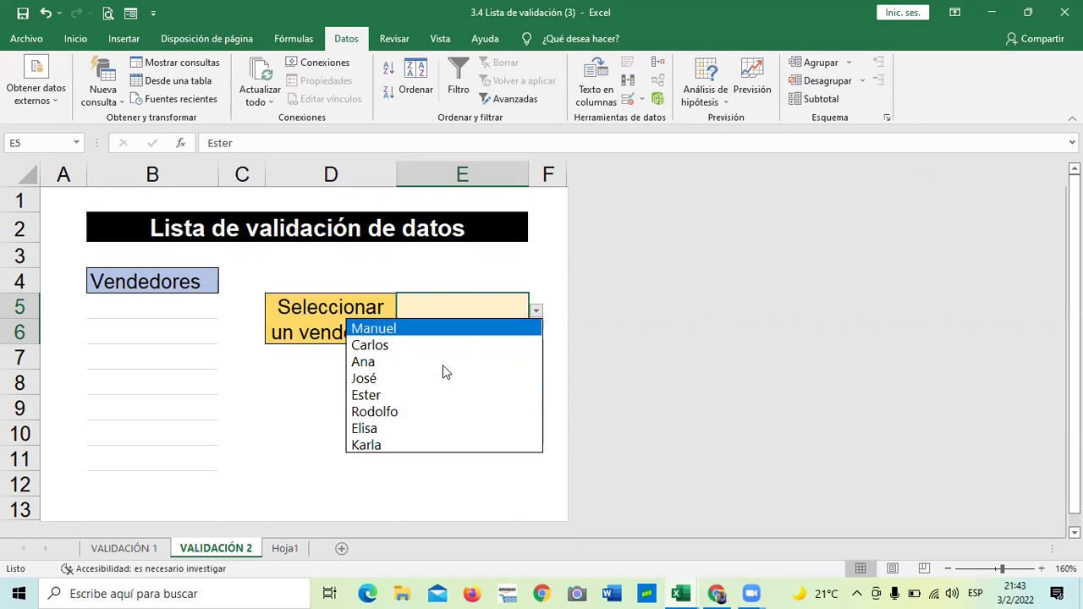
left_click(364, 412)
left_click(536, 311)
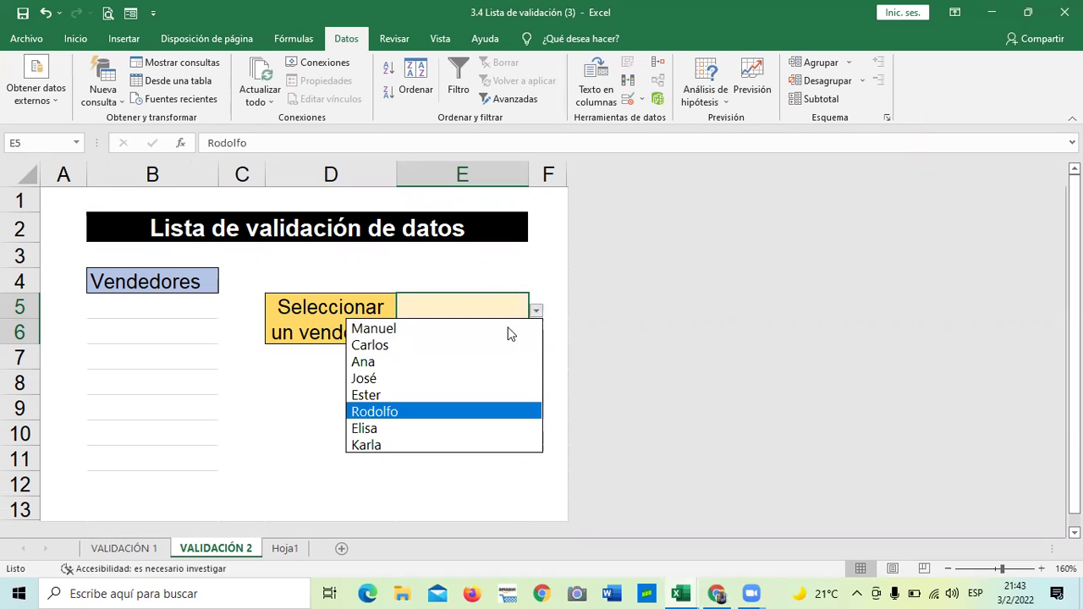
left_click(359, 434)
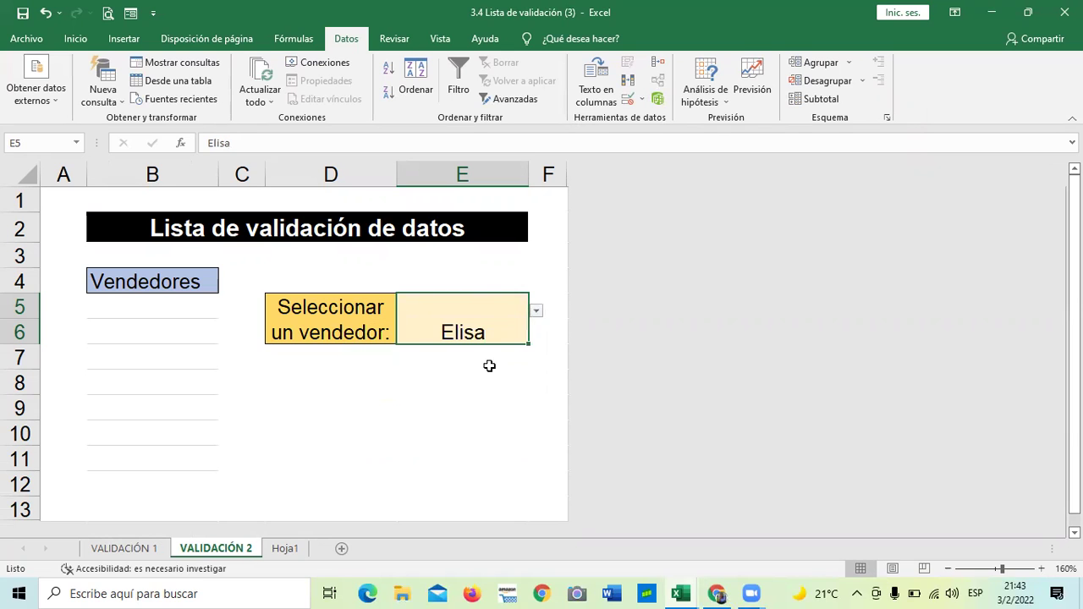
left_click(536, 311)
left_click(395, 347)
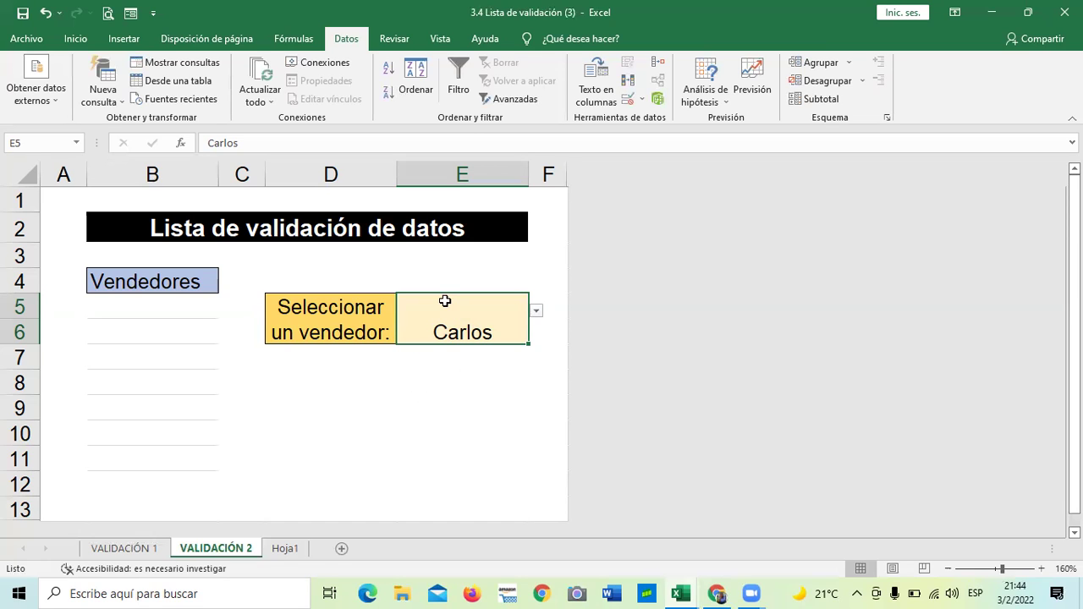
Step: Switch to the Validacion de datos workbook and go through the Validación de datos 1 sheet to Validación de datos 2
left_click(483, 419)
left_click(480, 319)
left_click(464, 375)
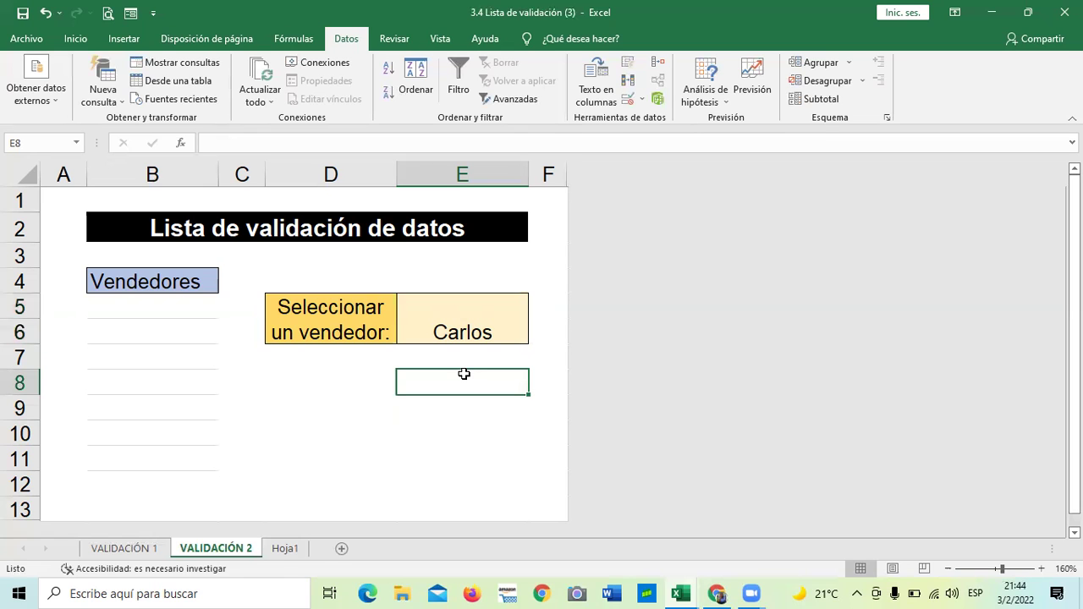
mouse_move(684, 592)
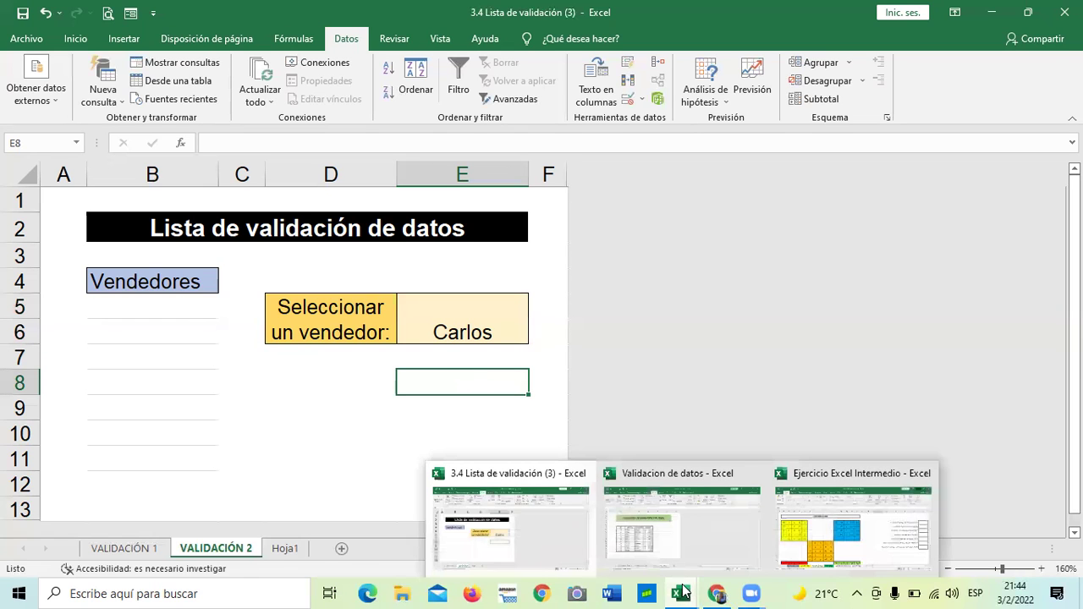
left_click(682, 535)
left_click(456, 421)
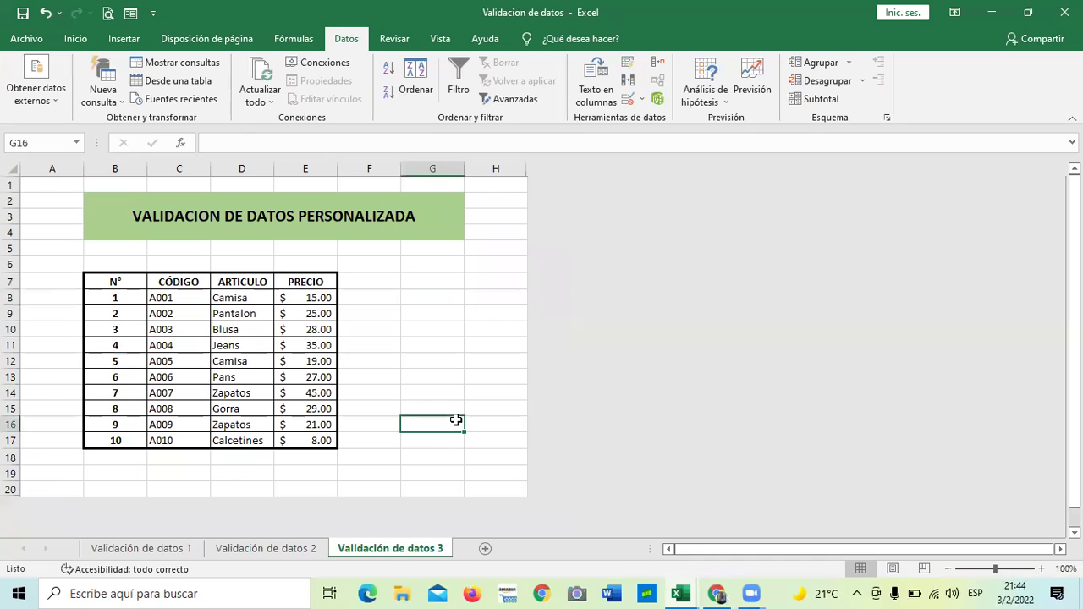
left_click(108, 549)
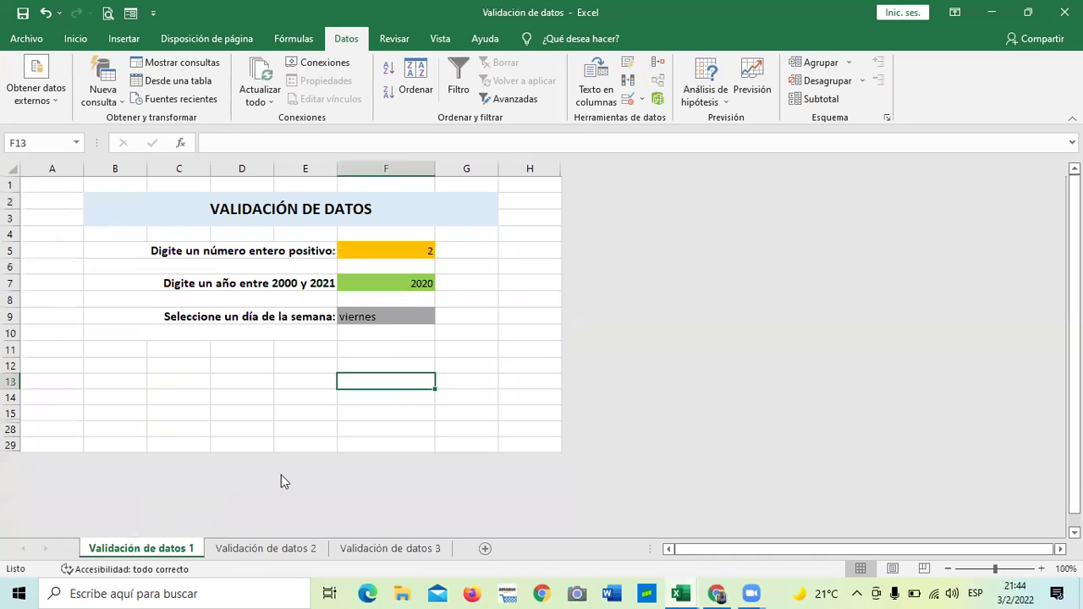
left_click(474, 385)
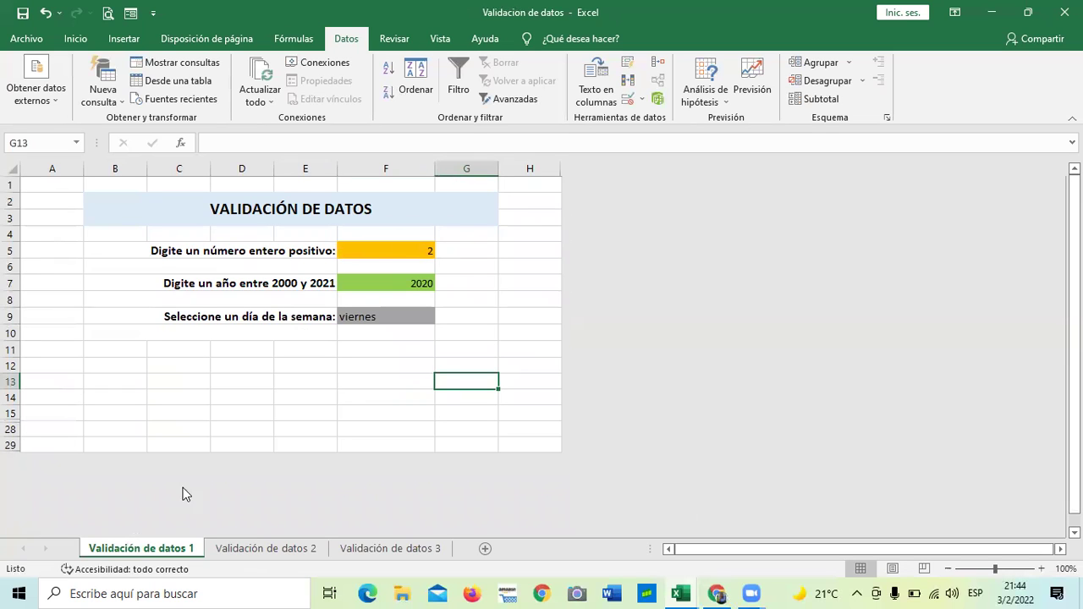
left_click(247, 548)
left_click(430, 470)
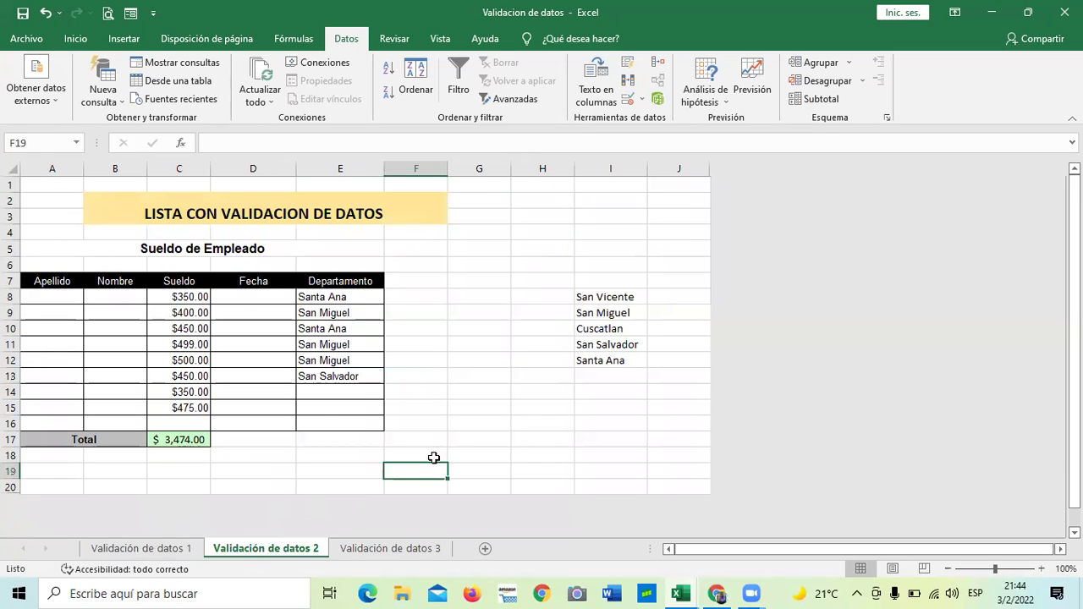
Step: Examine the input messages of the Sueldo and Departamento cells and the department names in I8:I12
left_click(166, 389)
left_click(194, 344)
left_click(187, 300)
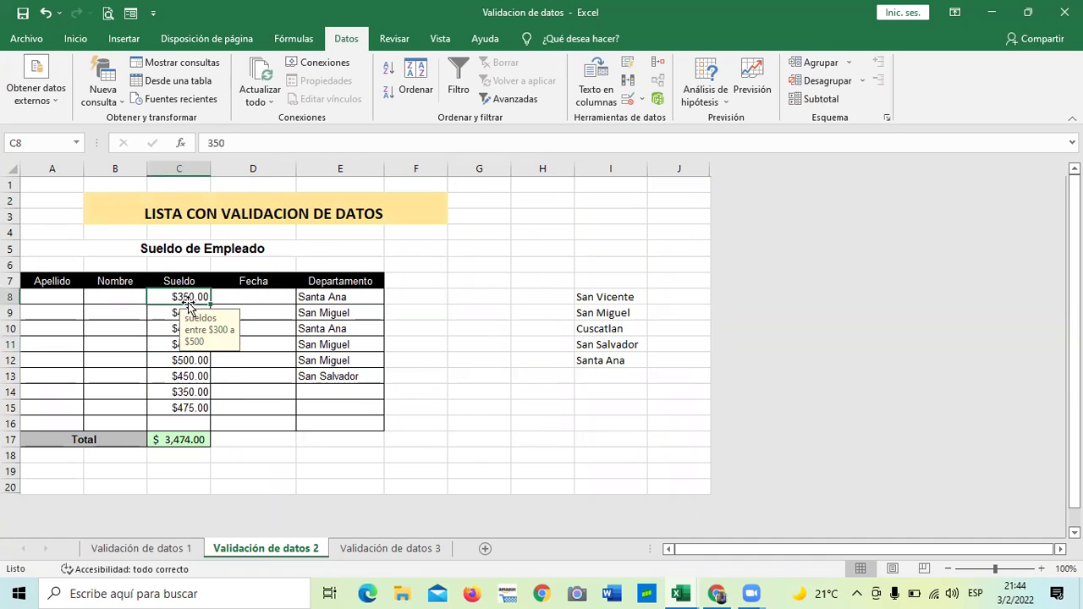
left_click(600, 296)
left_click(609, 327)
left_click(619, 360)
left_click(655, 361)
left_click(326, 313)
left_click(349, 297)
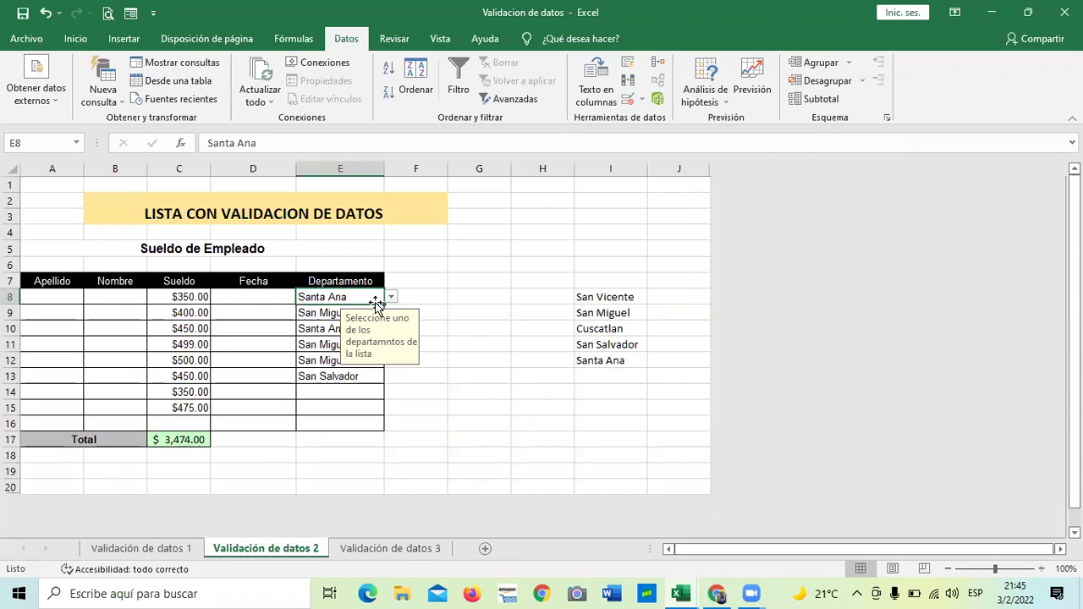
left_click(168, 298)
left_click(173, 372)
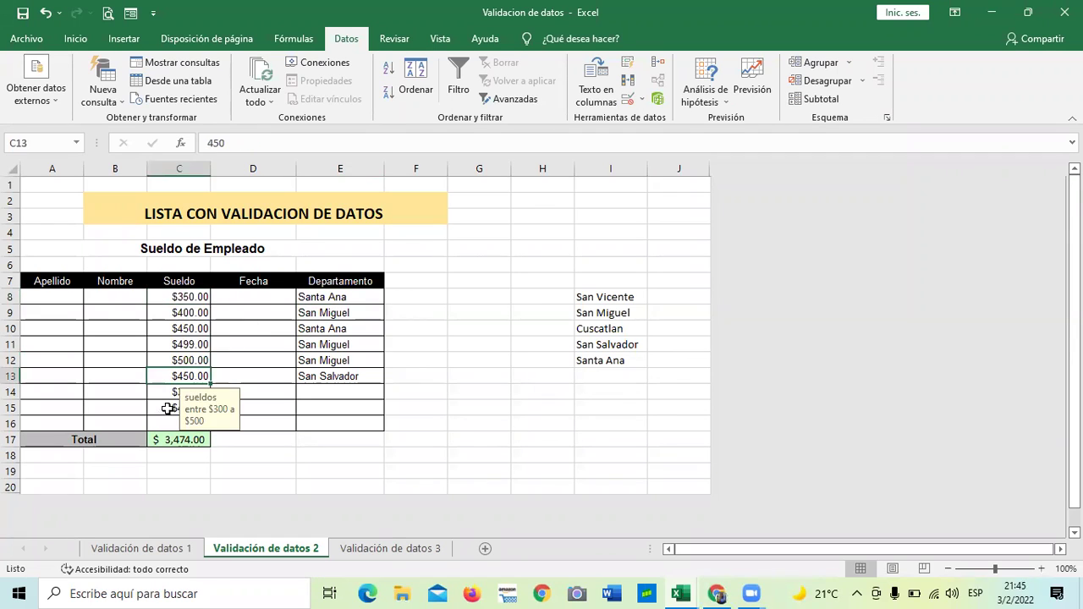
Step: Try to enter a salary of 600 in cell C16 to test the Sueldo validation
left_click(165, 423)
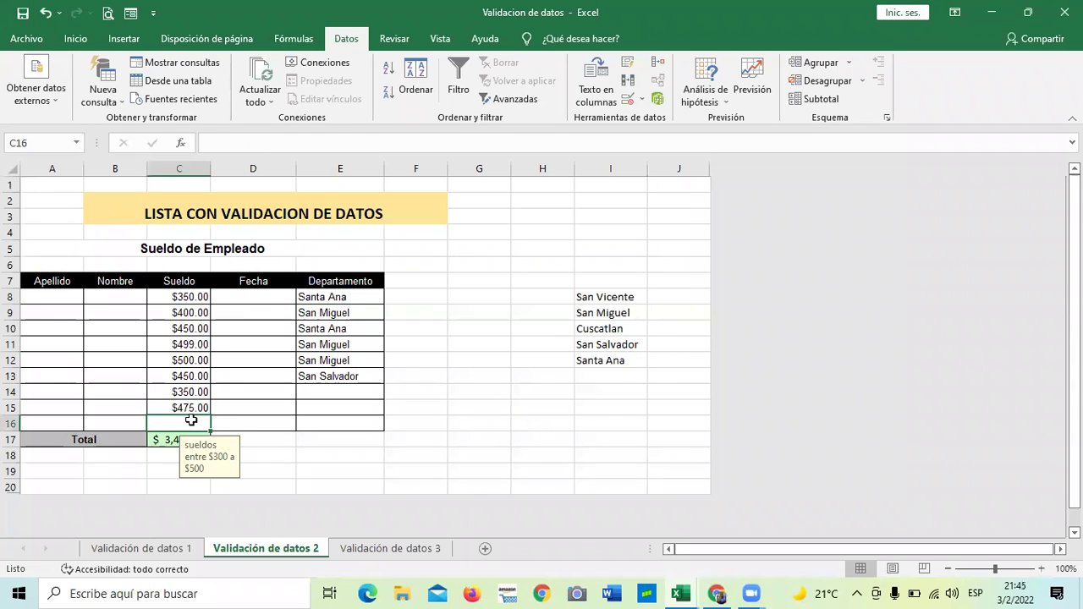
type("600")
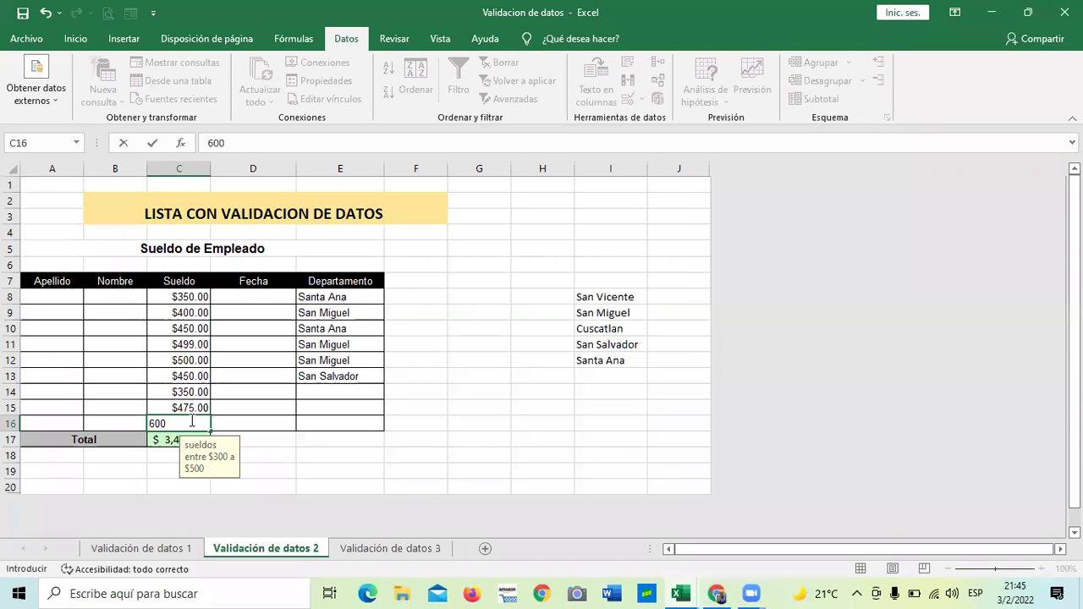
key("Return")
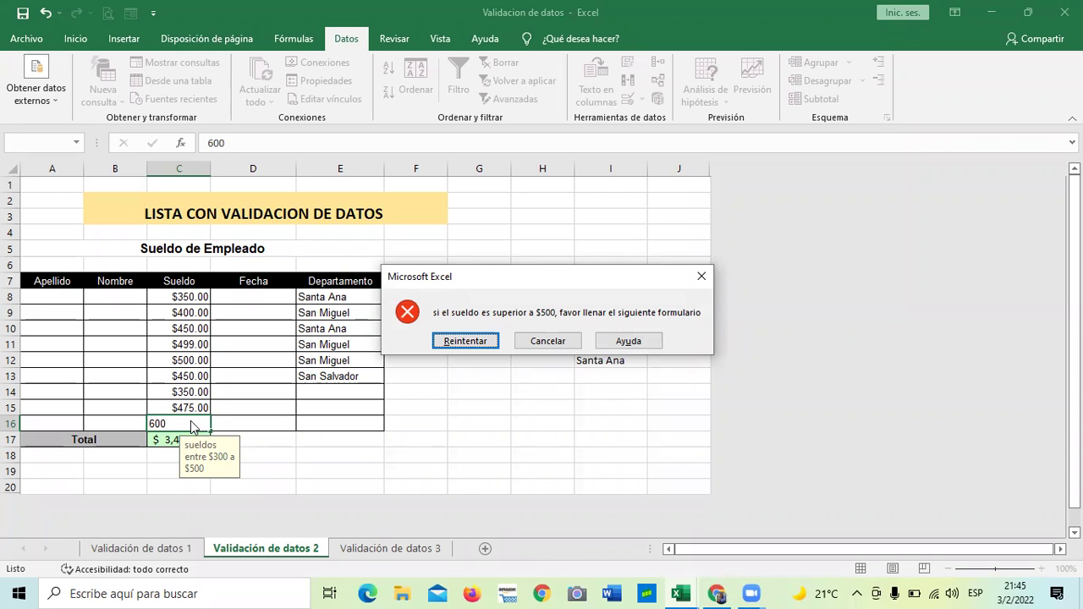
left_click(471, 341)
key("Return")
left_click(541, 340)
Step: Try to enter a salary of 250 in cell C16 to test the lower limit
key("BackSpace")
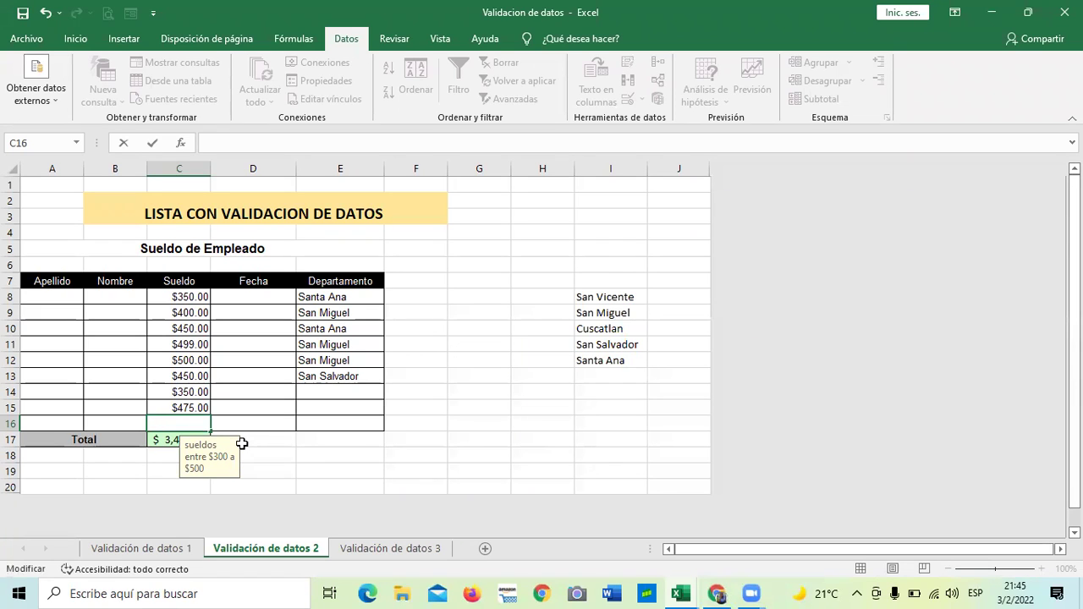
type("250")
key("Return")
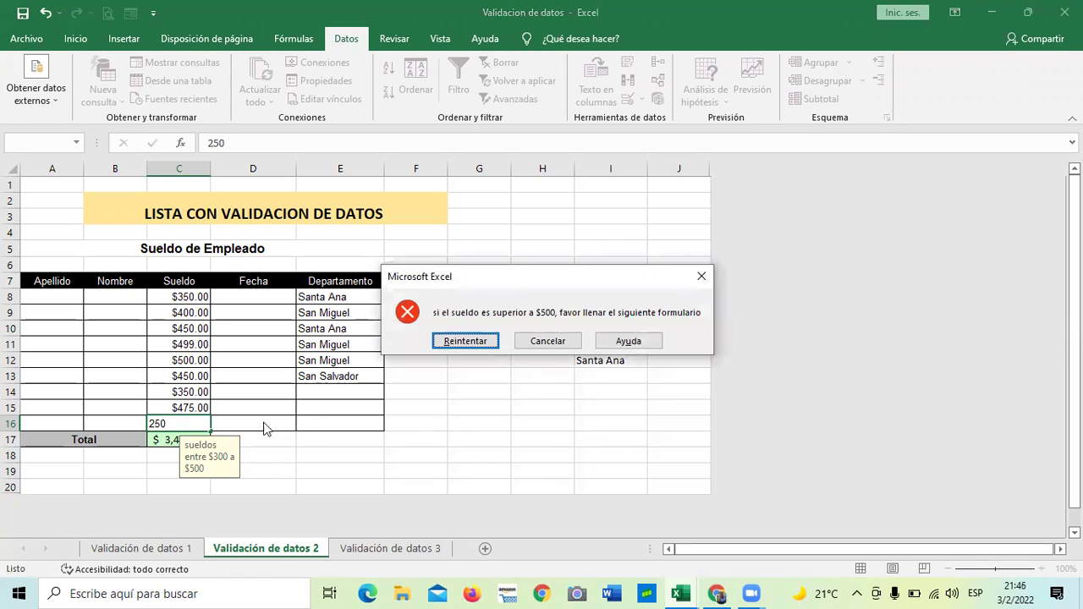
left_click(466, 341)
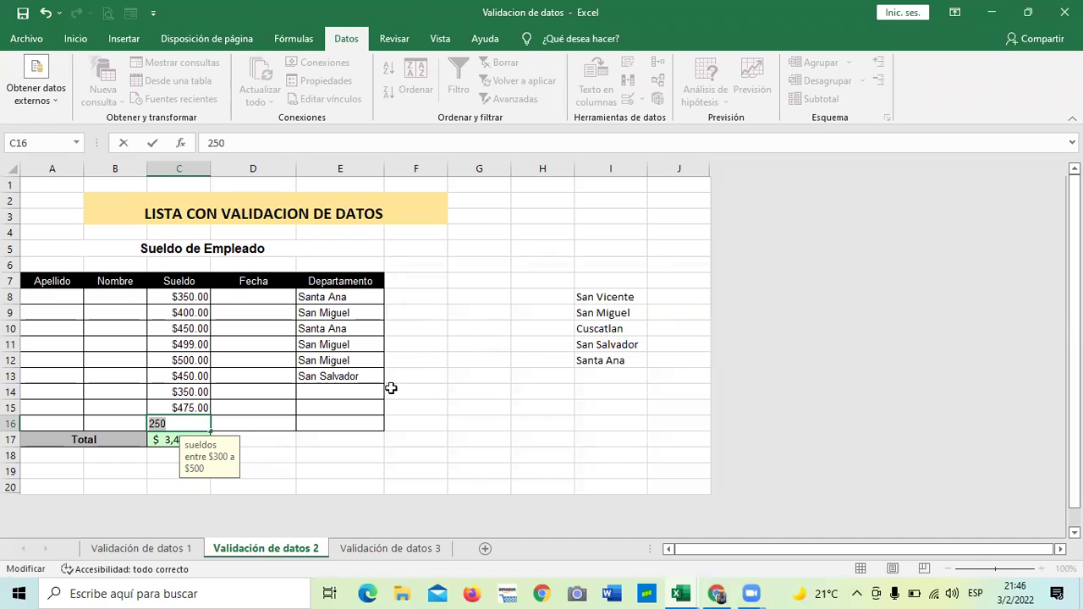
Step: Enter a salary of 450 in cell C16
key("BackSpace")
type("5")
key("BackSpace")
type("450")
key("Return")
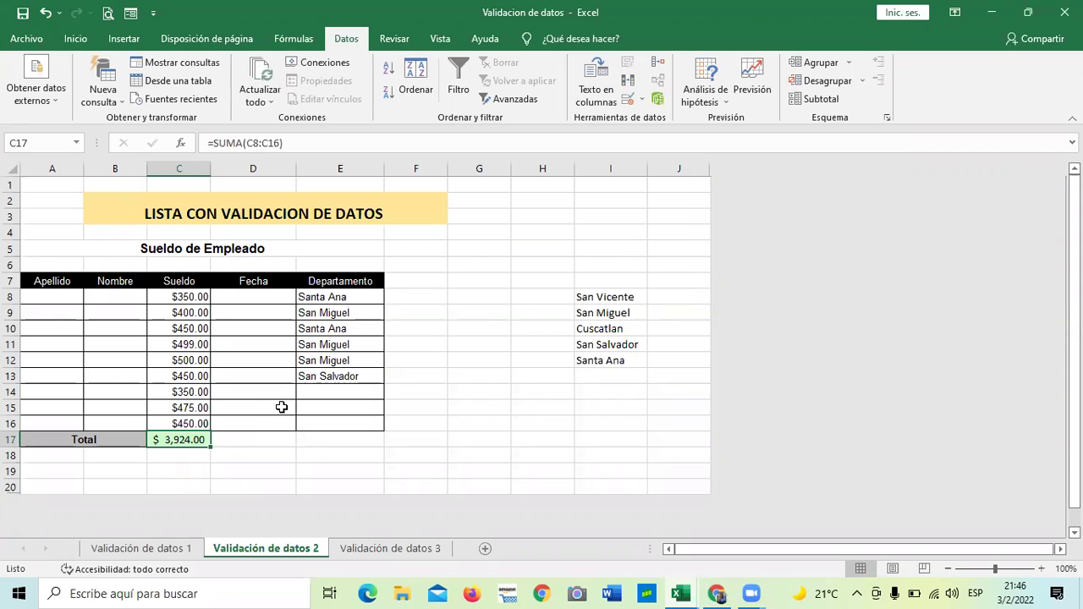
Step: Check the input message of the first Fecha cell, D8
left_click(487, 379)
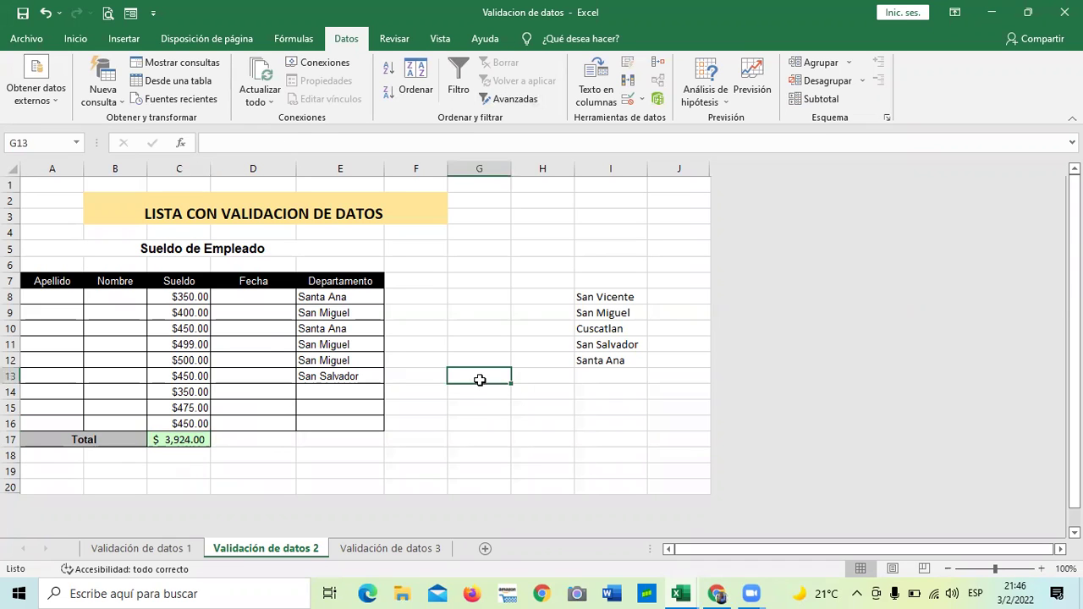
left_click(259, 303)
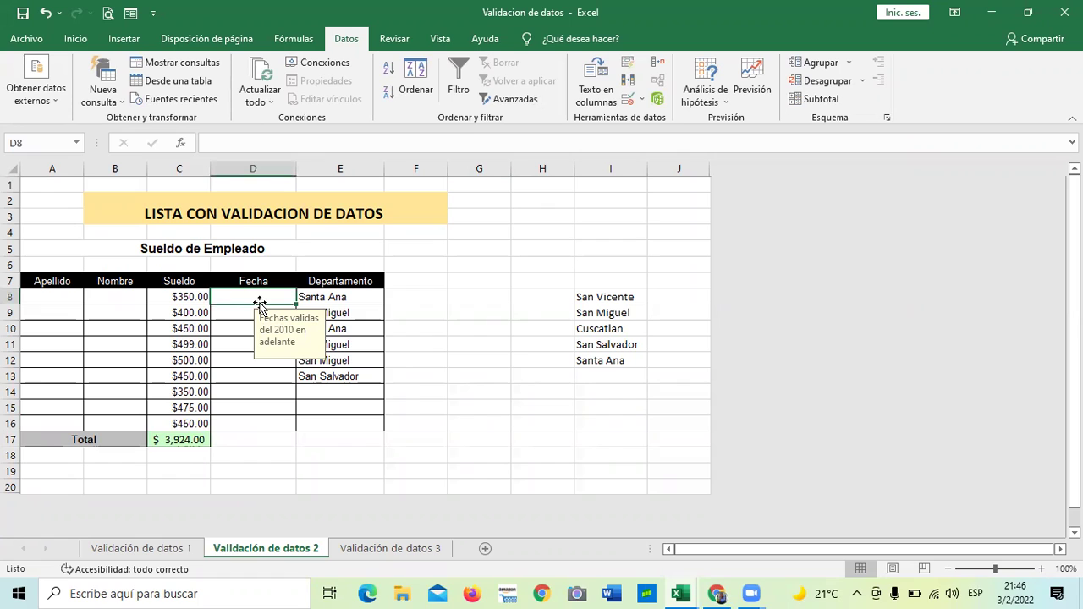
left_click(500, 377)
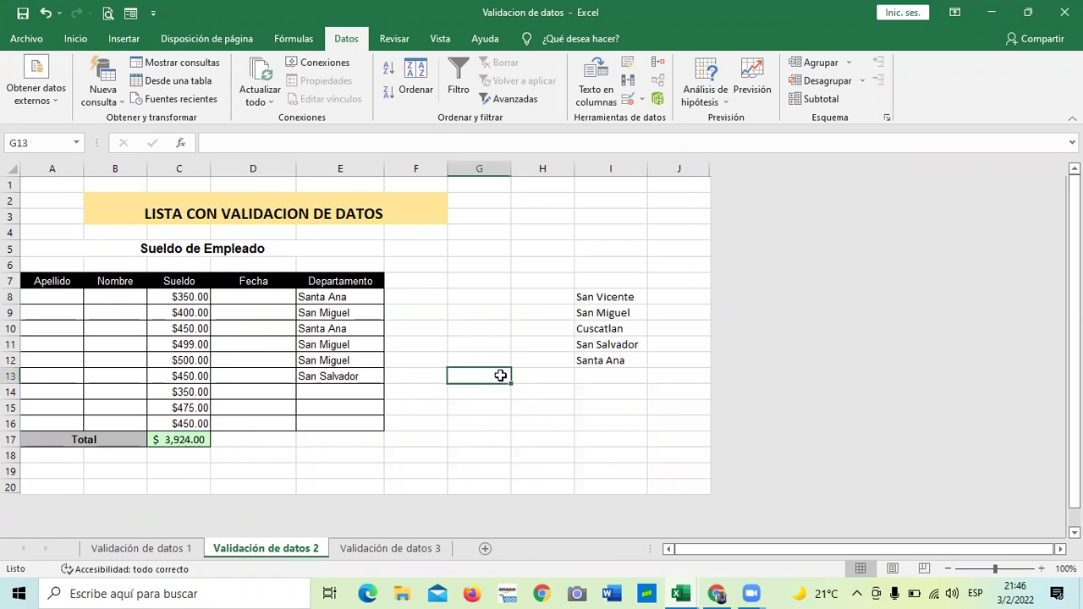
Step: Clear all data validation settings from the Sueldo cells C8:C16
left_click_drag(195, 294, 183, 425)
left_click(626, 100)
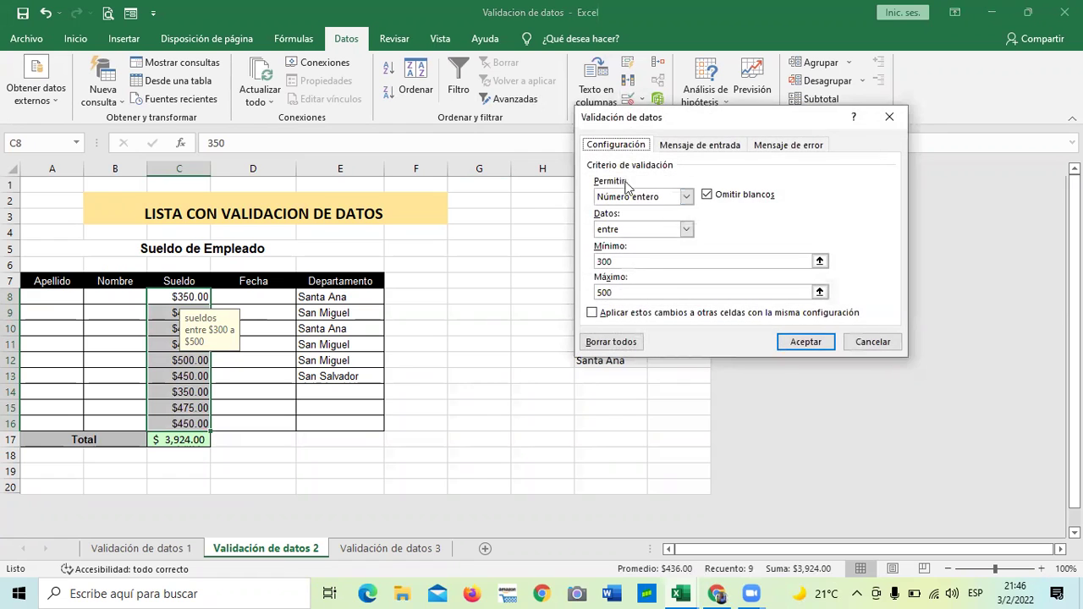
key("Return")
left_click(787, 344)
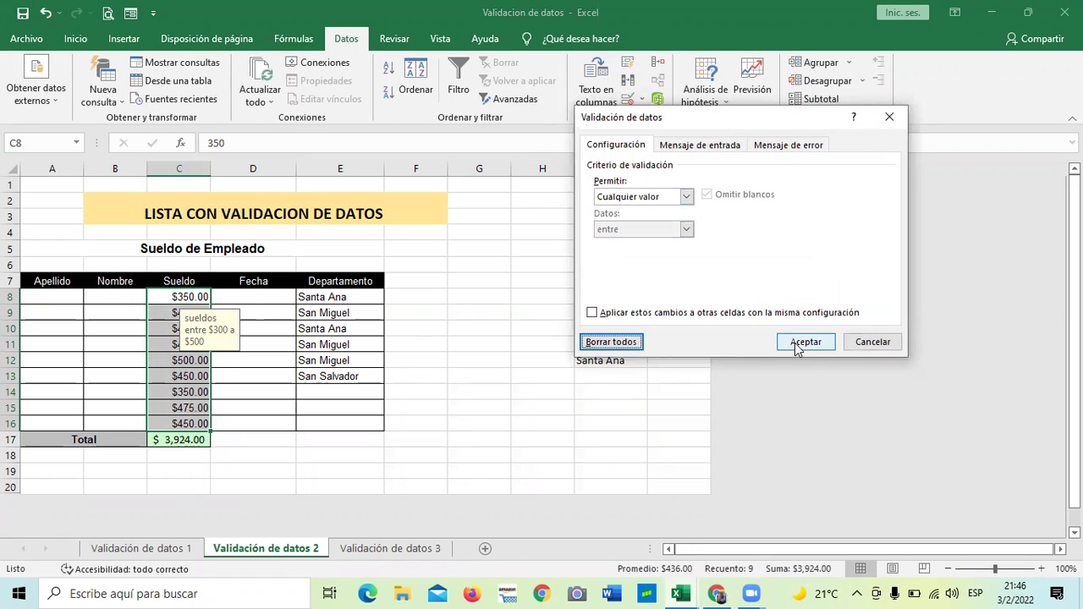
left_click(480, 453)
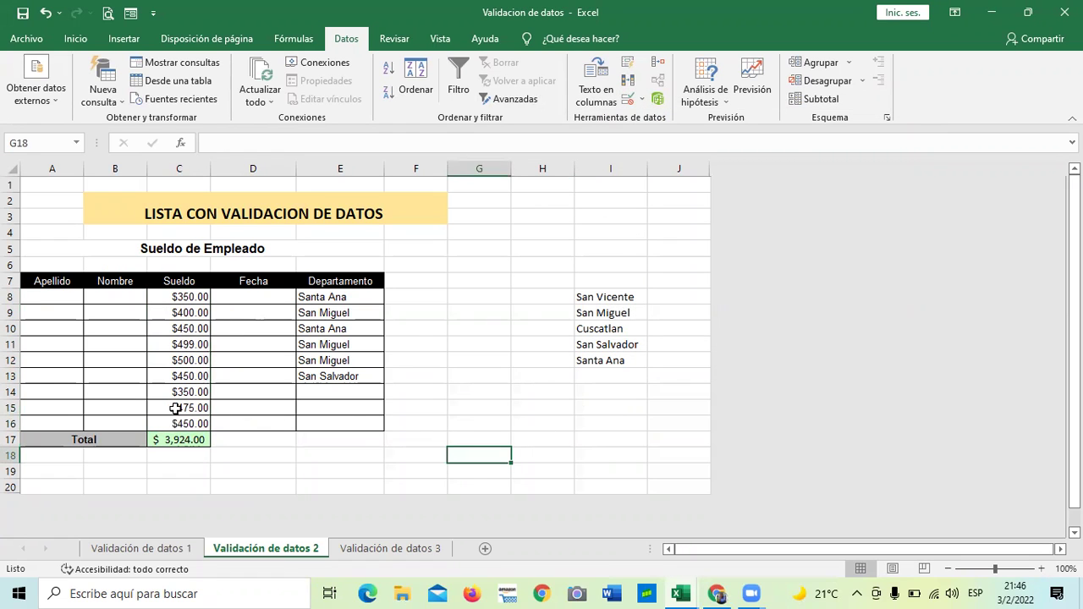
Step: Set the salary in C12 to 600 and the salary in C8 to 275
left_click(185, 359)
type("600")
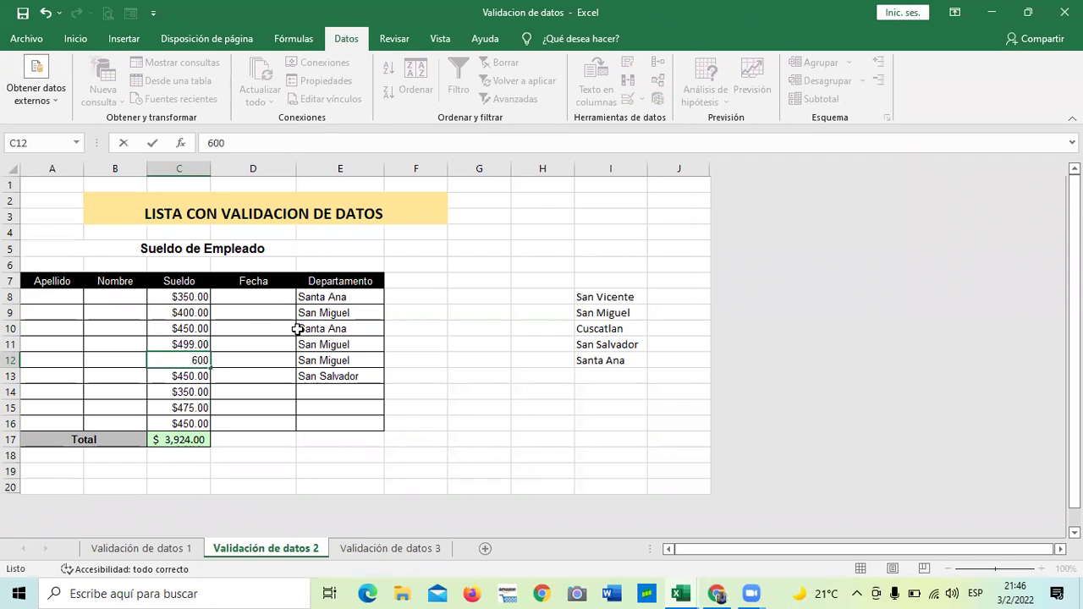
key("Return")
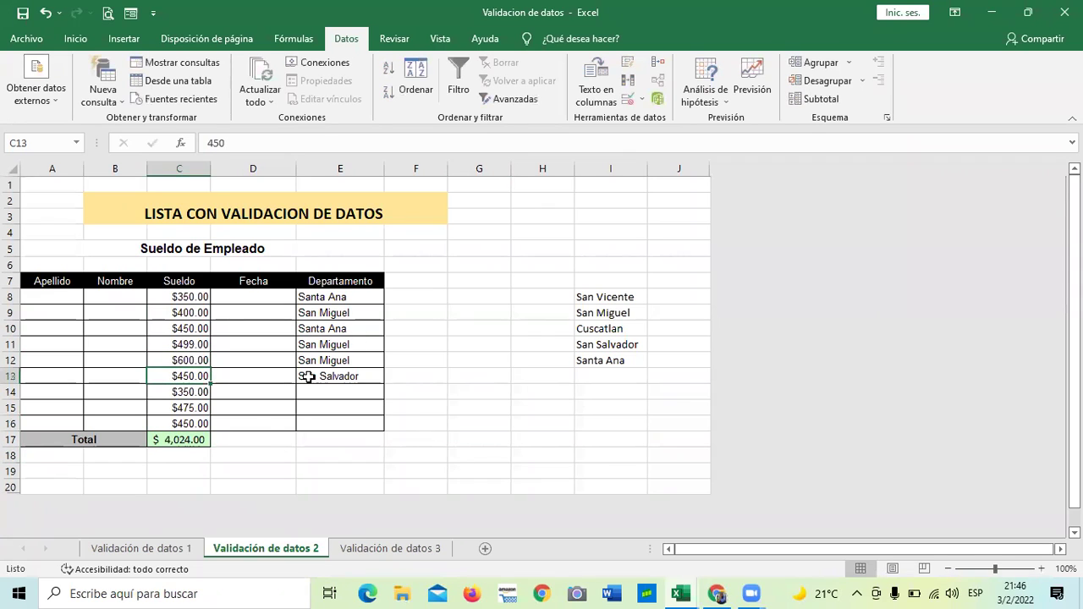
left_click(180, 298)
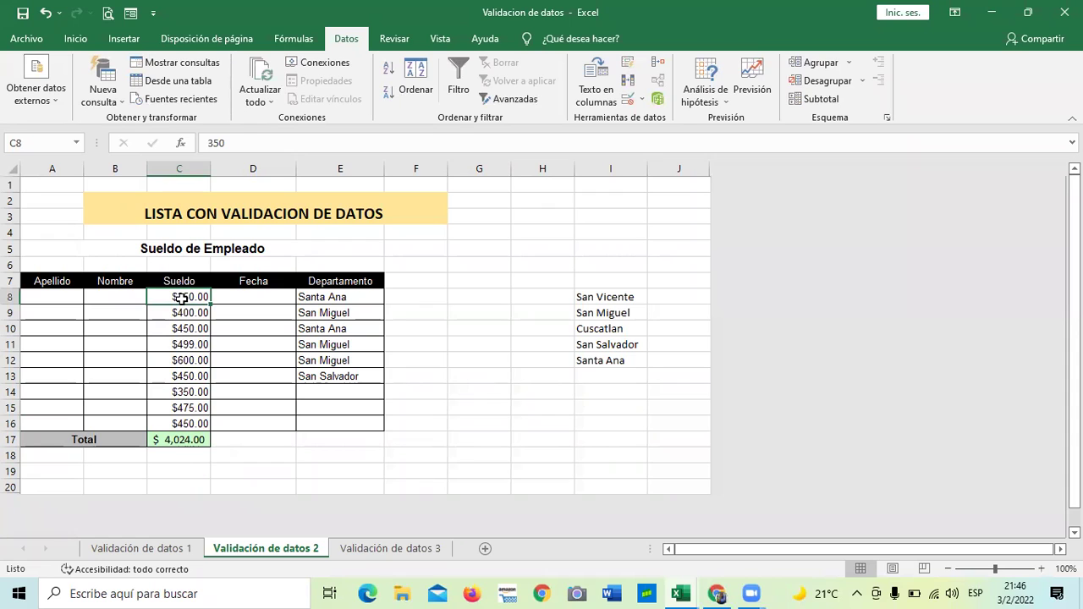
type("275")
key("Return")
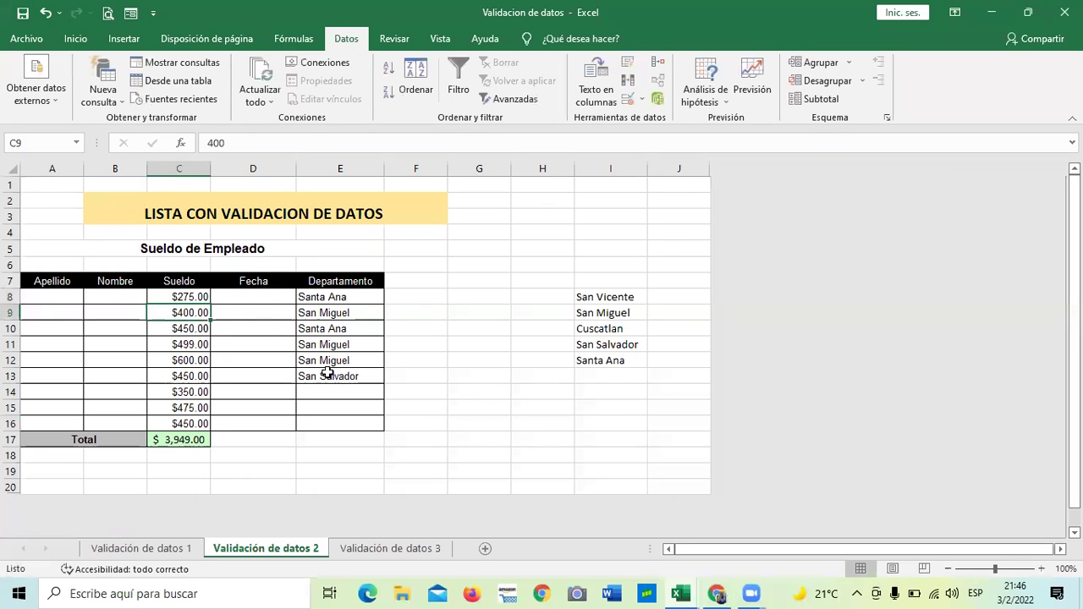
left_click(476, 406)
Step: Apply a whole-number validation between 300 and 500 to the Sueldo cells C8:C16
left_click_drag(179, 297, 196, 424)
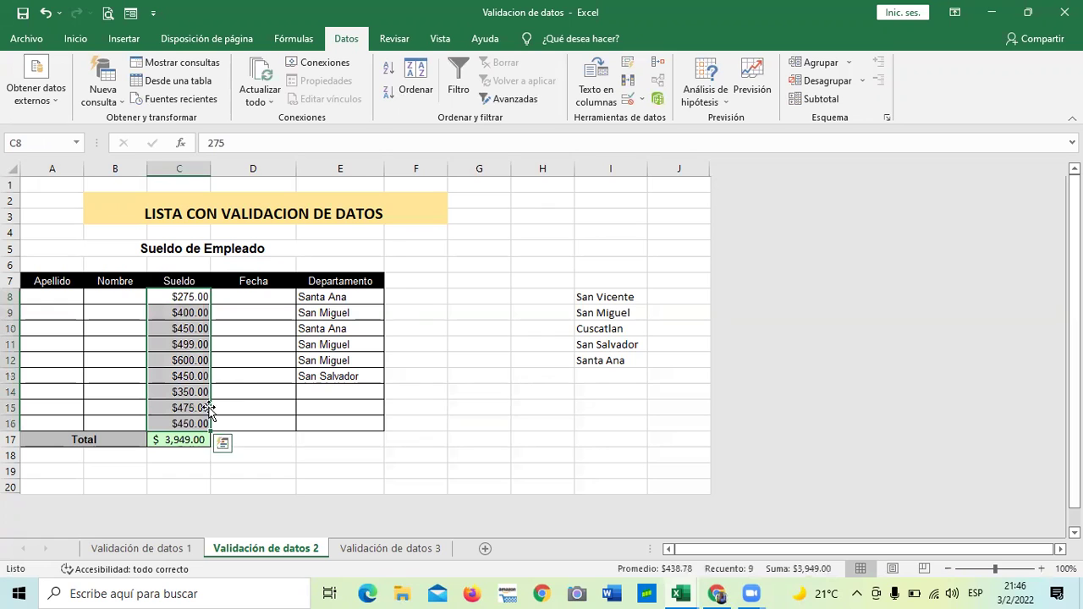
left_click(628, 100)
left_click(685, 197)
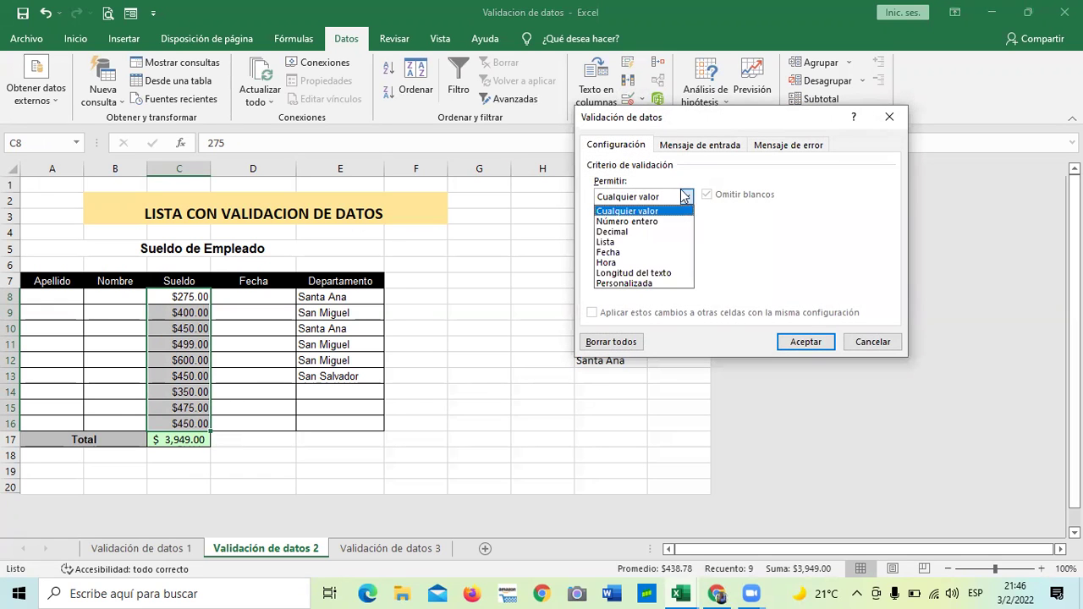
left_click(622, 243)
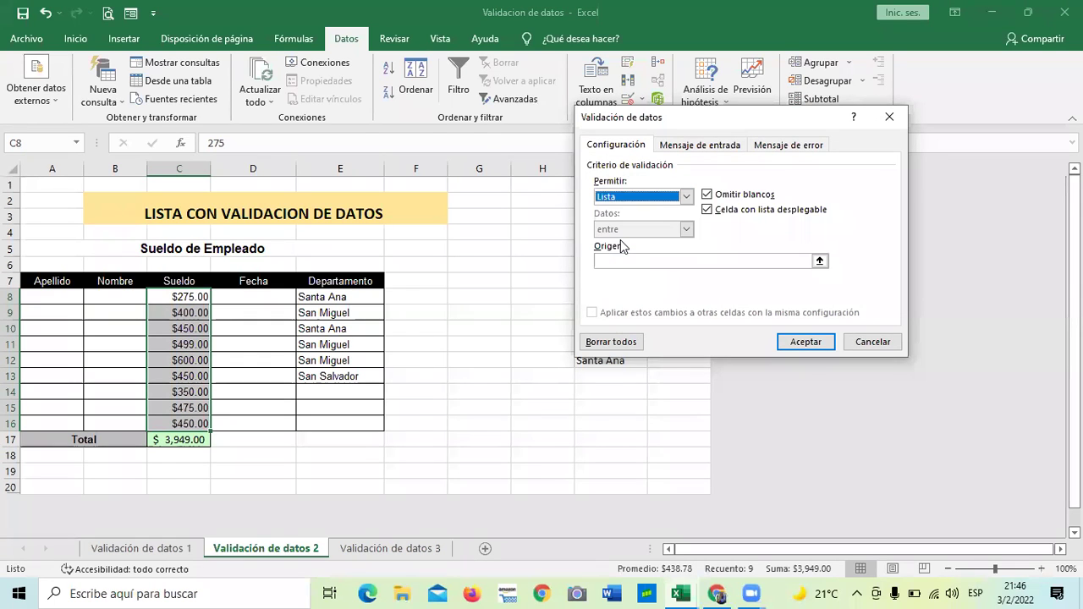
left_click(681, 196)
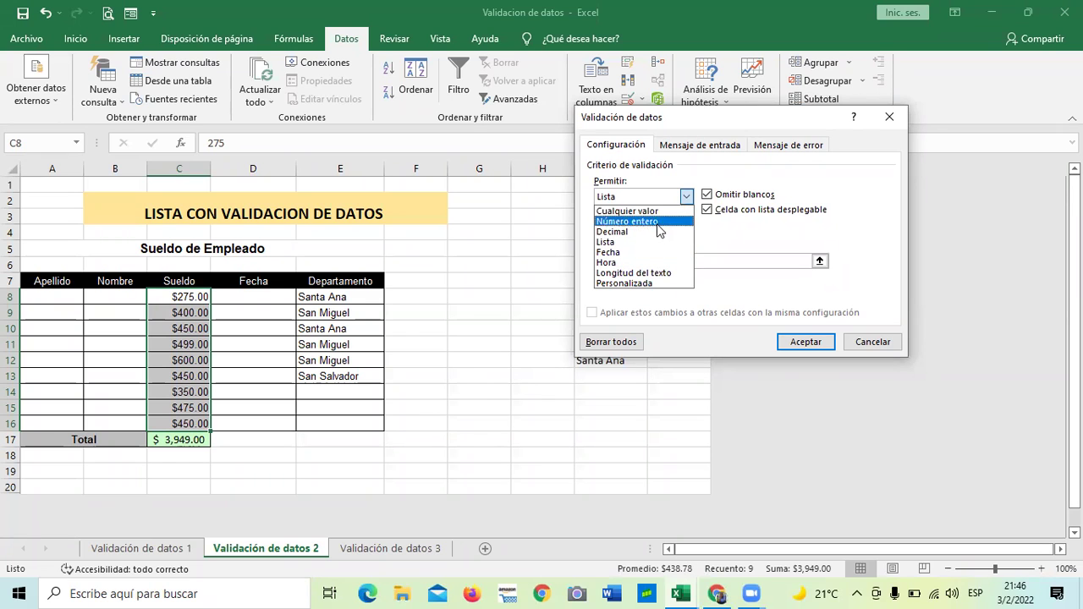
left_click(658, 224)
left_click(653, 263)
type("300")
key("Tab")
type("500")
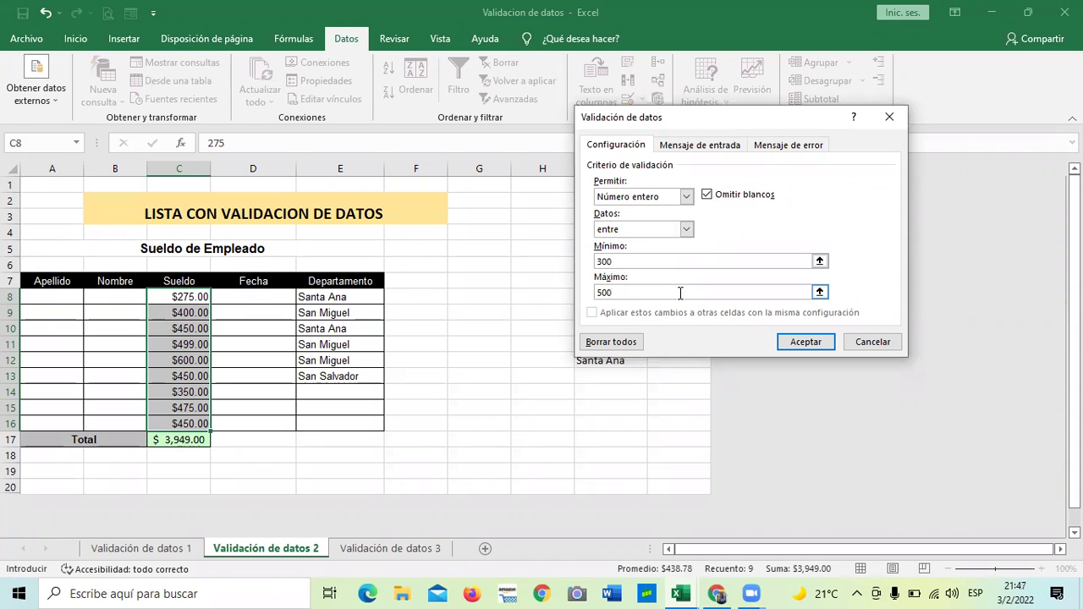
key("Return")
left_click(452, 390)
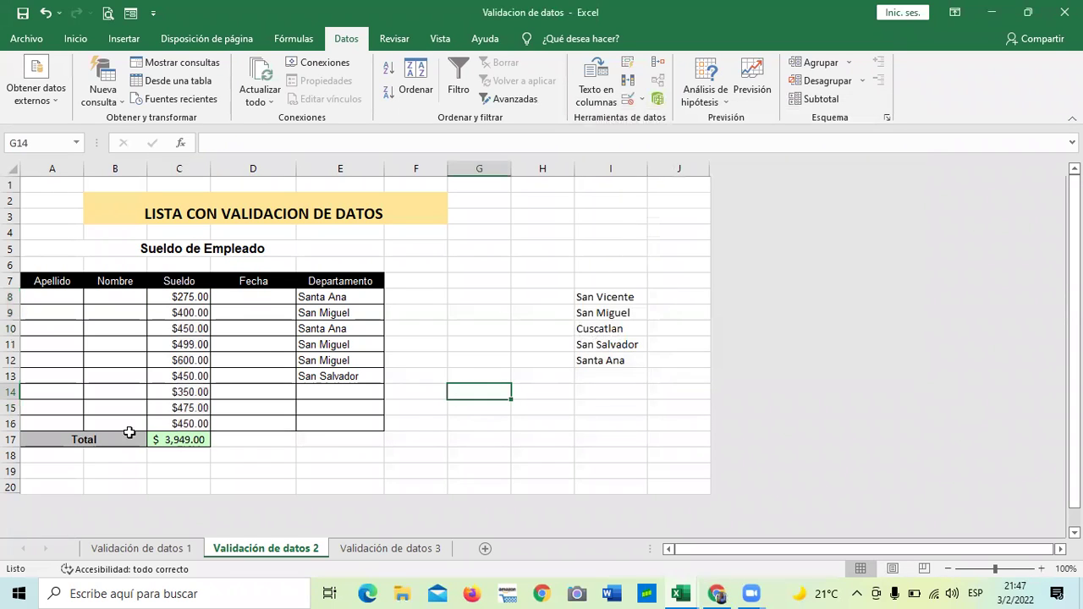
Step: Examine the existing Sueldo entries in C8:C16 for salaries outside the 300 to 500 range
left_click(165, 422)
left_click(171, 302)
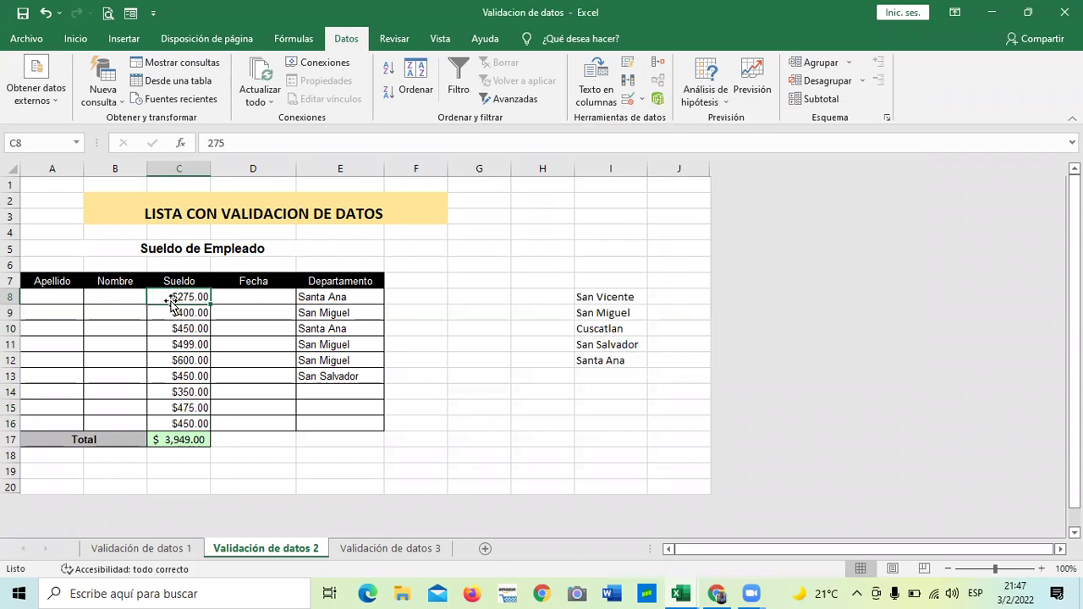
left_click(166, 343)
left_click(169, 421)
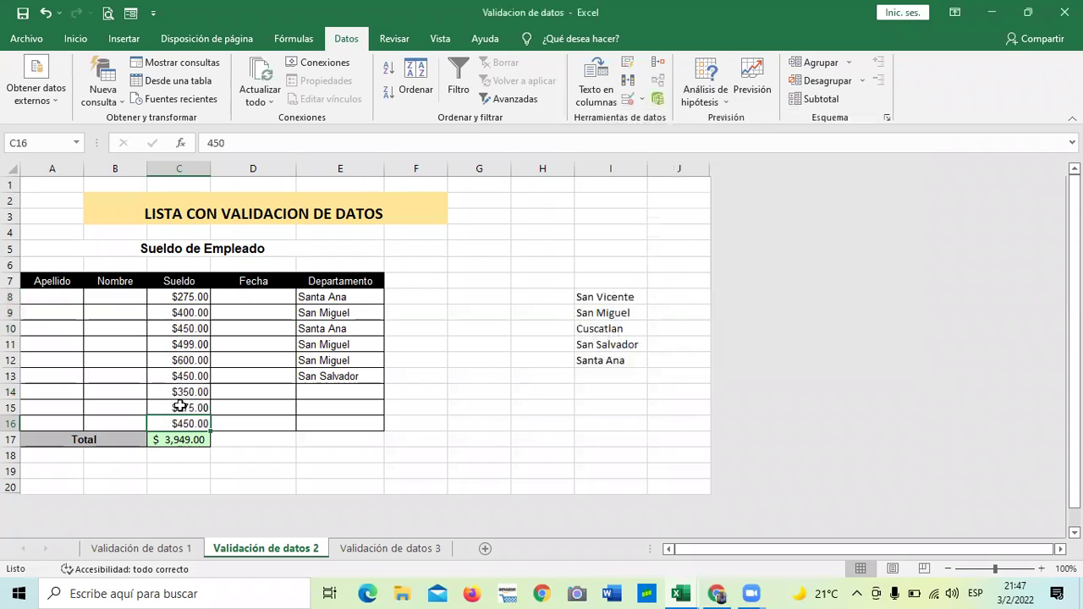
left_click(186, 301)
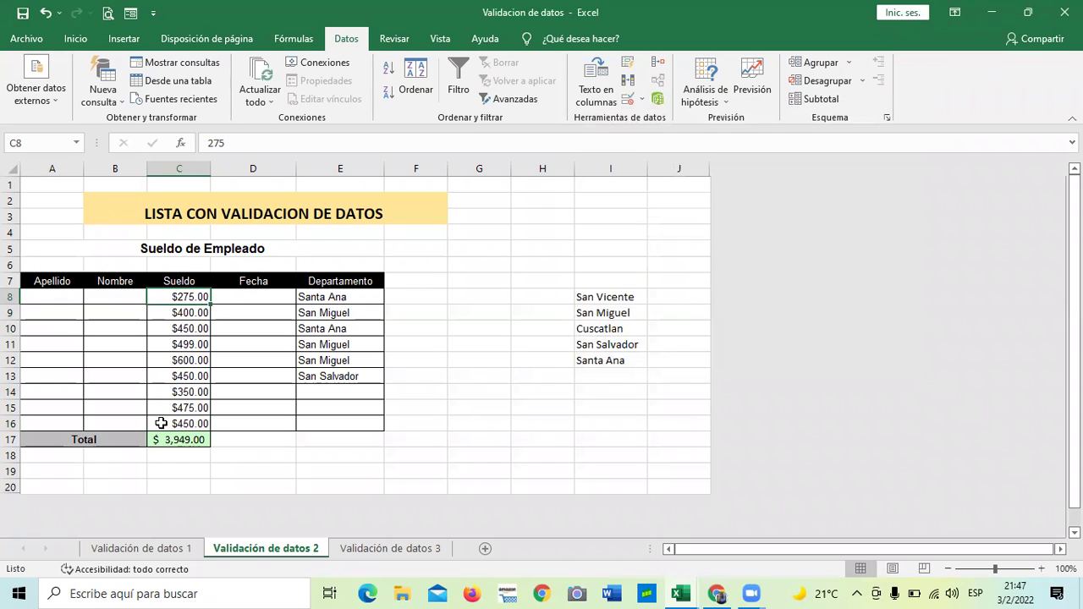
left_click(144, 362)
left_click(158, 361)
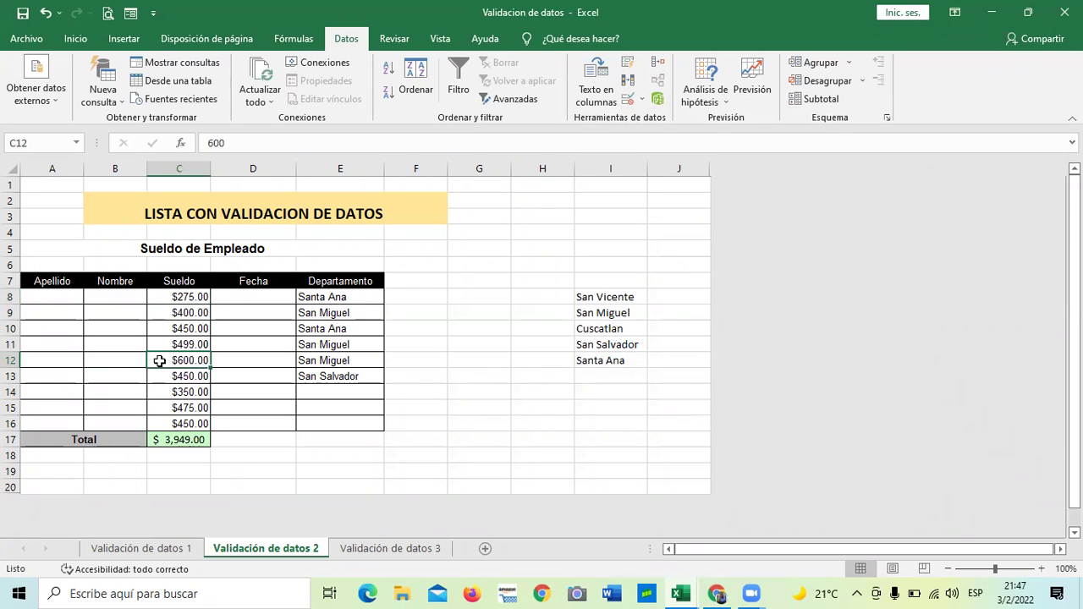
left_click(170, 295)
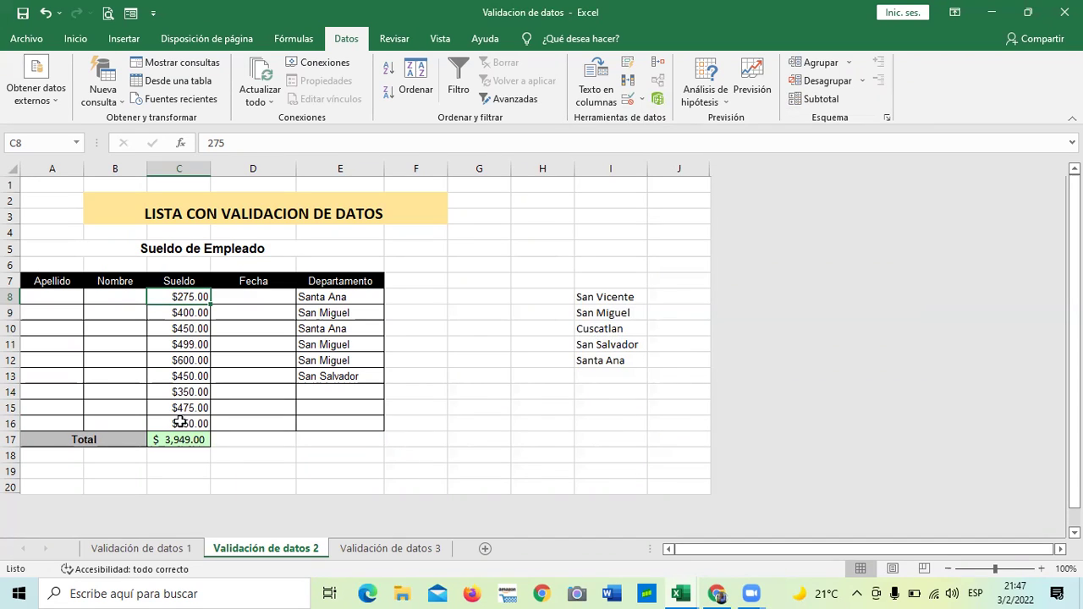
left_click(178, 330)
left_click(178, 297)
left_click(163, 360)
Step: Circle the invalid data in the Sueldo cells C8:C16
left_click_drag(178, 294, 181, 424)
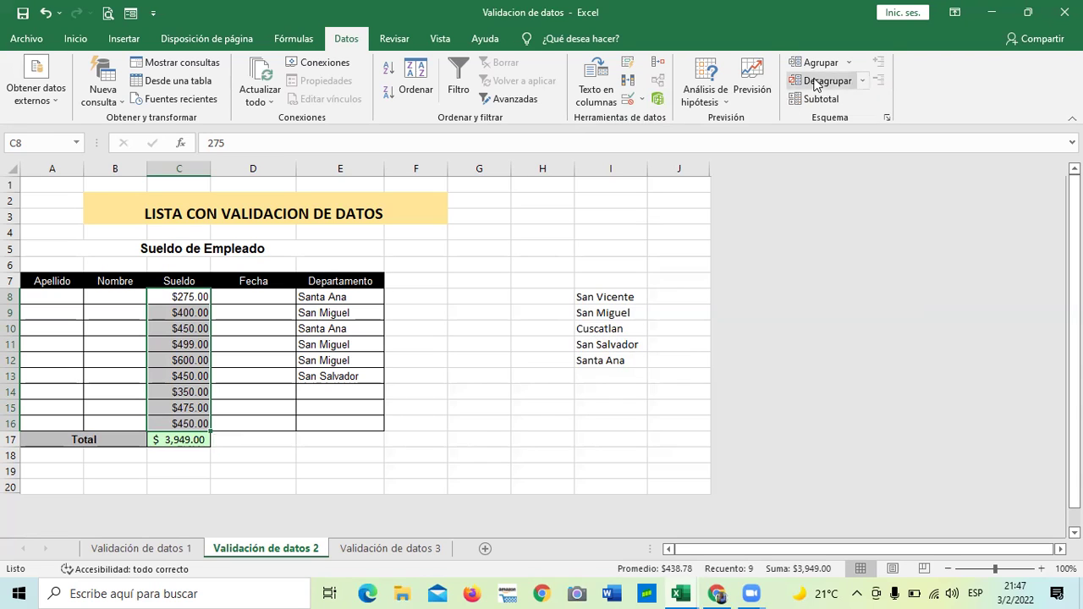
left_click(642, 99)
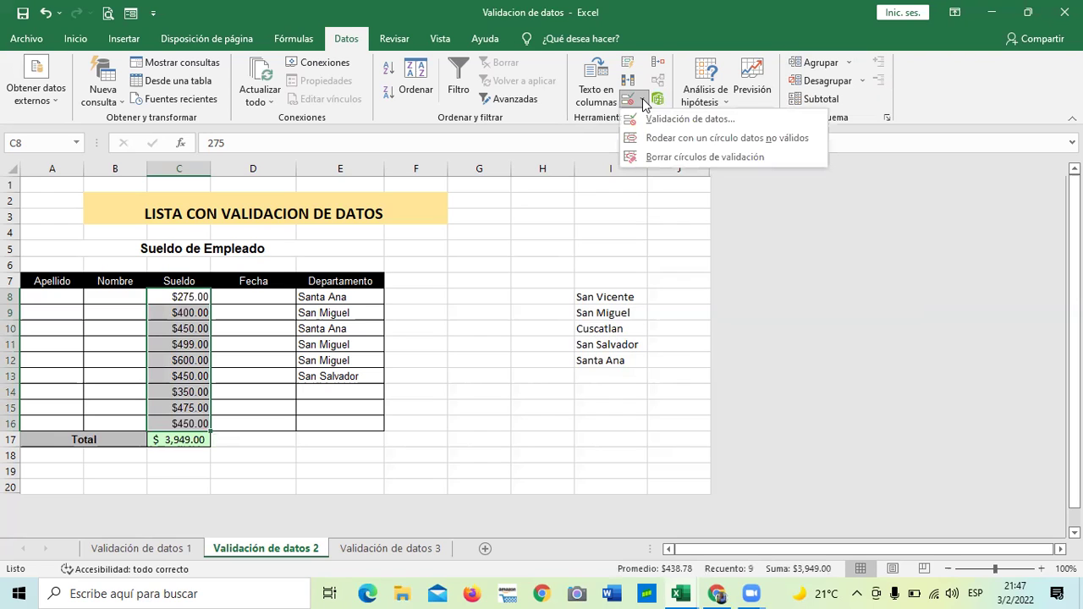
left_click(664, 137)
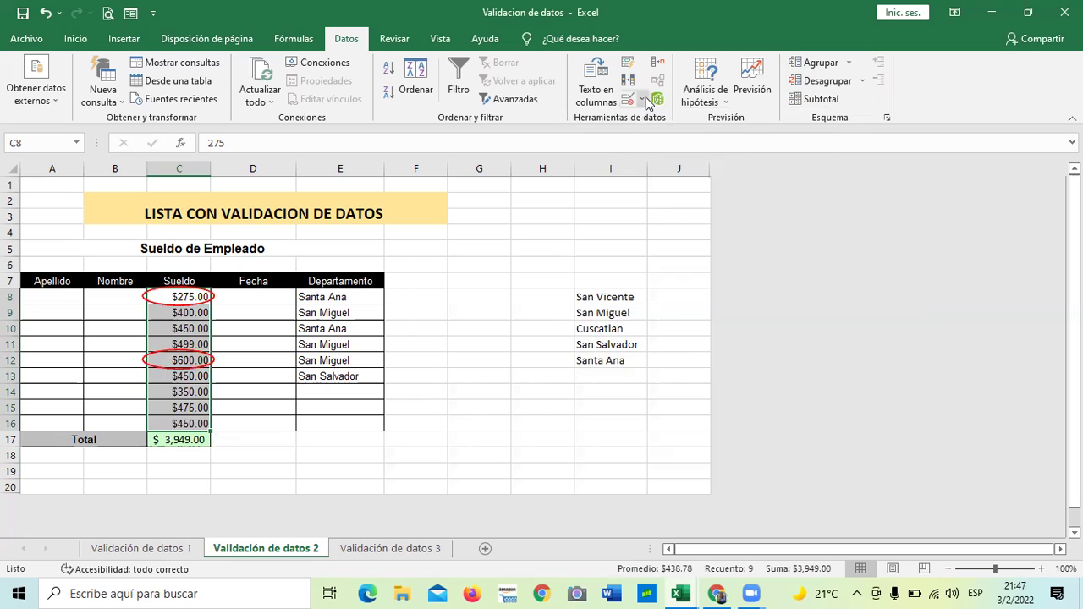
Step: Clear the validation circles from the Sueldo column
left_click(645, 100)
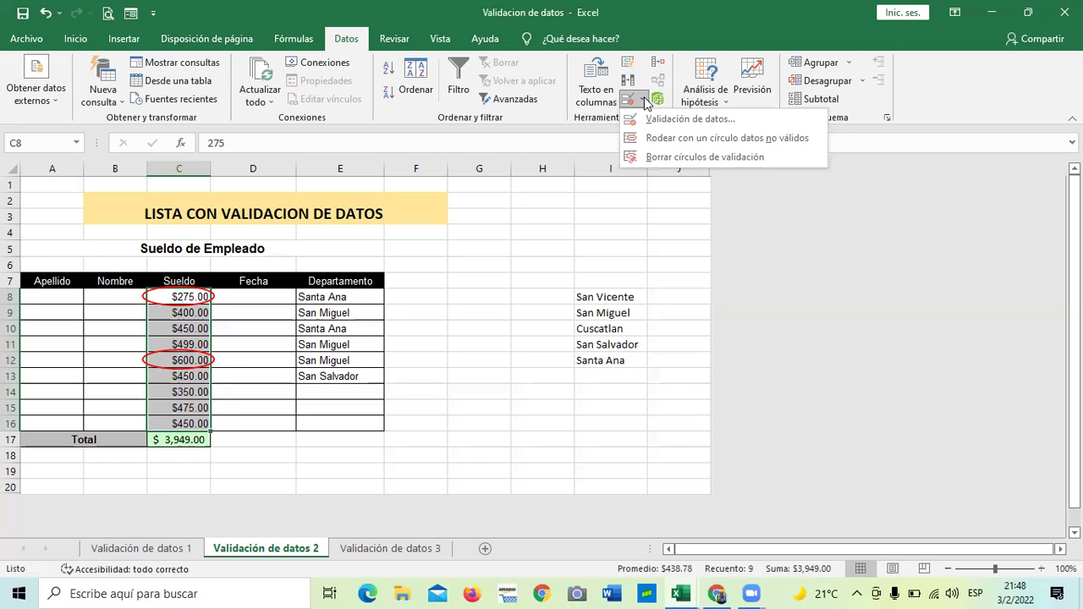
left_click(465, 290)
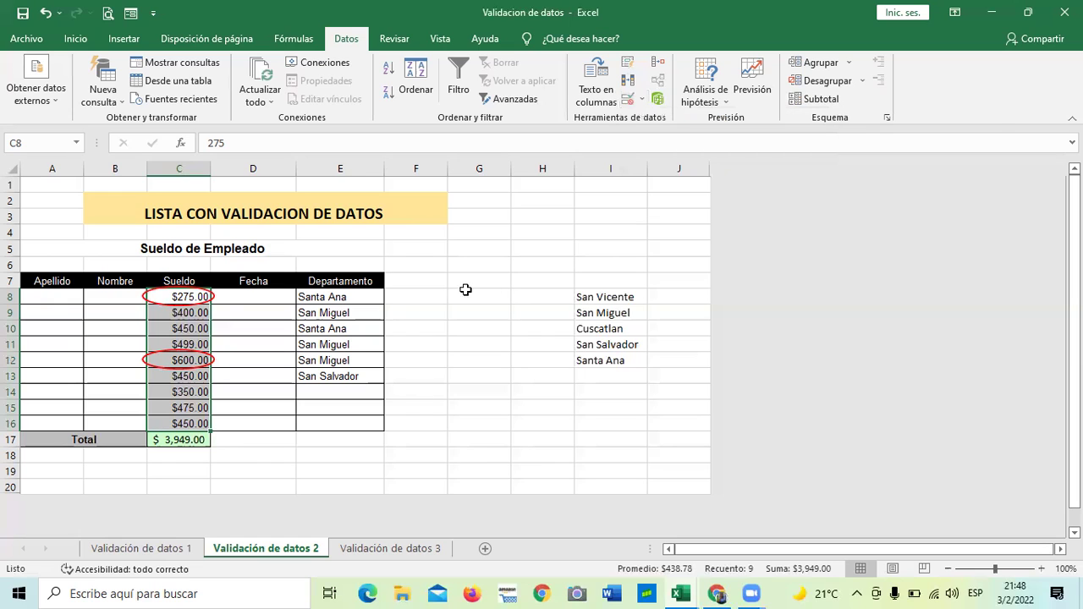
left_click(641, 101)
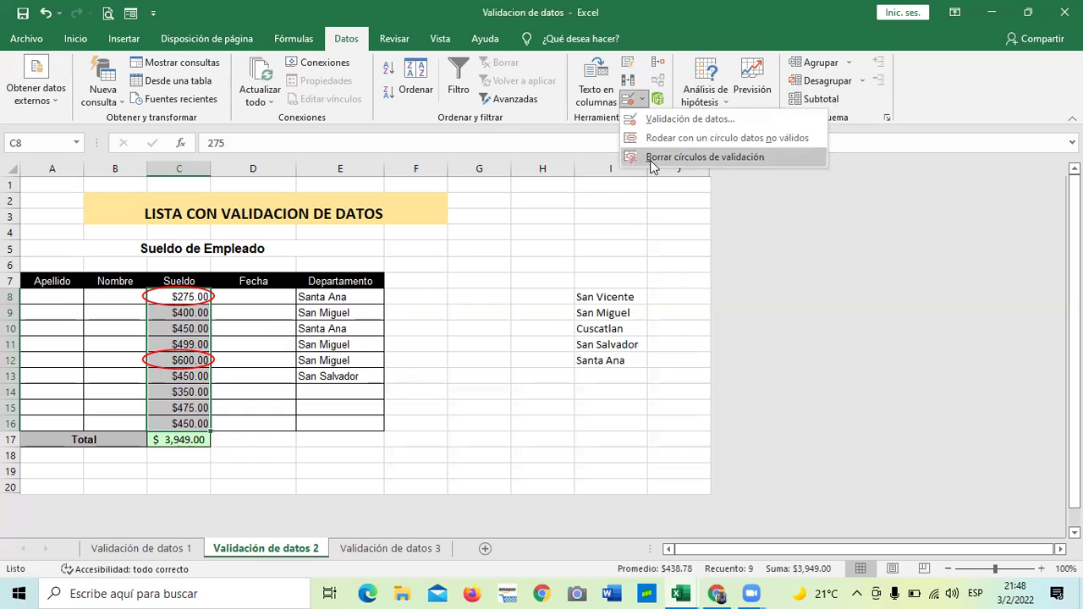
left_click(654, 161)
left_click(492, 289)
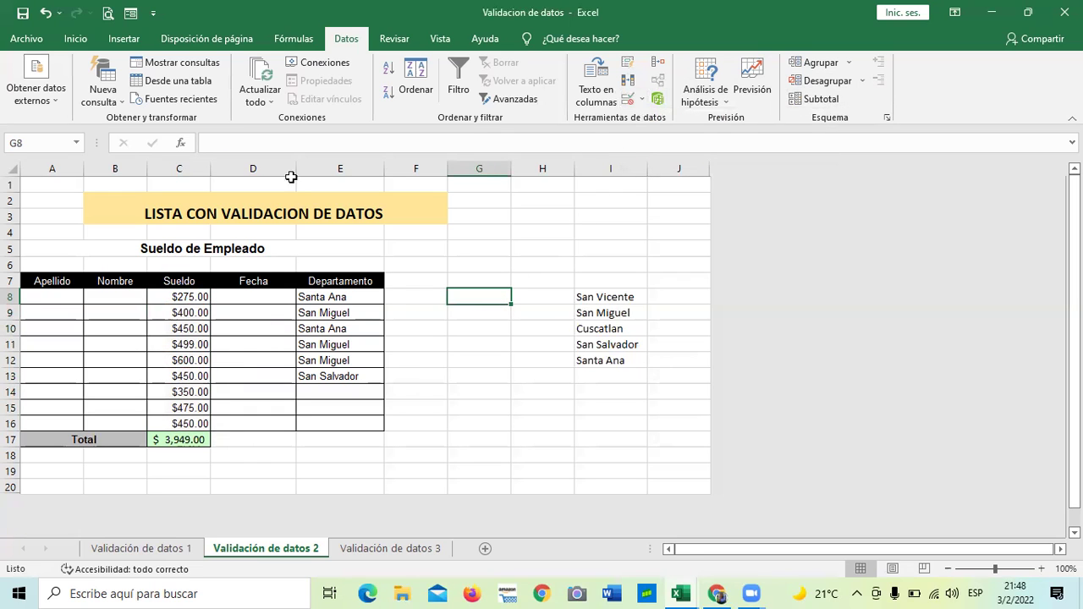
Step: Set the salary in C8 to 350
left_click(182, 298)
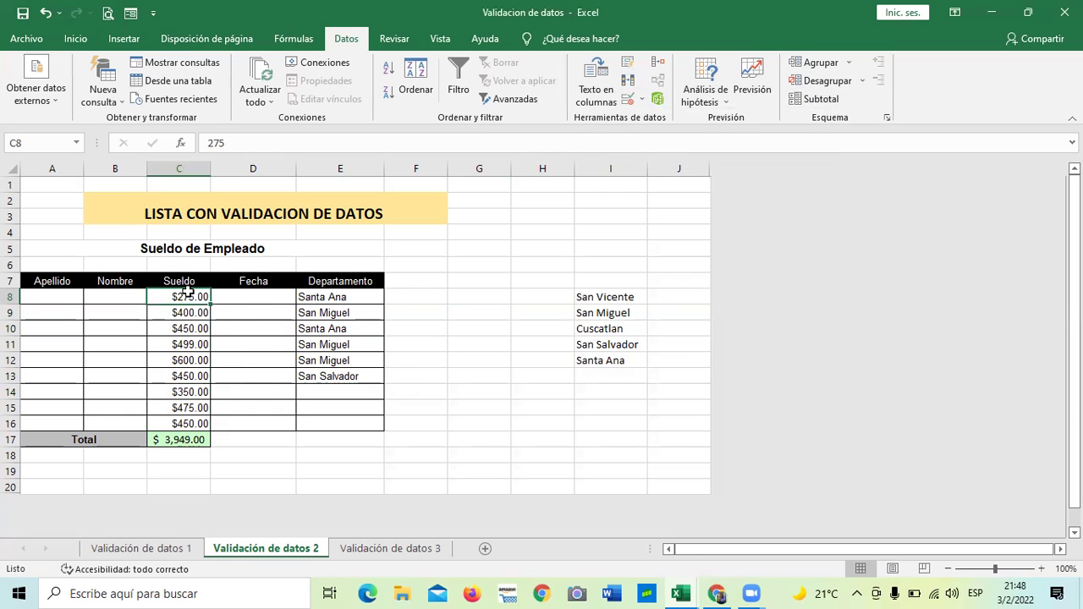
key("Down")
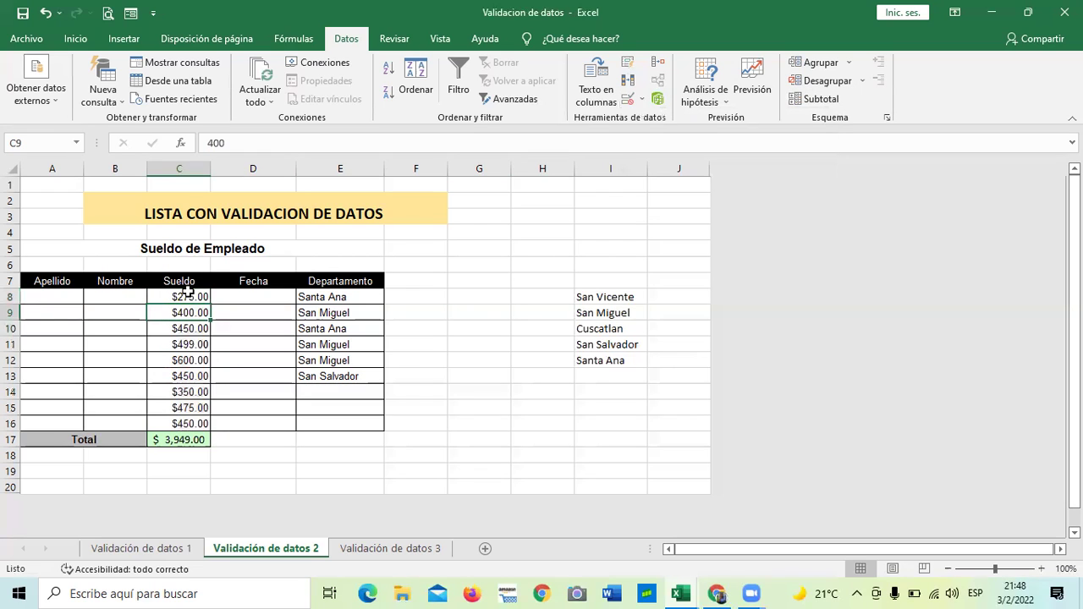
left_click(193, 297)
type("350")
key("Return")
Step: Try to enter a salary of 275 in C8 to test the validation, and re-enter 350 on the retry
left_click(191, 295)
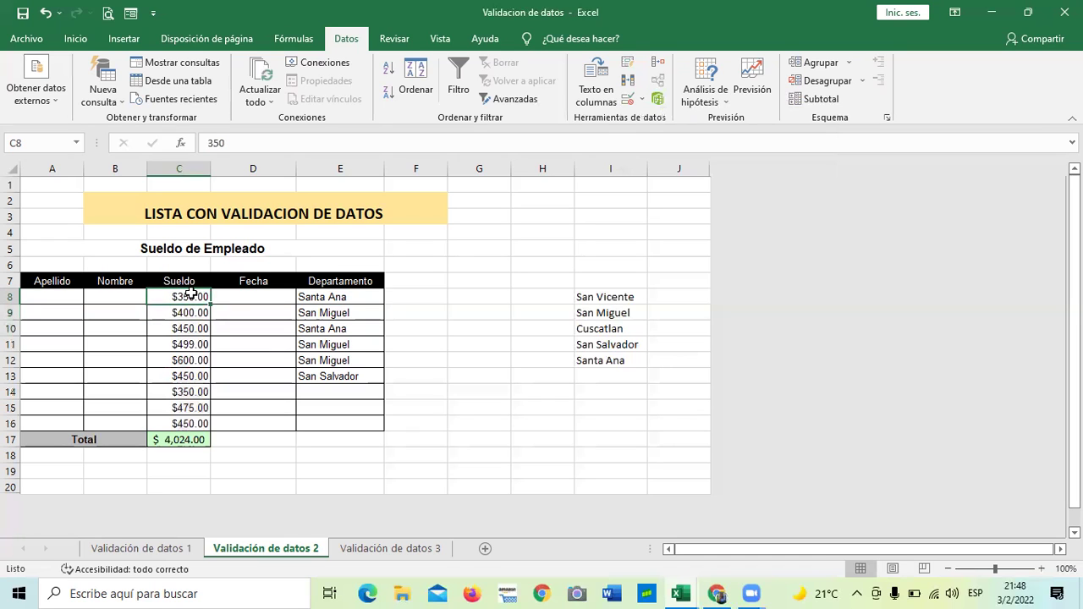
type("275")
key("Return")
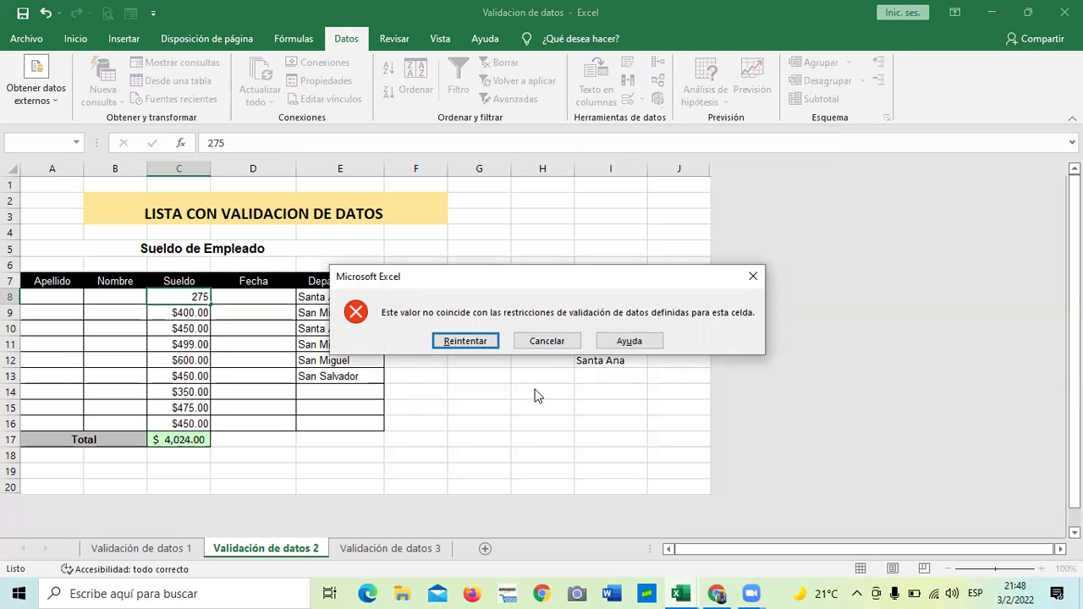
left_click(470, 341)
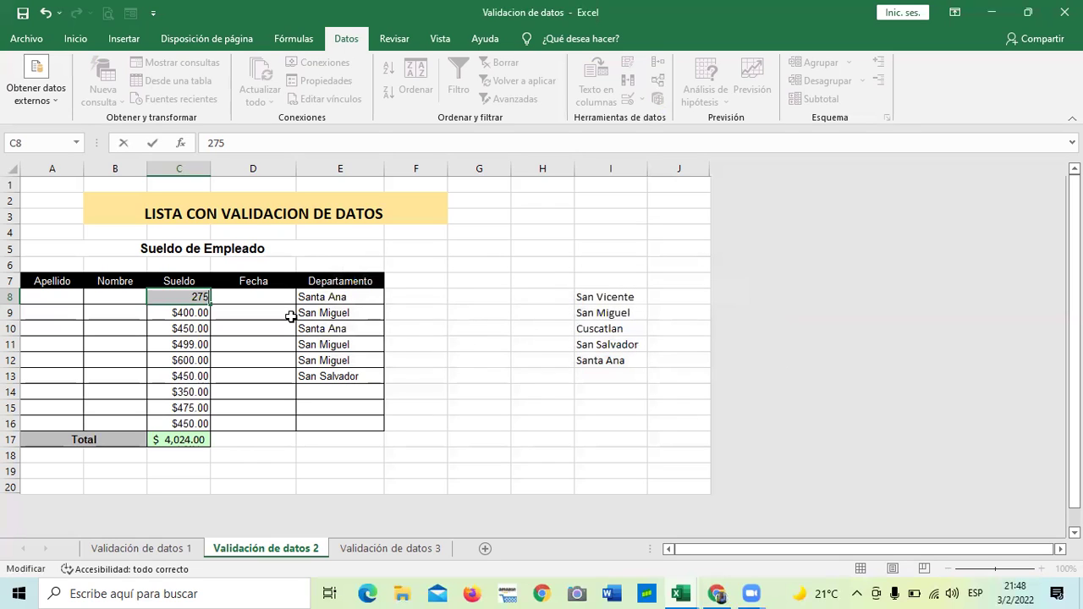
type("350")
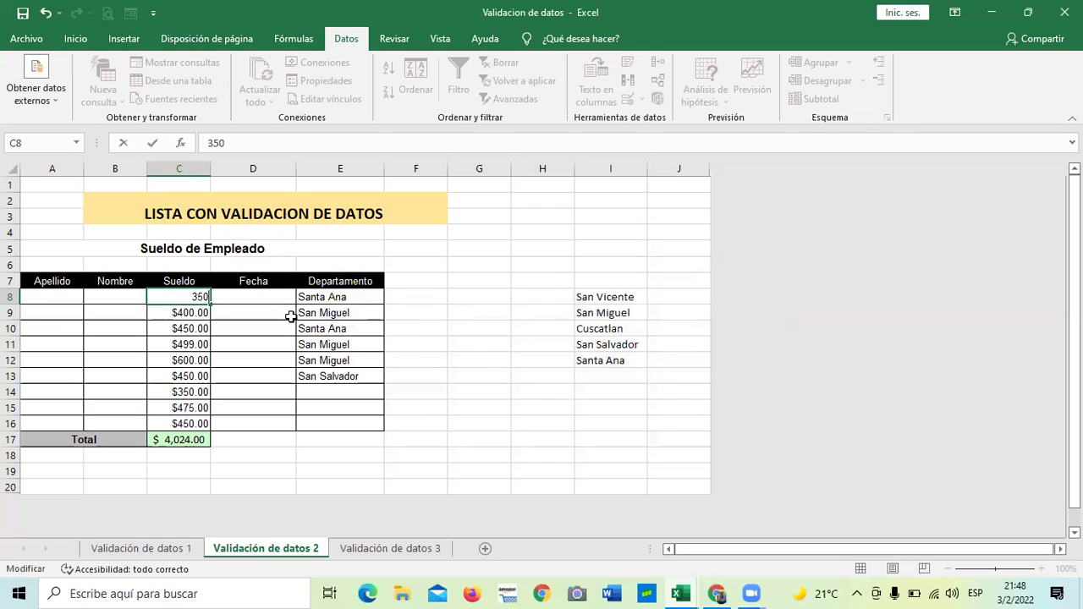
key("Return")
left_click(189, 362)
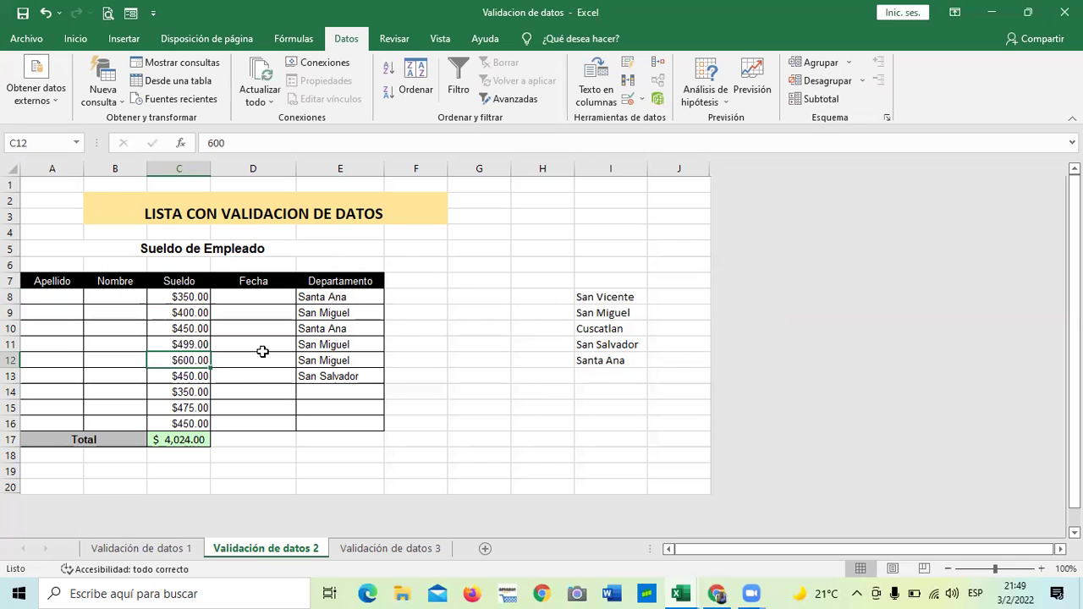
left_click(469, 378)
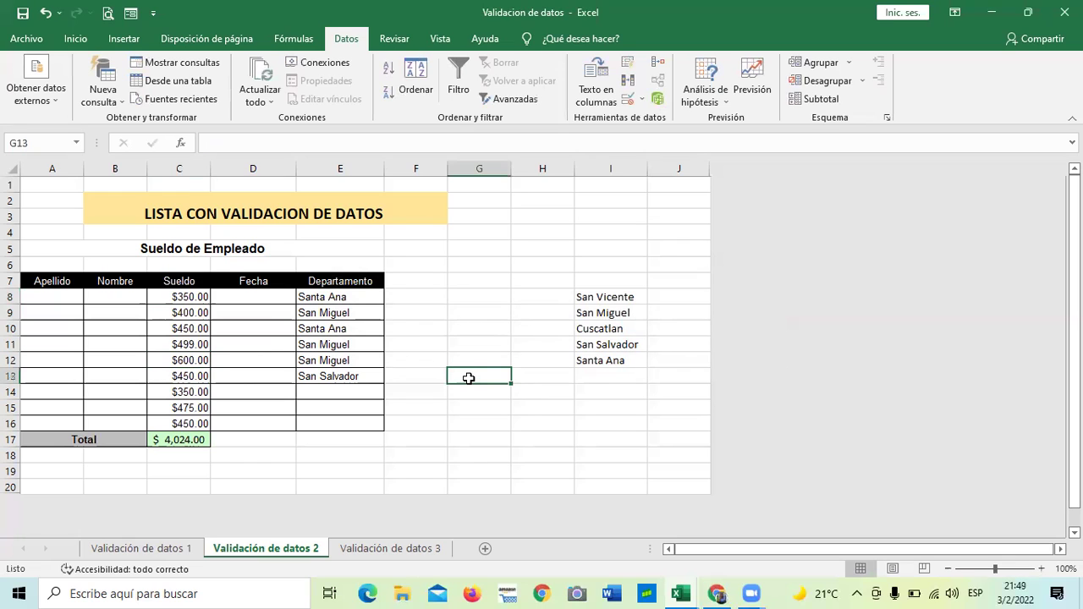
left_click(467, 314)
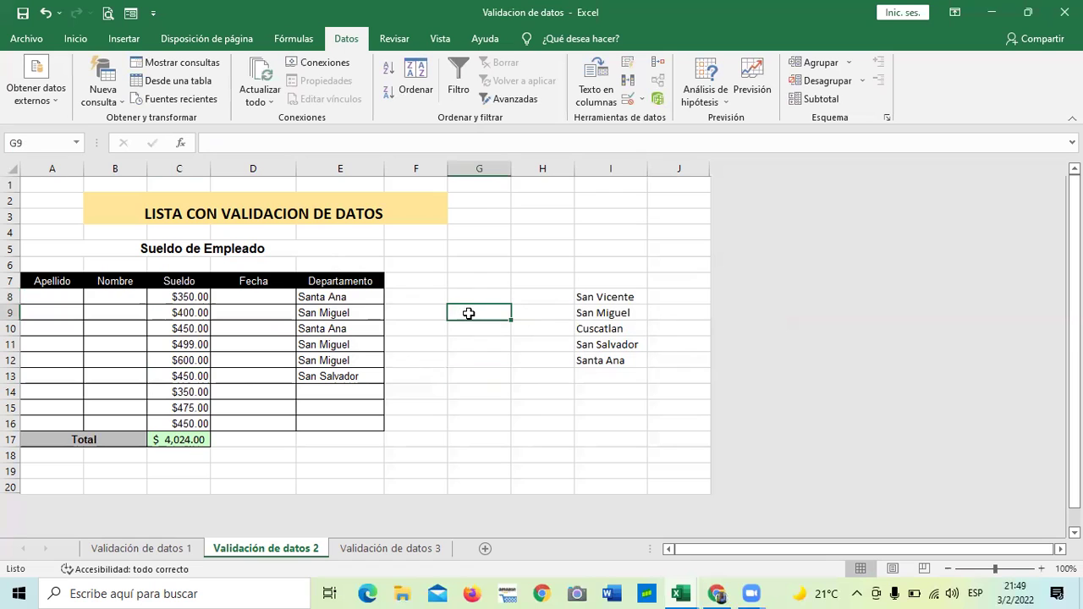
Step: On the Validación de datos 3 sheet, open the data validation settings for the table range B7:E17
left_click(366, 550)
left_click(425, 349)
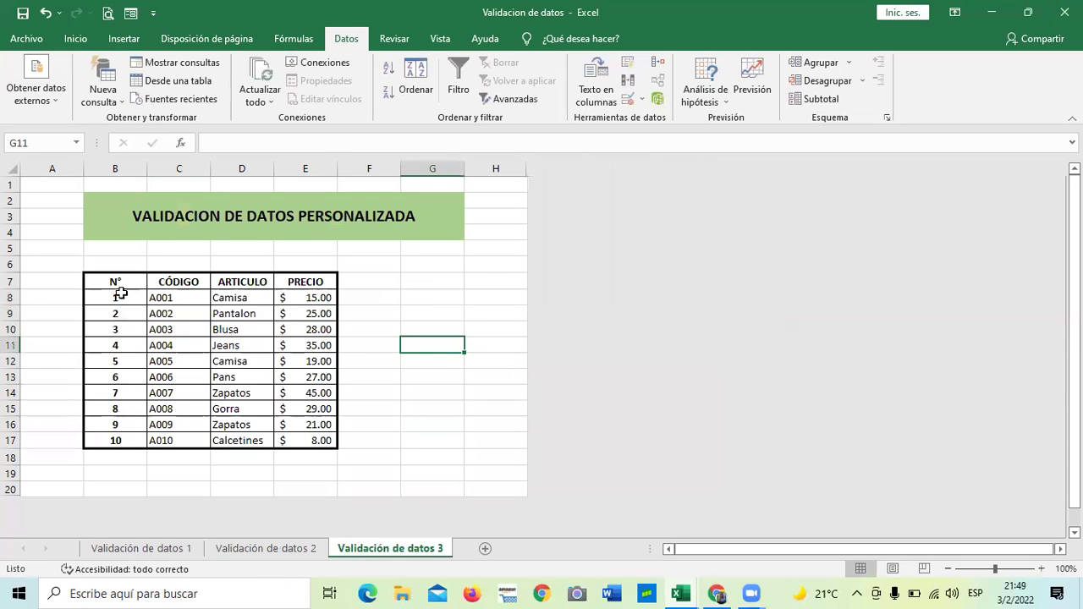
left_click_drag(119, 283, 295, 441)
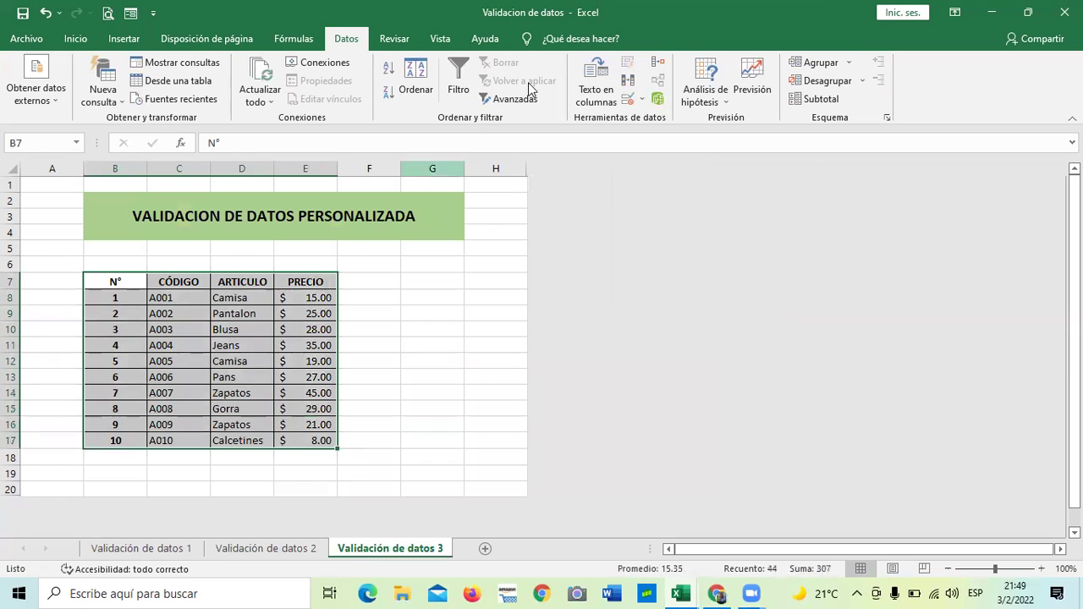
left_click(626, 100)
left_click(519, 347)
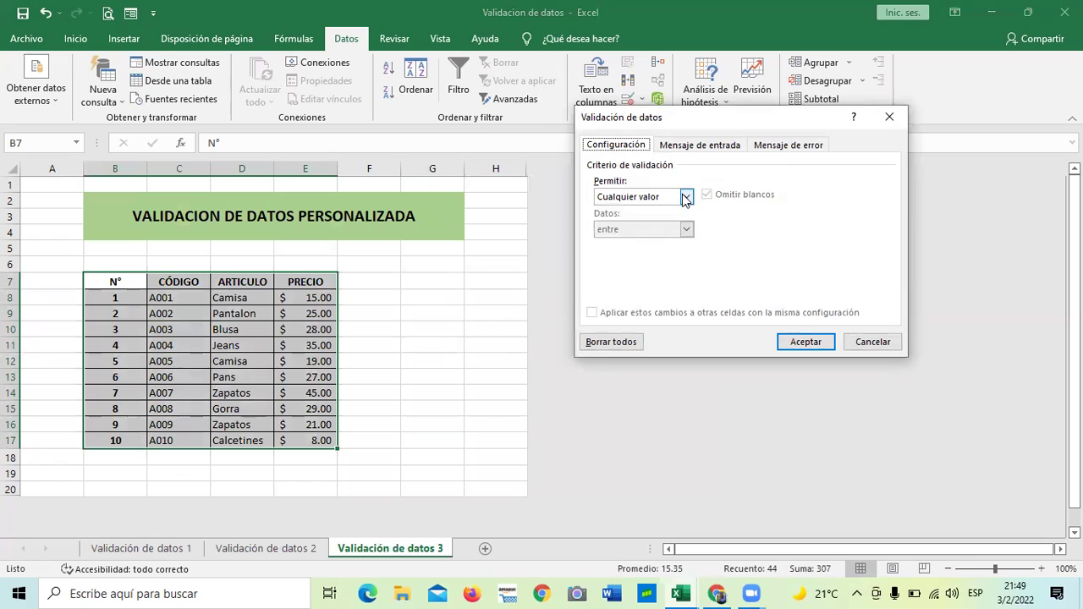
Step: Try to apply a Personalizada validation criterion with an empty formula to B7:E17
left_click(685, 197)
left_click(644, 283)
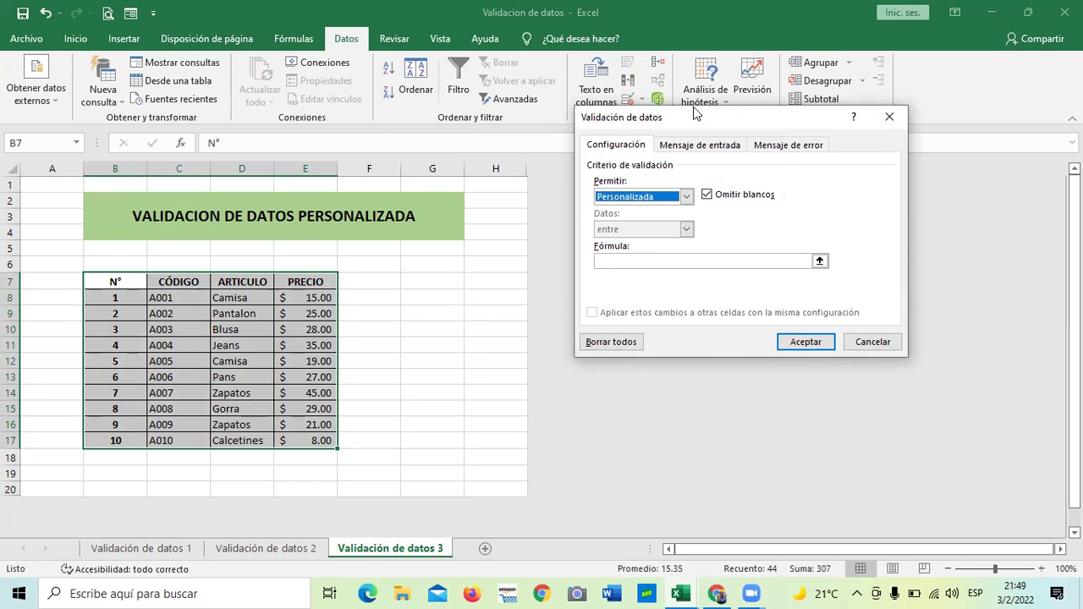
left_click_drag(694, 115, 609, 67)
left_click(601, 149)
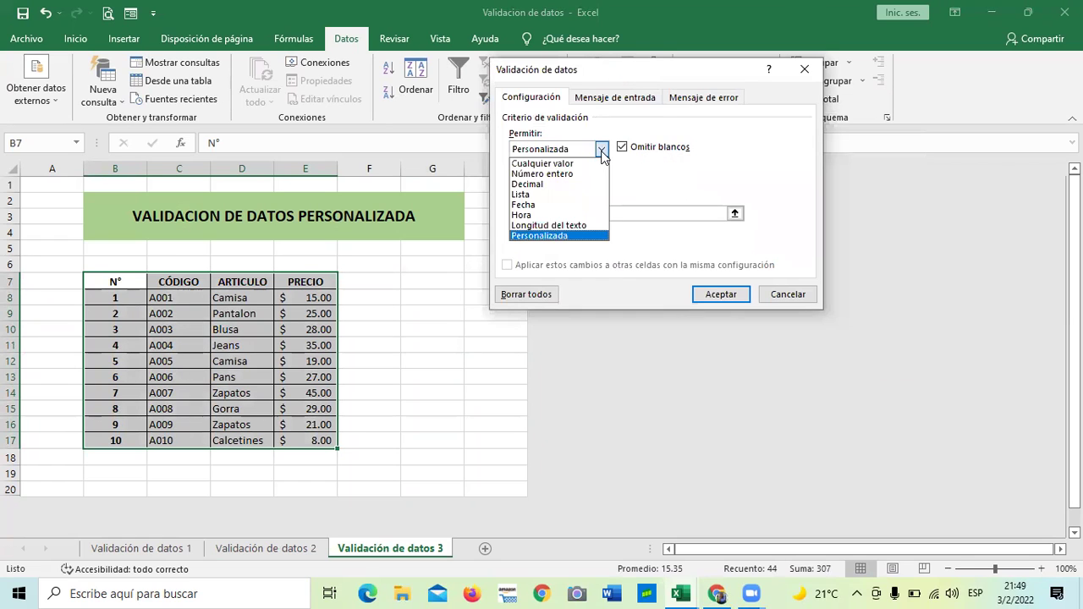
left_click(548, 236)
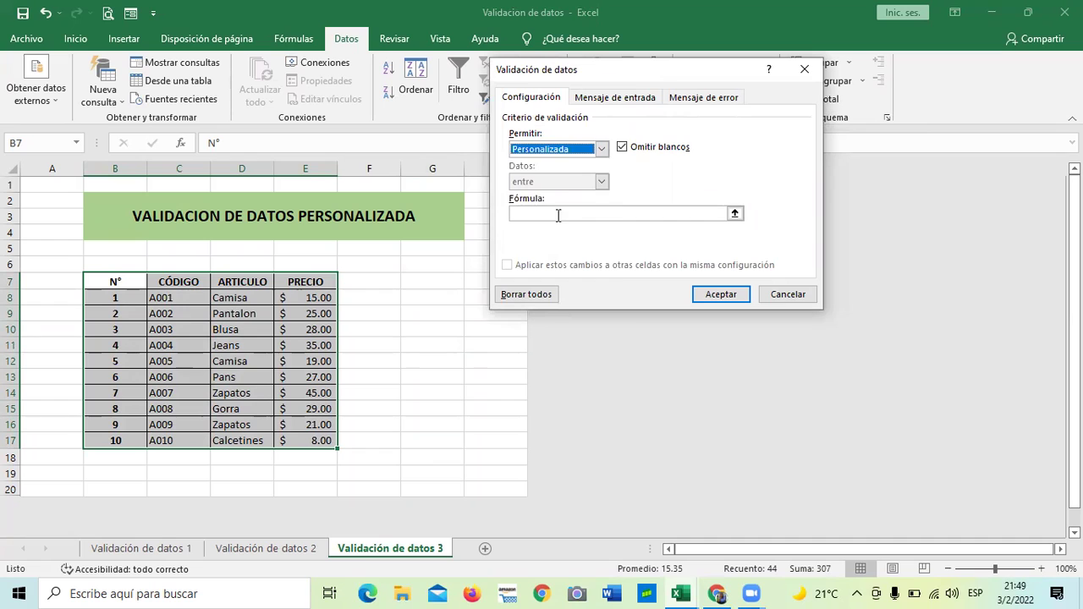
left_click(586, 213)
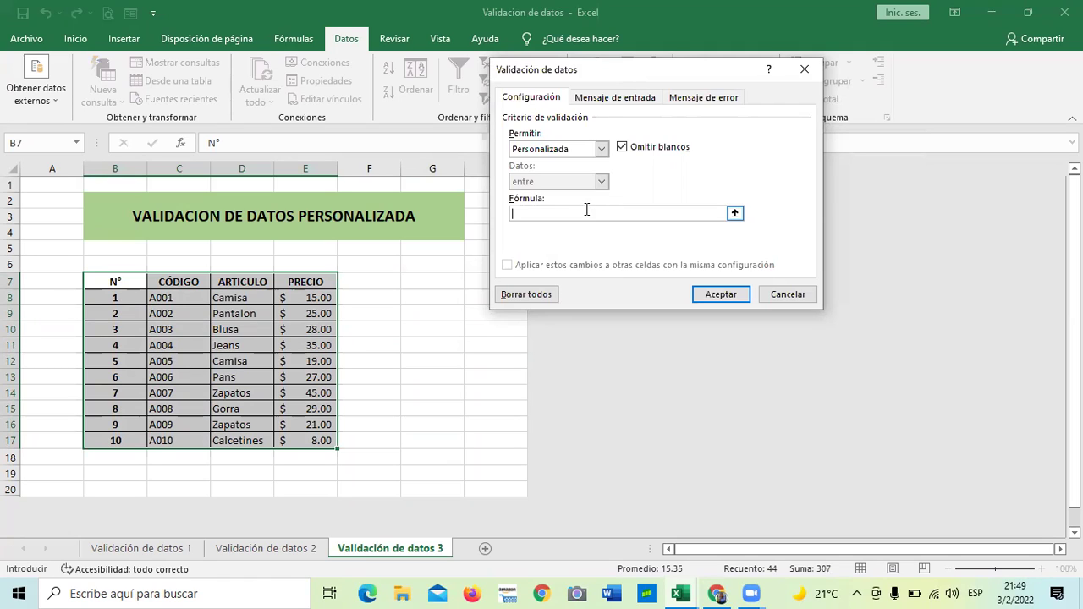
left_click(724, 296)
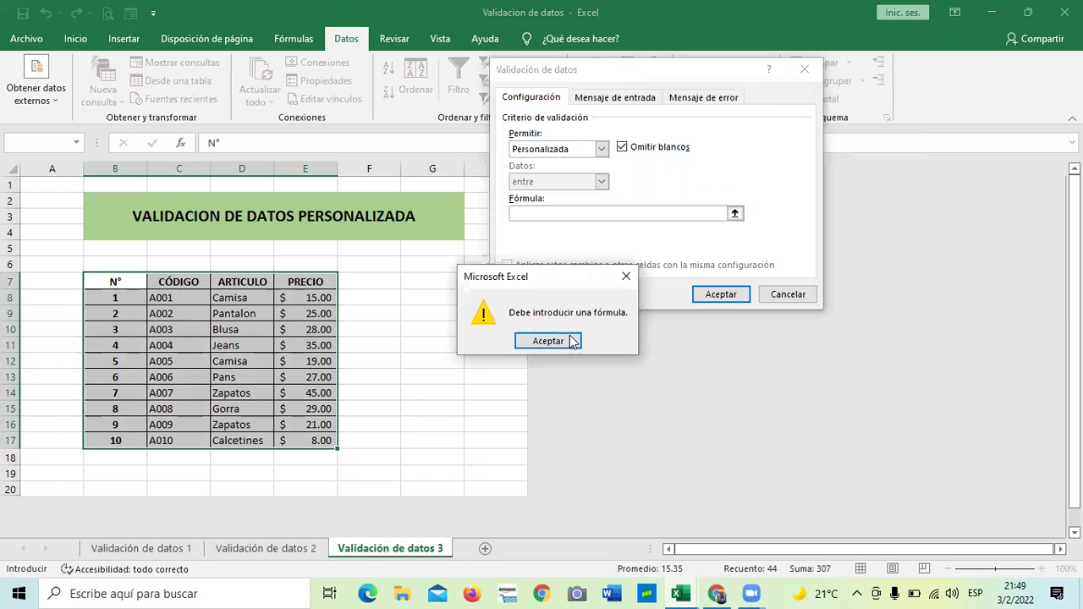
left_click(572, 341)
Step: Clear all data validation settings from the range B7:E17
left_click(542, 294)
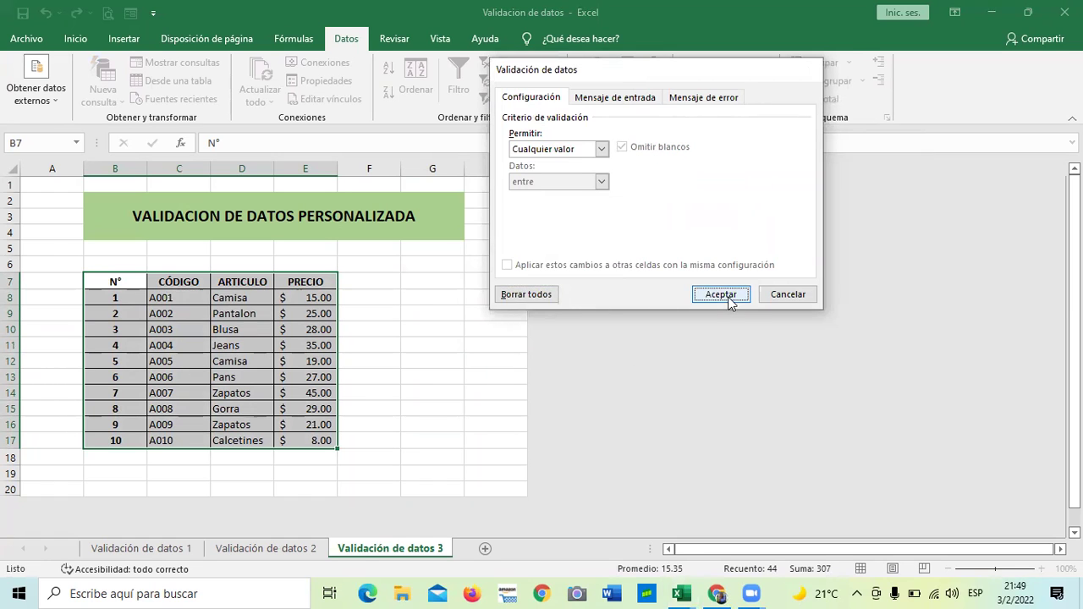
left_click(721, 294)
left_click(443, 359)
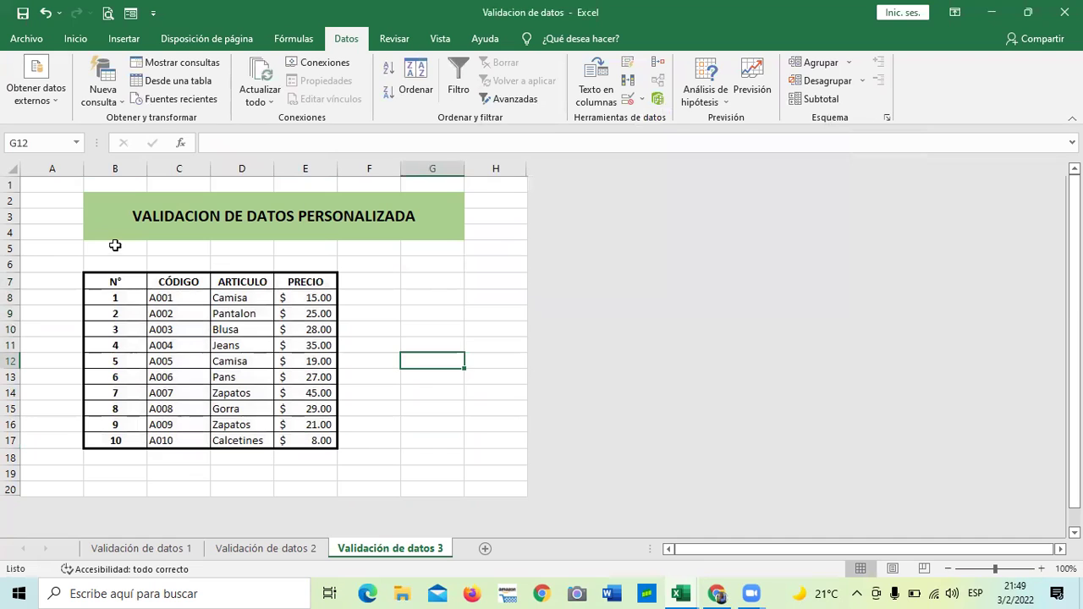
Step: Apply Personalizada validation with the formula =CONTAR.SI(C:C;C1)=1 to all of column C, extending it to the cells without validation
left_click(181, 166)
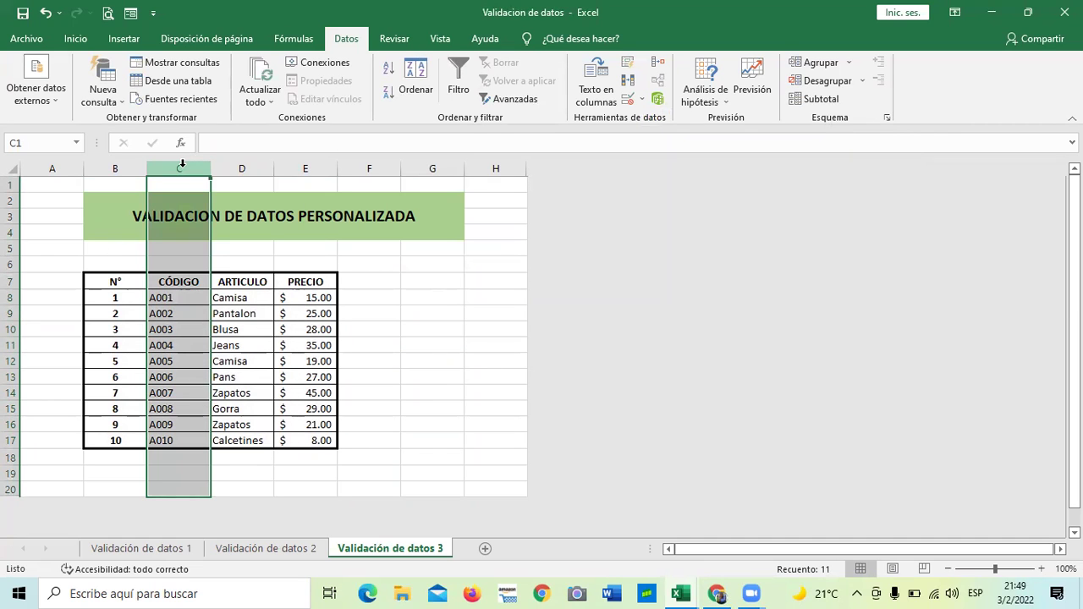
left_click(406, 316)
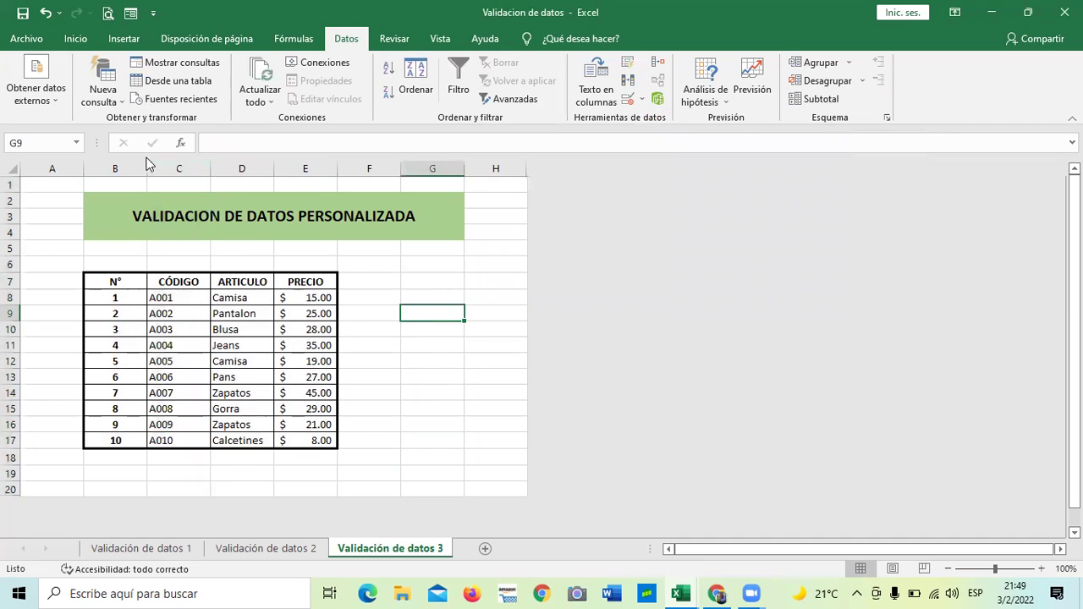
left_click(176, 167)
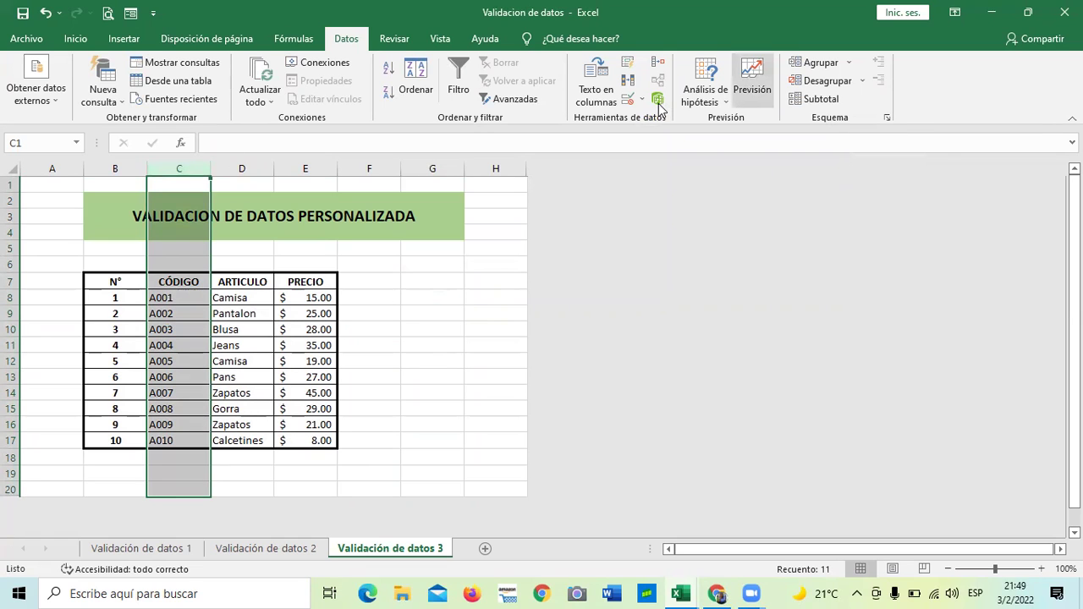
left_click(627, 100)
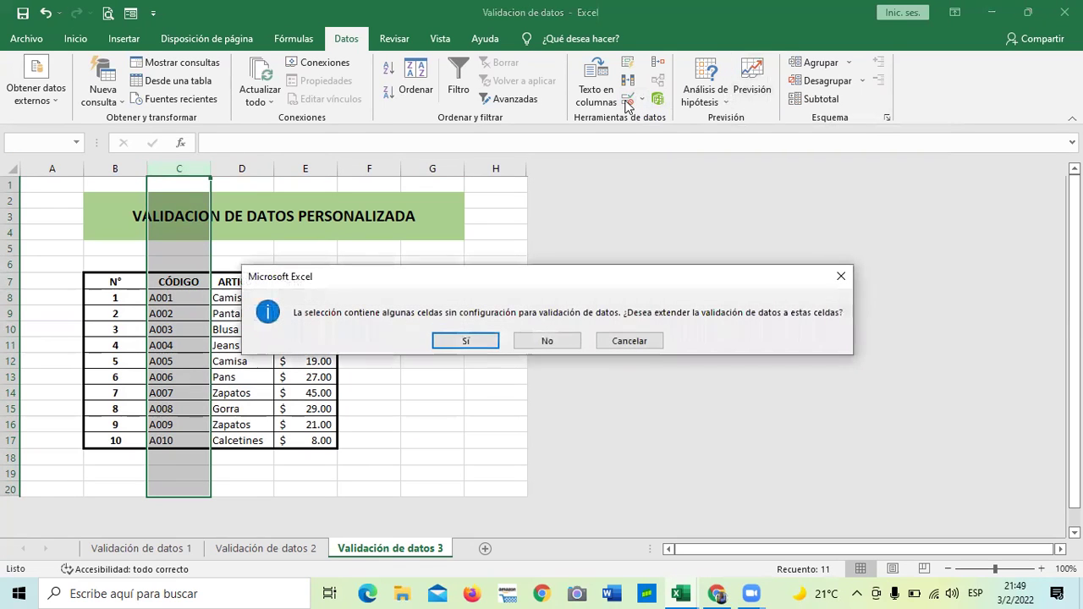
left_click(468, 340)
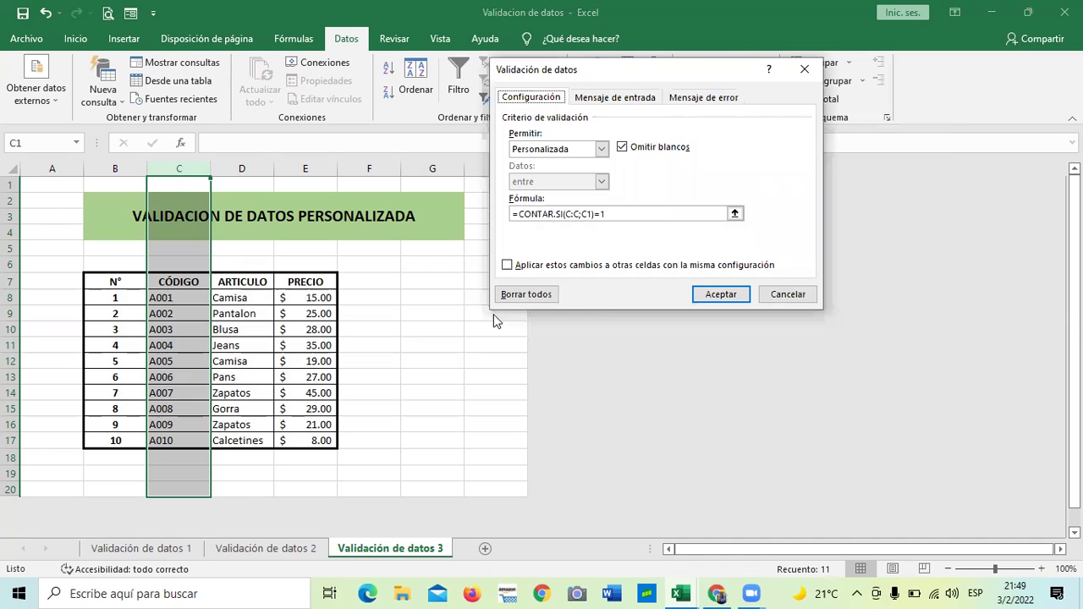
left_click_drag(684, 67, 682, 61)
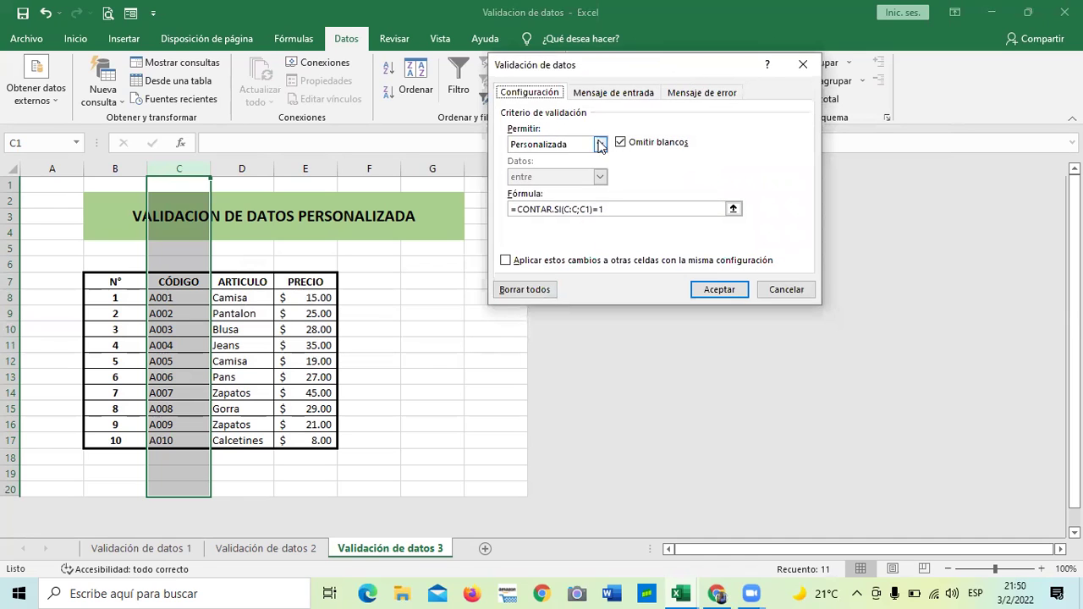
left_click(600, 145)
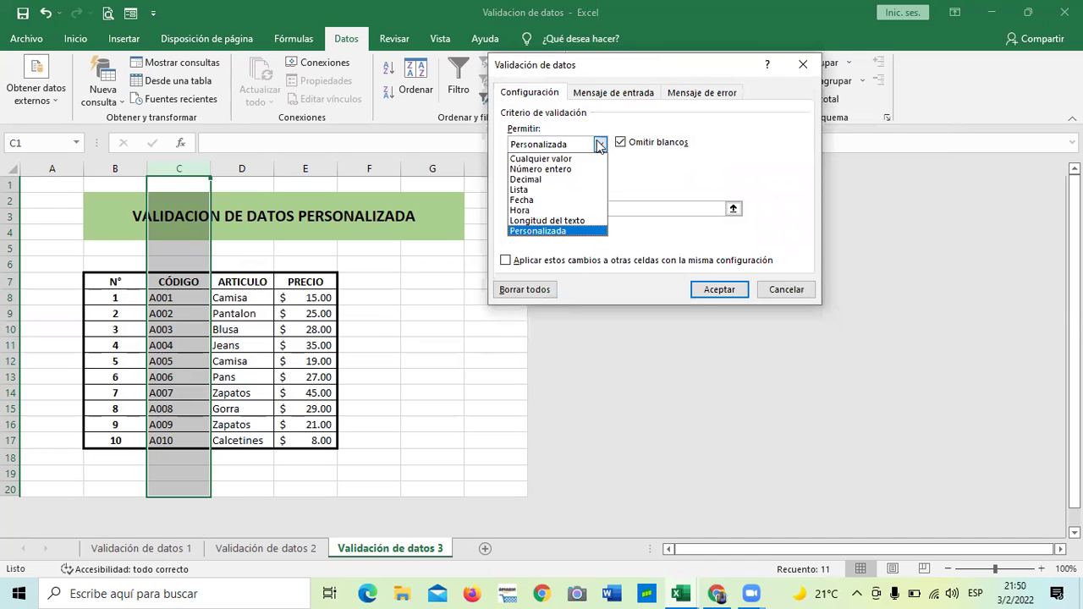
left_click(545, 230)
left_click(639, 206)
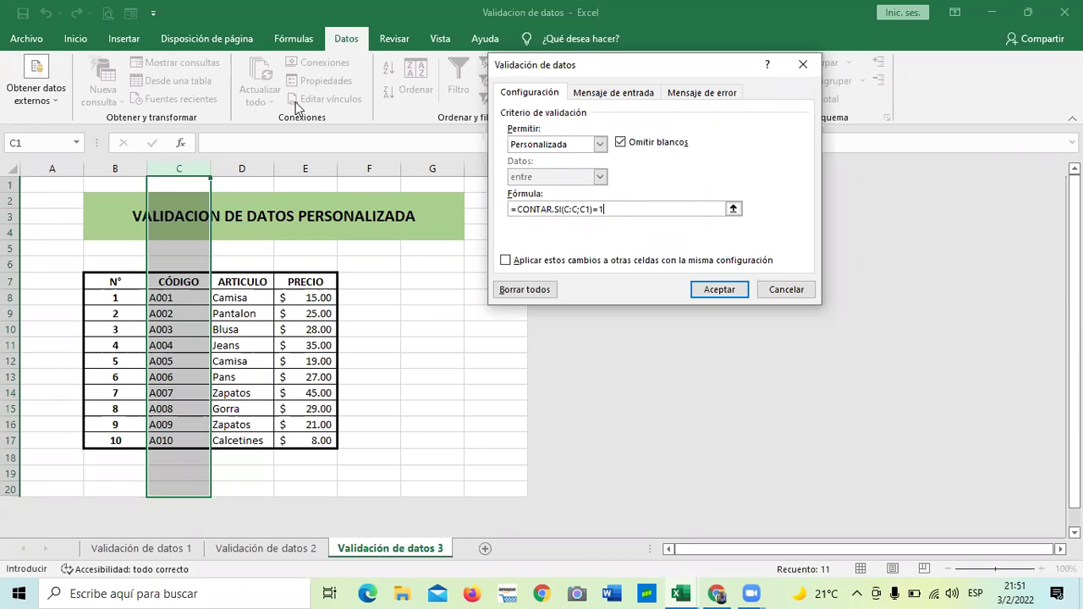
left_click(718, 288)
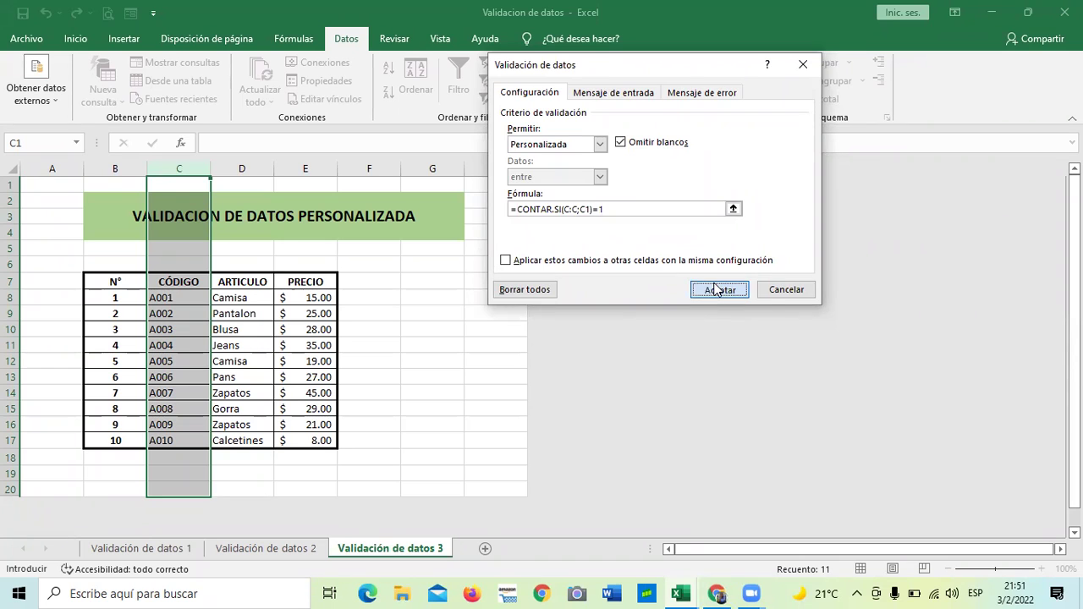
left_click(424, 390)
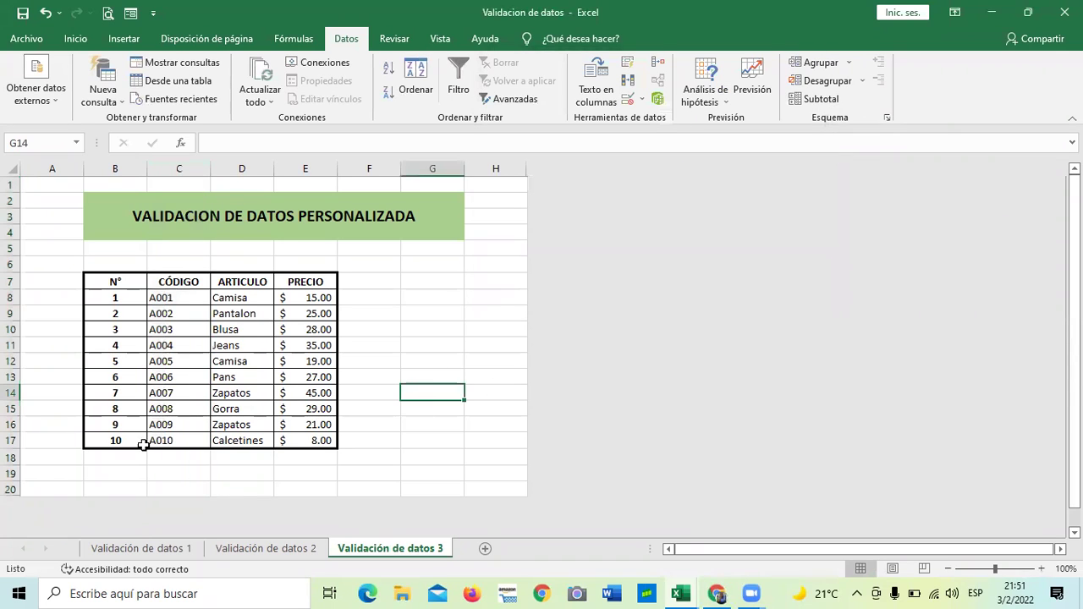
Step: Try to enter the duplicate code A004 in C12 to test the validation, and enter A005 on the retry
left_click(181, 408)
double_click(184, 360)
key("BackSpace")
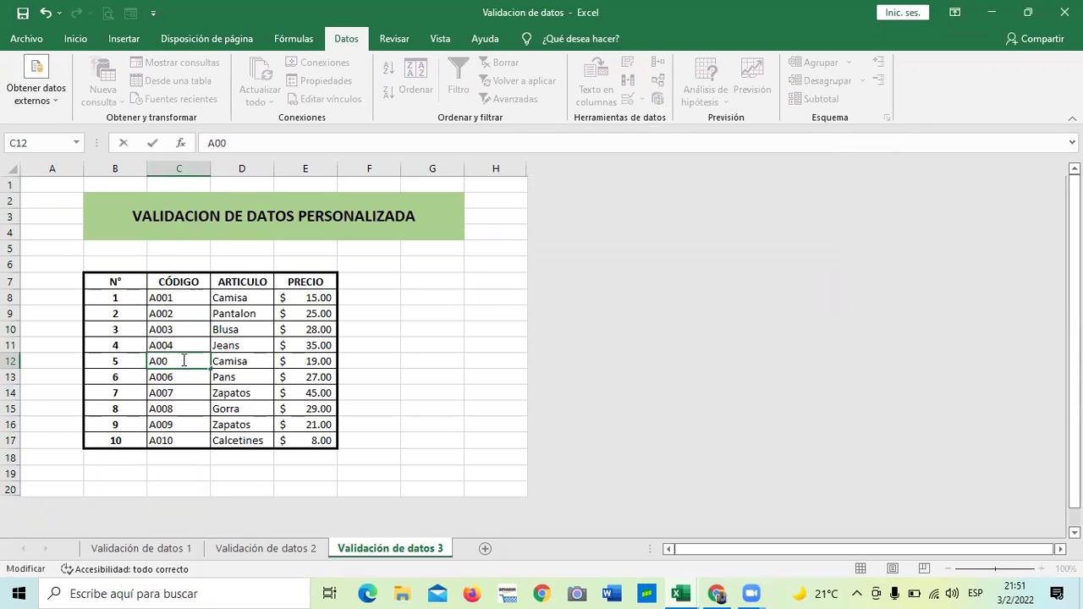
type("4")
left_click(375, 280)
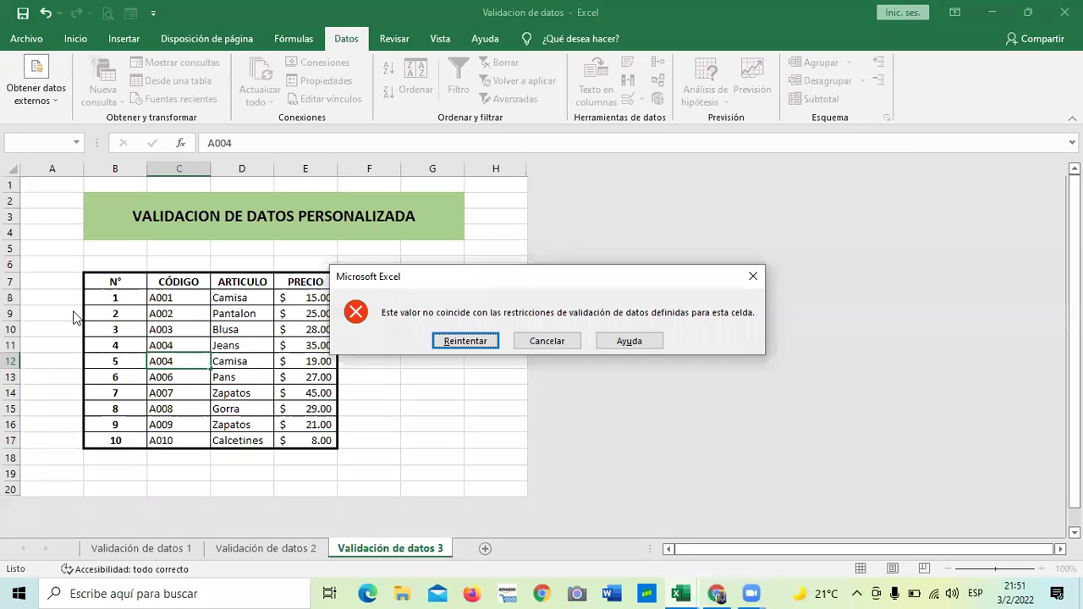
left_click(479, 341)
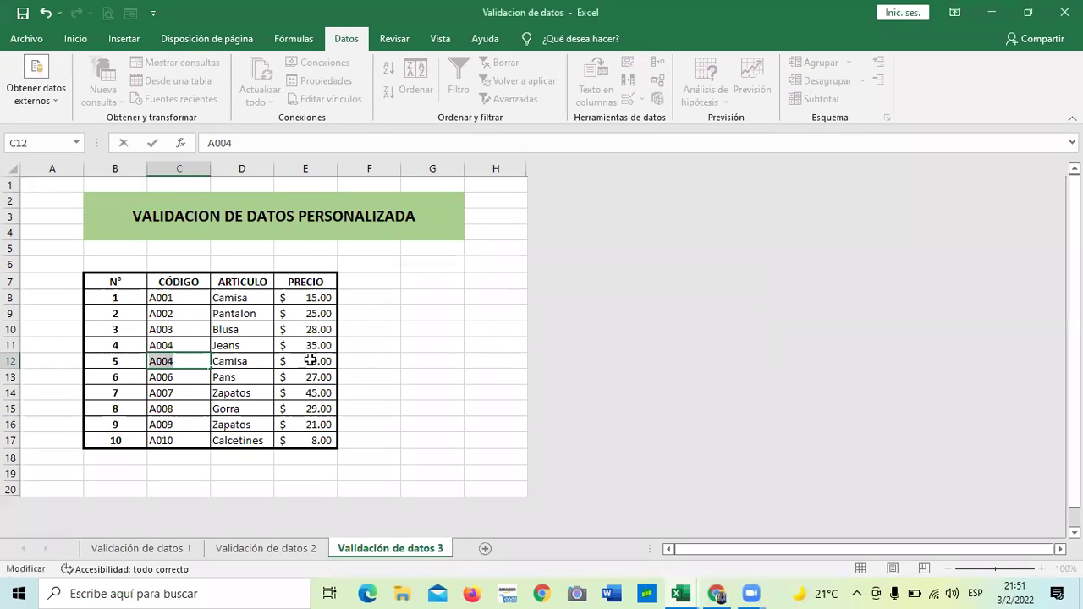
left_click(203, 366)
key("BackSpace")
type("5")
key("Return")
left_click(406, 359)
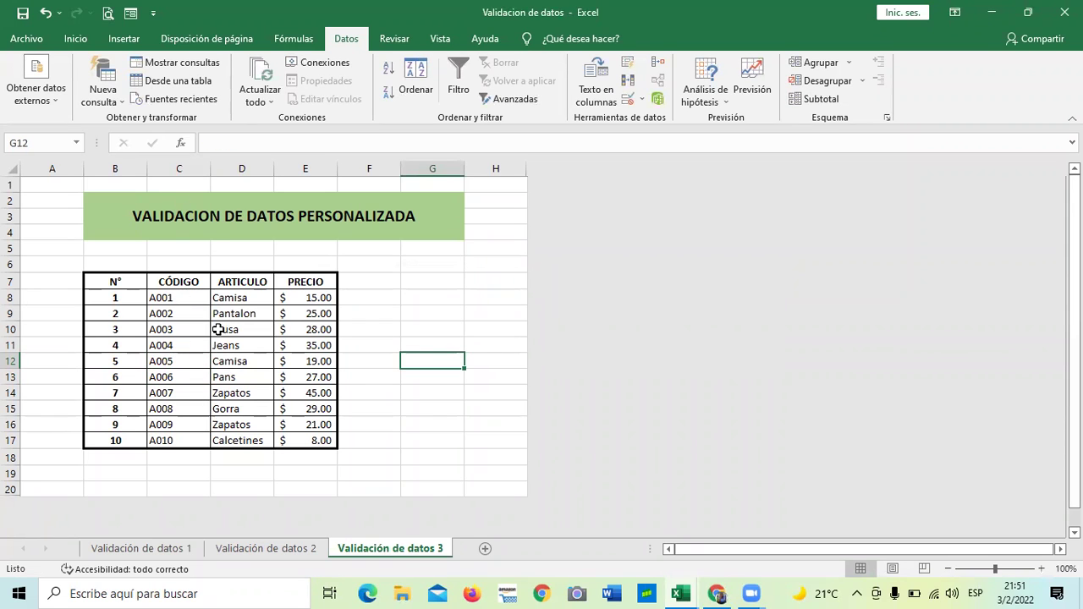
Step: Circle the invalid data on the sheet to check the codes in the CÓDIGO column
left_click(187, 370)
left_click(182, 301)
left_click(173, 347)
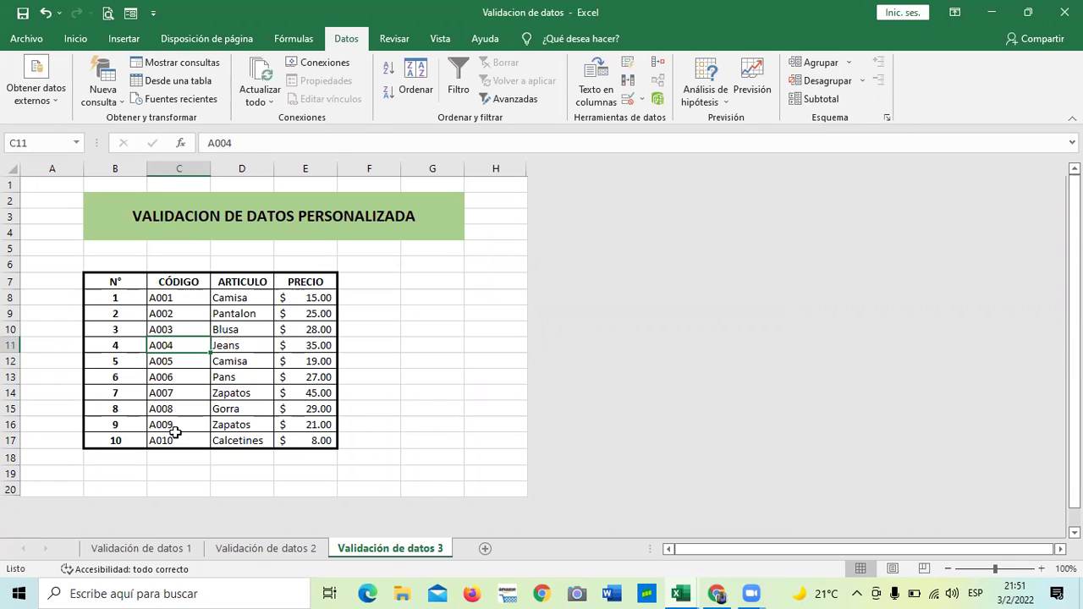
left_click(643, 100)
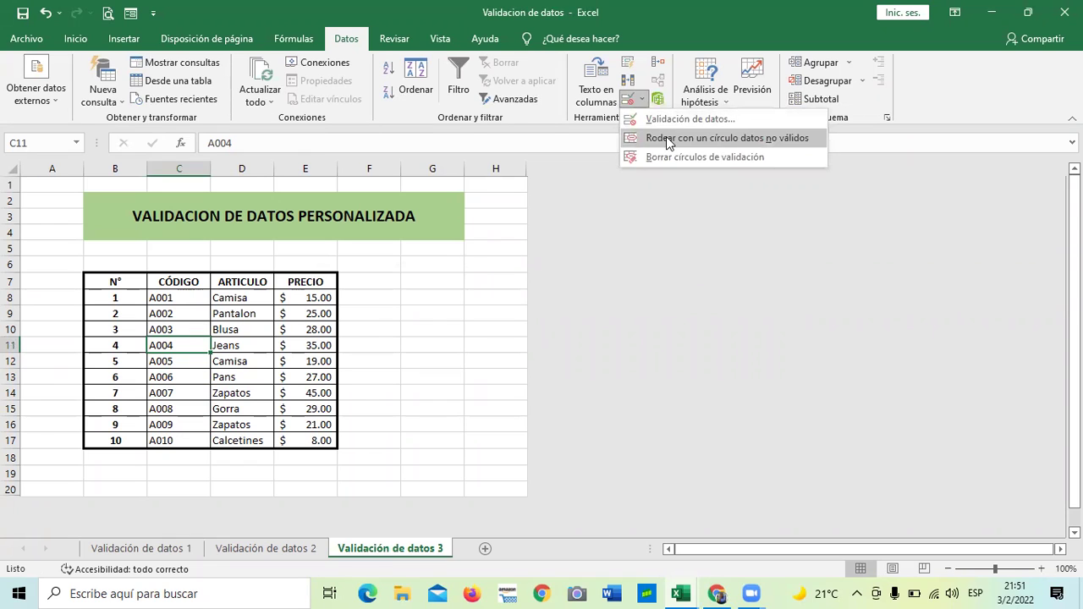
left_click(666, 137)
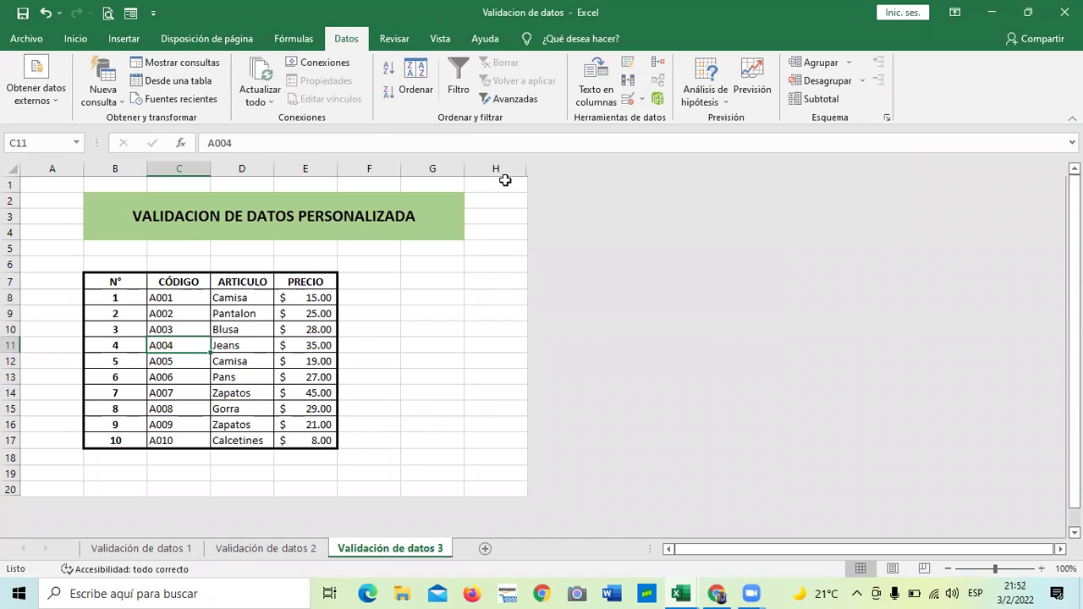
left_click(424, 360)
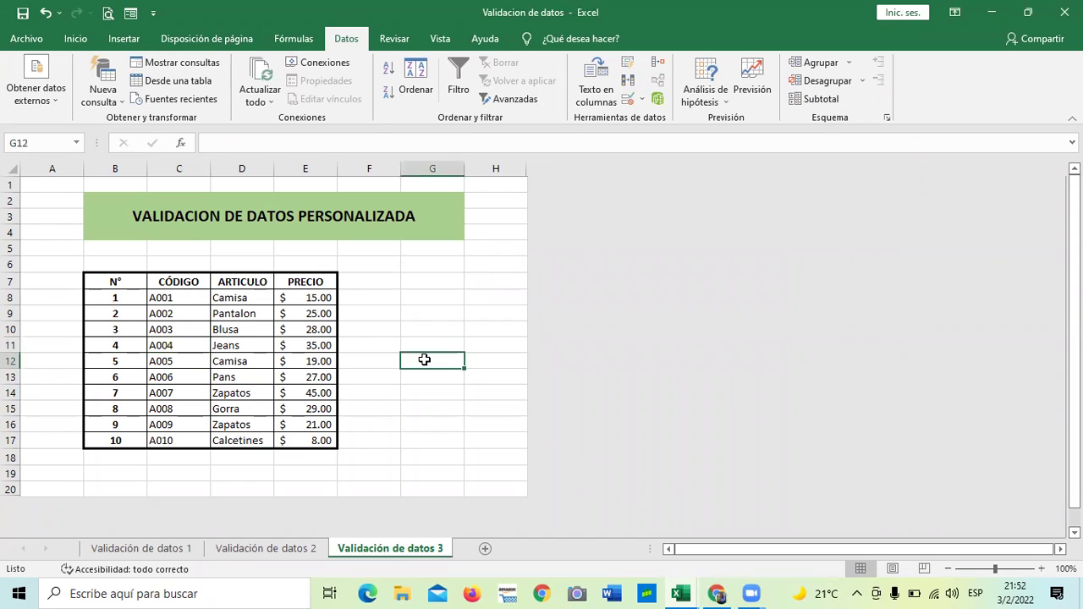
Step: Change the custom validation formula of column C to =CONTAR.SI(C:C;C1)=2
left_click(168, 359)
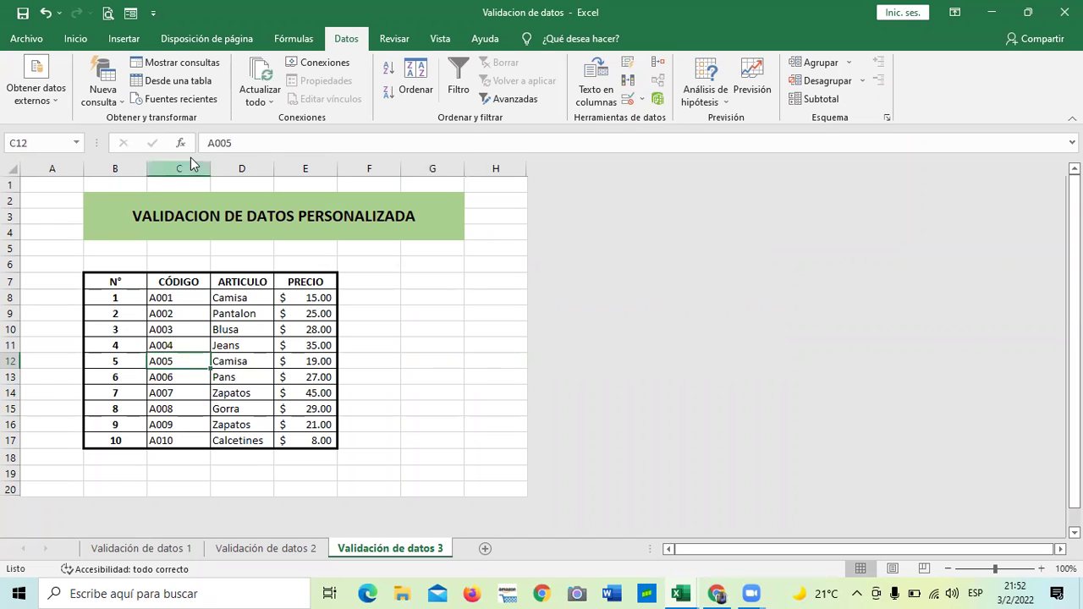
left_click(189, 164)
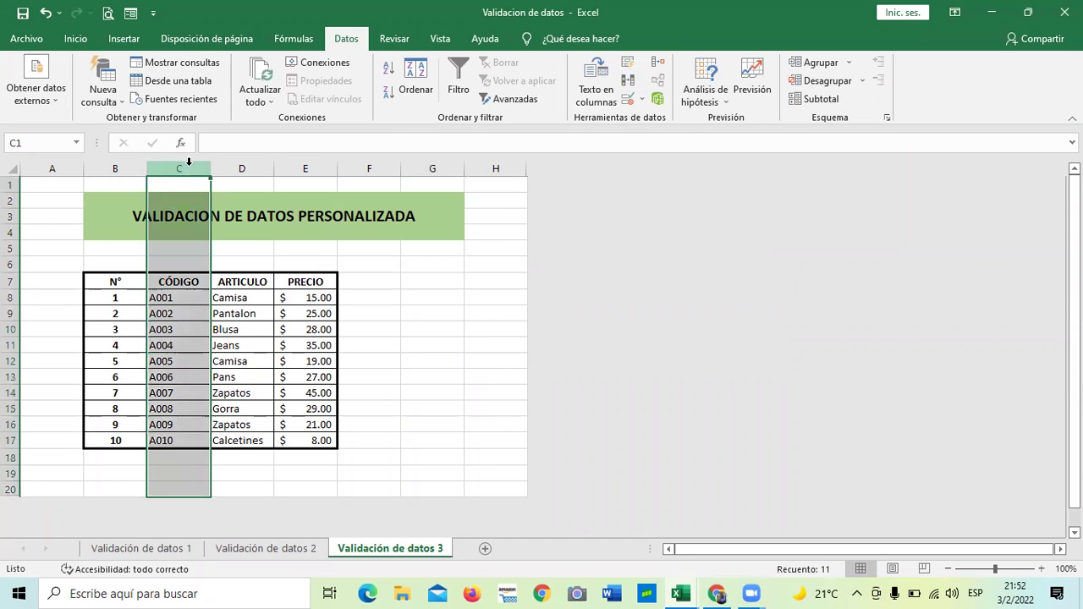
left_click(628, 100)
left_click(653, 209)
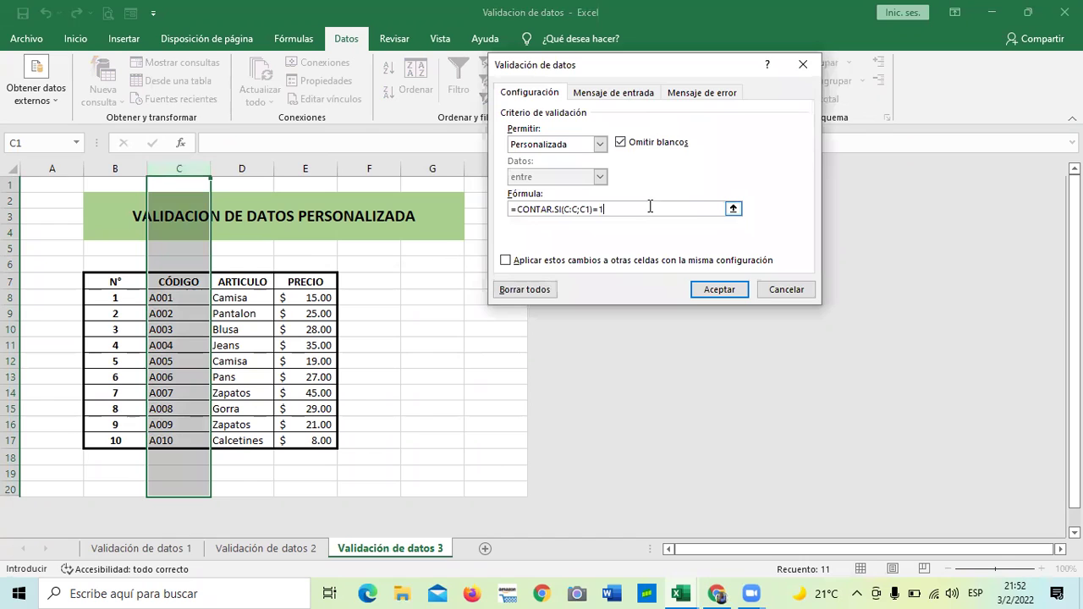
key("BackSpace")
type("2")
left_click(702, 292)
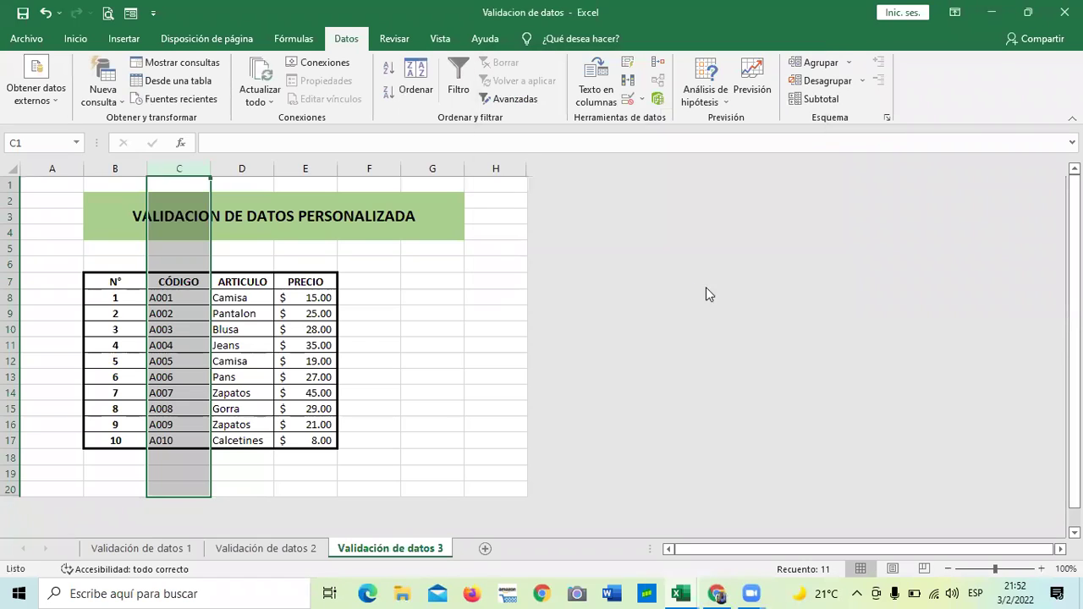
left_click(406, 393)
Step: Set the code of item 3 in C10 to the duplicate A002 to test the changed validation
left_click(178, 424)
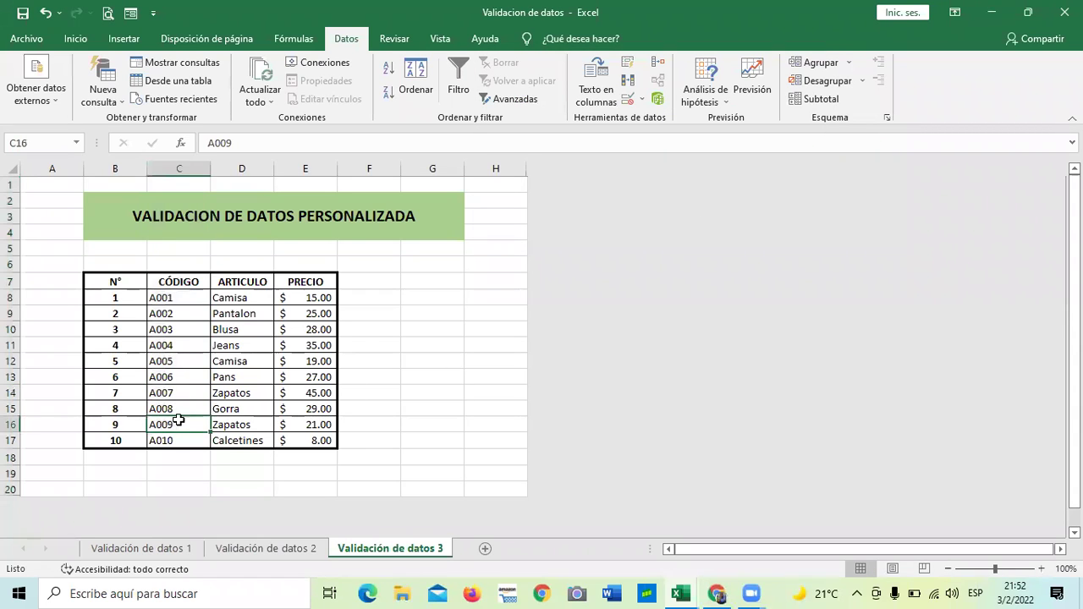
double_click(183, 329)
key("BackSpace")
type("2")
key("Return")
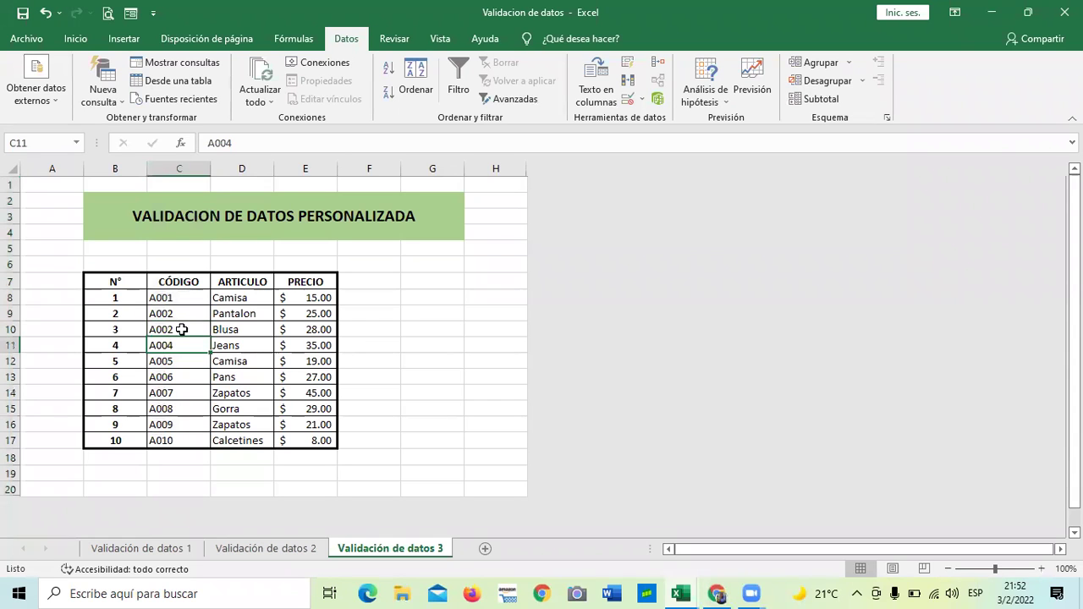
left_click(373, 359)
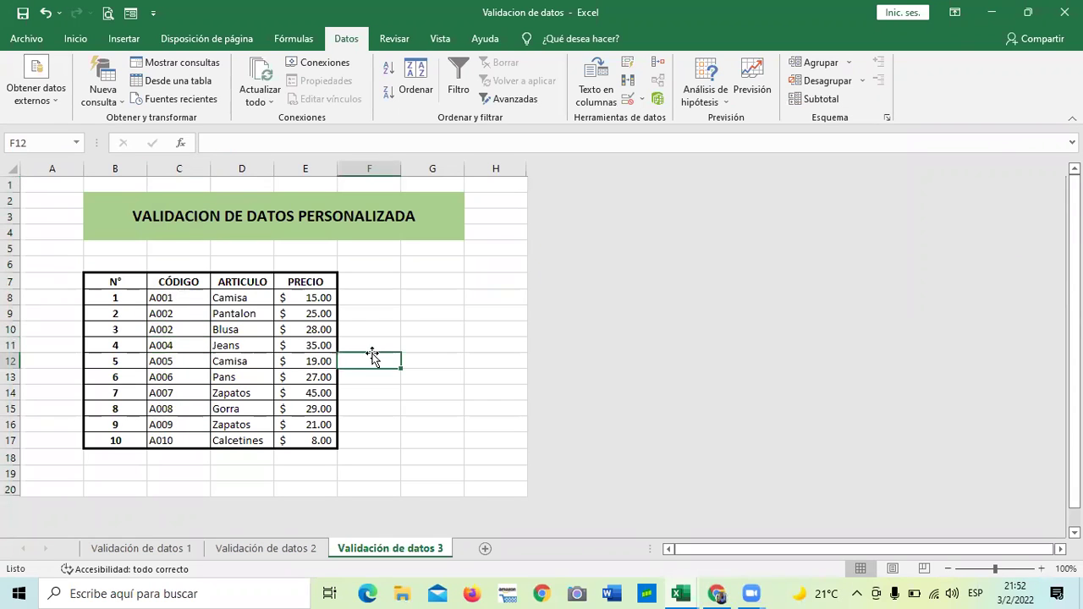
Step: Try to enter the duplicate code A002 for item 8 in C15, and resubmit it on the retry
left_click(188, 413)
double_click(186, 410)
key("BackSpace")
type("2")
key("Return")
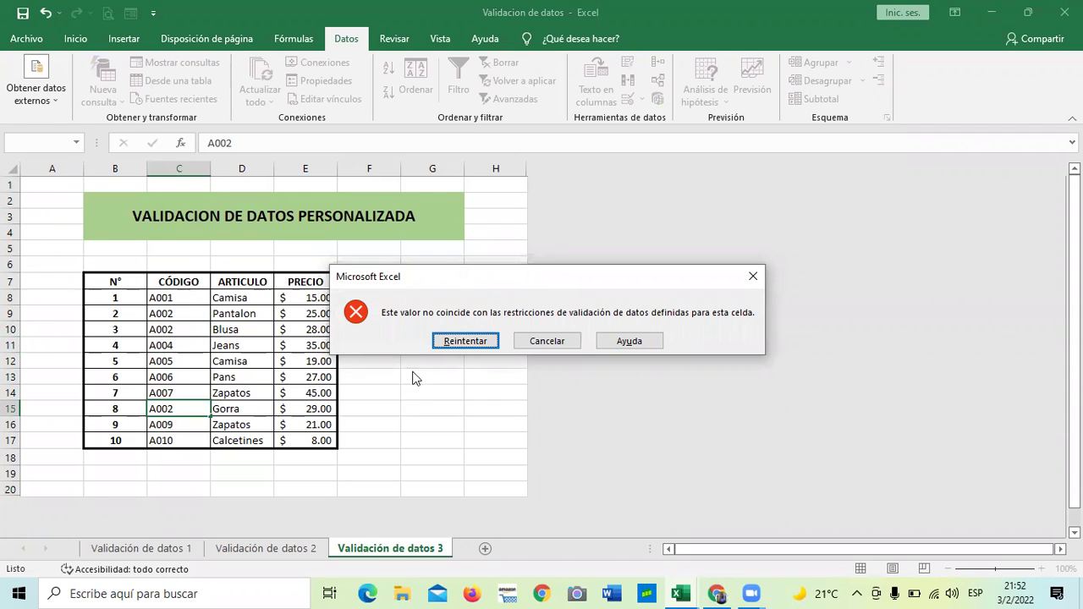
left_click(476, 341)
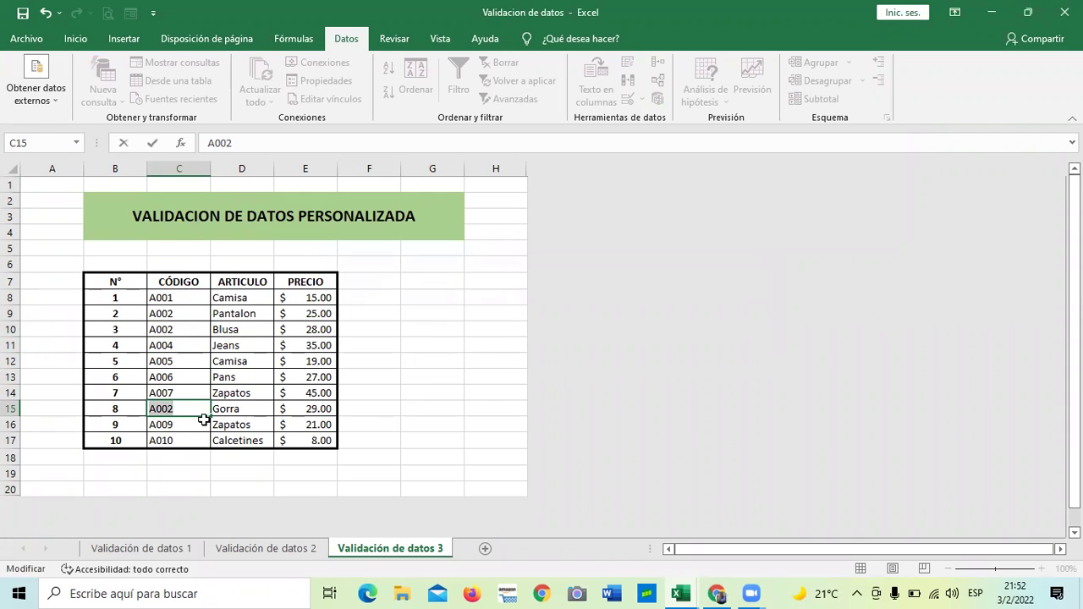
key("Return")
left_click(487, 343)
Step: Try to return item 8 in C15 to the code A008, submit it twice, and cancel the entry
left_click(182, 408)
key("BackSpace")
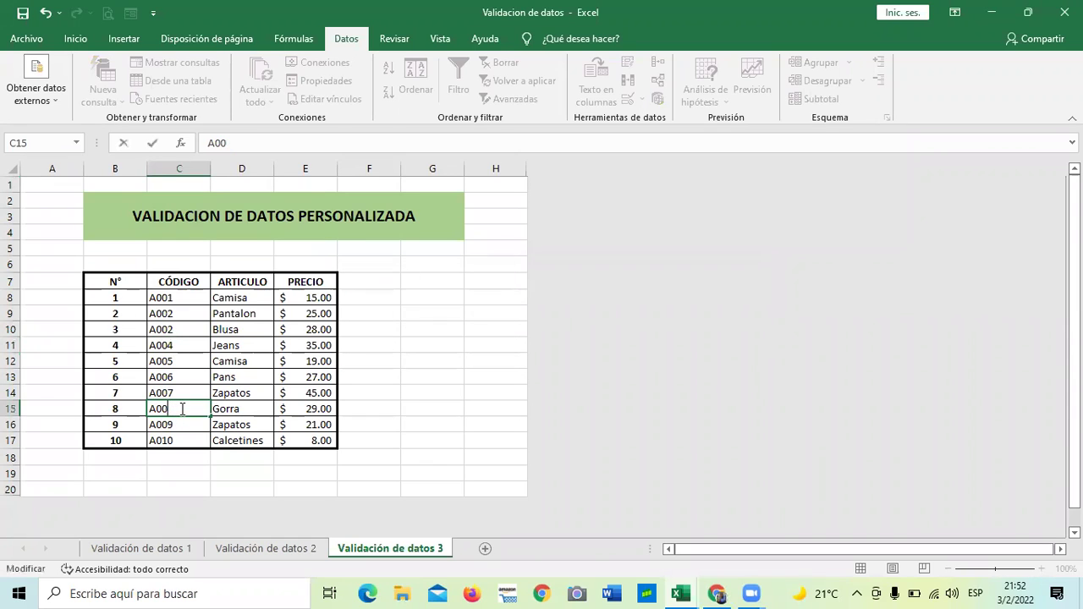
type("8")
key("Return")
left_click(448, 342)
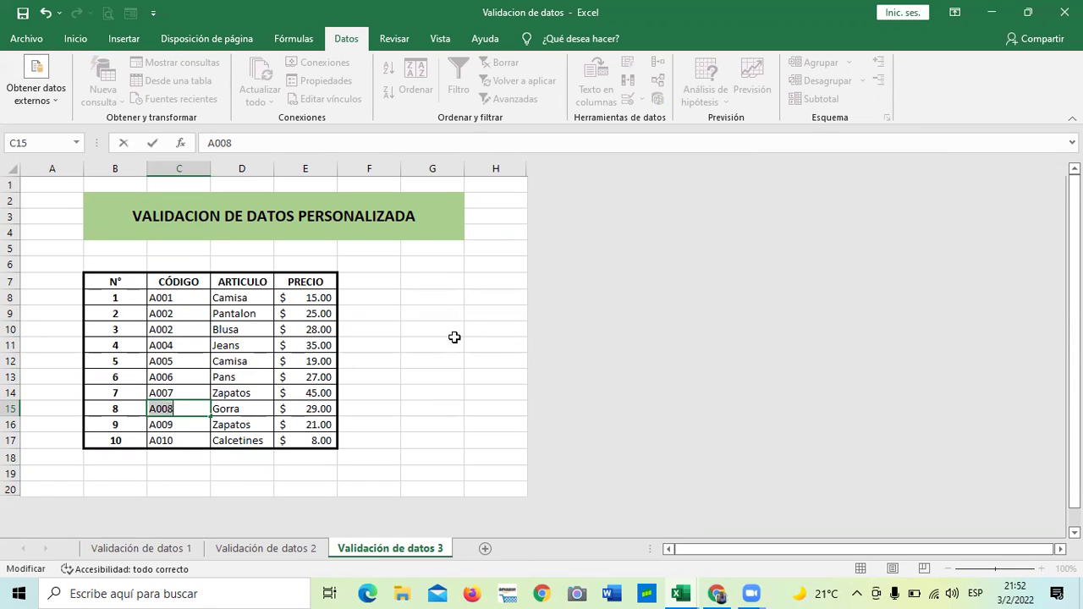
key("Return")
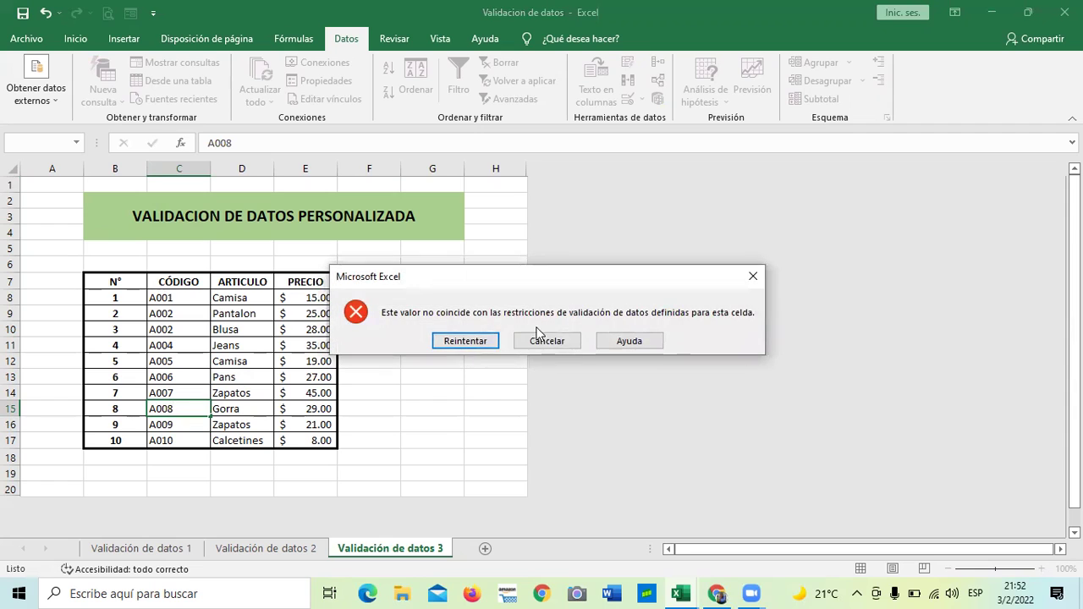
left_click(546, 342)
Step: Try to change the code of item 3 in C10 to A003, and cancel the entry
left_click(193, 439)
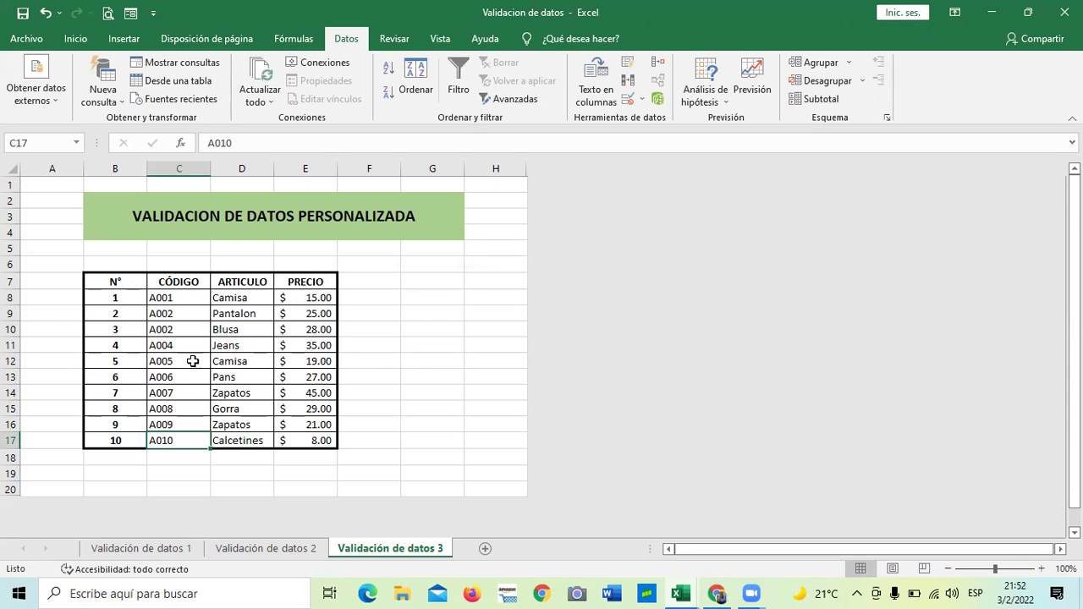
double_click(179, 326)
key("BackSpace")
type("3")
key("Return")
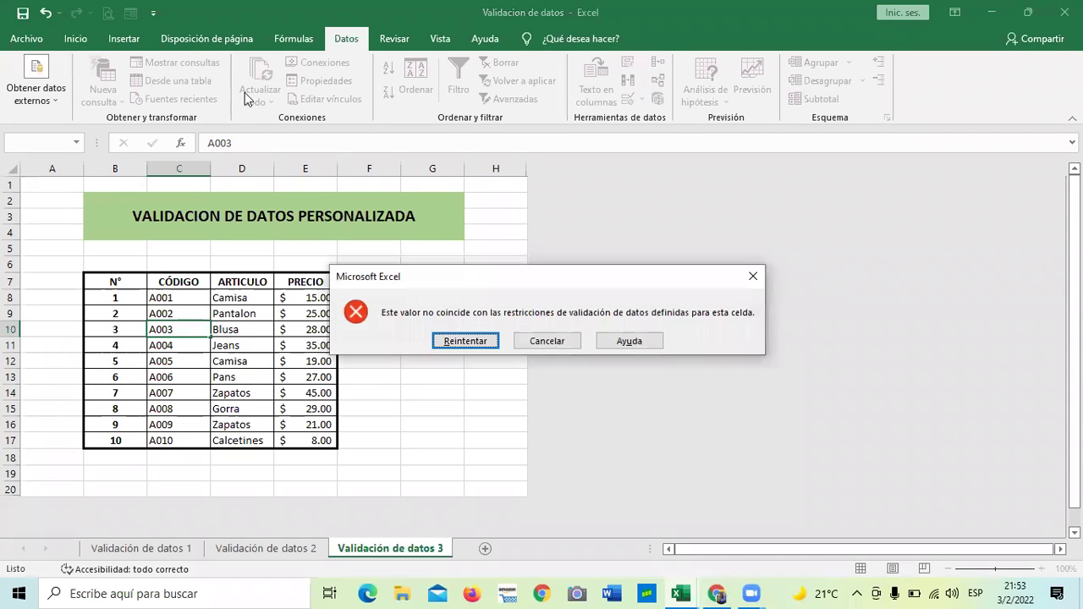
left_click(542, 342)
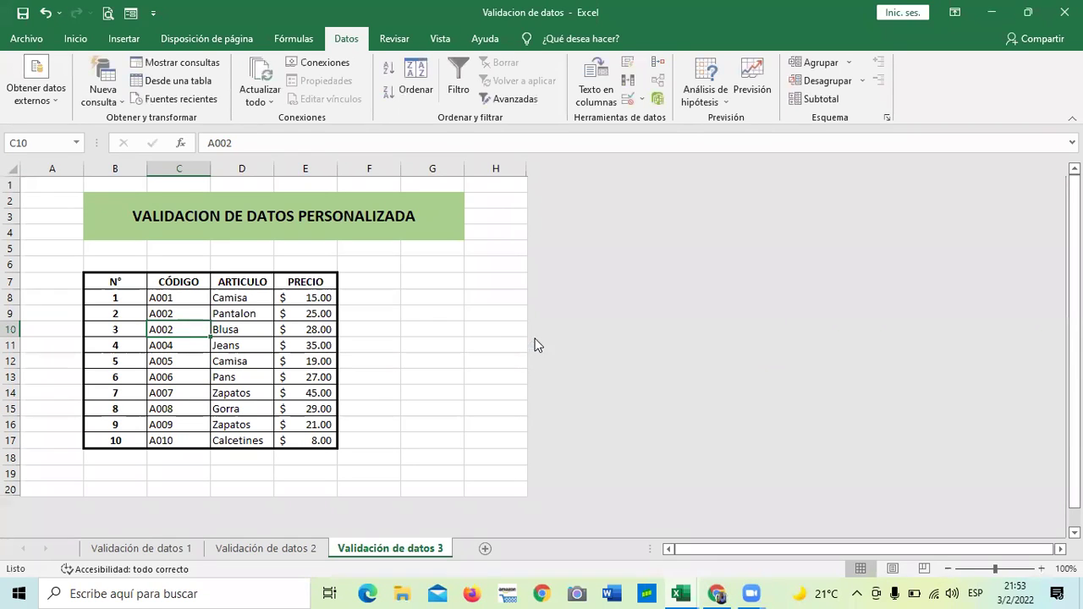
Step: Test the code A003 for the Blusa row in C10 once more, and cancel the entry again
left_click(197, 301)
left_click(188, 315)
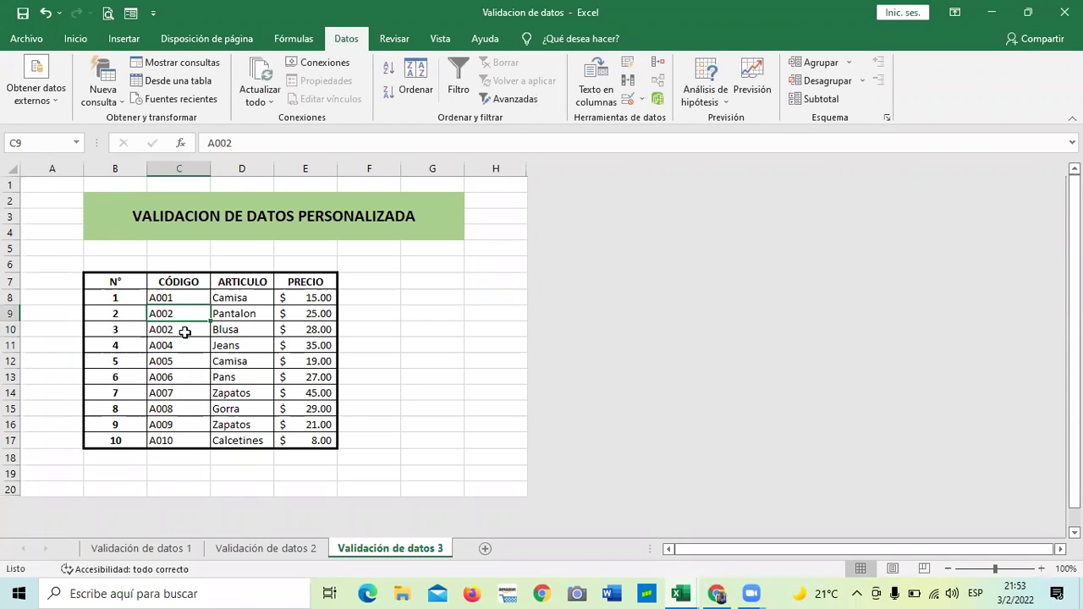
double_click(185, 332)
key("BackSpace")
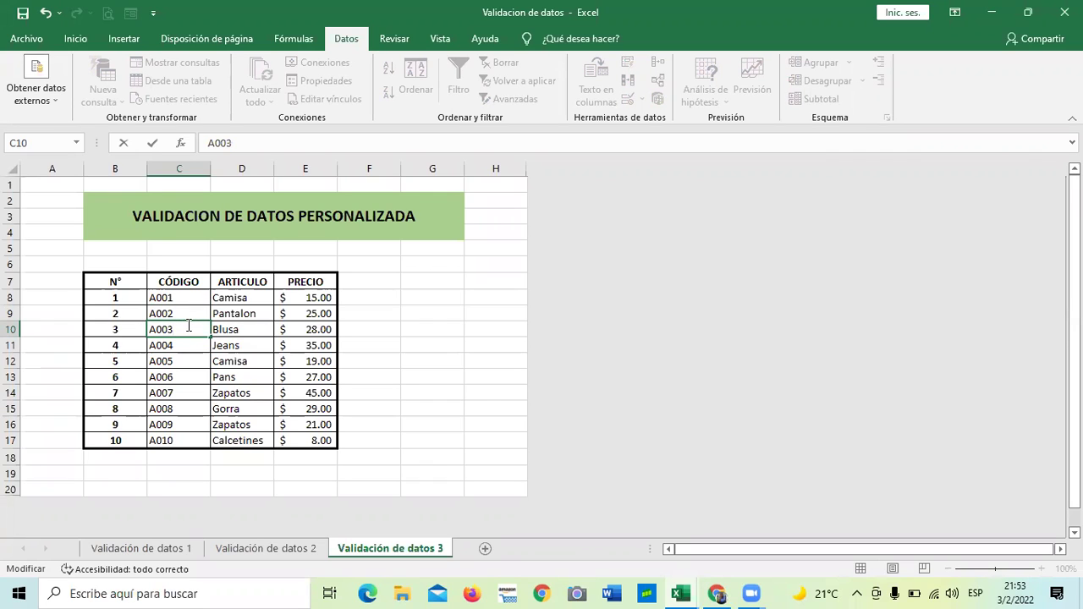
key("Return")
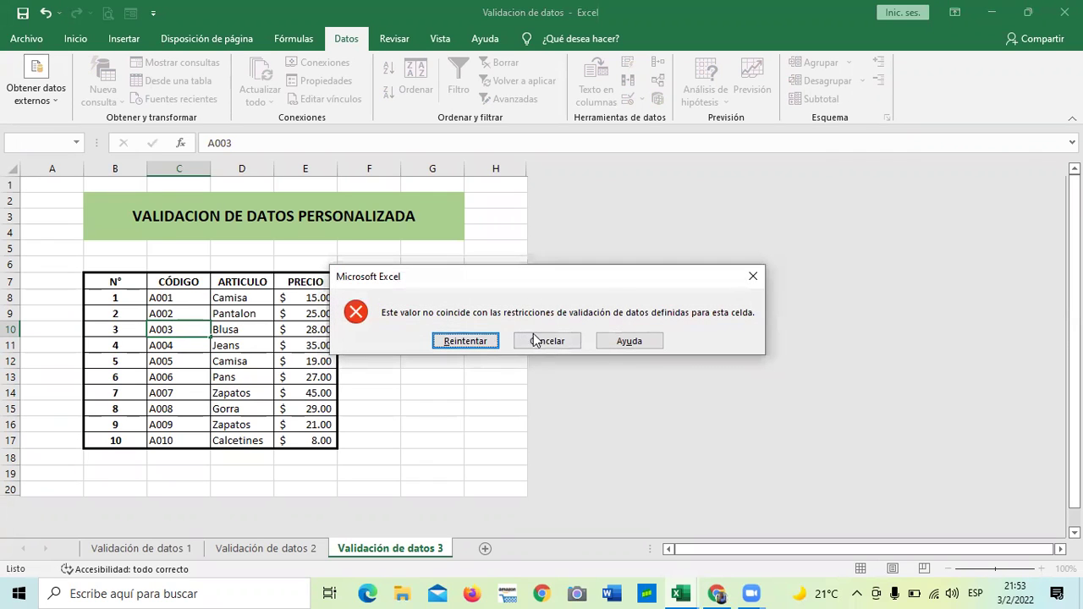
left_click(544, 338)
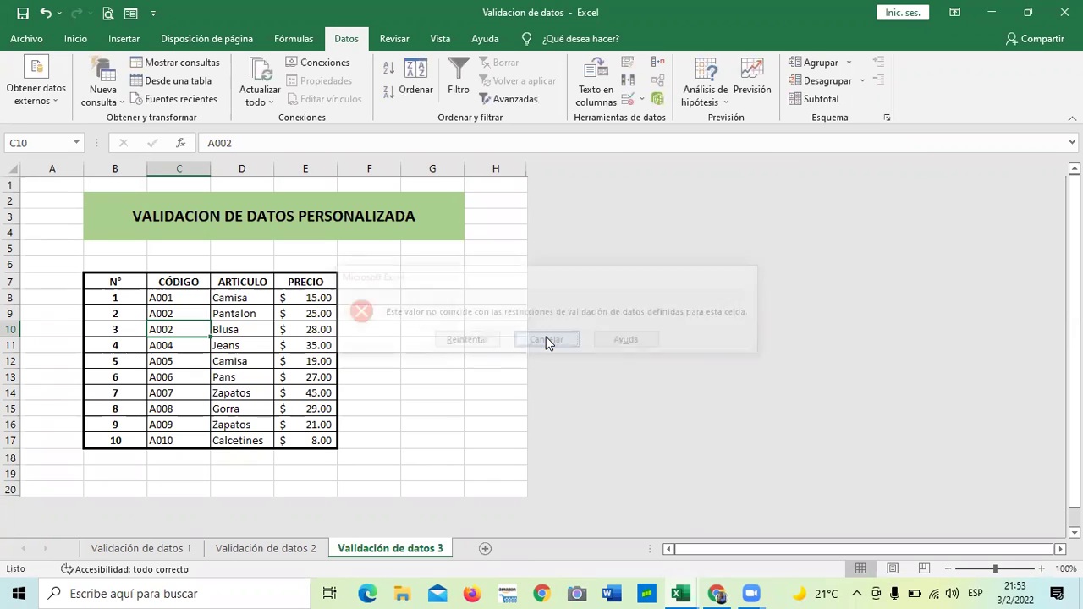
left_click(421, 422)
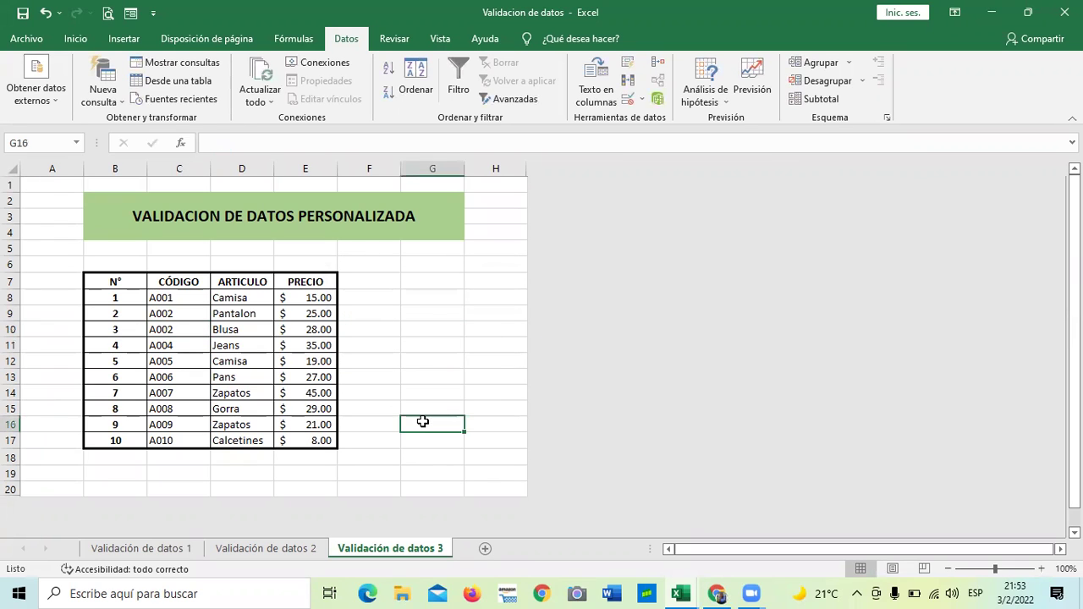
Step: Re-enter the duplicate code A002 in C10 and compare it with the code in C9
double_click(176, 329)
key("BackSpace")
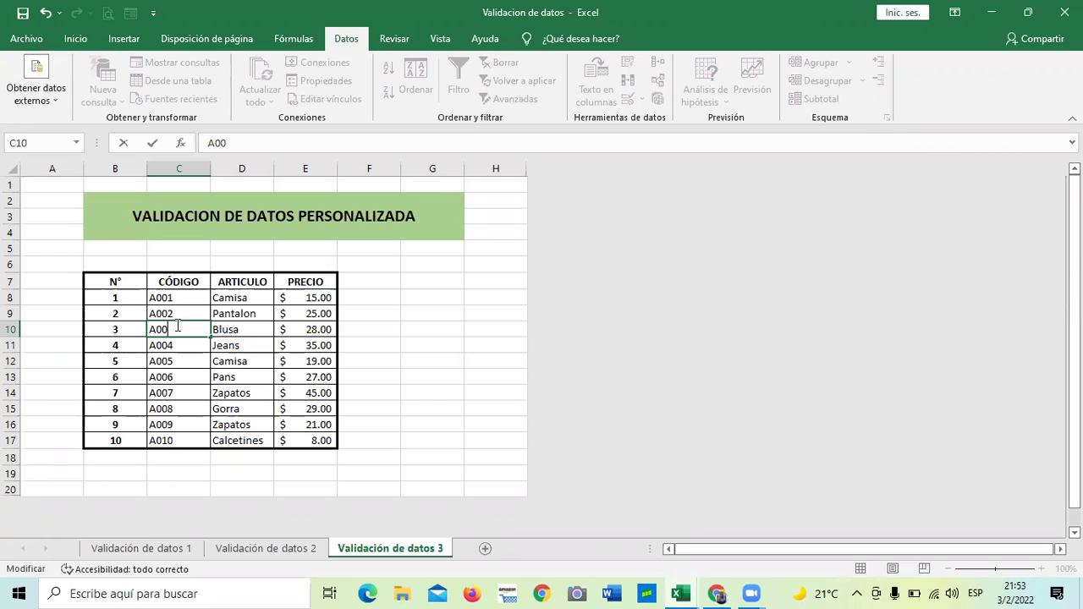
type("2")
key("Return")
left_click(180, 314)
left_click(180, 329)
double_click(181, 330)
left_click(174, 377)
Step: Change the custom validation formula of the codes in C8:C17 to =CONTAR.SI(C:C;C8)=1
left_click_drag(190, 293, 196, 441)
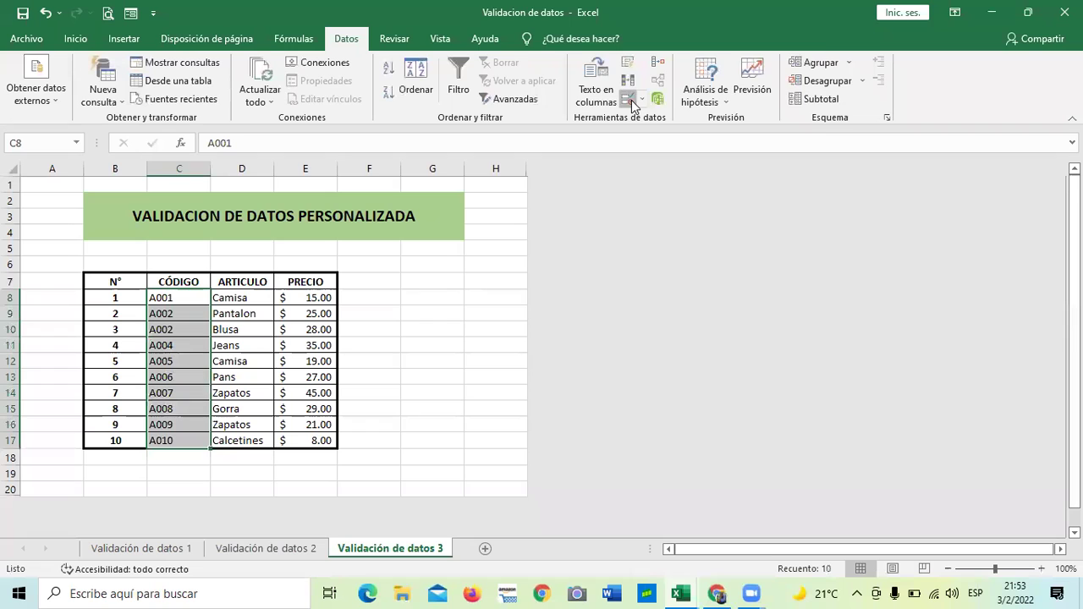
left_click(628, 100)
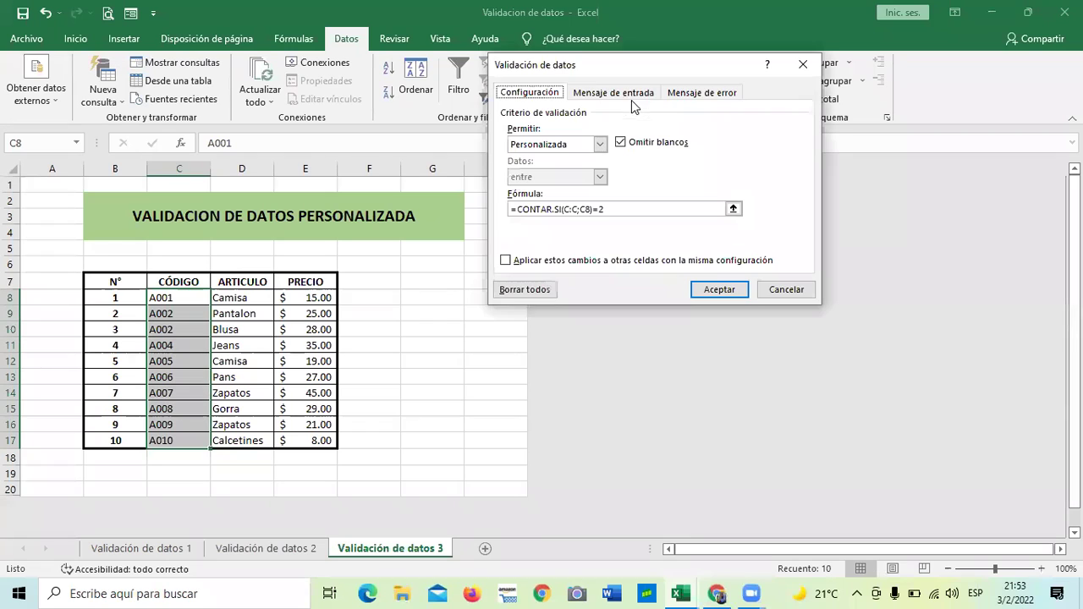
left_click(607, 207)
key("BackSpace")
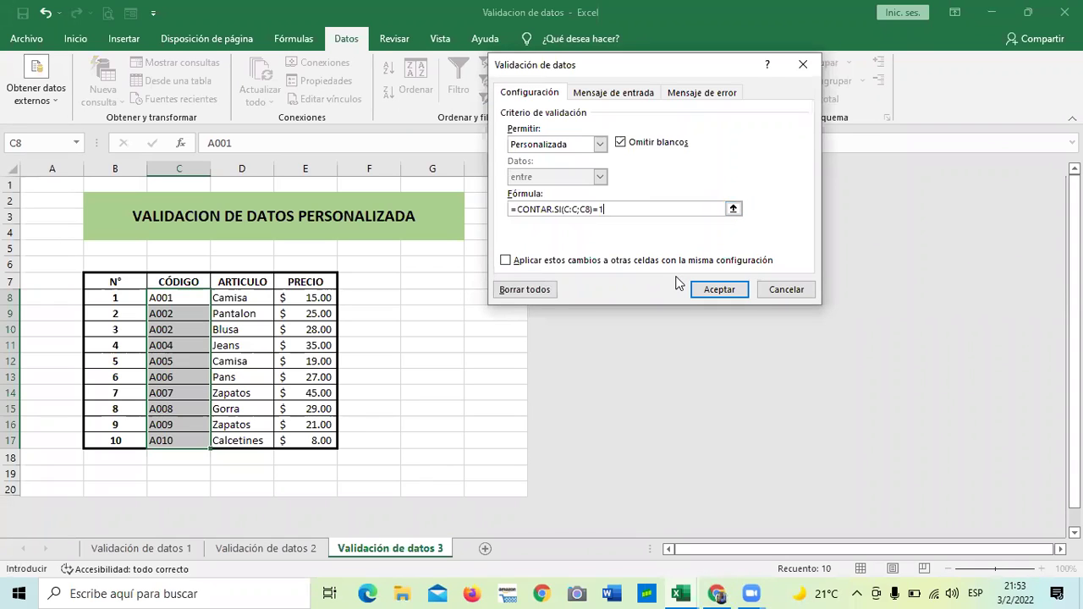
left_click(719, 288)
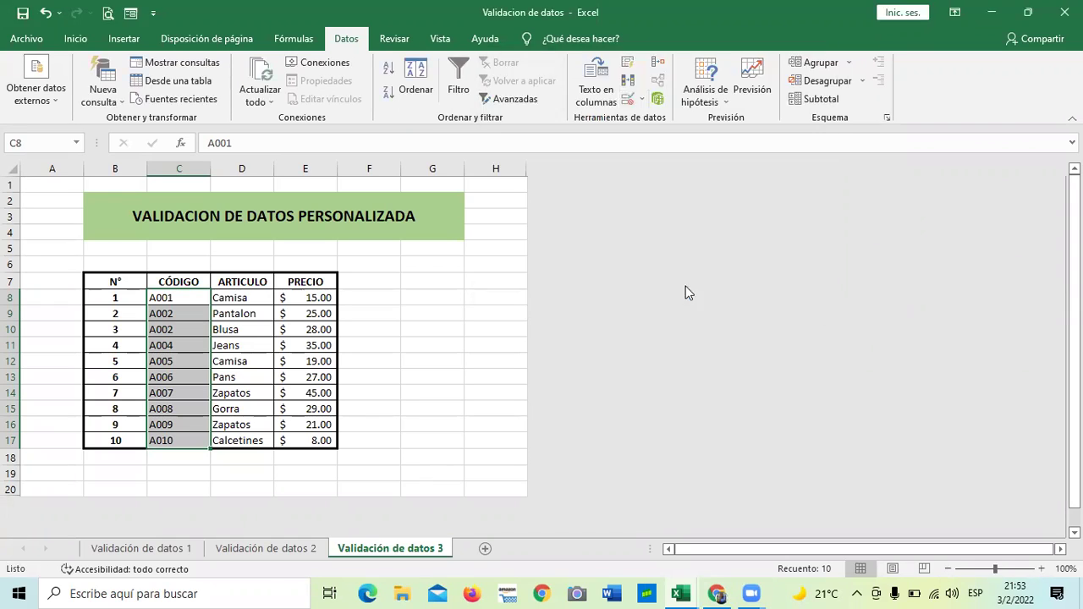
Step: Set the code of item 3 in C10 to A003
left_click(471, 330)
left_click(199, 332)
double_click(199, 333)
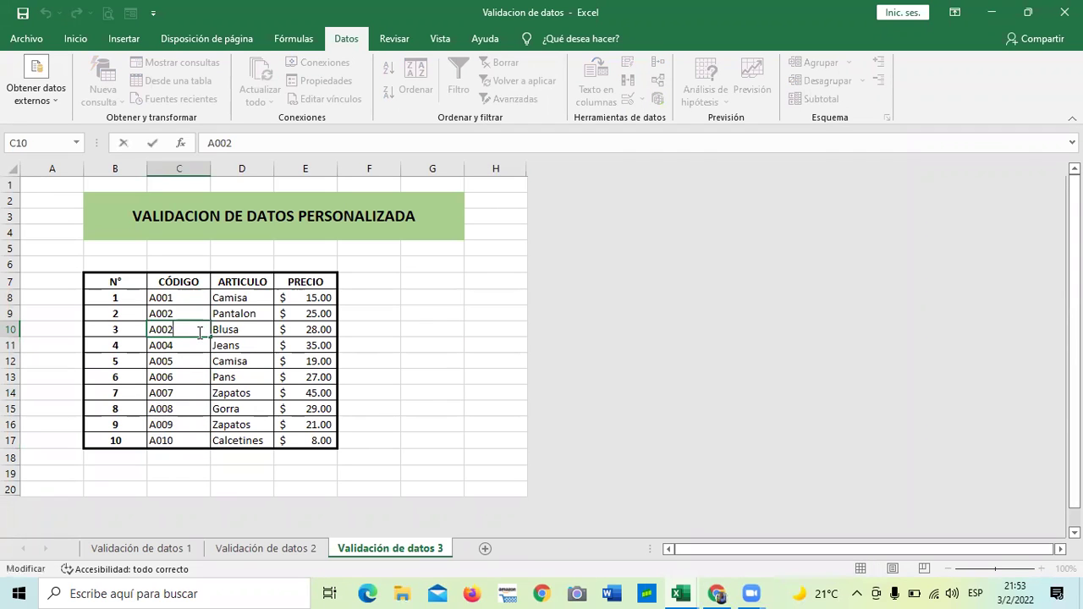
key("BackSpace")
type("3")
key("Return")
left_click(383, 372)
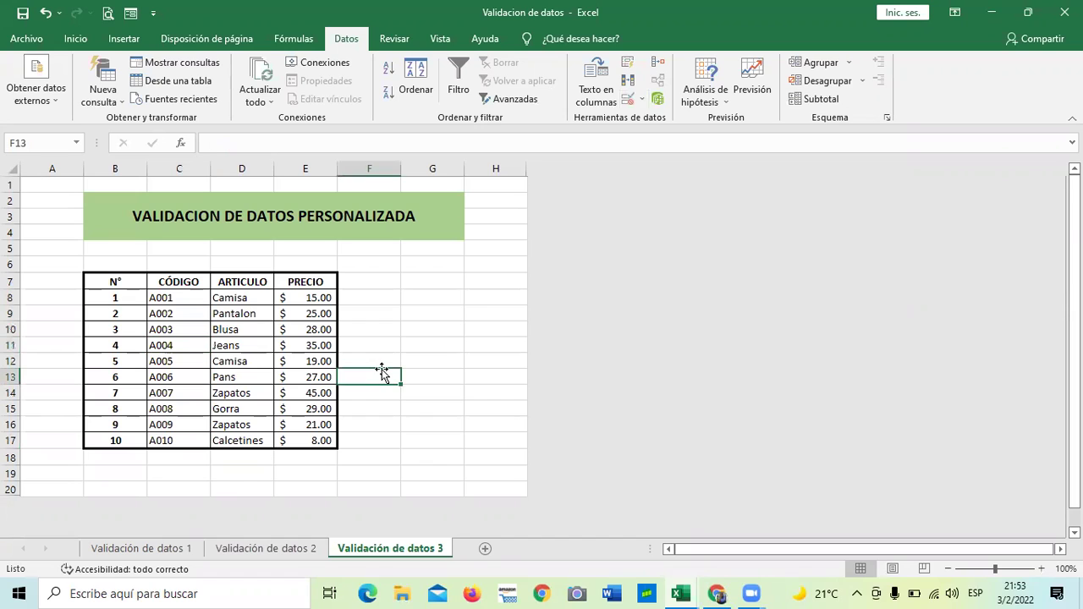
Step: Try to enter the duplicate code A005 for item 6 in C13 to test the validation, and enter A006 on the retry
left_click(183, 437)
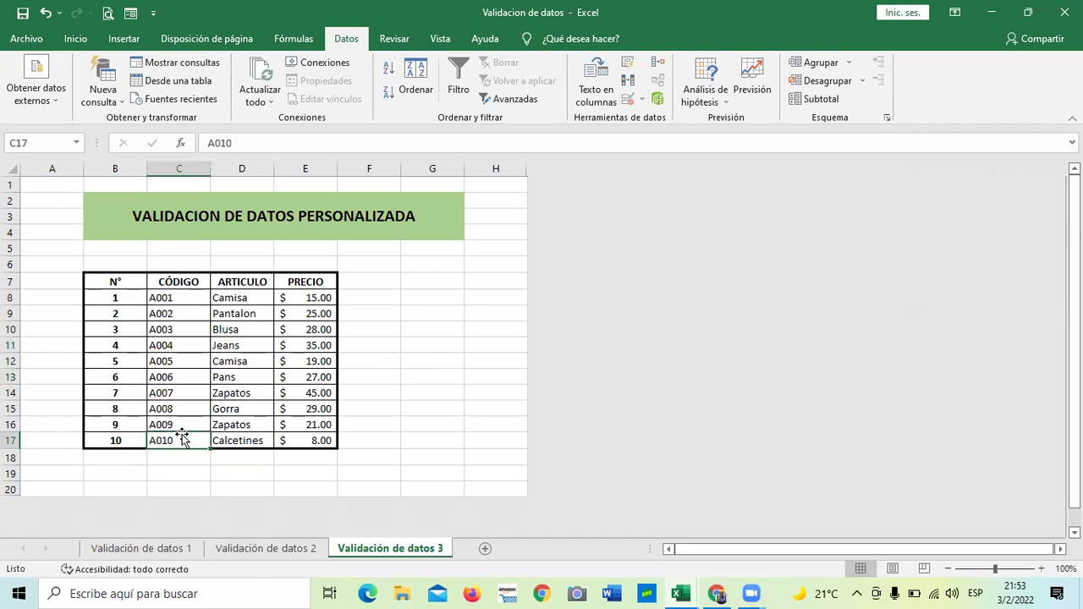
left_click(182, 409)
double_click(179, 377)
key("BackSpace")
type("5")
key("Return")
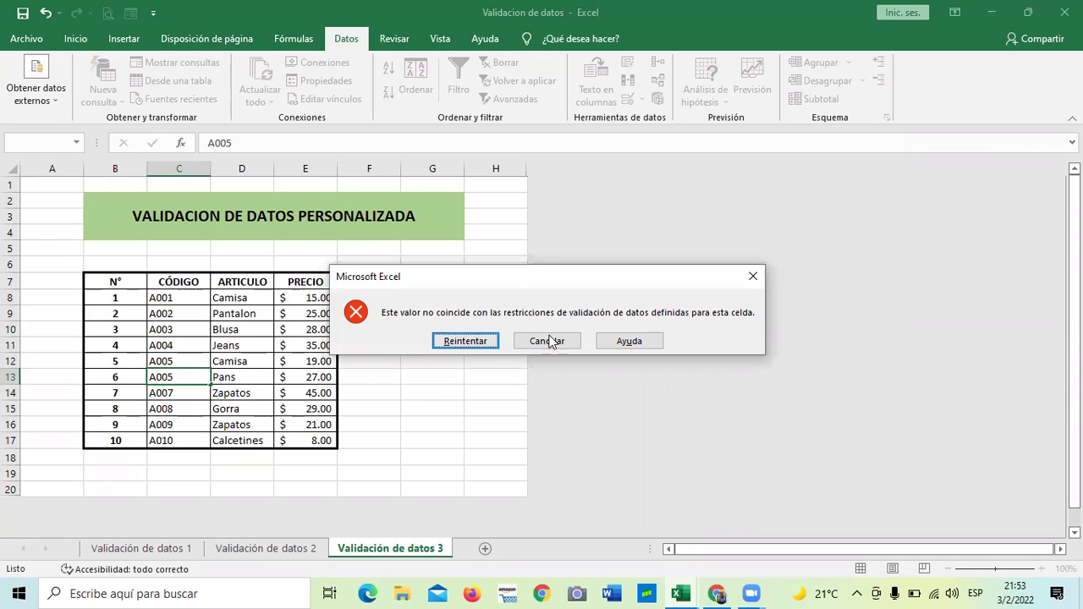
left_click(471, 341)
left_click(191, 378)
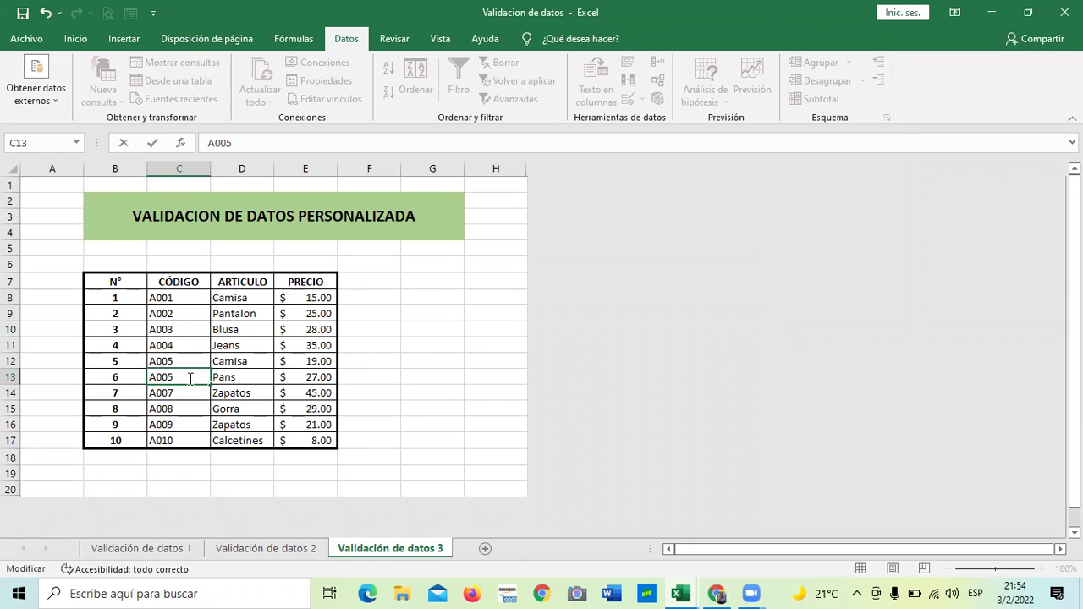
key("BackSpace")
type("6")
key("Return")
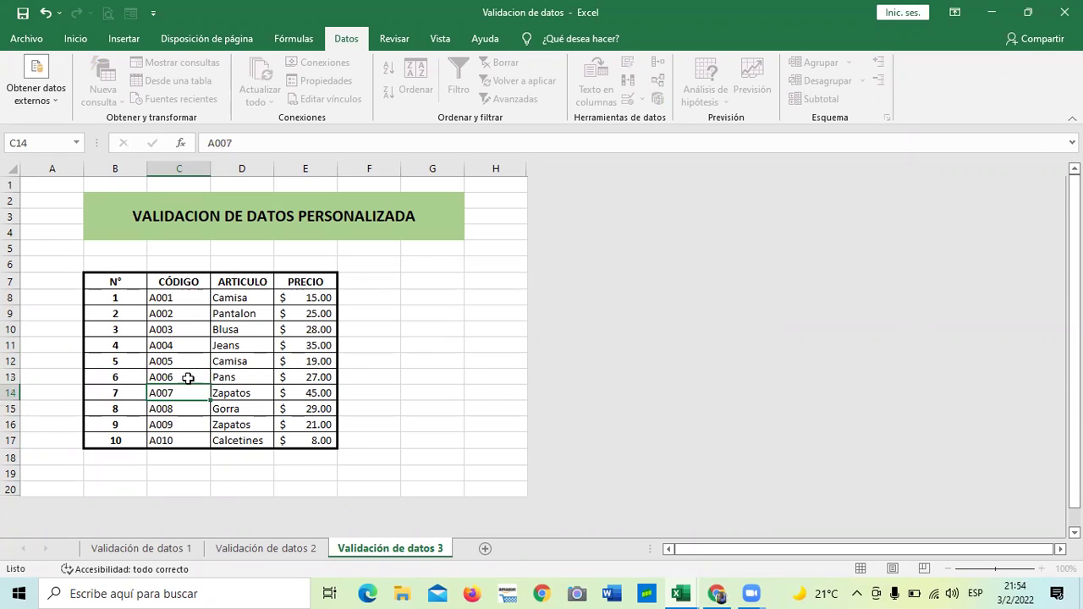
left_click(437, 325)
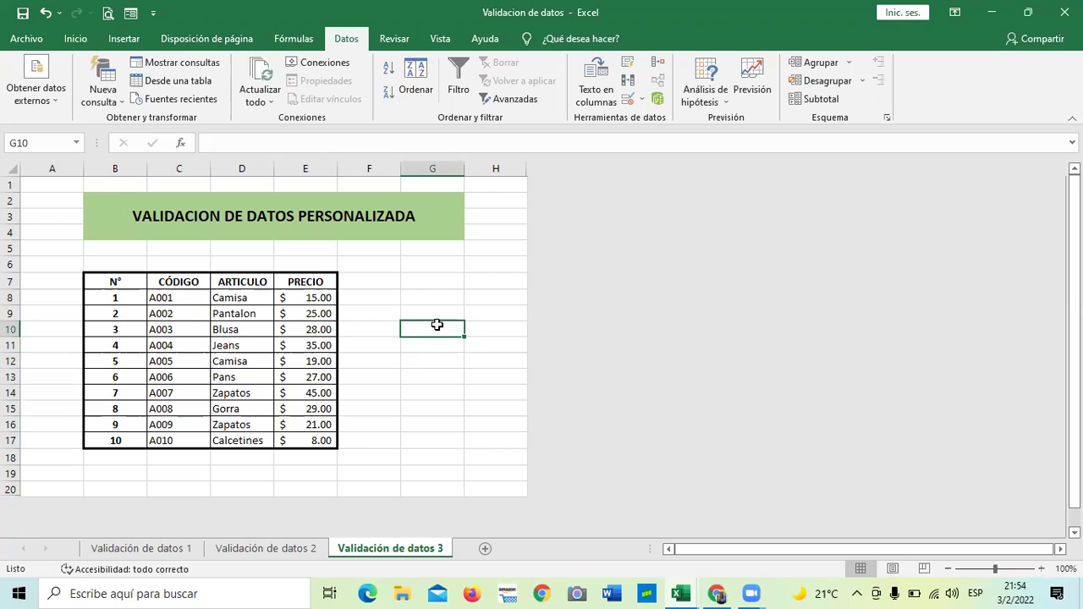
Step: Review the data validation criteria, input message and error message settings for the empty cell G11, and accept them without changes
left_click(420, 413)
left_click(423, 348)
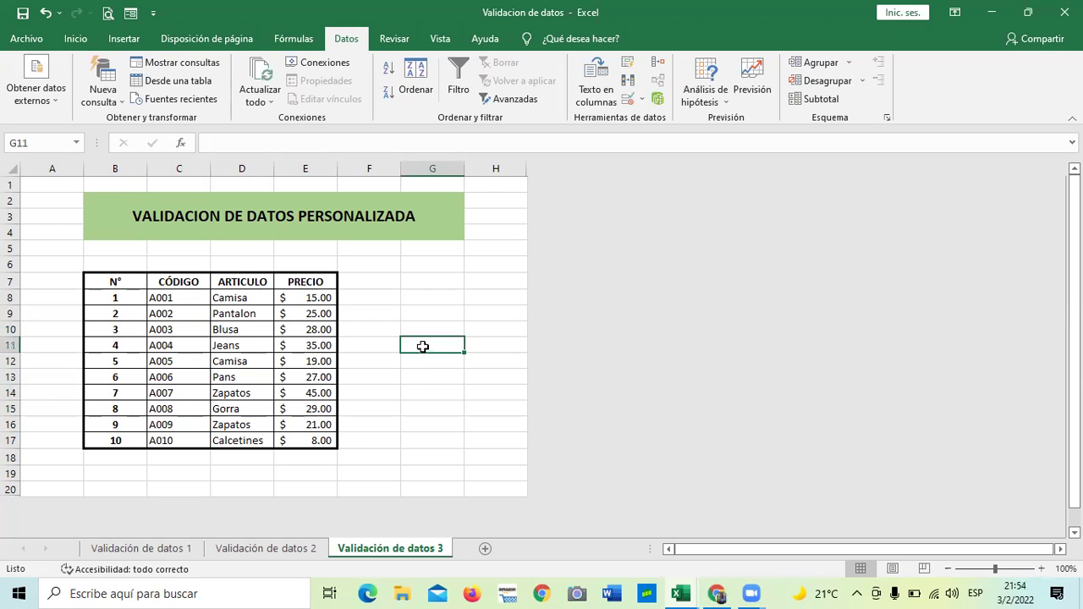
left_click(643, 100)
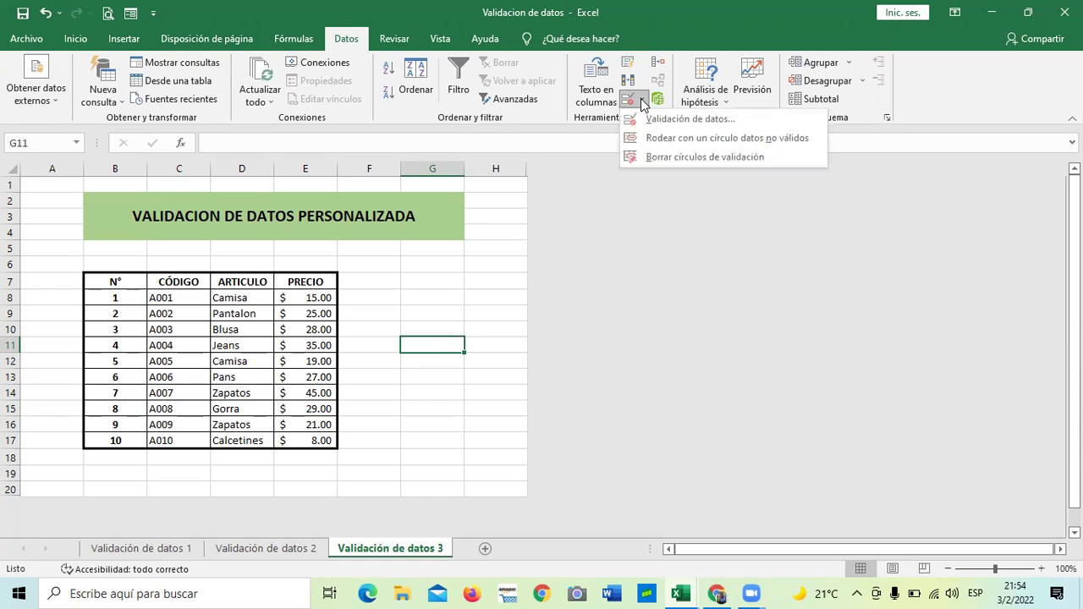
left_click(646, 120)
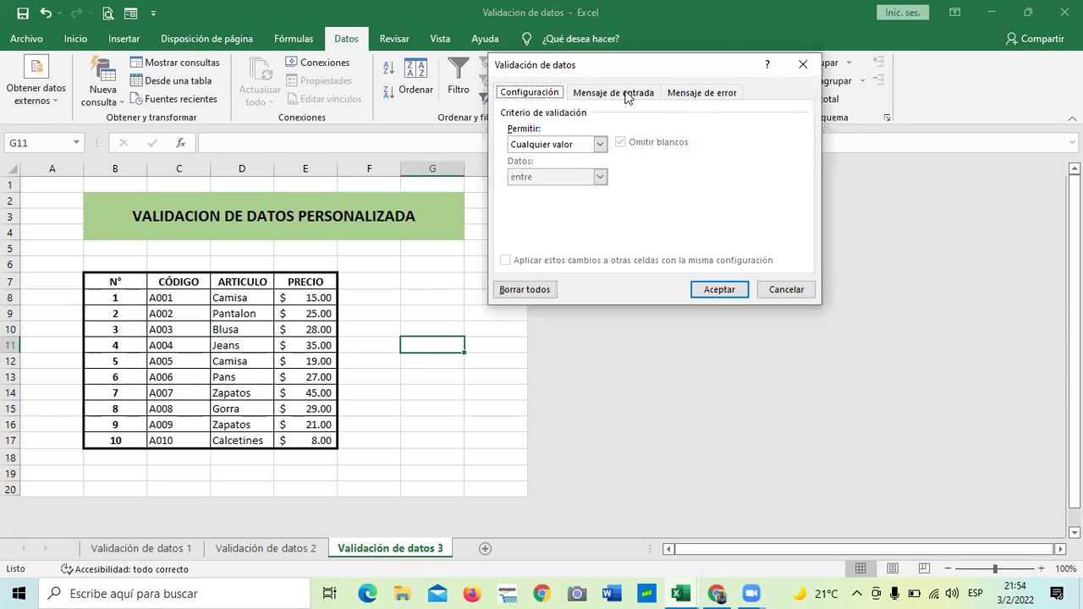
left_click(627, 93)
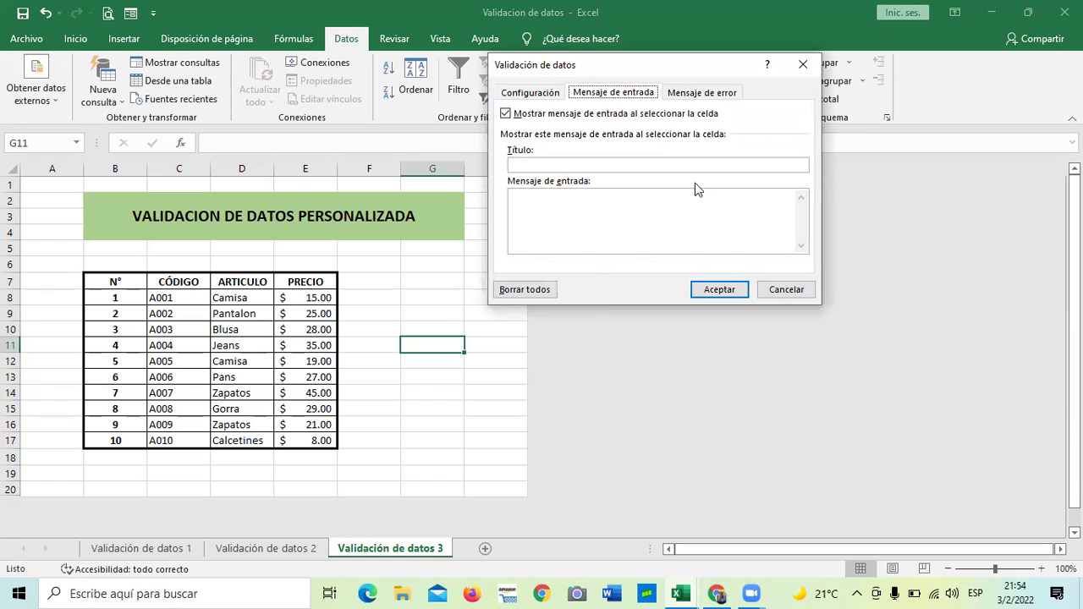
left_click(736, 95)
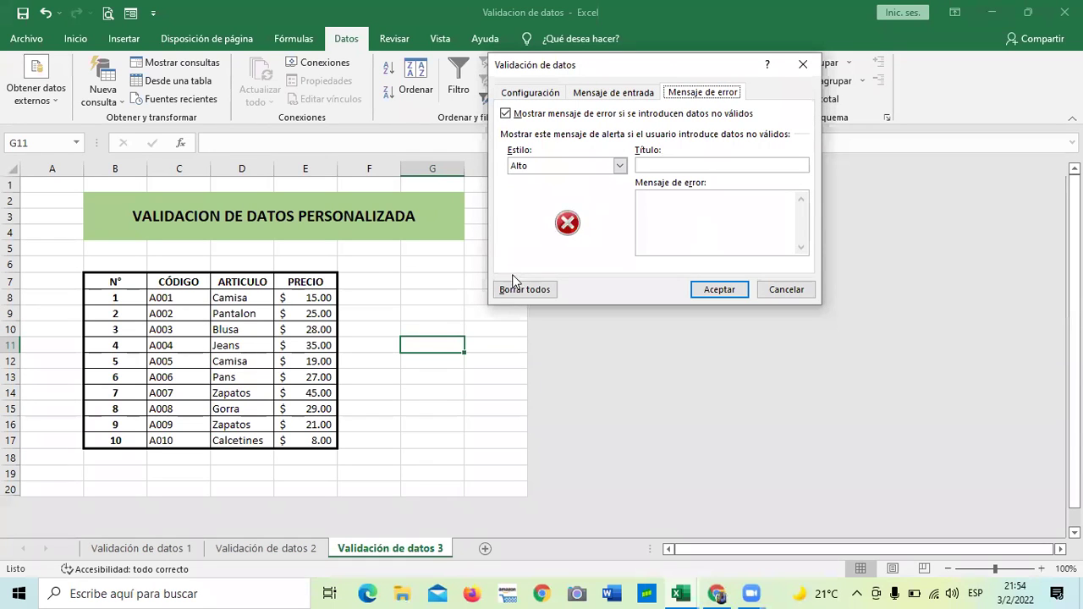
left_click(642, 93)
left_click(539, 101)
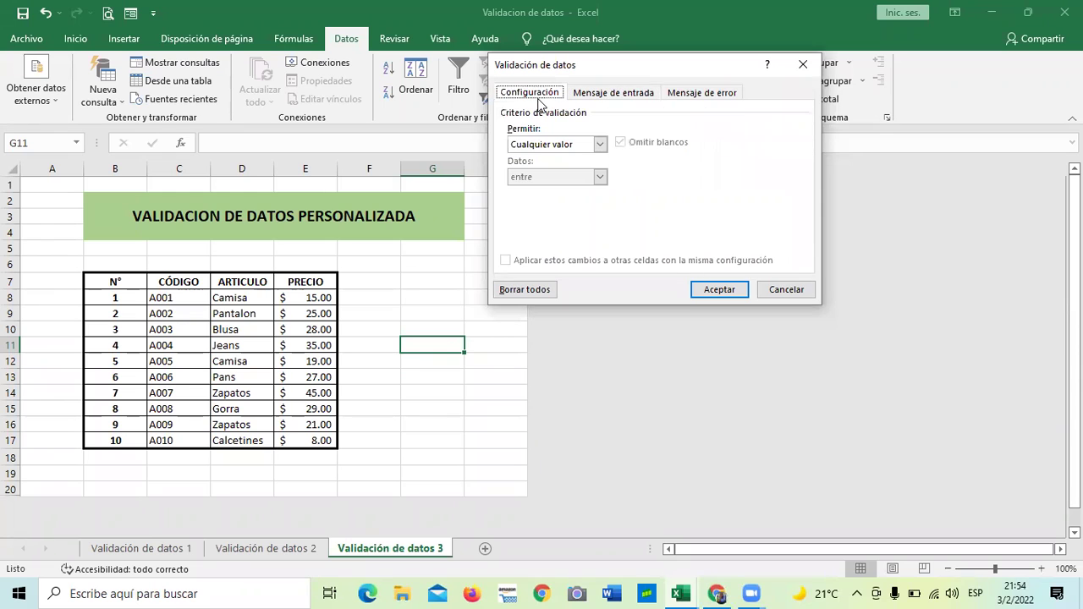
left_click(716, 290)
left_click(501, 412)
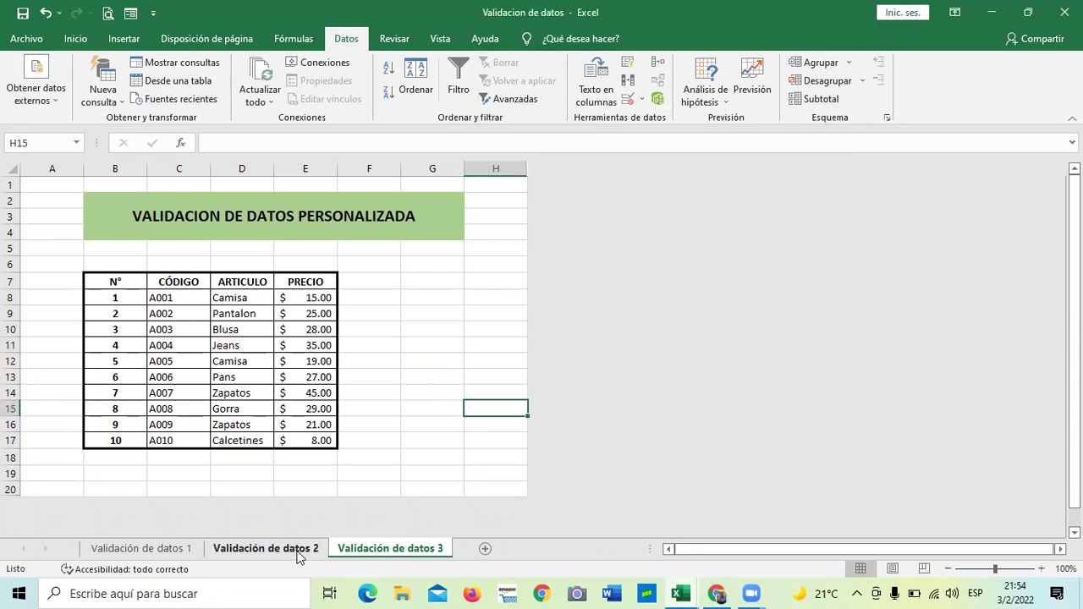
Step: Revisit the Validación de datos 2 and Validación de datos 1 sheets to review the earlier validation examples
left_click(298, 551)
left_click(196, 390)
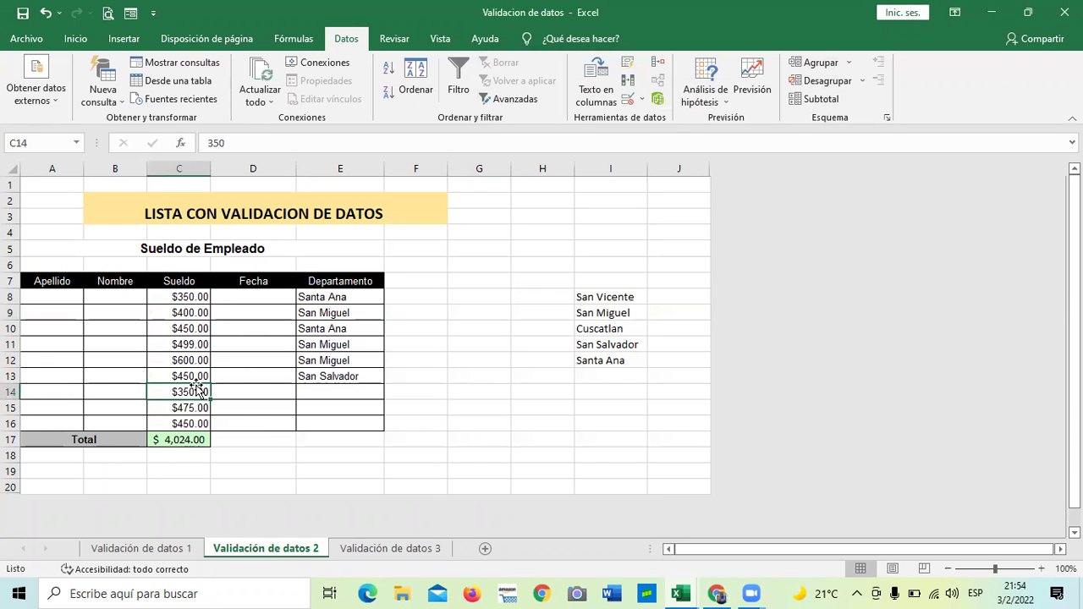
left_click(167, 552)
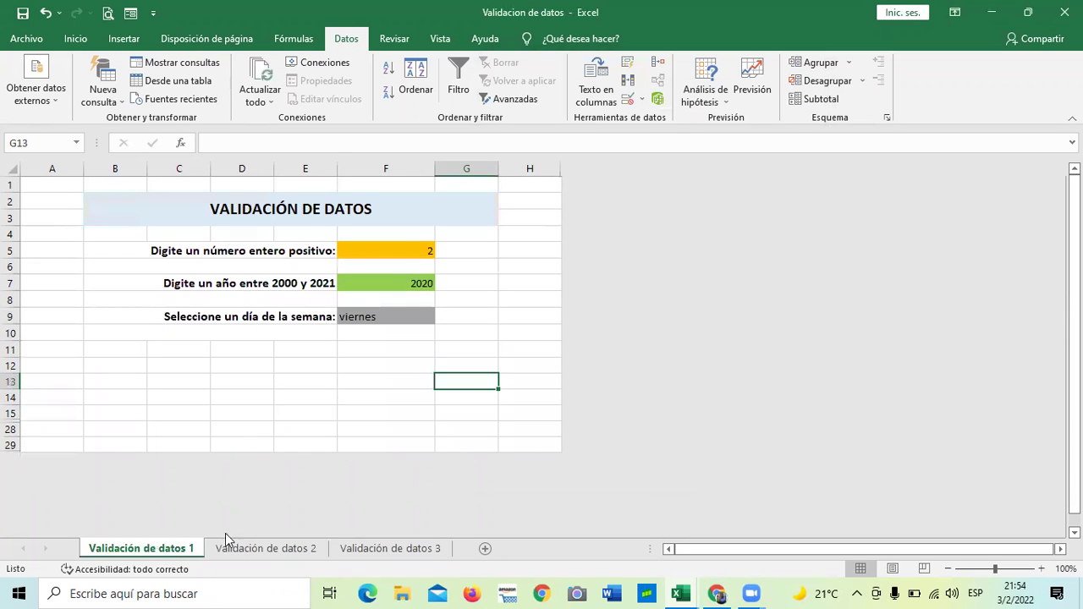
mouse_move(677, 591)
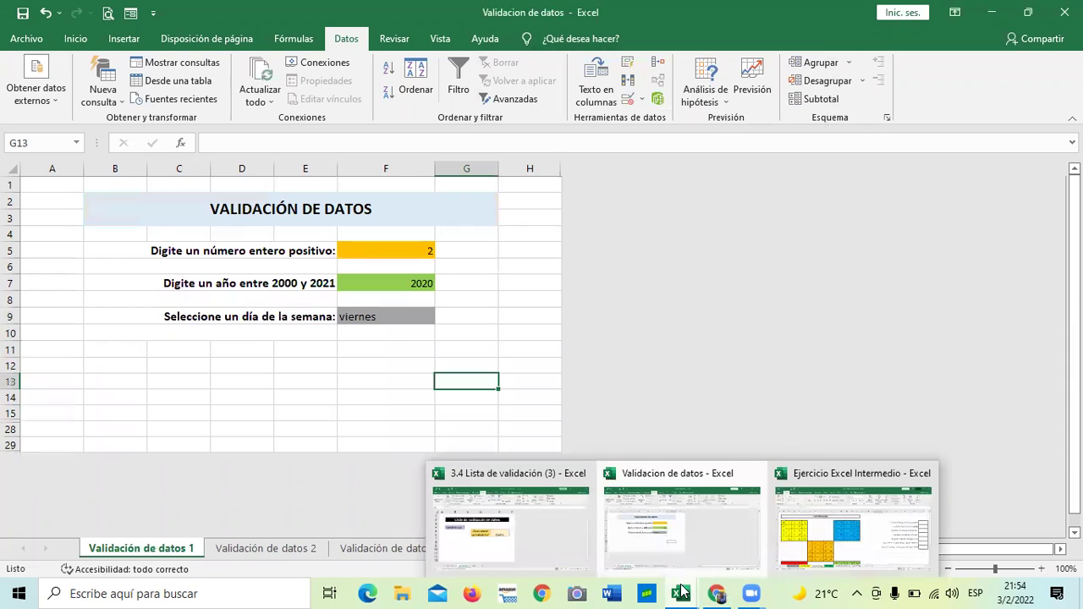
Step: Switch to the 3.4 Lista de validación (3) workbook and show the number, date, time and list examples on the VALIDACIÓN 1 sheet
left_click(665, 541)
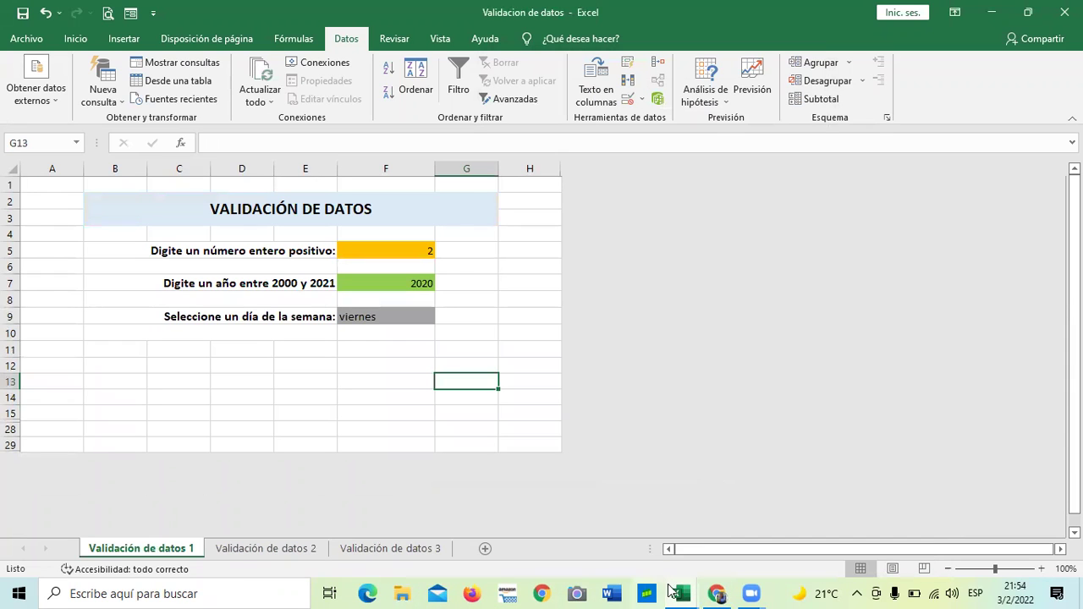
left_click(683, 593)
mouse_move(682, 592)
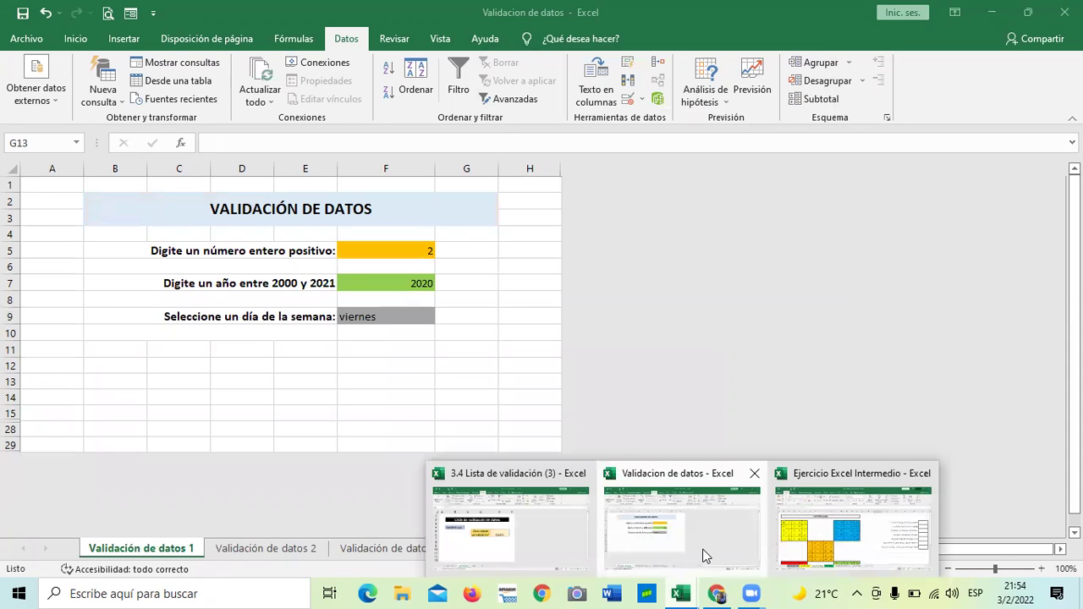
left_click(533, 544)
left_click(149, 549)
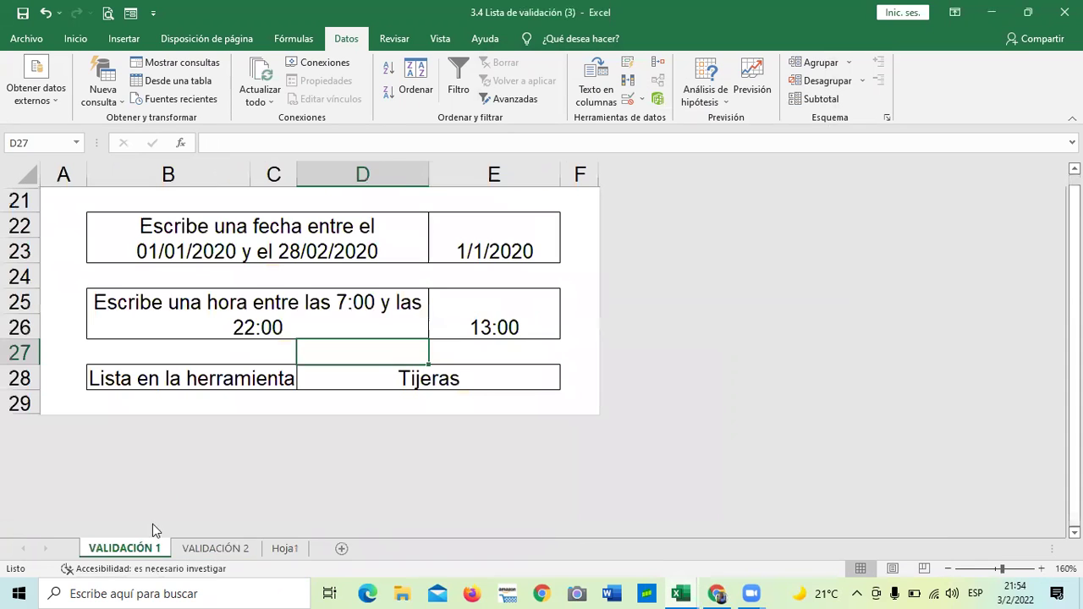
left_click(468, 231)
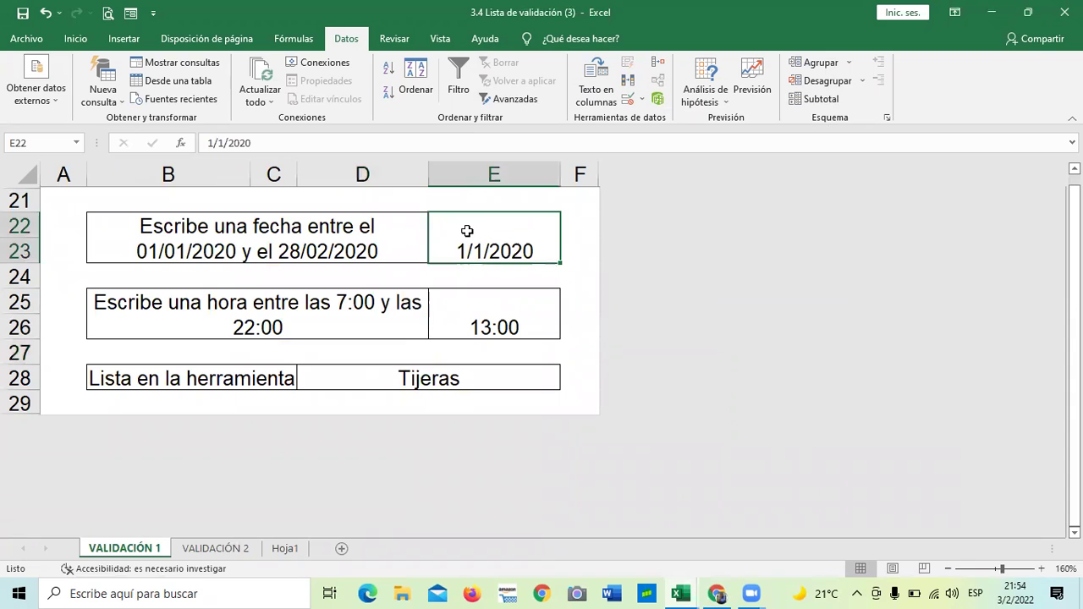
scroll(491, 230, "up", 2)
Step: Change the error alert style of the data validation in cell E4 to Advertencia
left_click(491, 281)
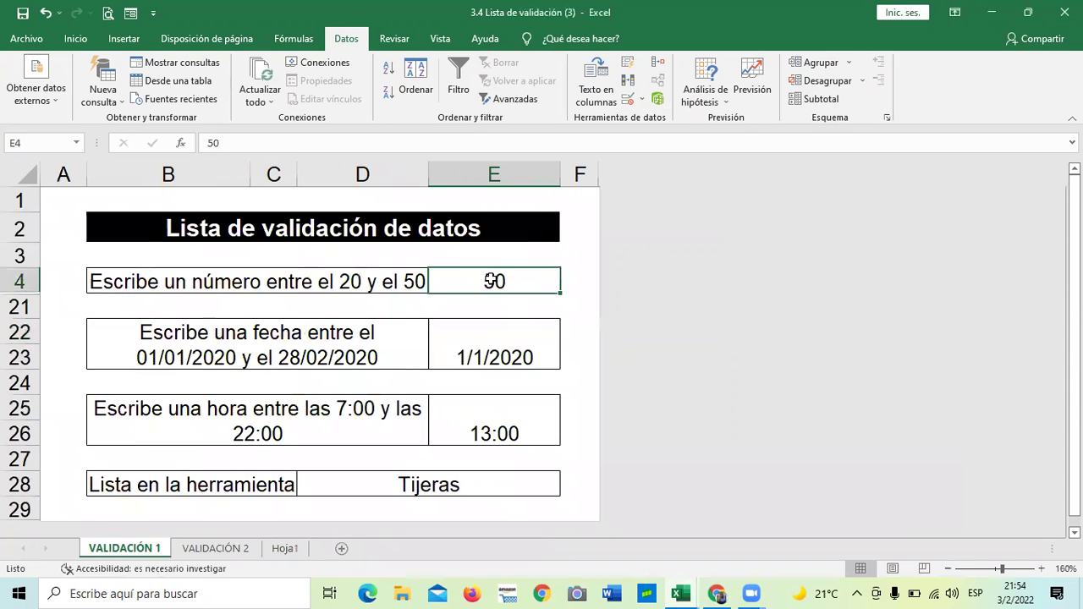
left_click(628, 100)
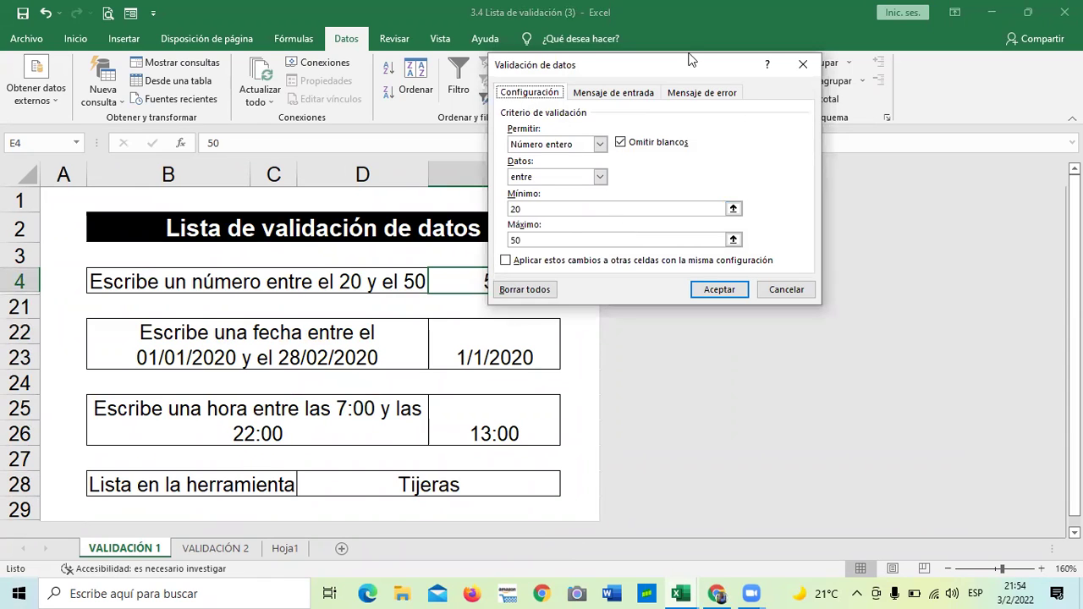
left_click(702, 92)
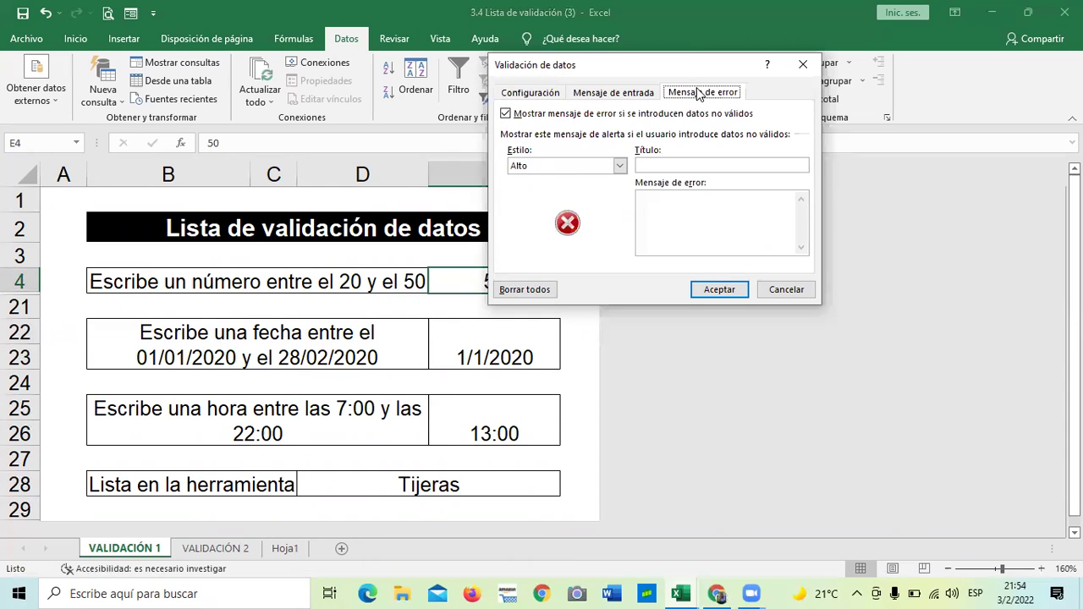
left_click(615, 166)
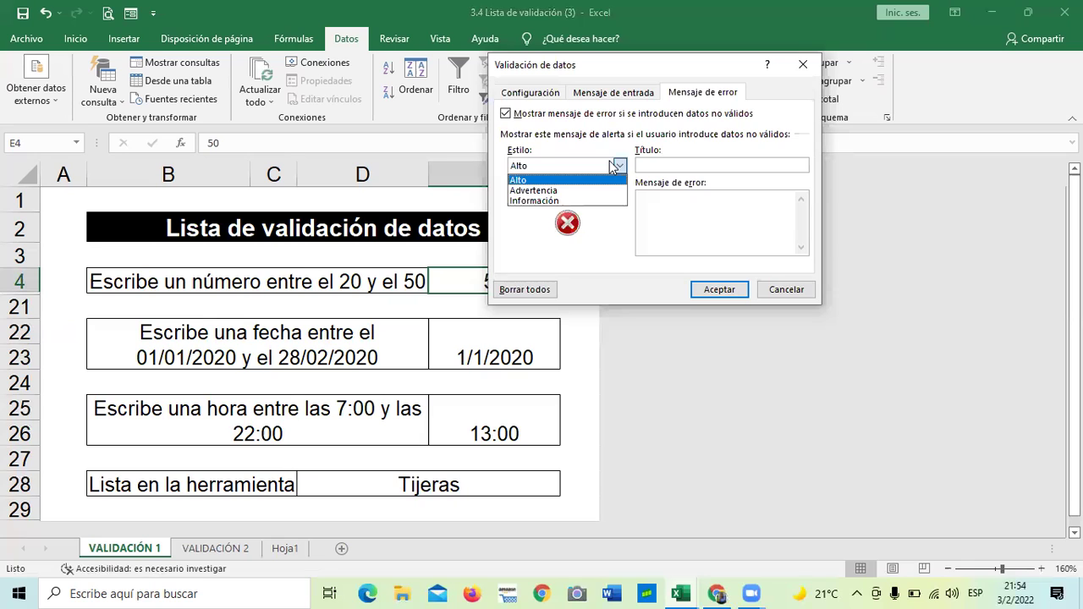
left_click(564, 190)
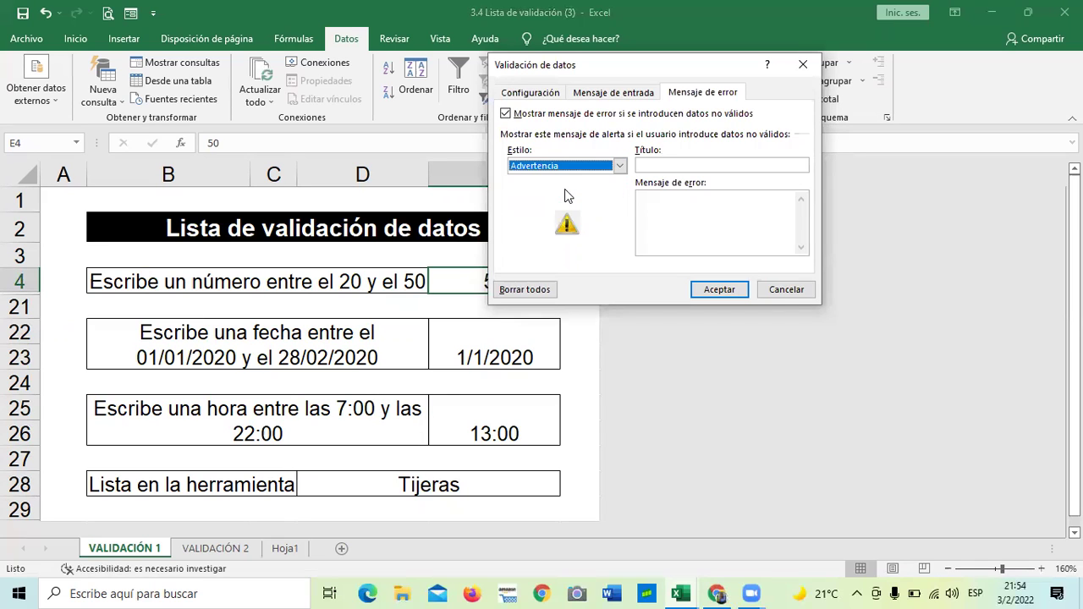
left_click(718, 290)
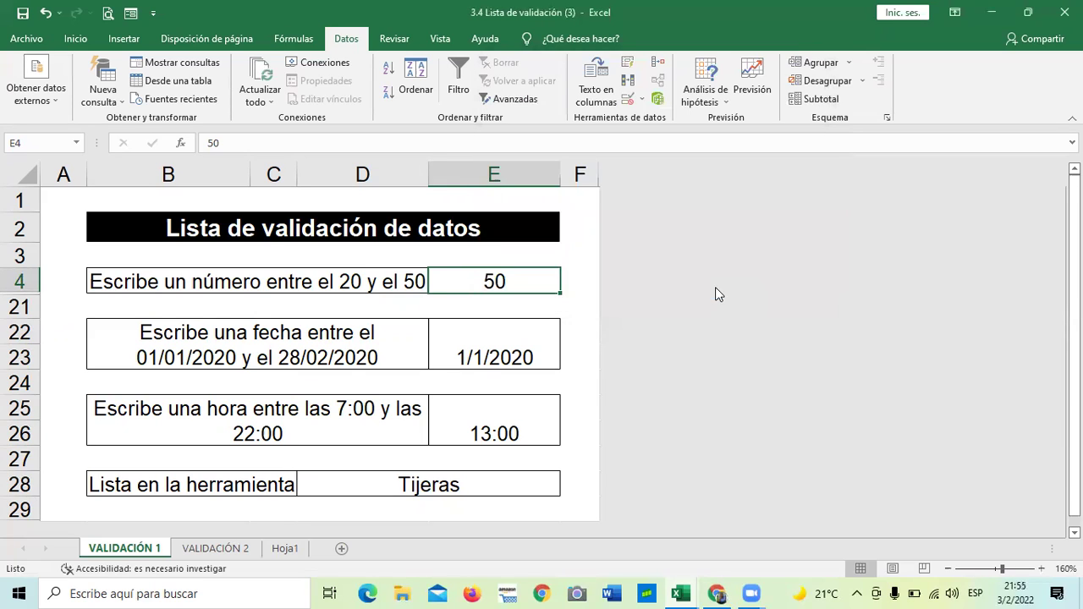
Step: Enter the out-of-range number 60 in E4 and choose to continue despite the validation warning
left_click(495, 399)
left_click(526, 284)
key("BackSpace")
type("60")
key("Return")
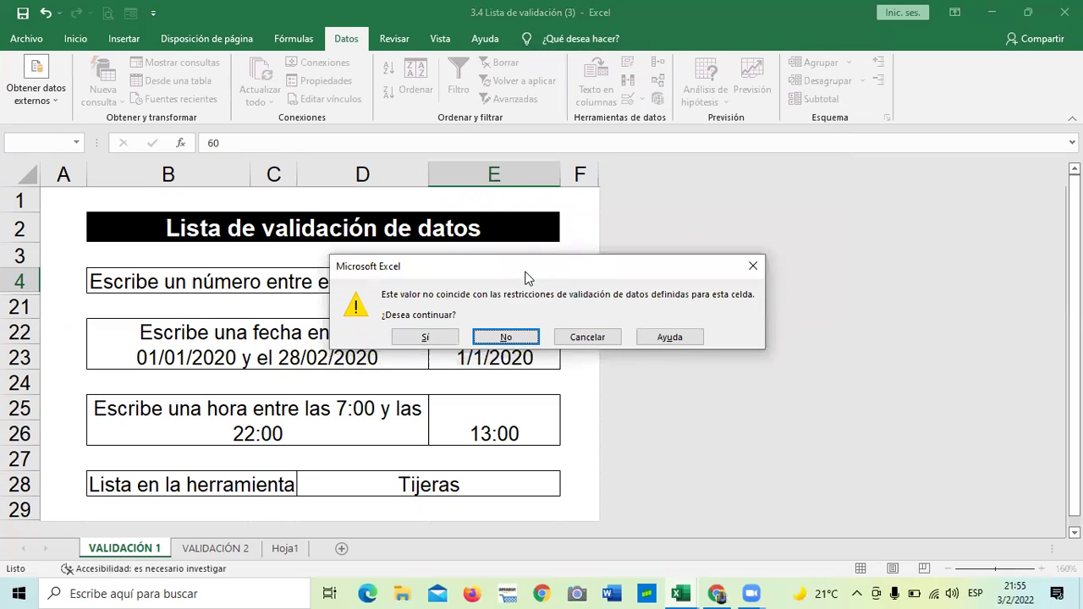
left_click_drag(526, 286, 522, 249)
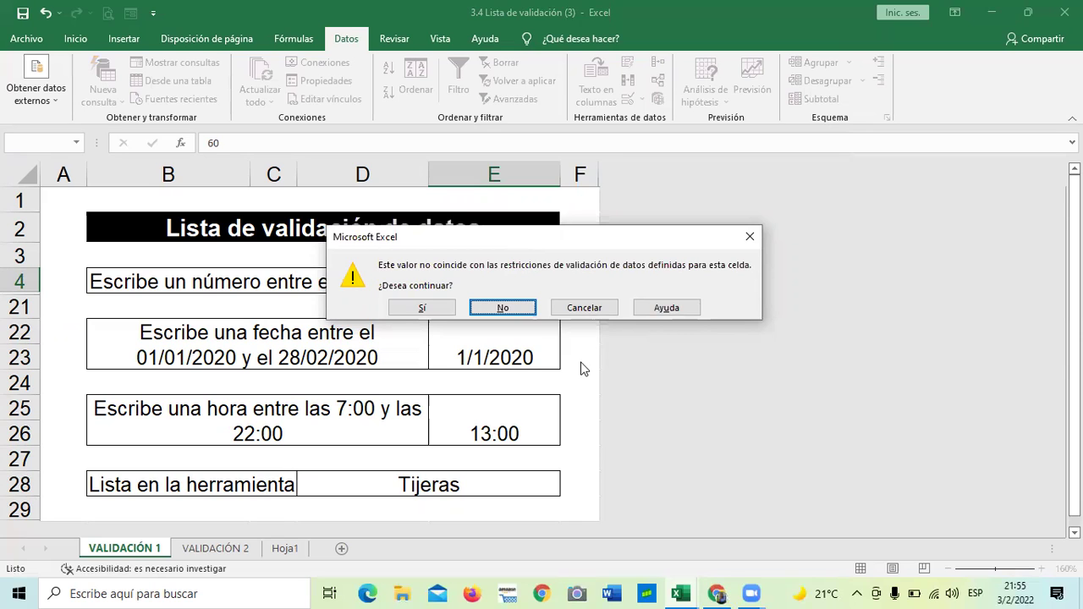
left_click(423, 307)
left_click(453, 322)
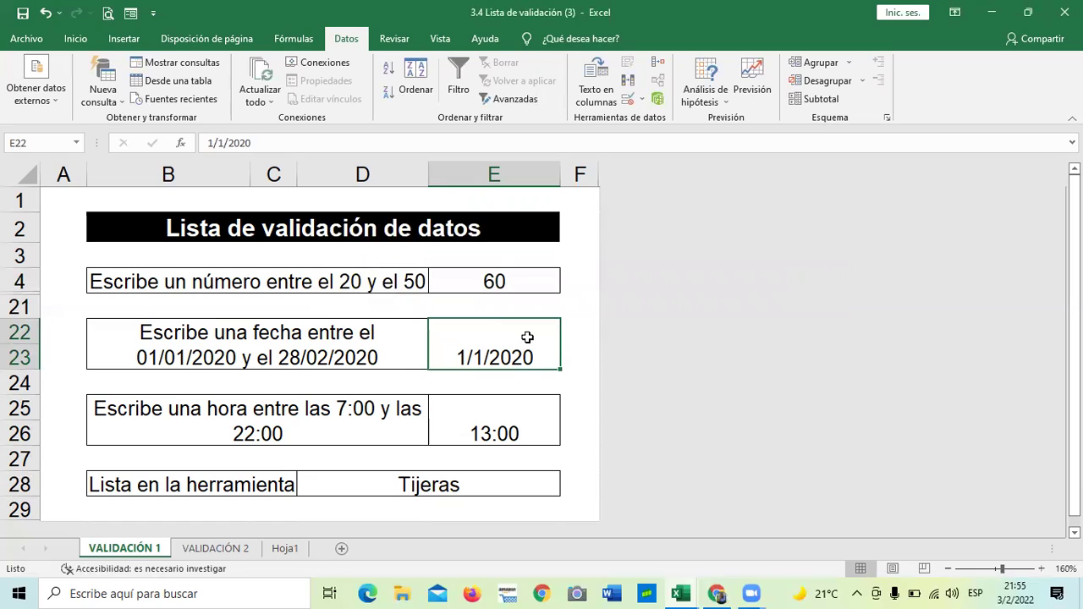
Step: Change the error alert style of the data validation in cell E4 to Información
left_click(516, 277)
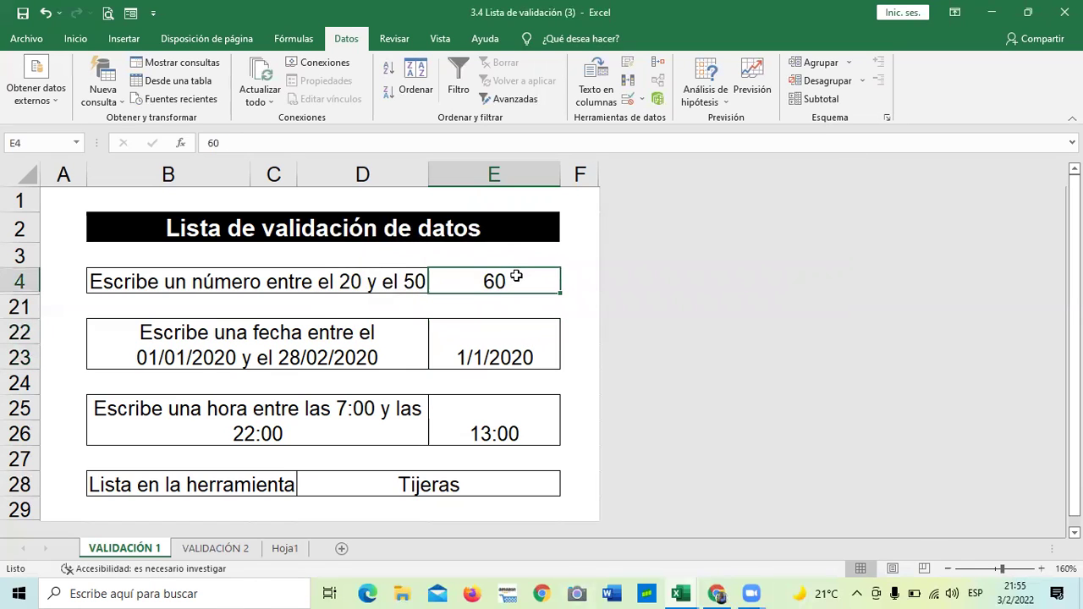
left_click(634, 96)
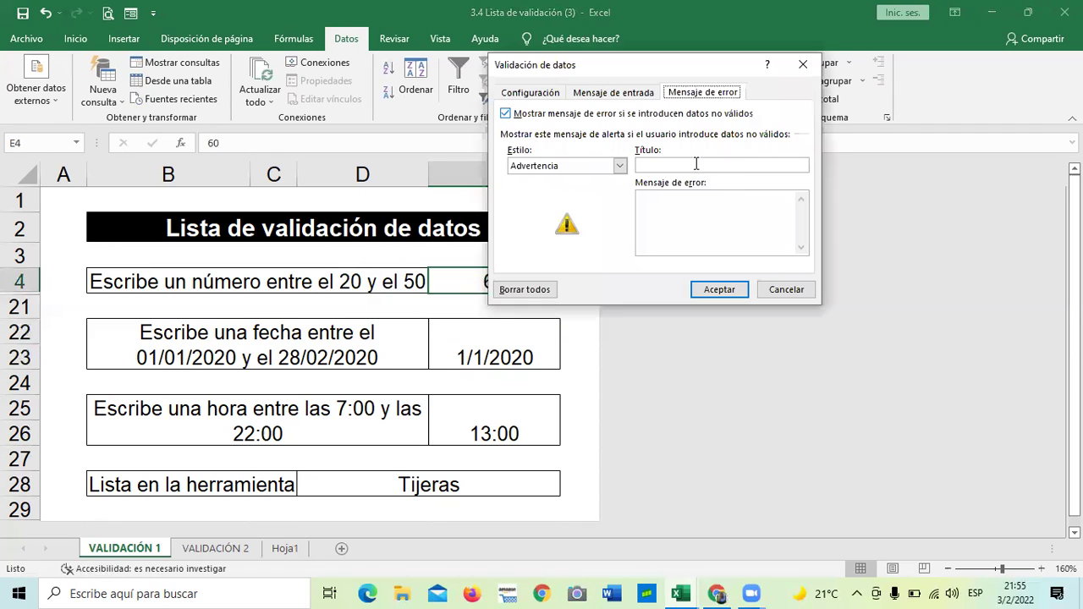
left_click(620, 166)
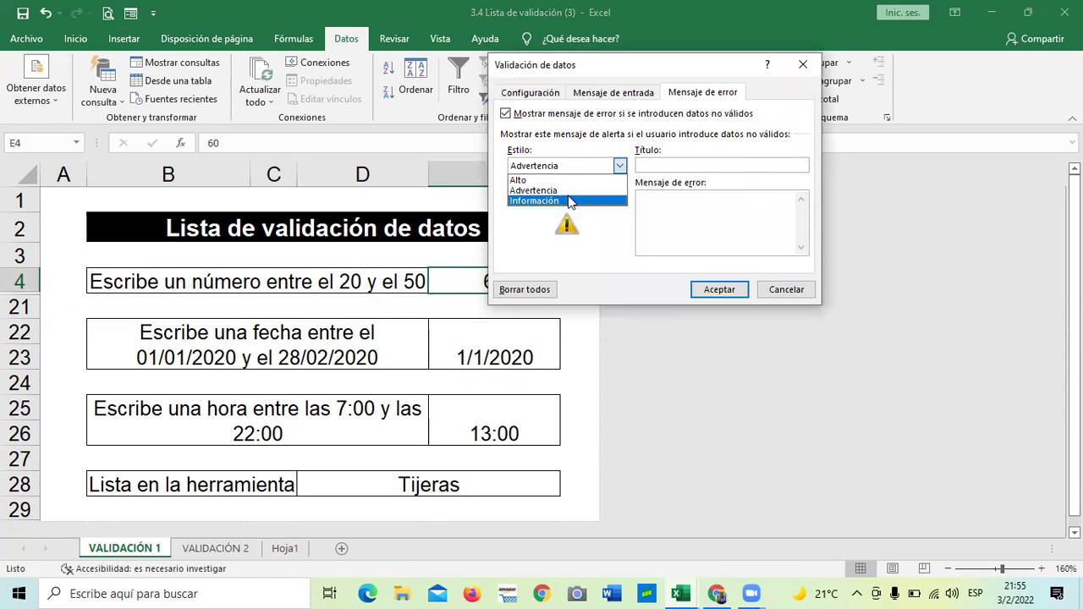
left_click(568, 200)
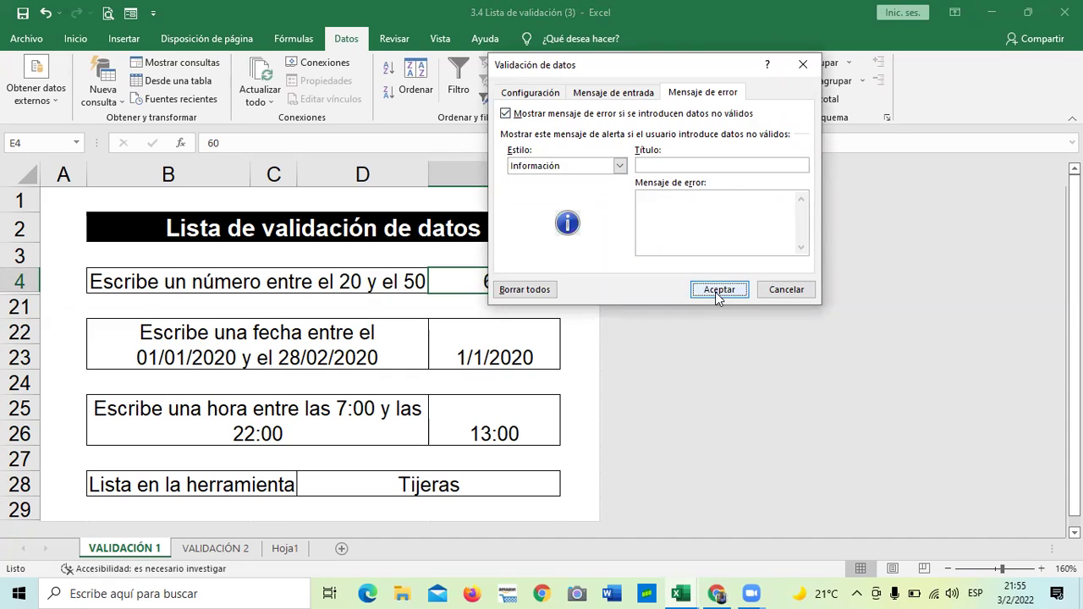
left_click(720, 290)
Step: Replace the out-of-range number in E4 with the valid value 50
left_click(522, 331)
left_click(515, 274)
key("BackSpace")
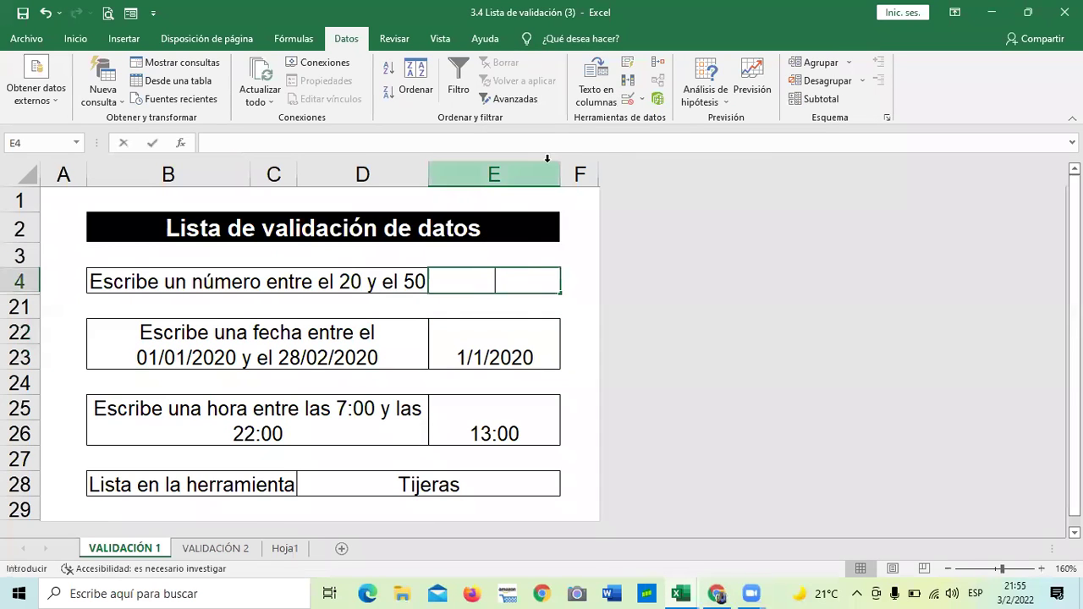
type("50")
key("Return")
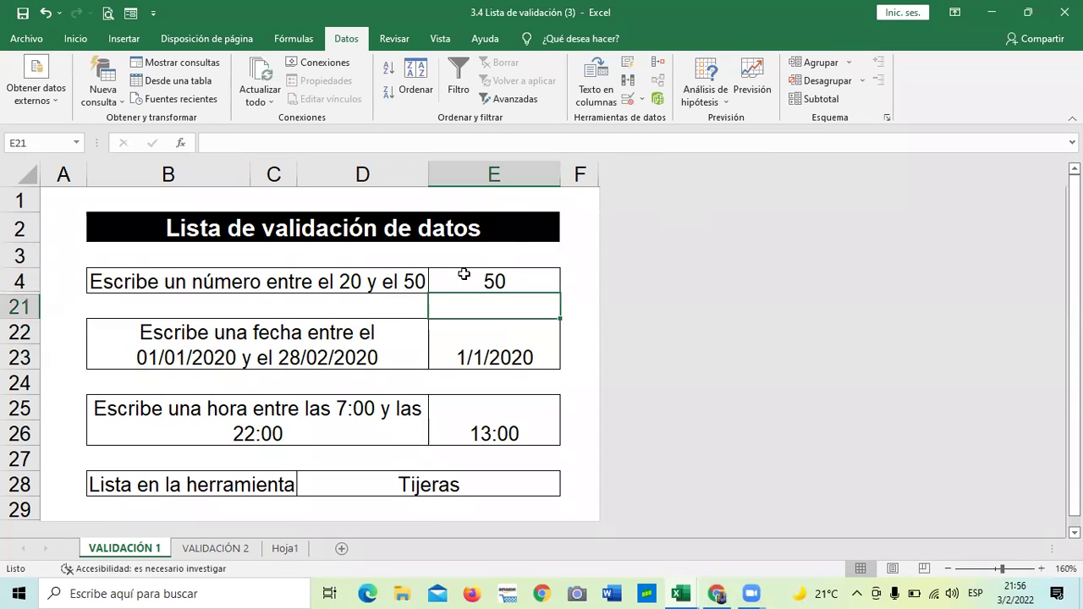
Step: Enter the out-of-range number 80 in E4 and accept it at the information alert
left_click(496, 284)
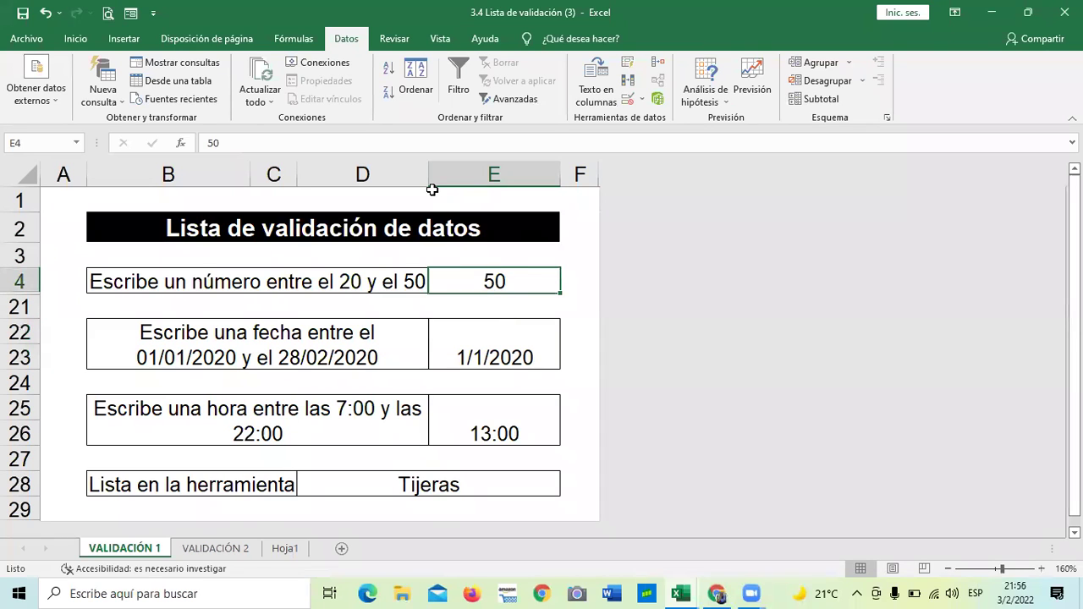
type("80")
key("Return")
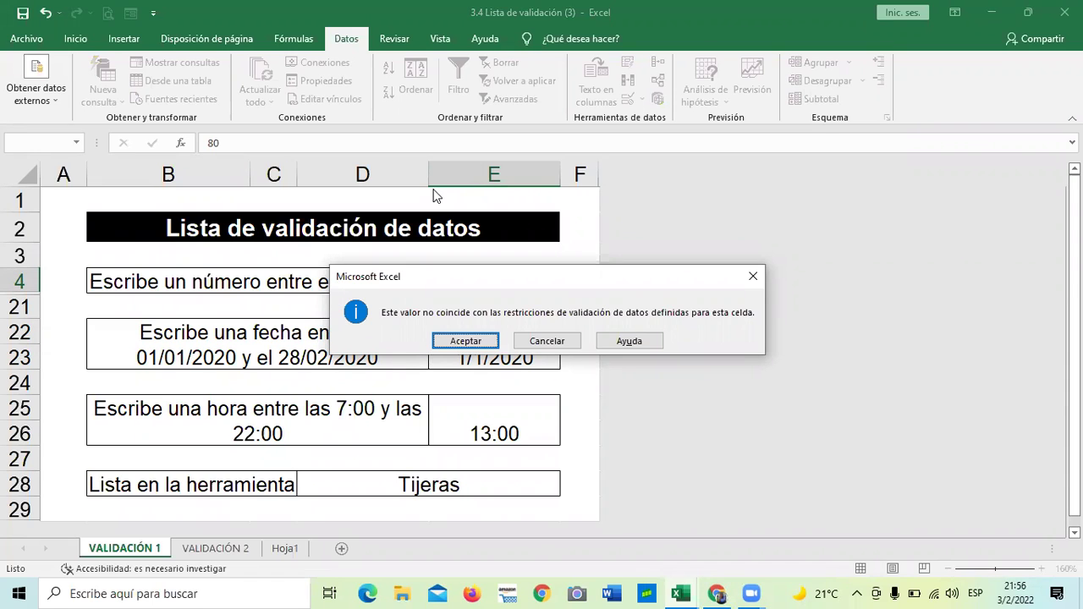
left_click(479, 339)
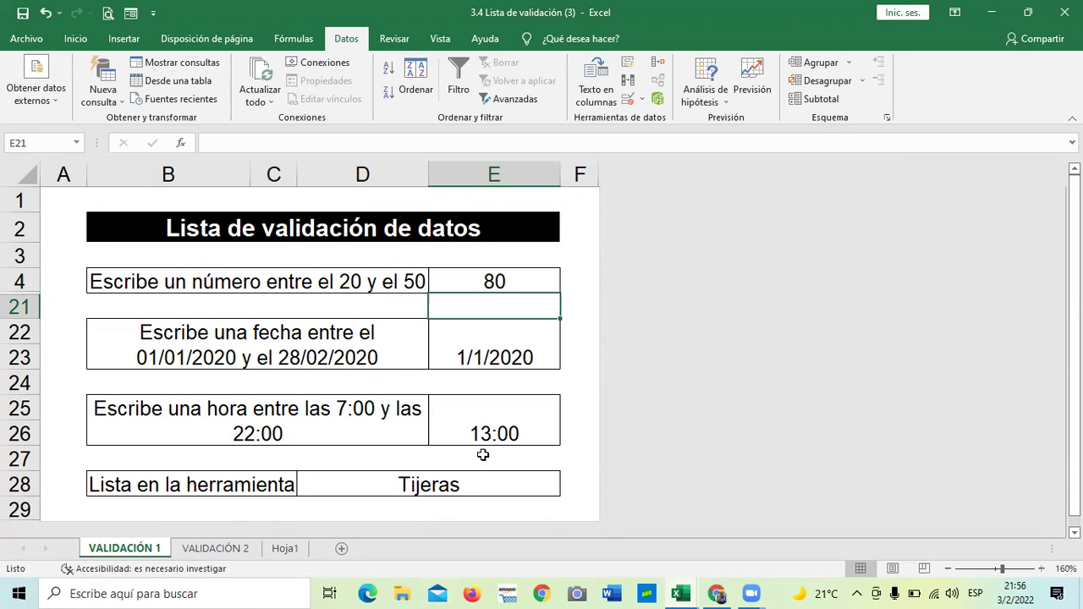
left_click(490, 353)
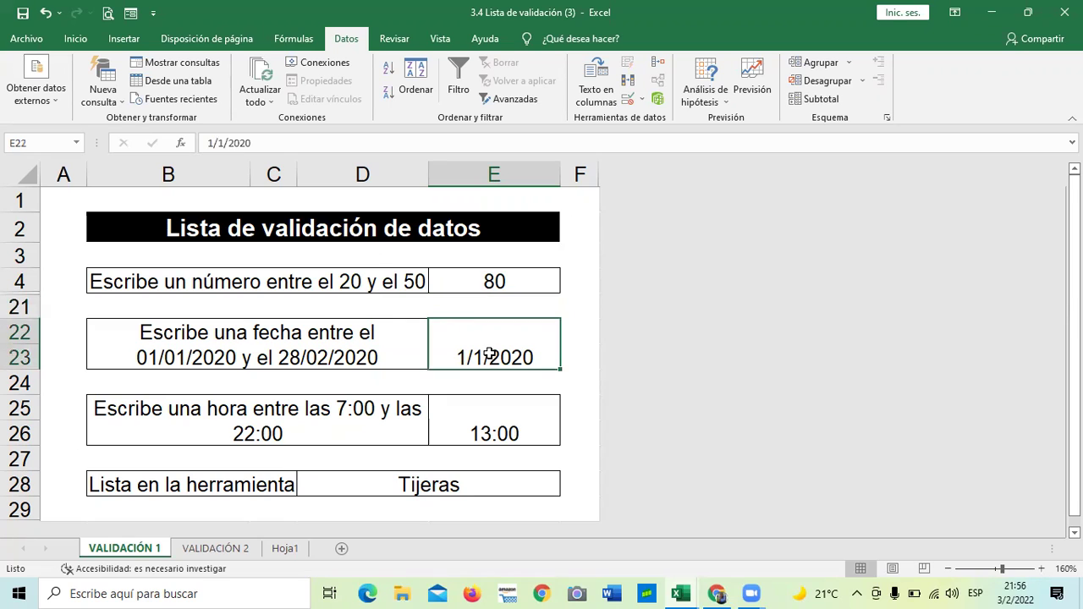
Step: Switch to the course page in Chrome and open the Section 3 homework MANIPULACIÓN DE BASES DE DATOS EN EXCEL
mouse_move(722, 592)
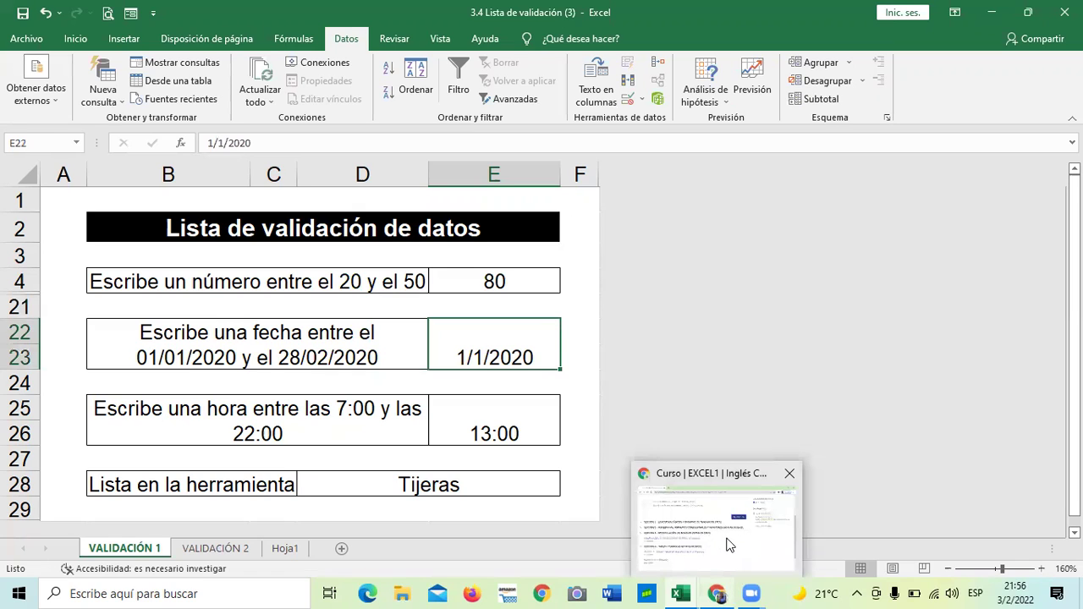
left_click(736, 550)
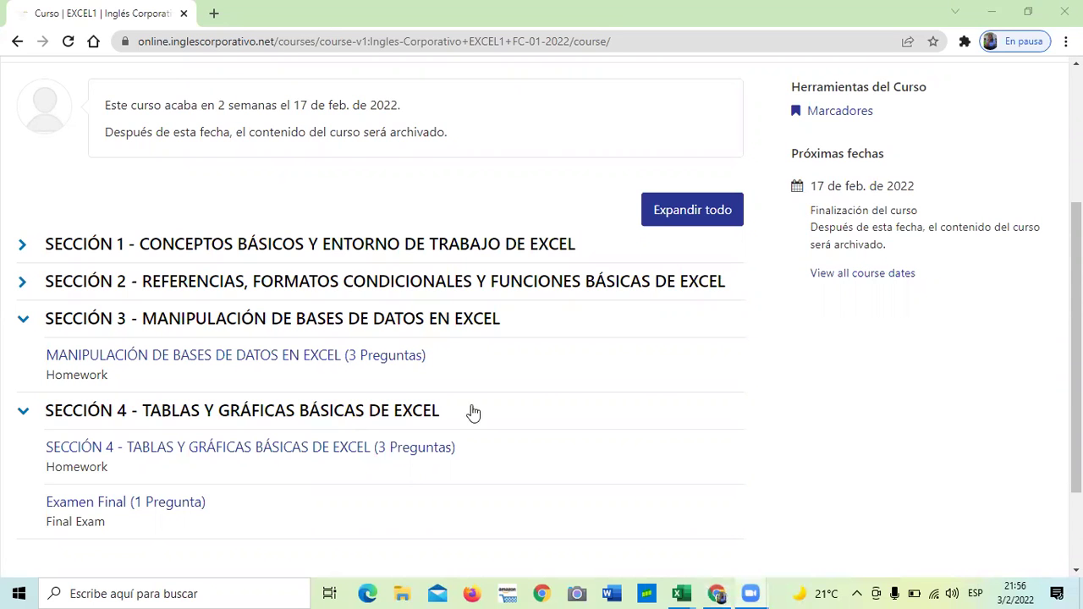
scroll(400, 439, "up", 1)
left_click(326, 435)
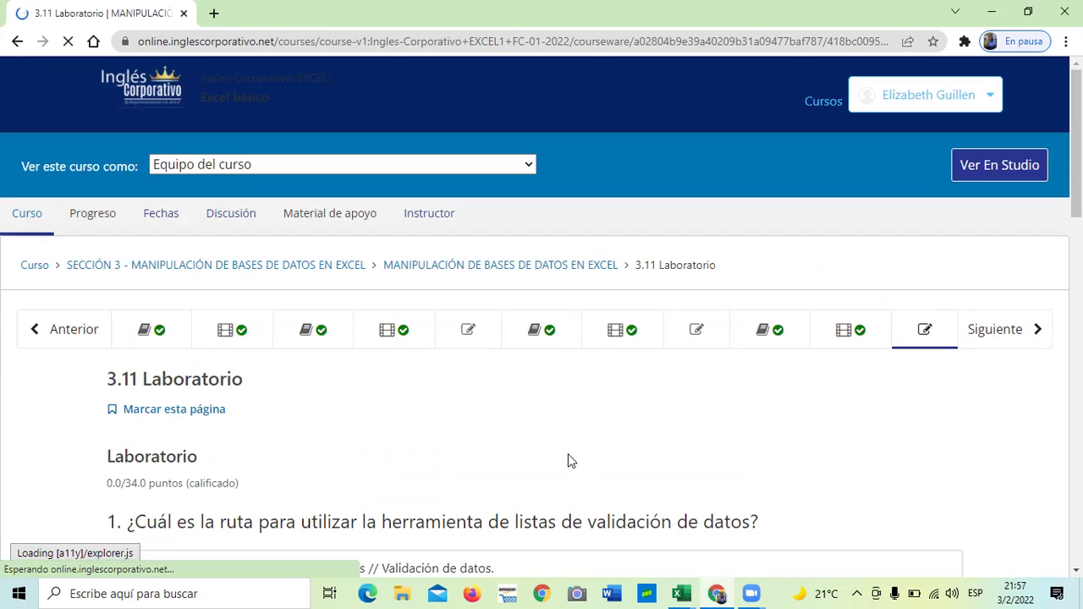
Step: Examine the four questions on data validation in the 3.11 Laboratorio quiz
scroll(568, 449, "down", 3)
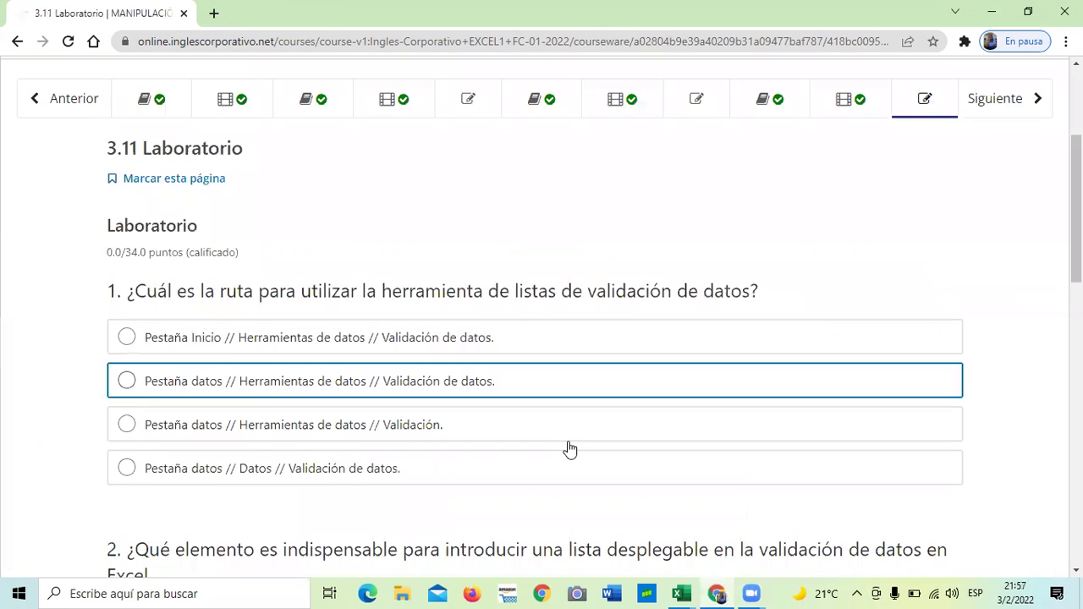
scroll(569, 447, "down", 6)
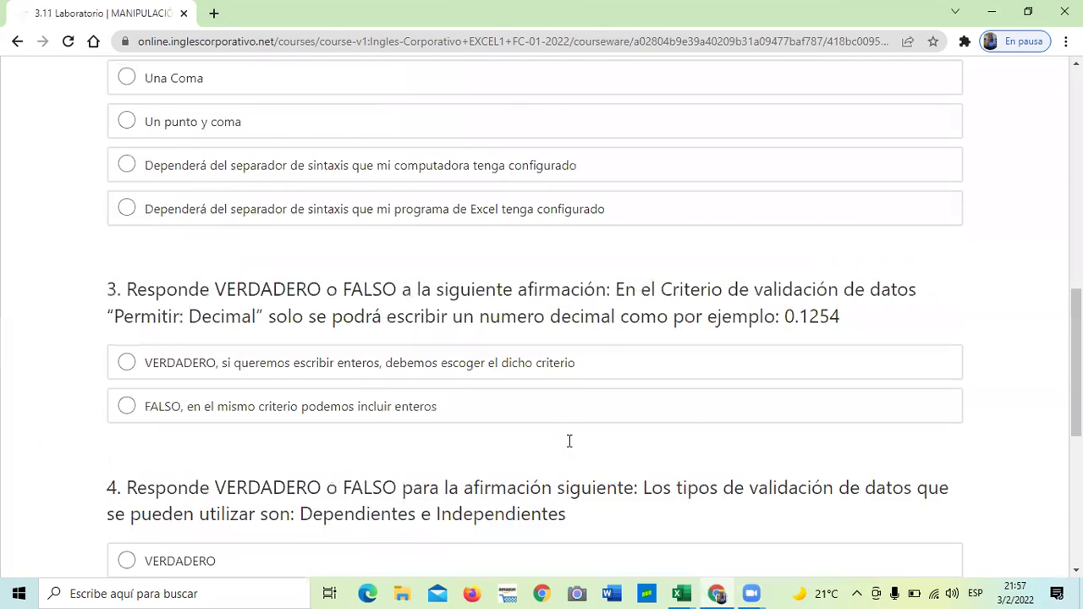
scroll(569, 441, "down", 5)
scroll(568, 447, "up", 4)
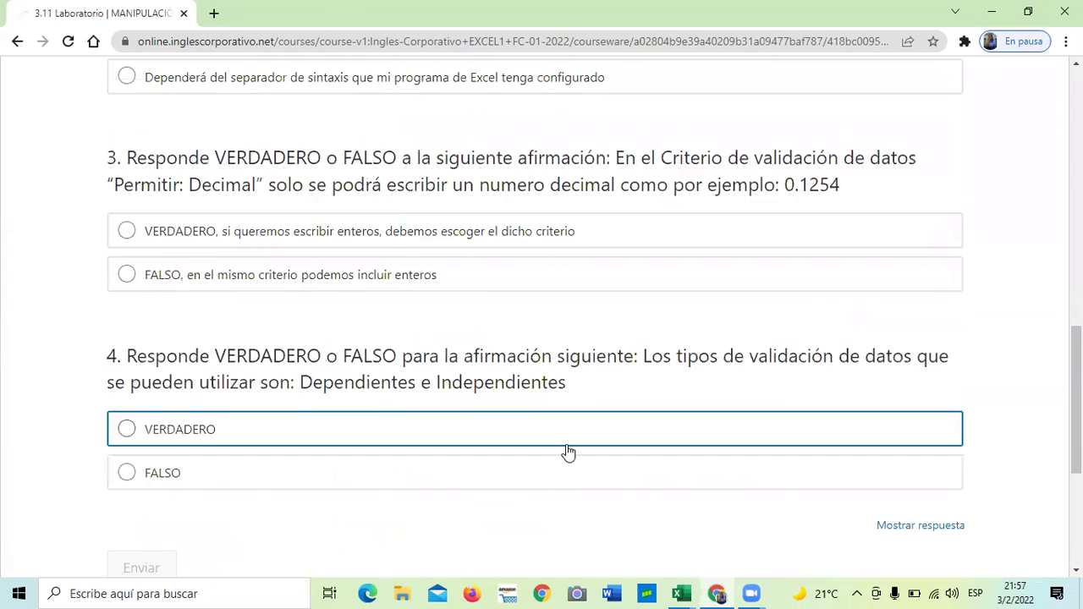
scroll(568, 453, "up", 3)
scroll(568, 453, "down", 2)
scroll(568, 455, "up", 3)
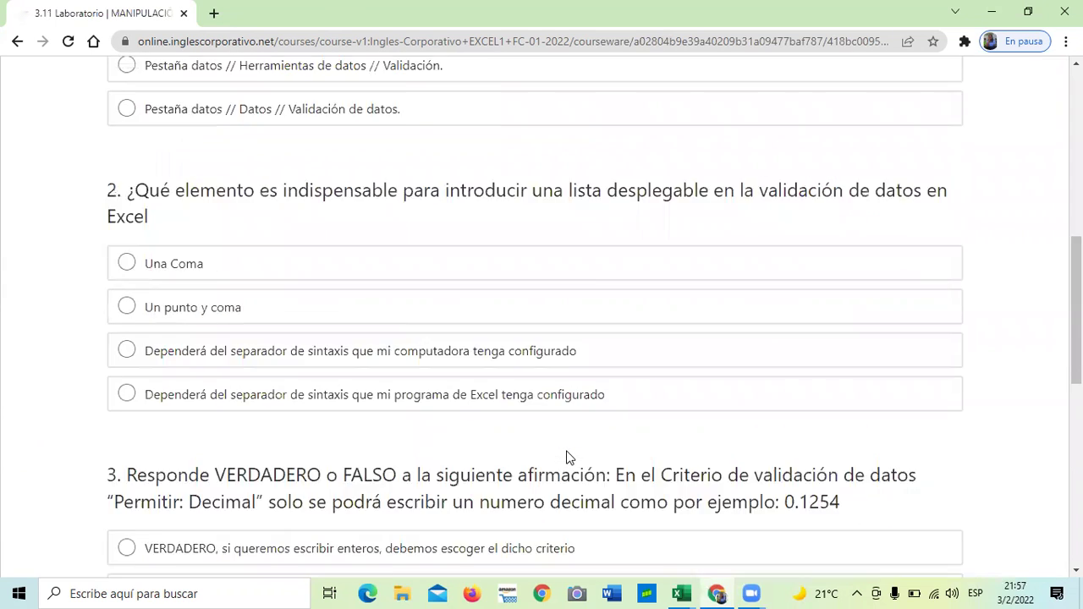
scroll(570, 458, "up", 4)
scroll(568, 458, "up", 3)
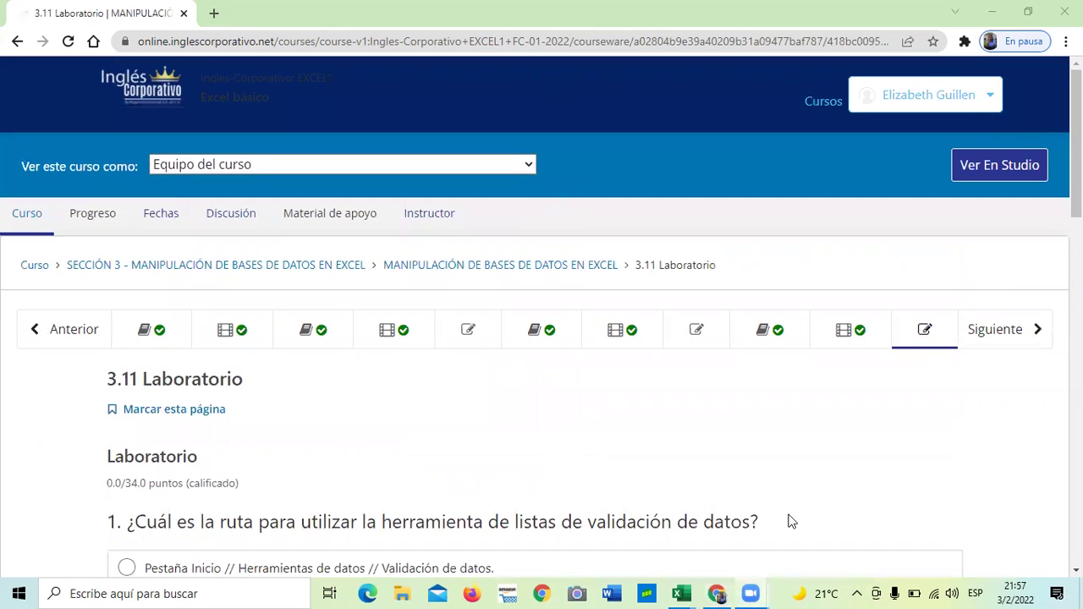
scroll(395, 452, "down", 2)
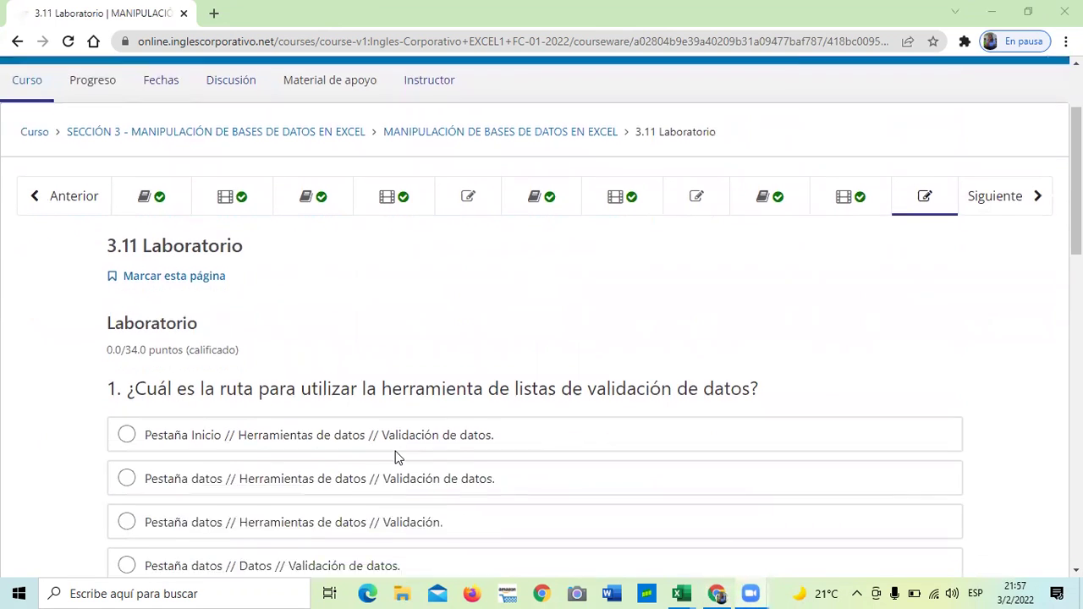
scroll(590, 471, "down", 1)
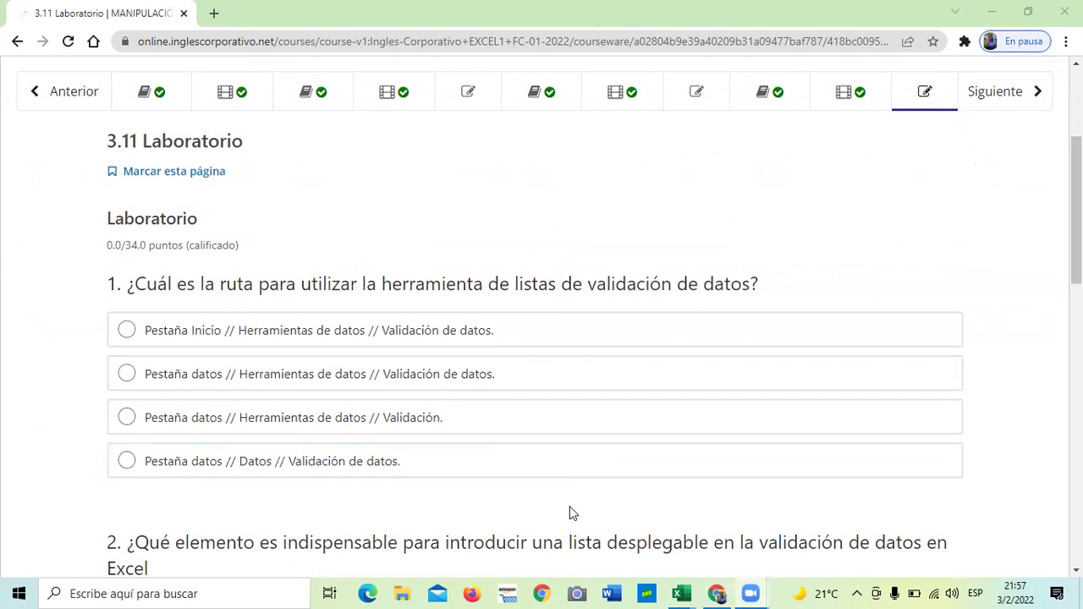
scroll(571, 506, "down", 1)
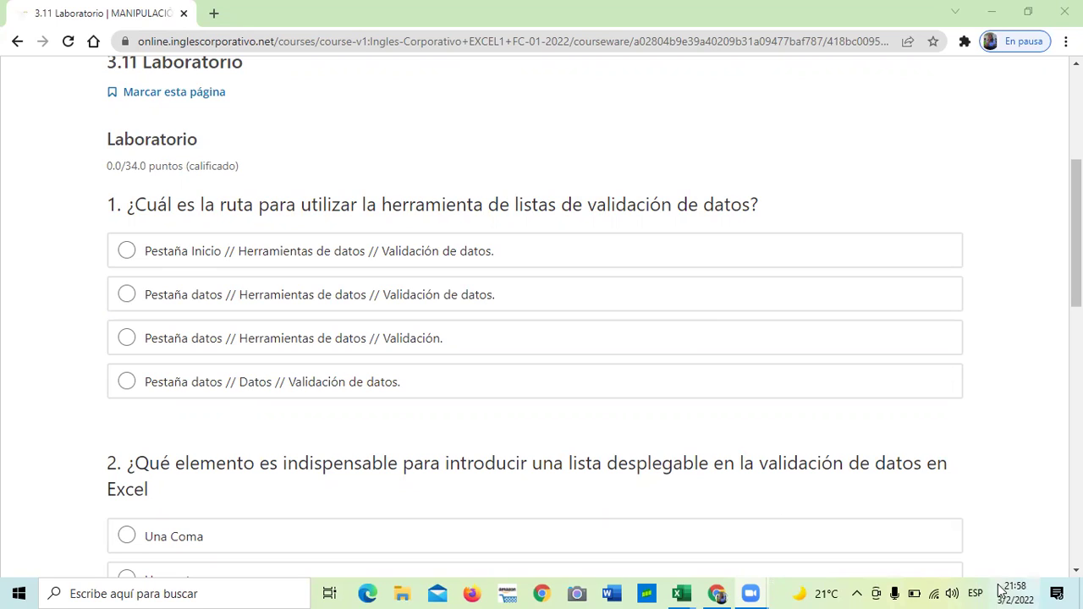
mouse_move(915, 590)
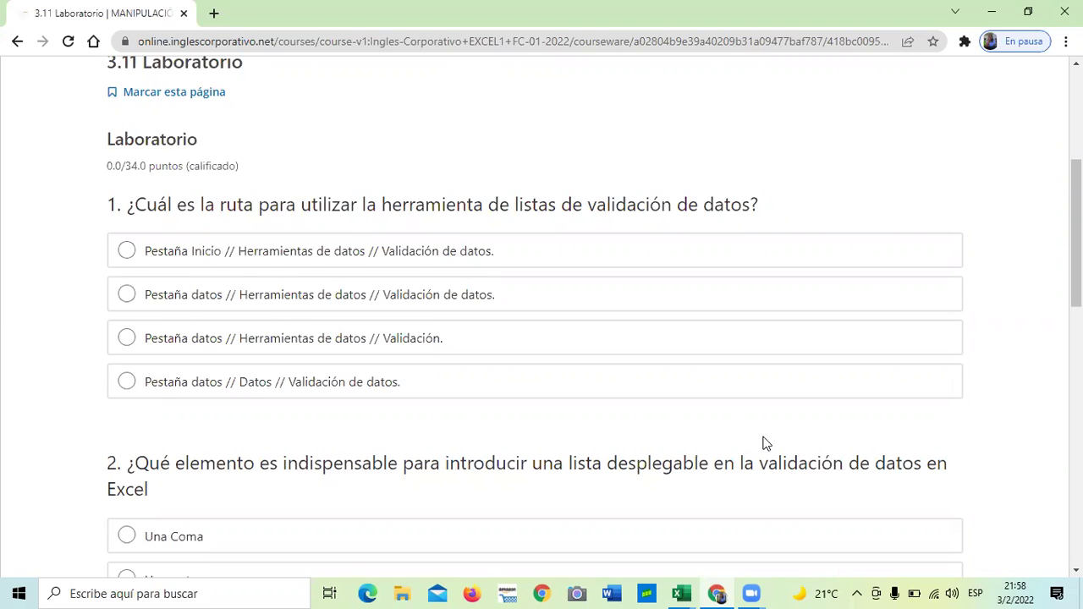
Step: Read the answer options of quiz questions 1 to 4, from the data validation list path to the dependent and independent validation types
scroll(762, 444, "up", 1)
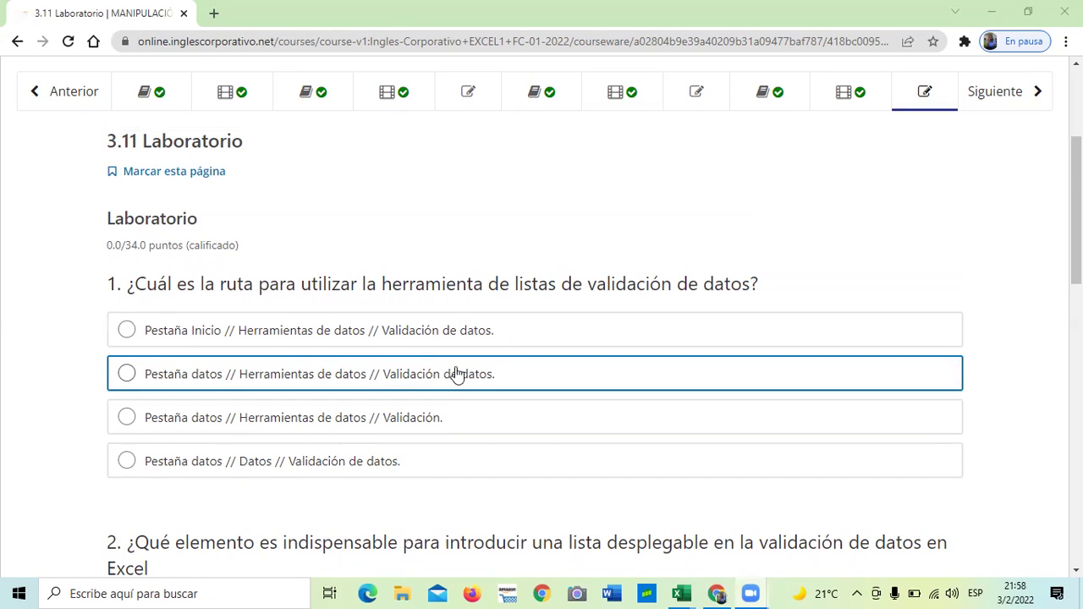
scroll(455, 376, "down", 2)
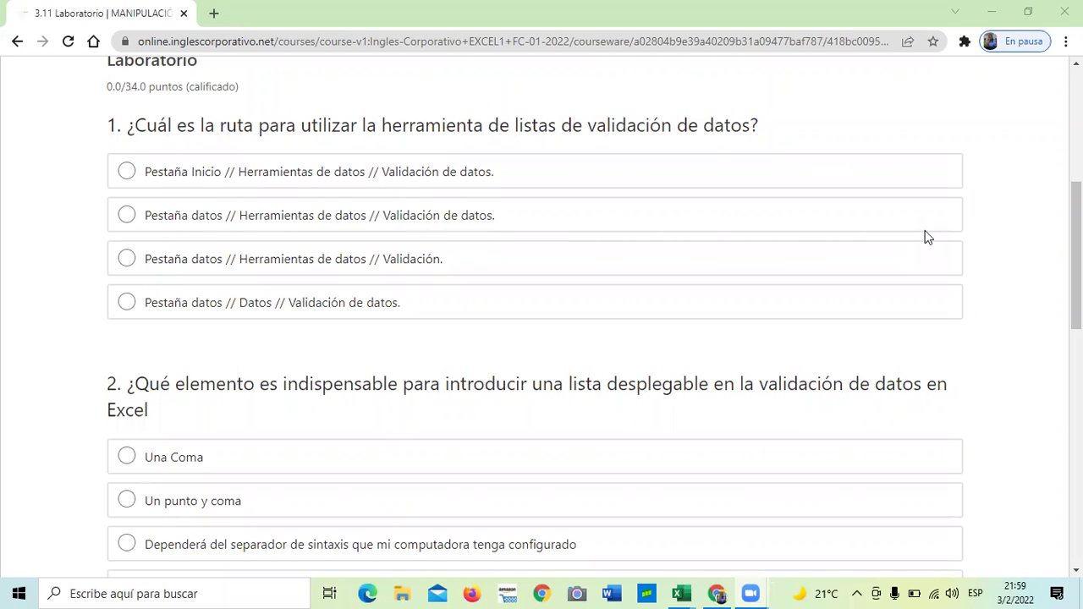
scroll(366, 354, "down", 1)
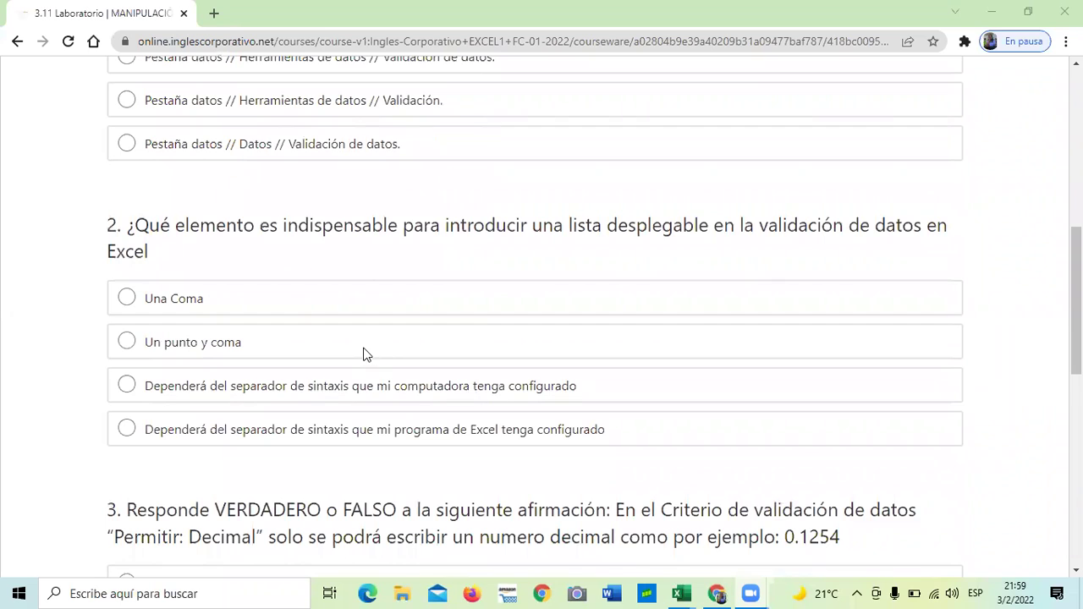
scroll(598, 442, "down", 2)
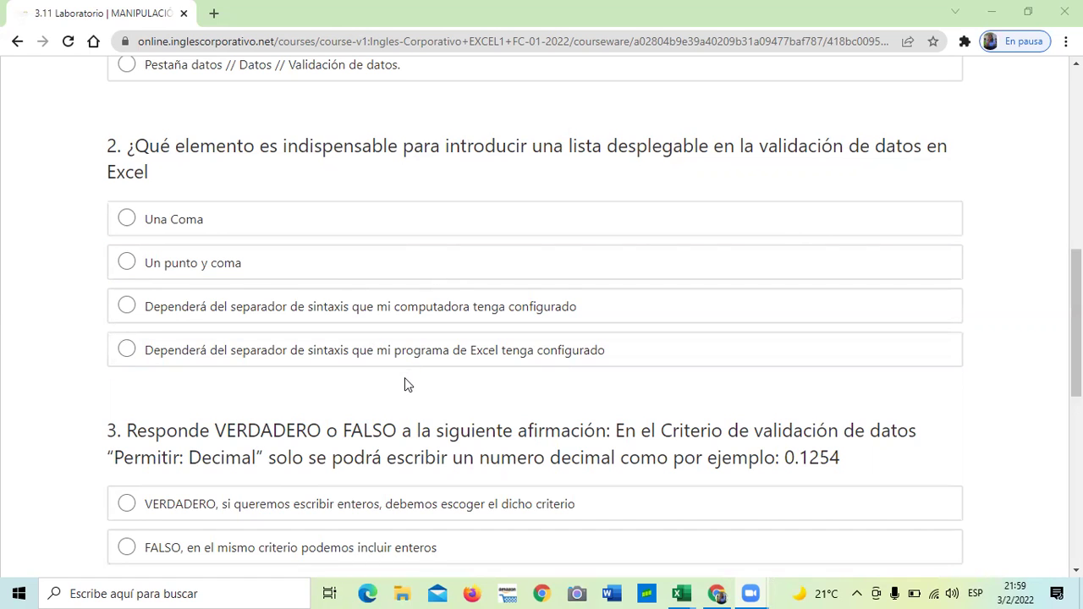
scroll(404, 383, "down", 2)
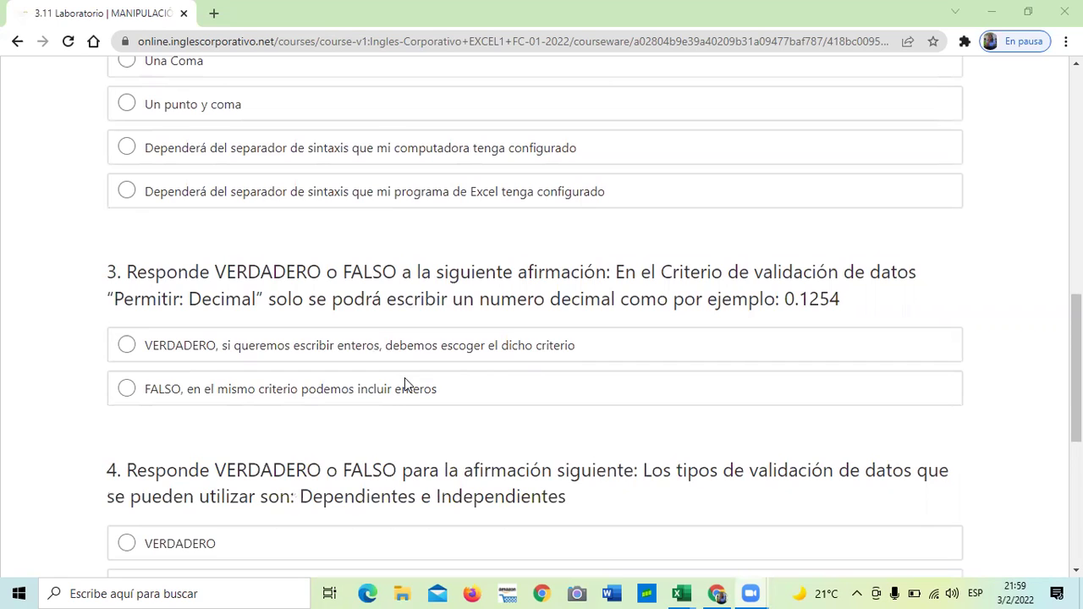
key("shift+Tab")
key("shift+Tab")
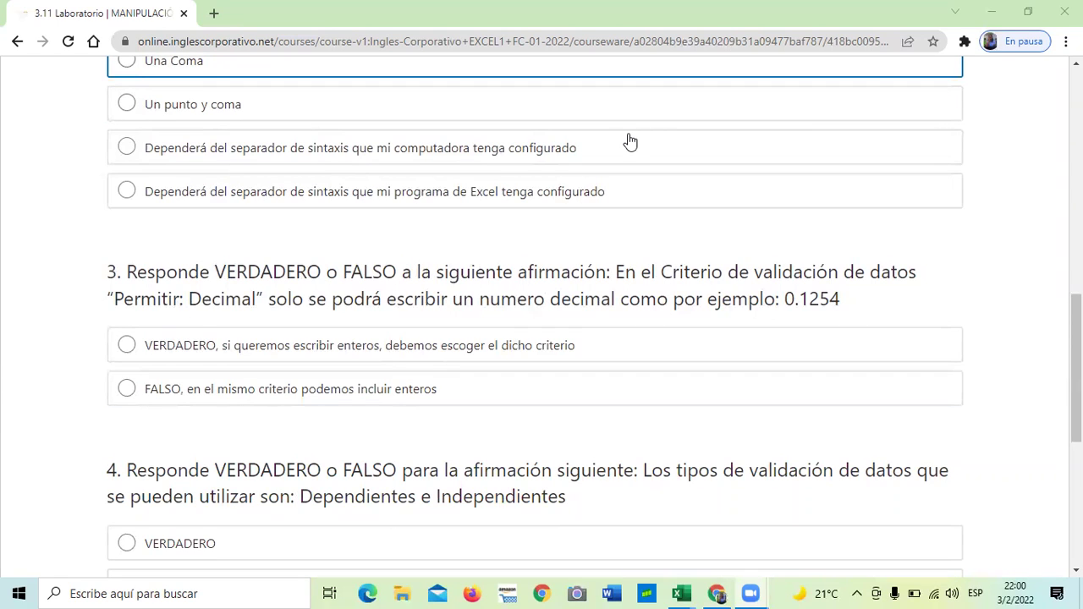
key("Tab")
key("Tab")
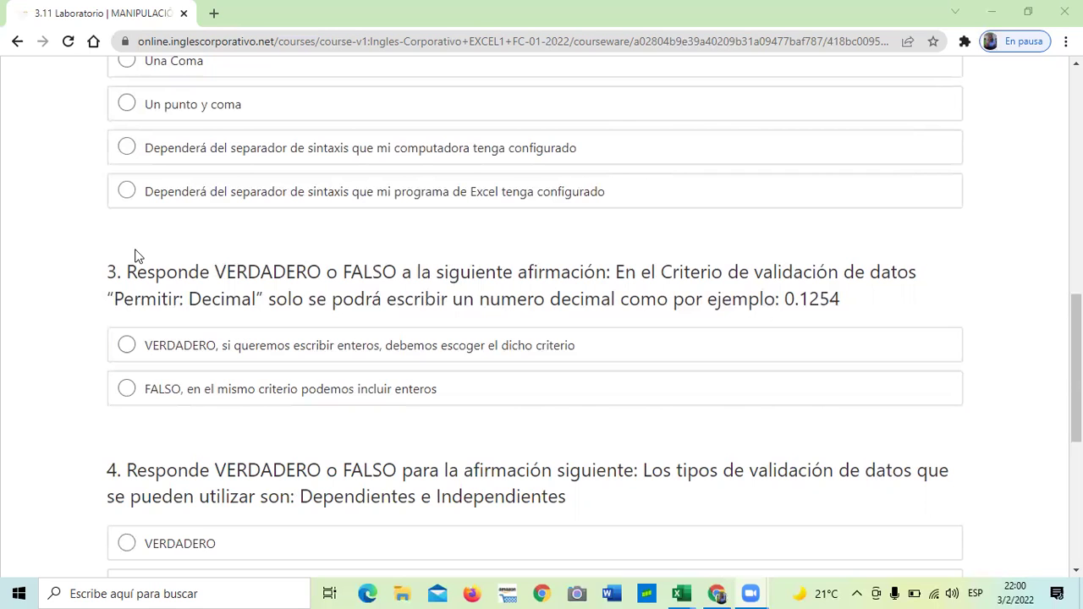
scroll(307, 314, "down", 2)
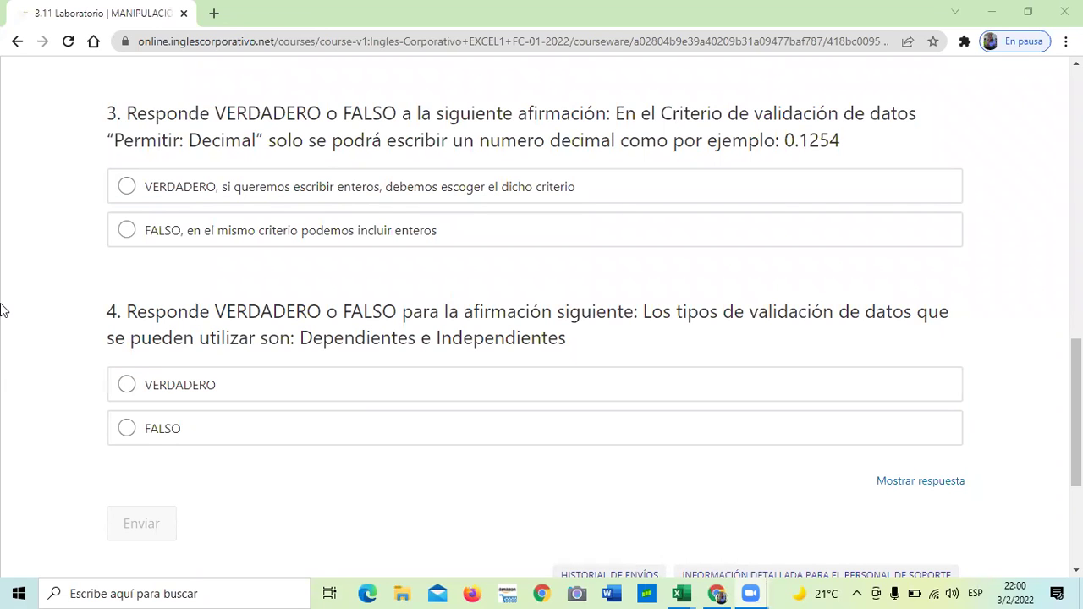
scroll(250, 426, "up", 1)
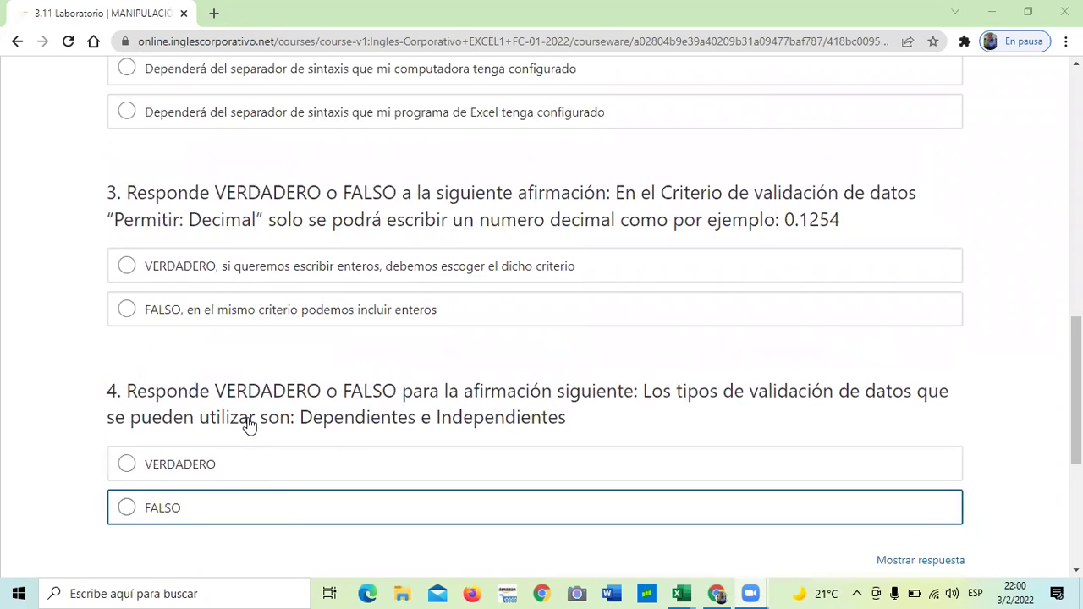
scroll(250, 426, "up", 10)
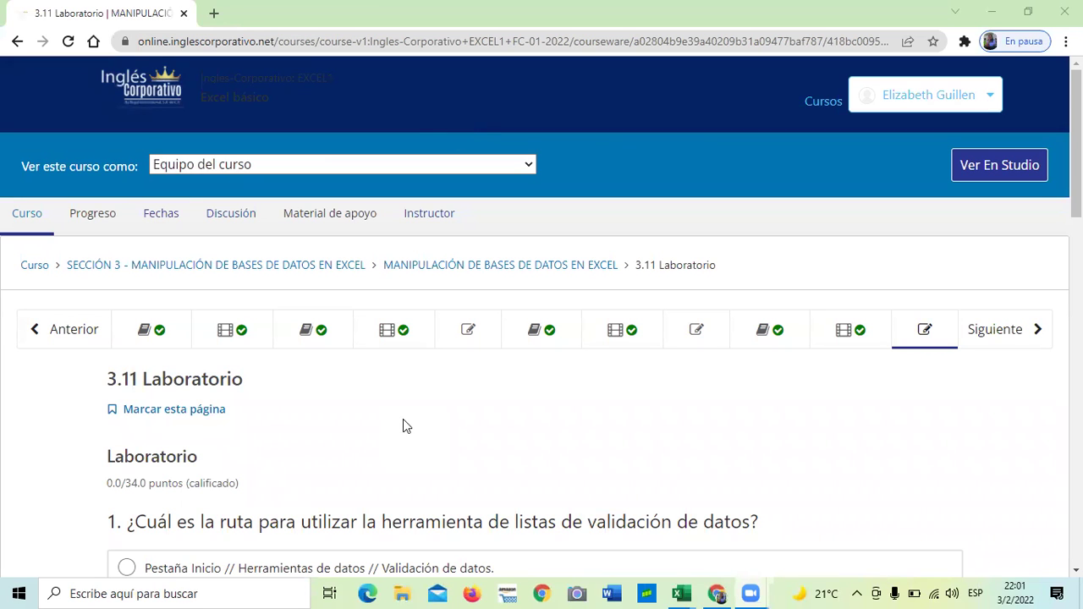
scroll(403, 419, "down", 8)
scroll(400, 445, "up", 8)
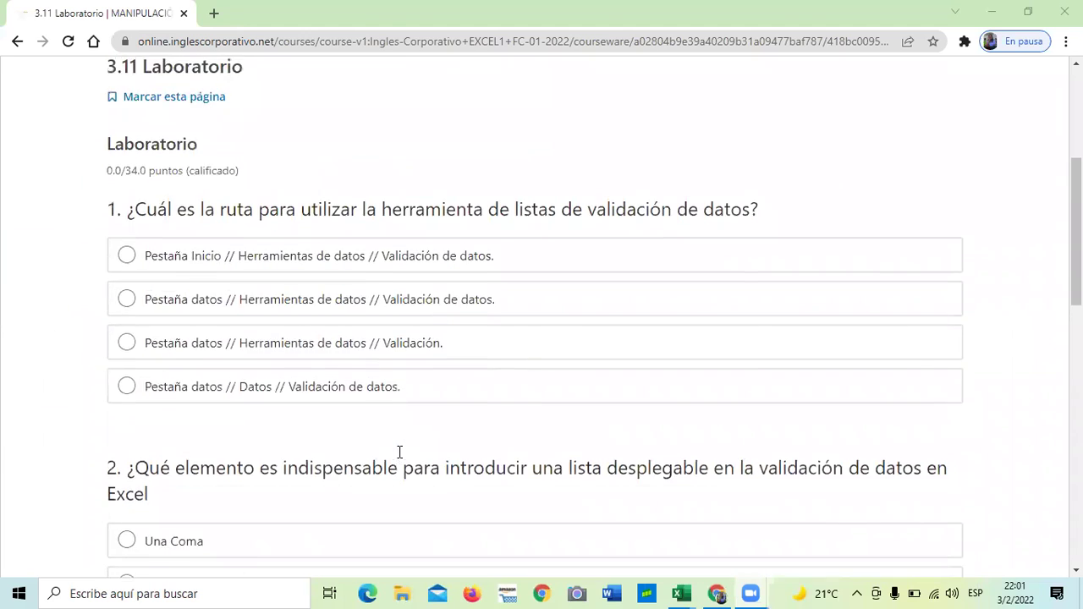